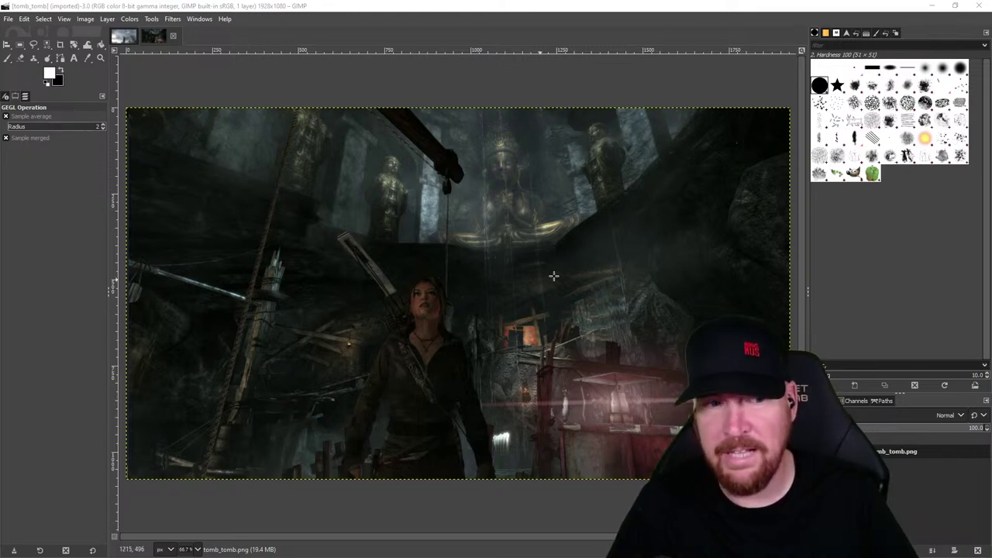
pyautogui.click(151, 18)
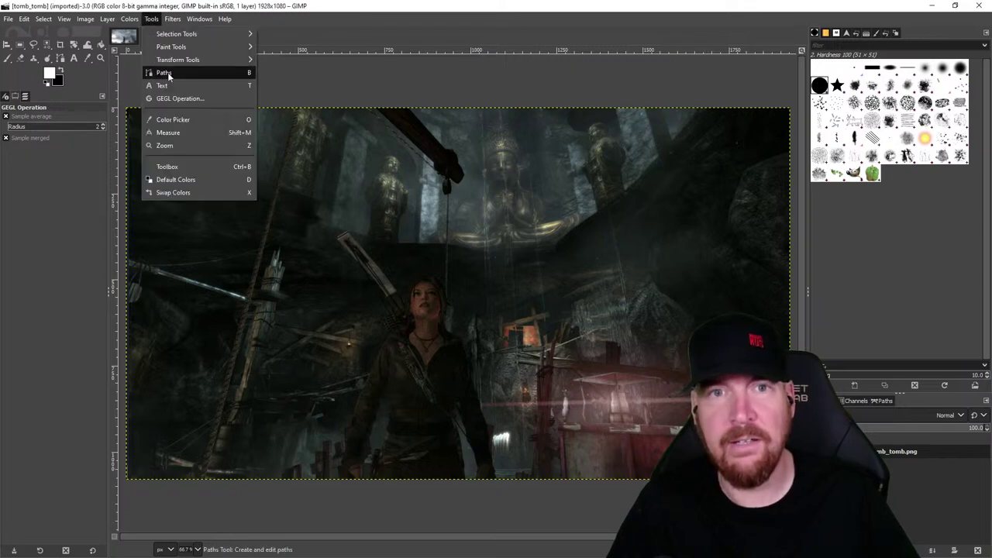
pyautogui.moveTo(130, 18)
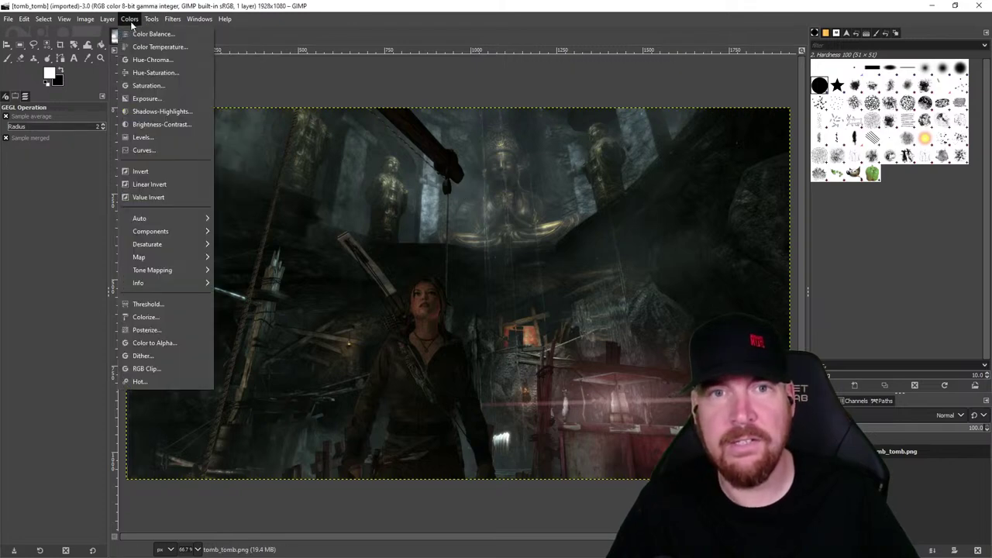
pyautogui.click(147, 87)
pyautogui.click(806, 175)
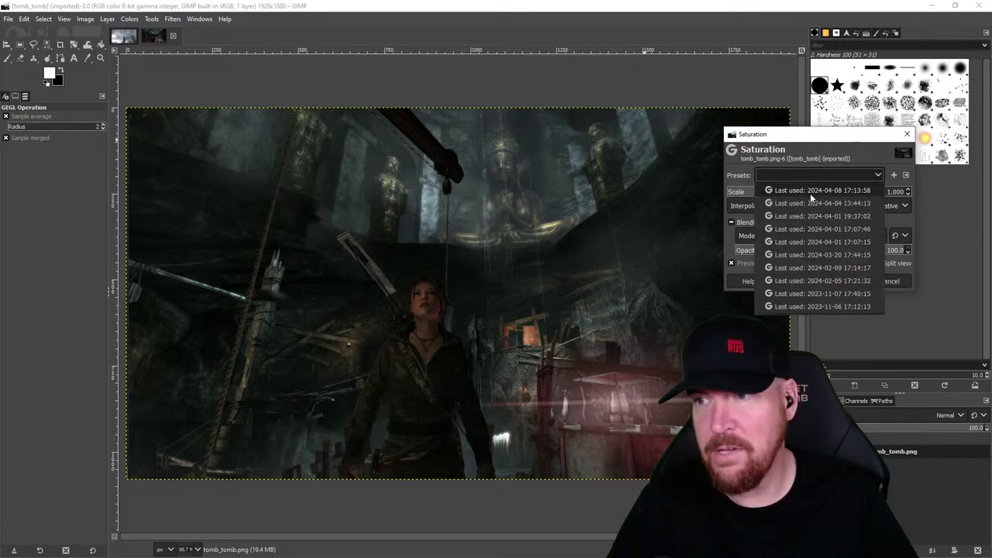
pyautogui.click(810, 193)
pyautogui.click(849, 282)
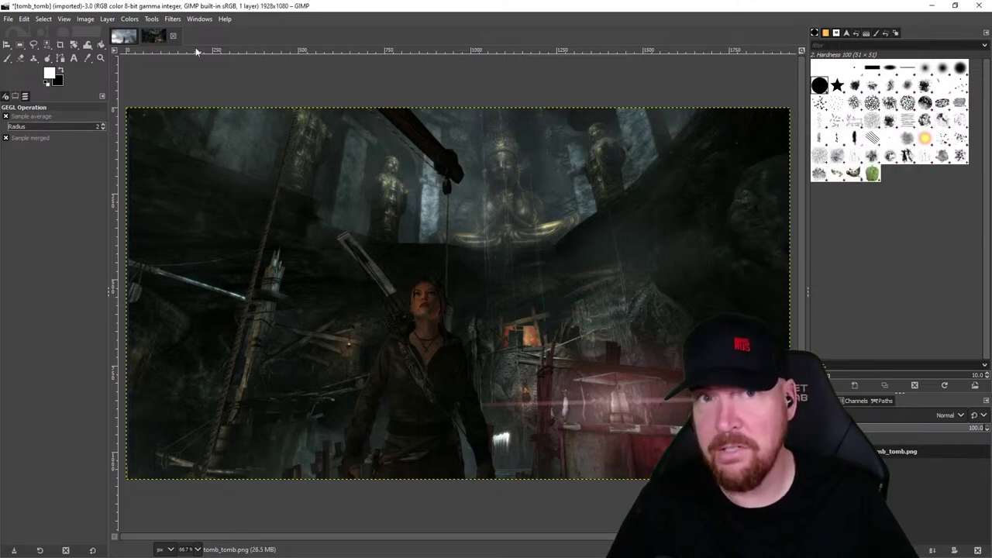
pyautogui.click(150, 19)
pyautogui.moveTo(129, 19)
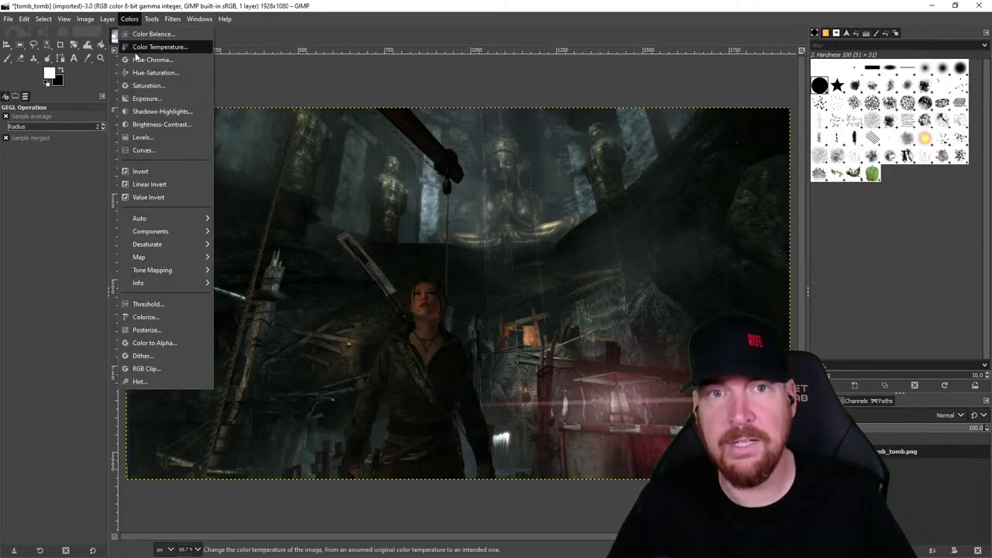
pyautogui.click(167, 126)
pyautogui.click(788, 152)
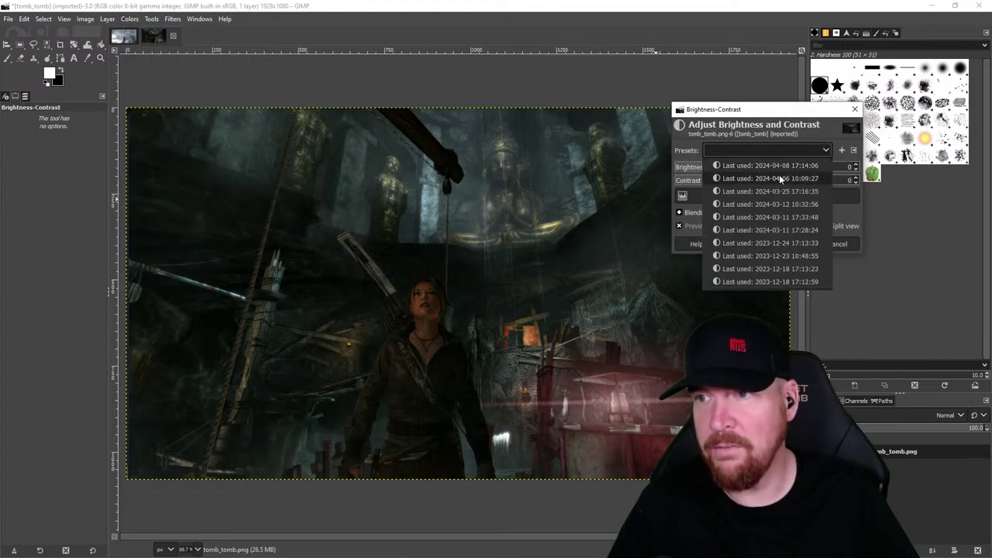
pyautogui.click(775, 164)
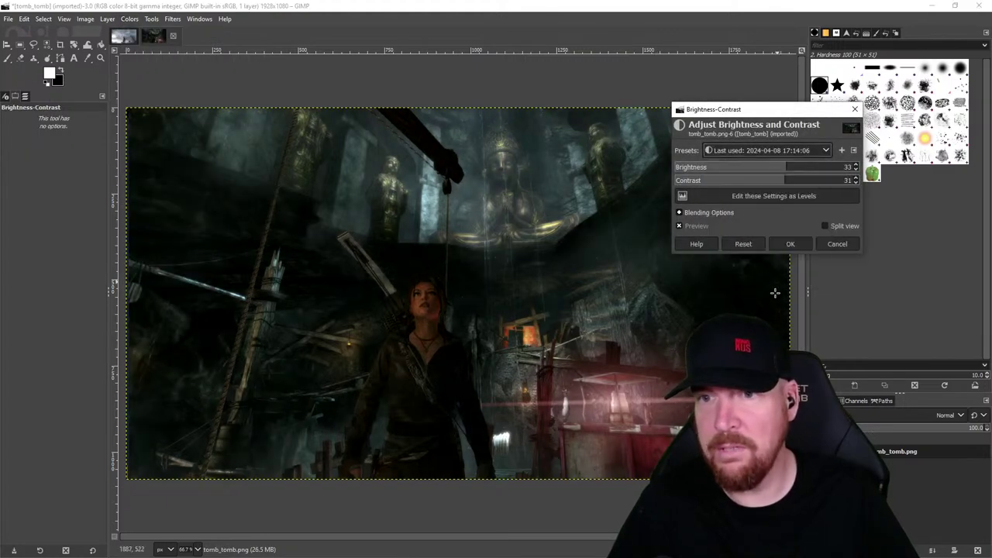
pyautogui.click(788, 245)
pyautogui.click(126, 19)
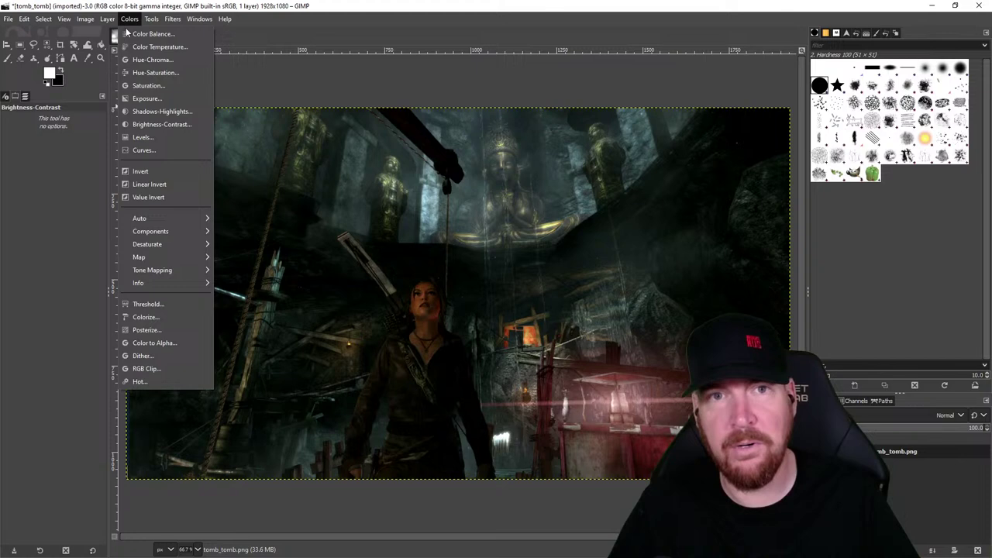
pyautogui.click(148, 113)
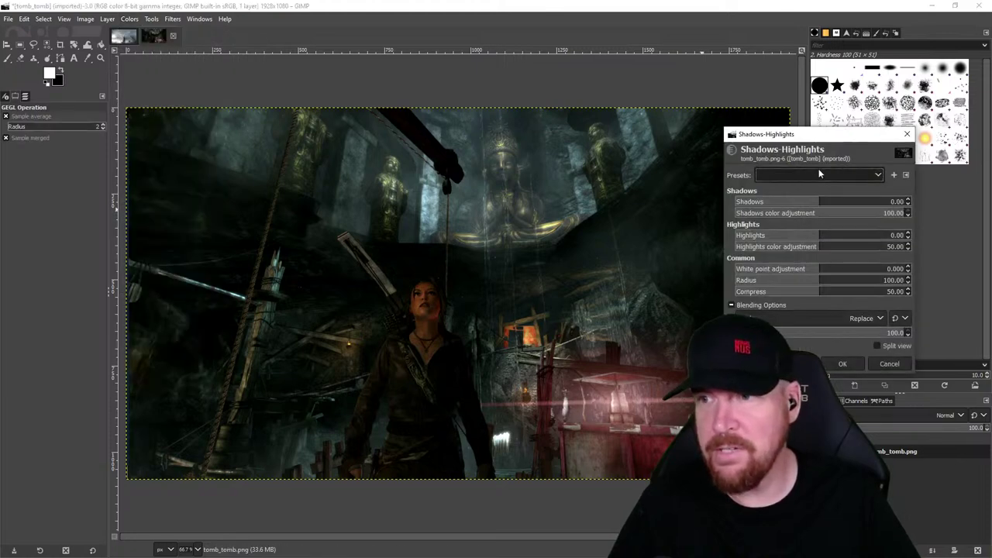
pyautogui.click(819, 174)
pyautogui.click(814, 190)
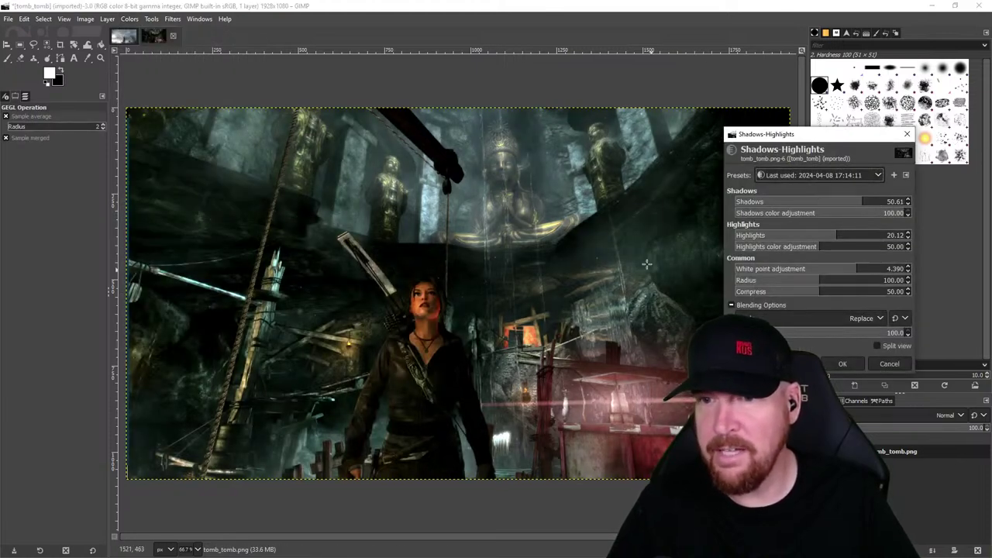
pyautogui.click(844, 364)
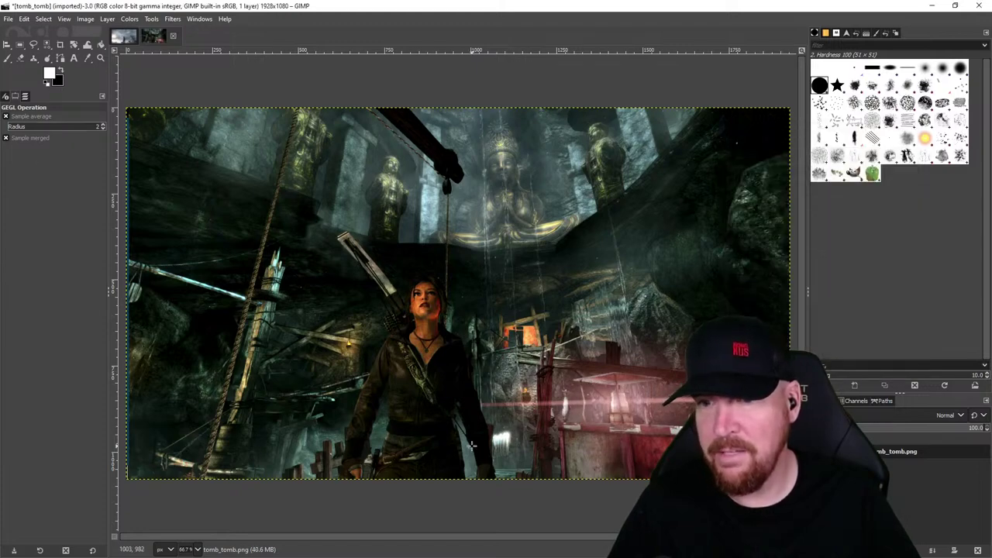
# - Examine the character and surroundings in the tomb_tomb image up close, and switch to the tomb_newbow image to inspect it too
pyautogui.keyDown('ctrl'); pyautogui.scroll(2, 432, 347); pyautogui.keyUp('ctrl')
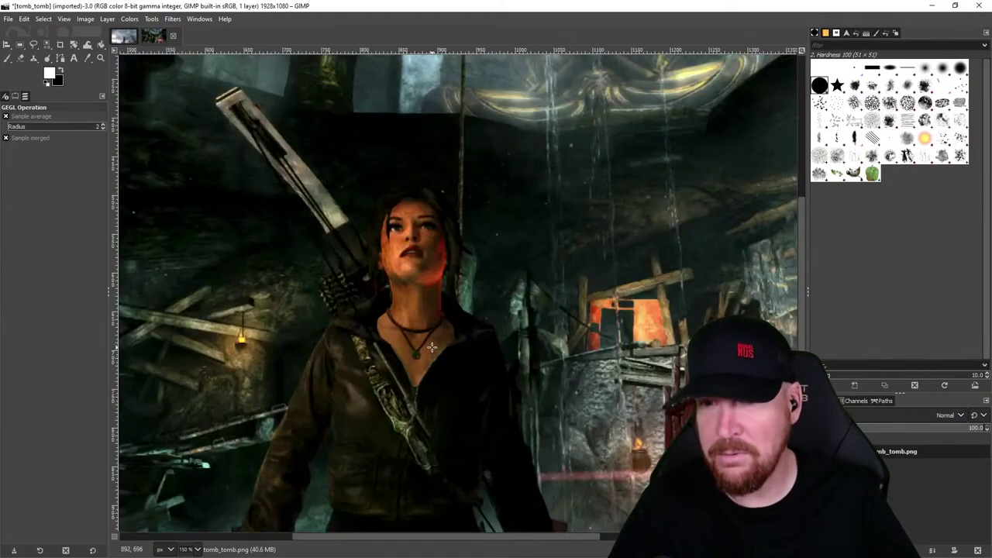
pyautogui.keyDown('ctrl'); pyautogui.scroll(-3, 432, 347); pyautogui.keyUp('ctrl')
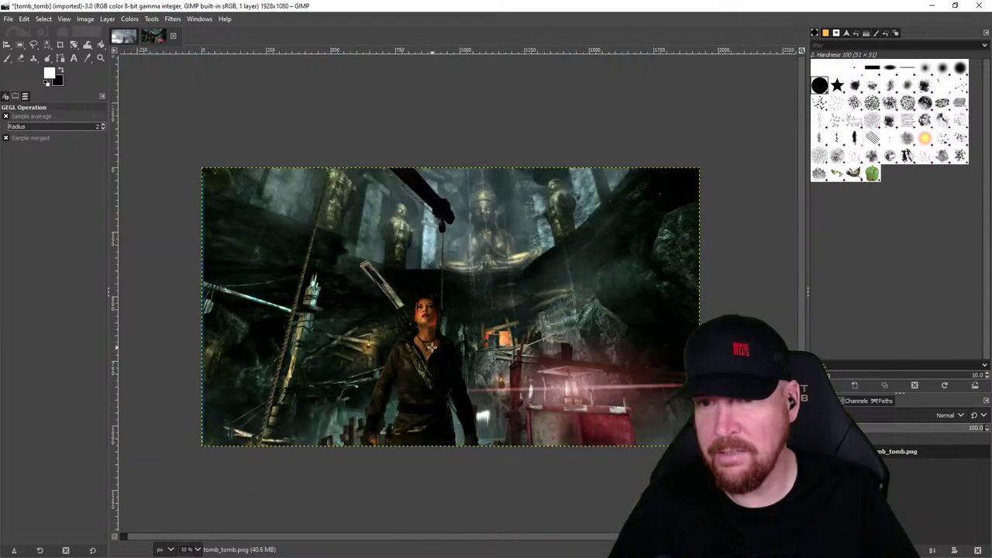
pyautogui.keyDown('ctrl'); pyautogui.scroll(2, 432, 347); pyautogui.keyUp('ctrl')
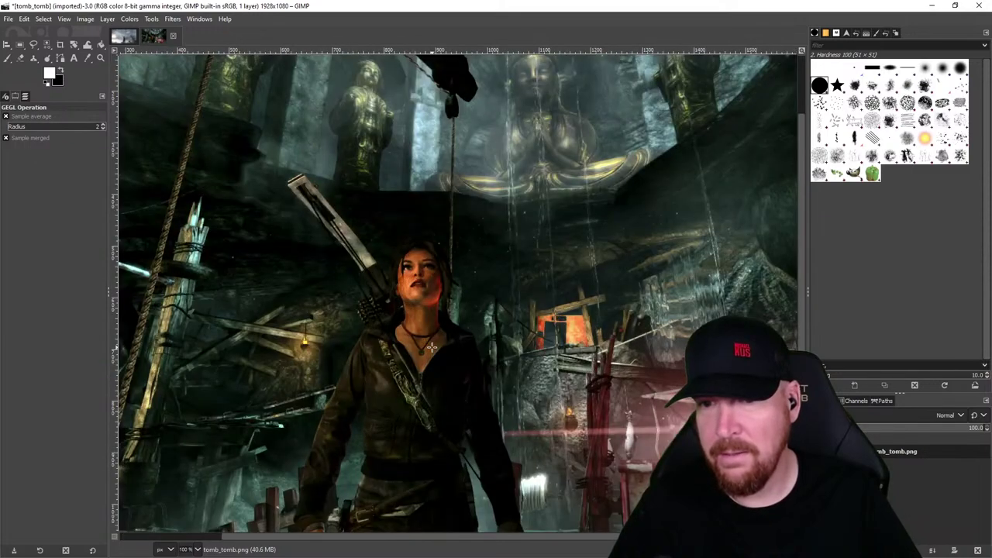
pyautogui.keyDown('ctrl'); pyautogui.scroll(-2, 431, 347); pyautogui.keyUp('ctrl')
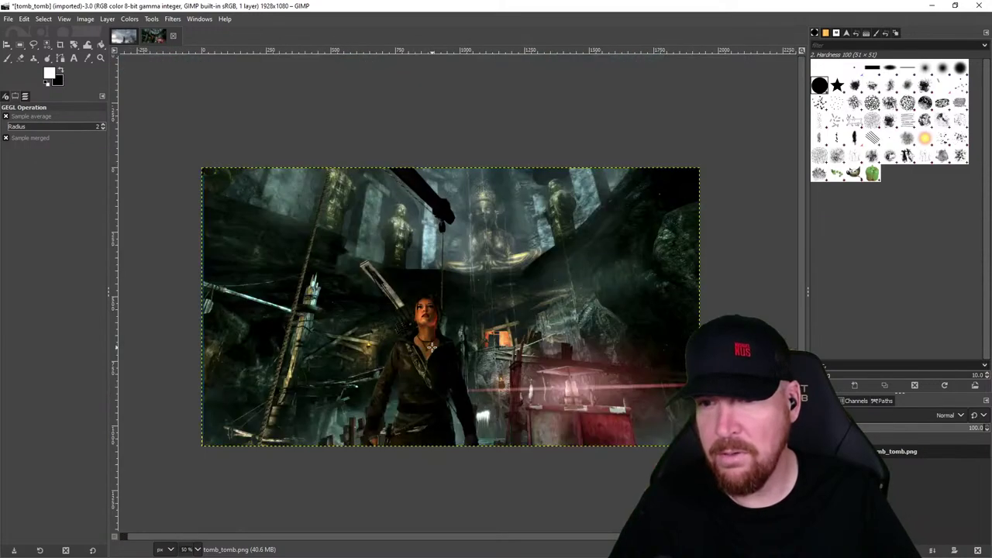
pyautogui.click(124, 36)
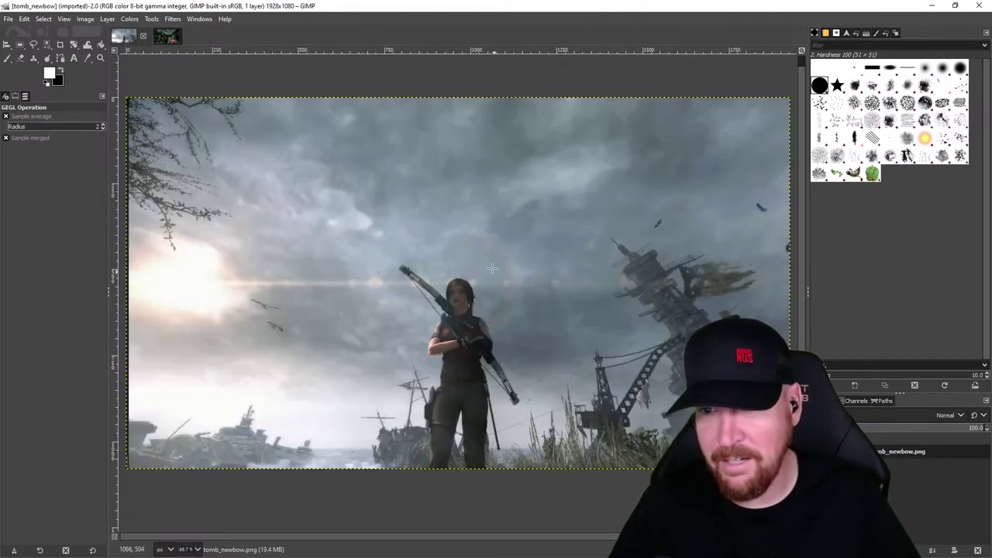
pyautogui.keyDown('ctrl'); pyautogui.scroll(2, 528, 271); pyautogui.keyUp('ctrl')
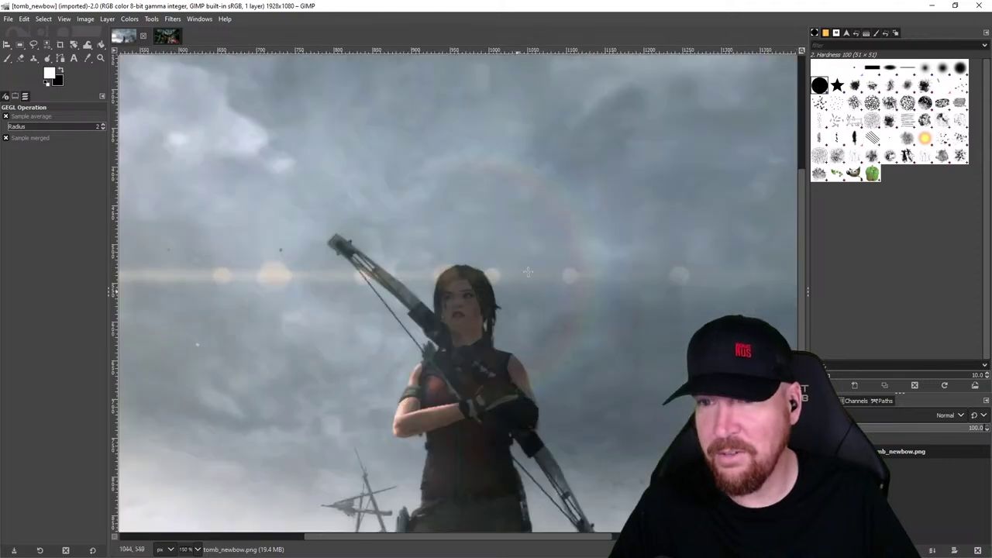
pyautogui.keyDown('ctrl'); pyautogui.scroll(-3, 459, 307); pyautogui.keyUp('ctrl')
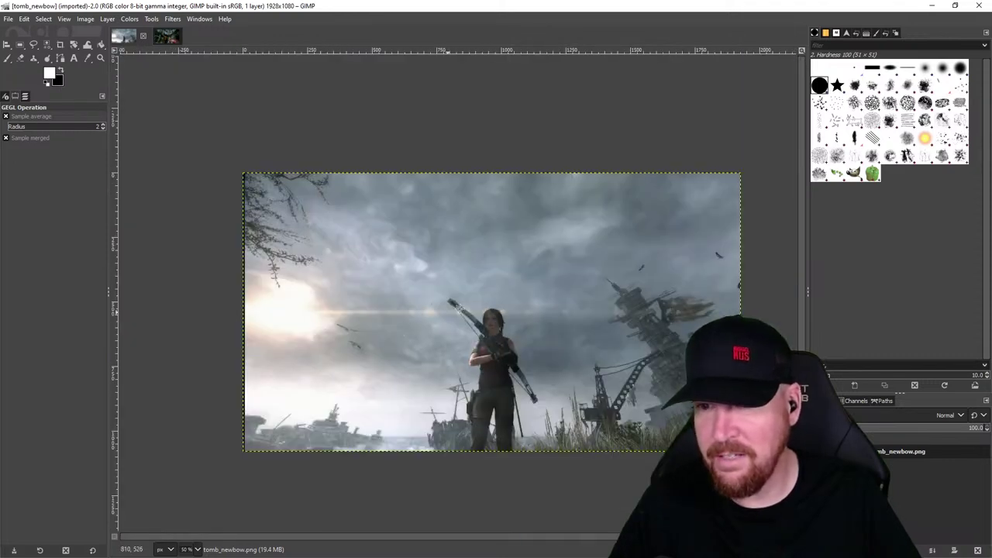
pyautogui.keyDown('ctrl'); pyautogui.scroll(1, 491, 333); pyautogui.keyUp('ctrl')
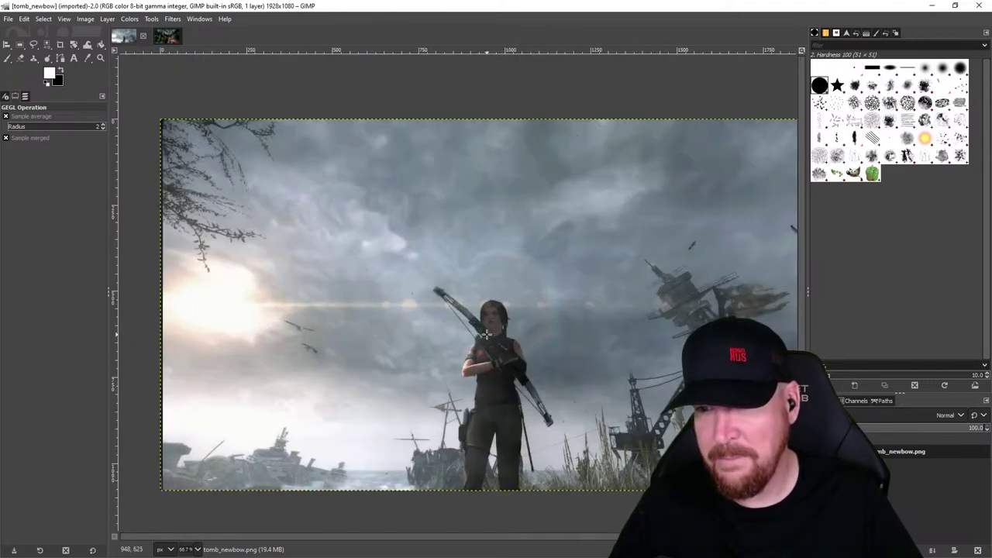
pyautogui.keyDown('ctrl'); pyautogui.scroll(-1, 485, 333); pyautogui.keyUp('ctrl')
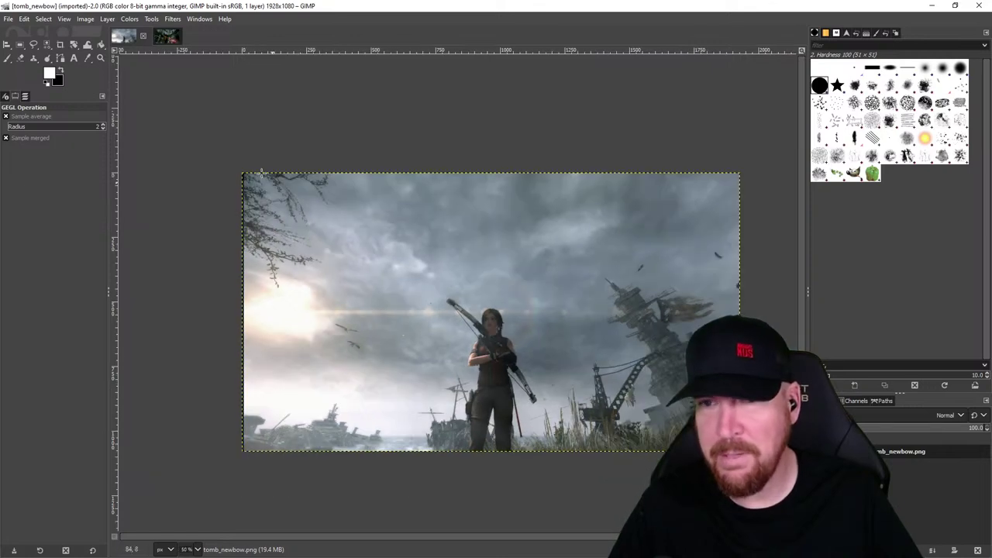
# - Resize the canvas of the tomb_newbow image to a width of 1920 px at 1080 px height
pyautogui.click(93, 20)
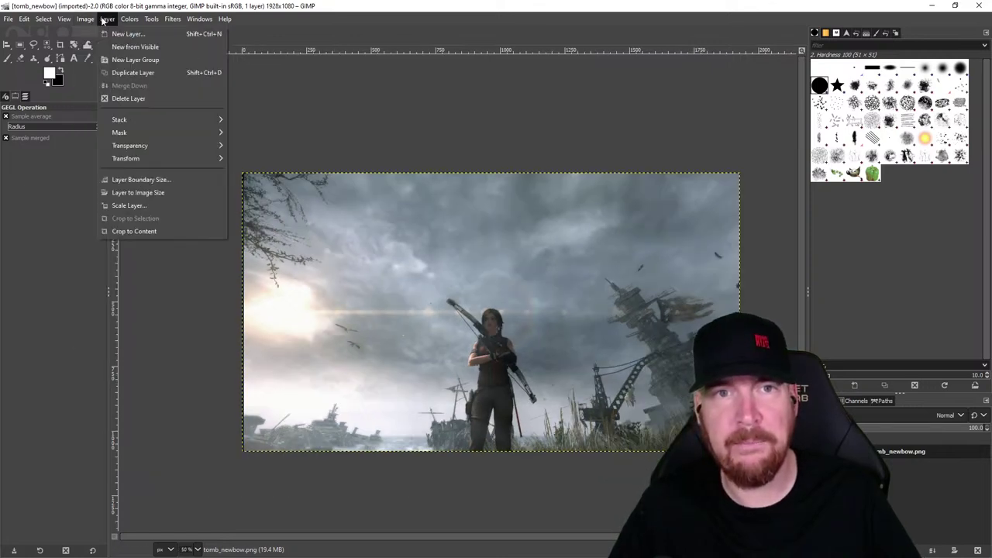
pyautogui.moveTo(78, 22)
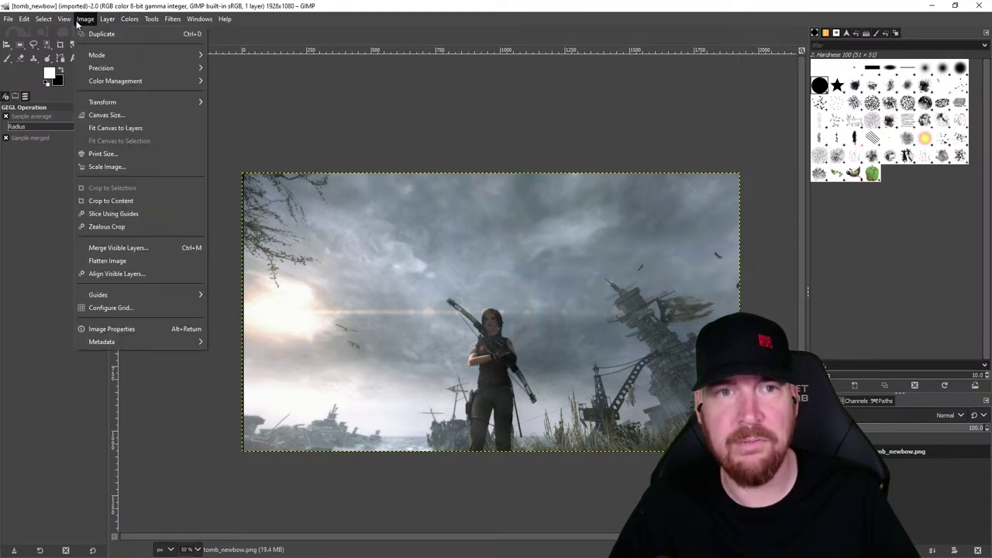
pyautogui.click(106, 115)
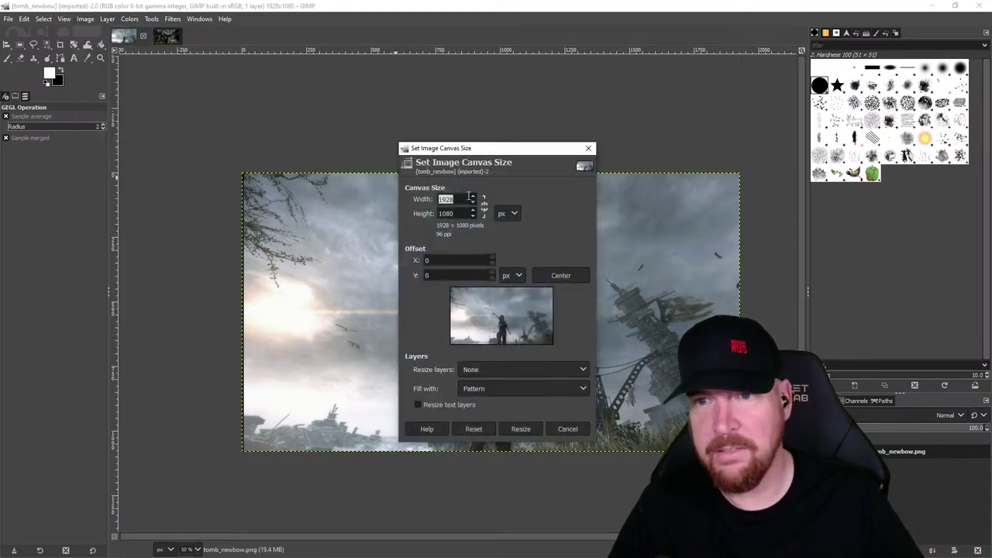
pyautogui.click(460, 199)
pyautogui.press('BackSpace')
pyautogui.write('0')
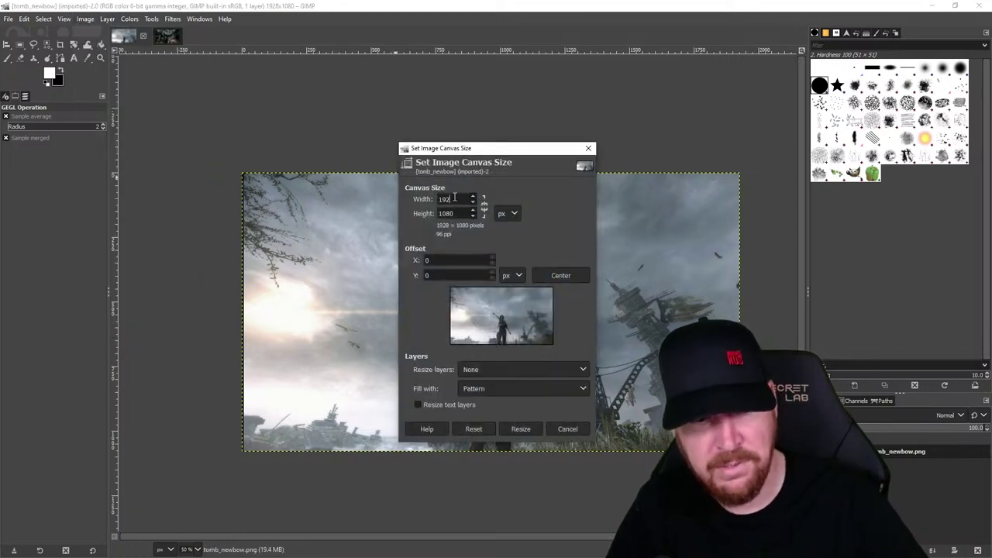
pyautogui.click(451, 212)
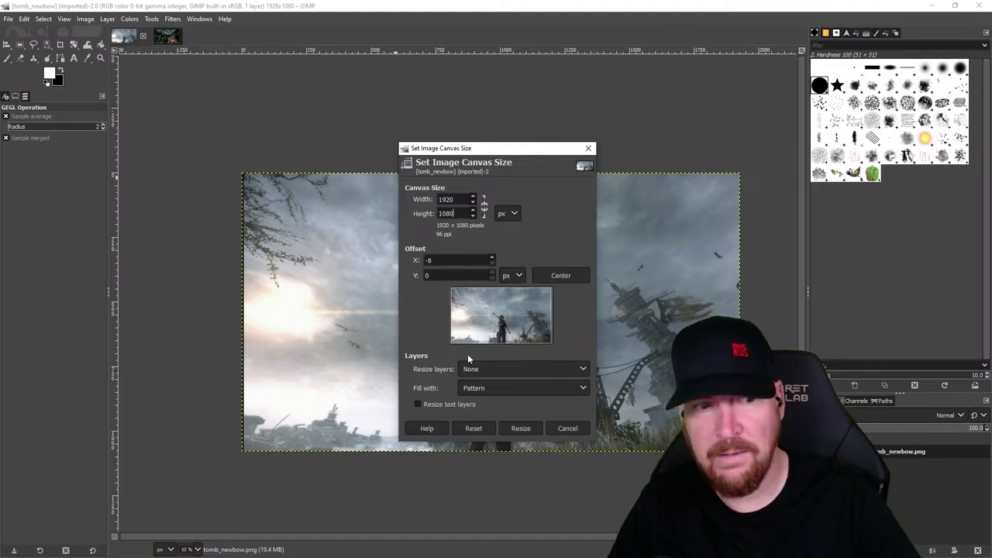
pyautogui.click(521, 427)
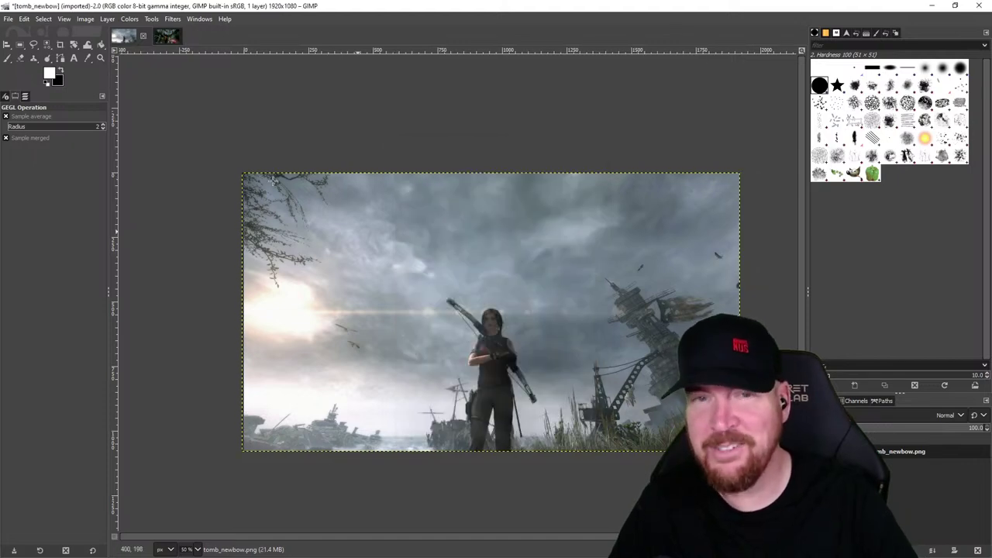
# - Switch to the tomb_tomb image and set its canvas width to 1920 px
pyautogui.click(167, 36)
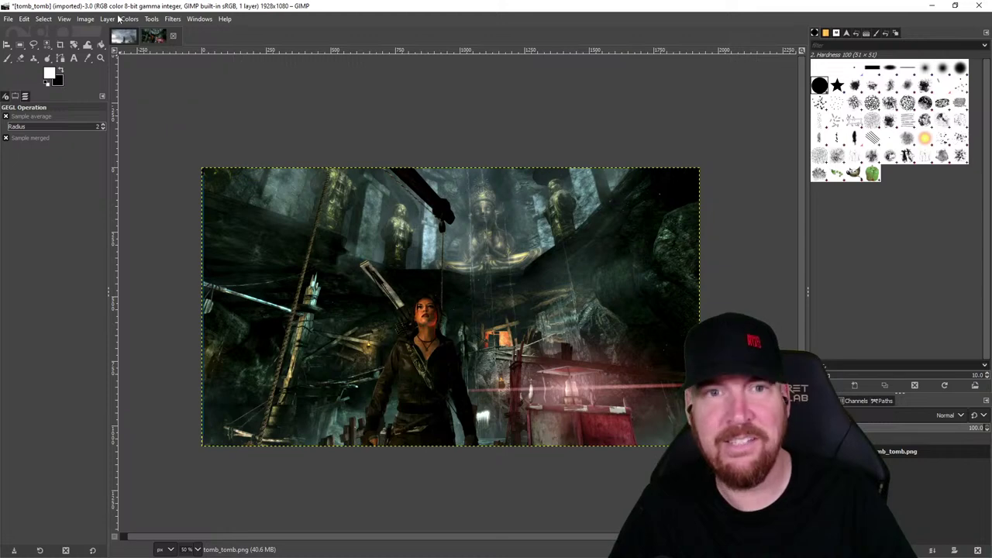
pyautogui.click(105, 18)
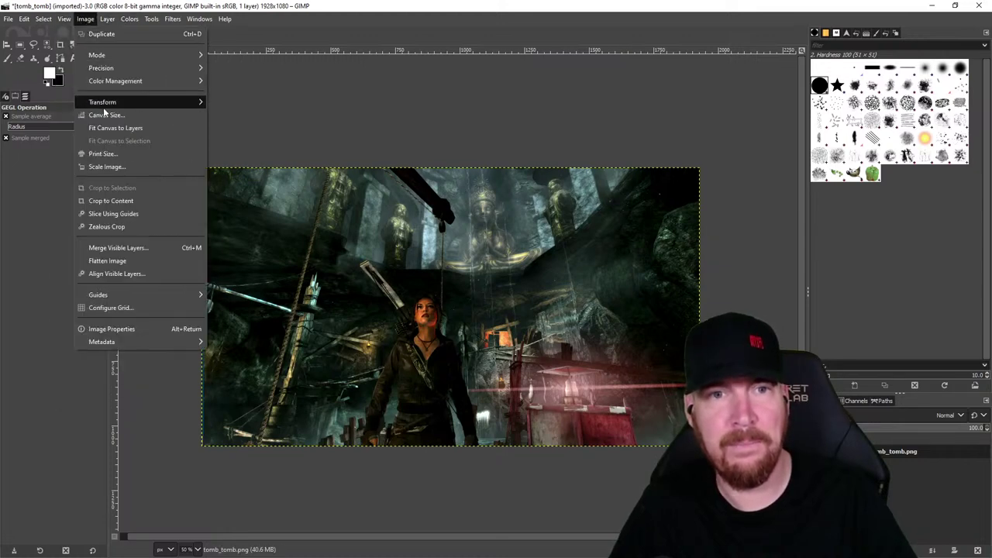
pyautogui.click(138, 116)
pyautogui.click(462, 201)
pyautogui.press('BackSpace')
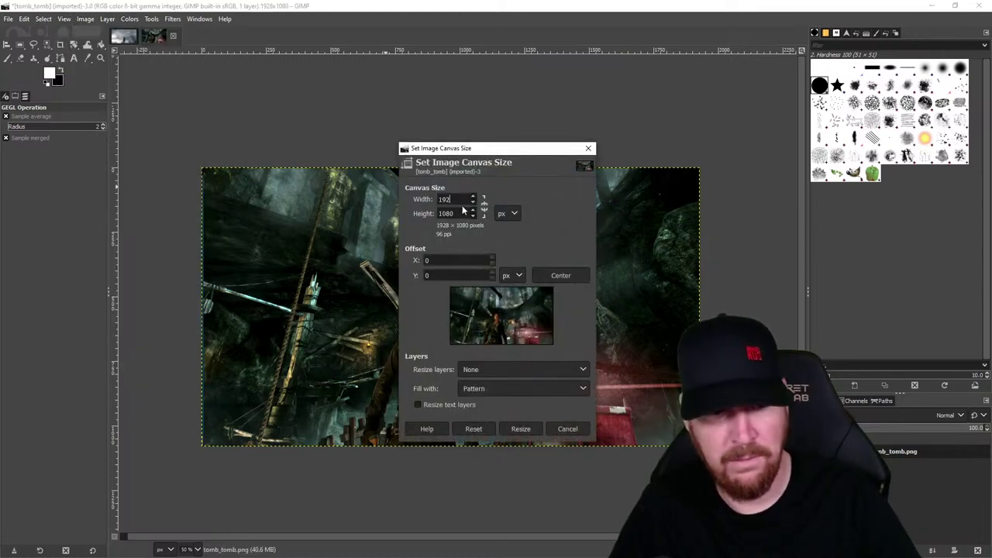
pyautogui.write('0')
pyautogui.press('Tab')
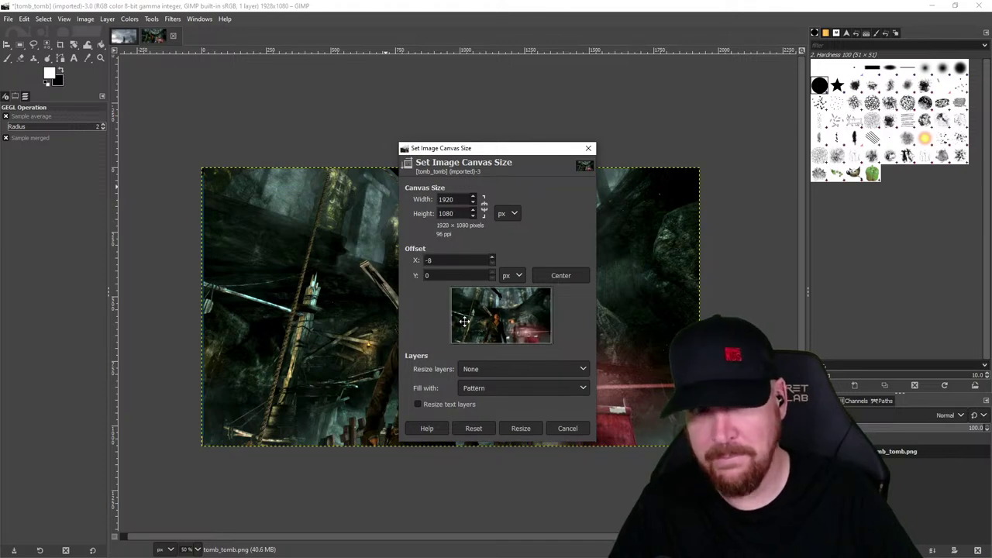
pyautogui.click(525, 436)
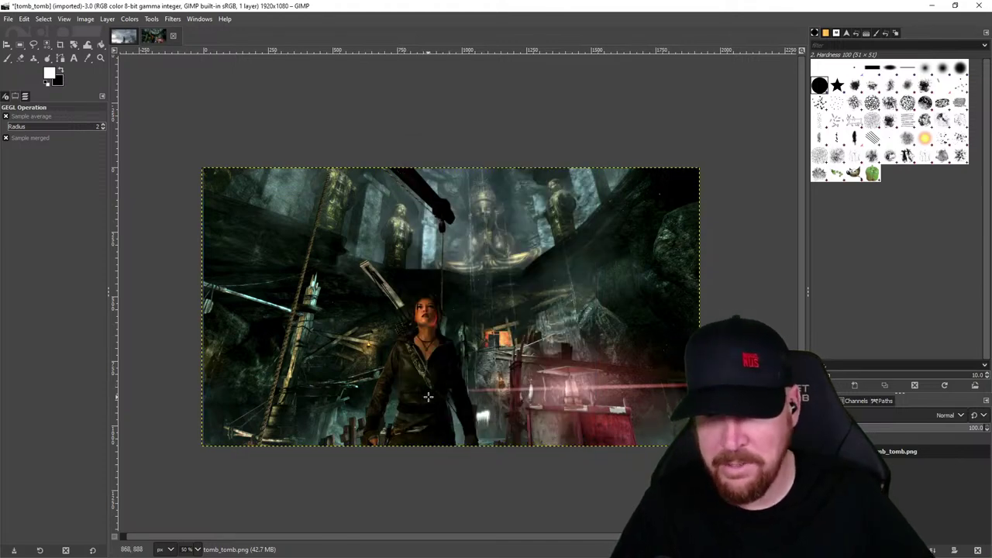
# - Inspect the character in the resized tomb_tomb image up close and return to the whole image
pyautogui.scroll(3, 429, 390)
pyautogui.moveTo(430, 390)
pyautogui.mouseDown()
pyautogui.moveTo(428, 465)
pyautogui.moveTo(429, 356)
pyautogui.moveTo(429, 395)
pyautogui.mouseUp()
pyautogui.scroll(-2, 429, 394)
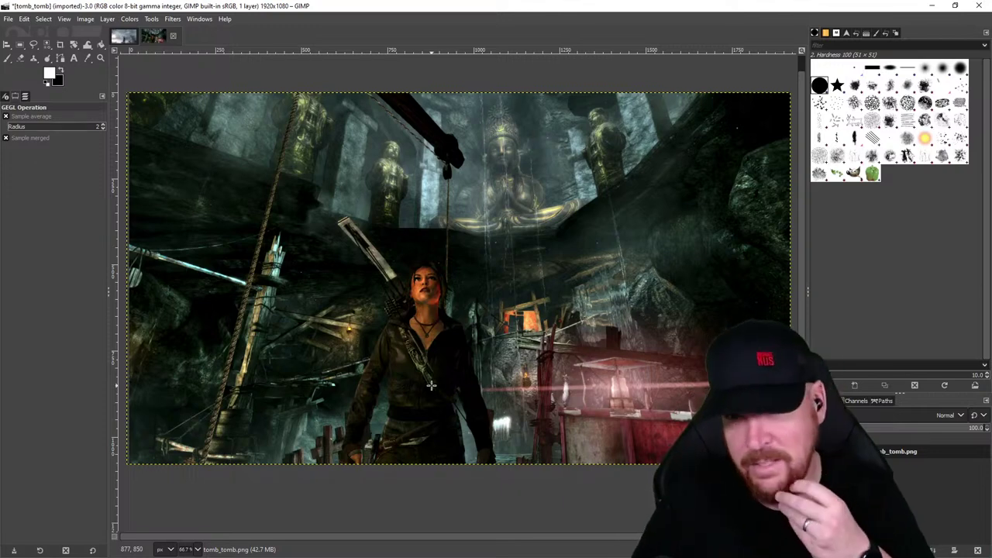
pyautogui.scroll(-1, 438, 365)
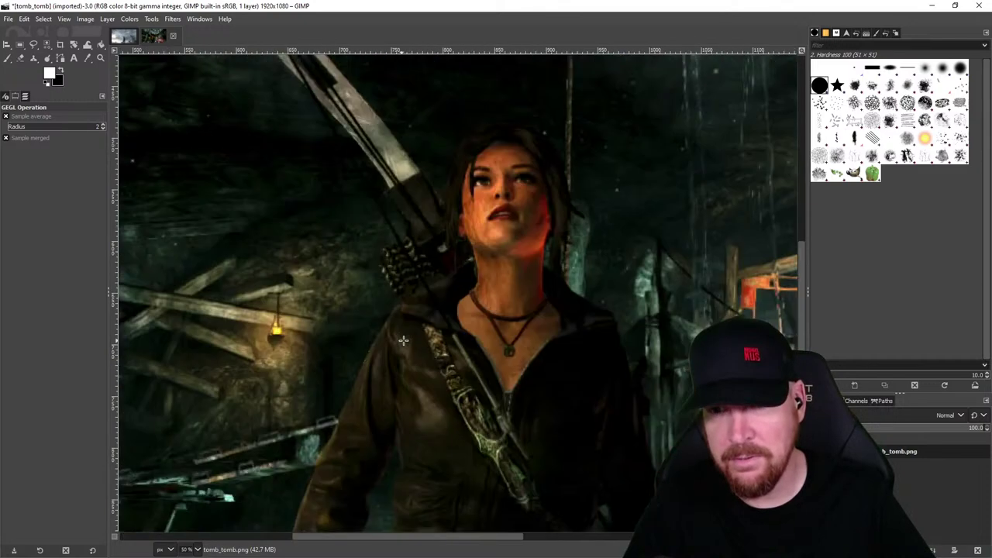
pyautogui.scroll(4, 400, 343)
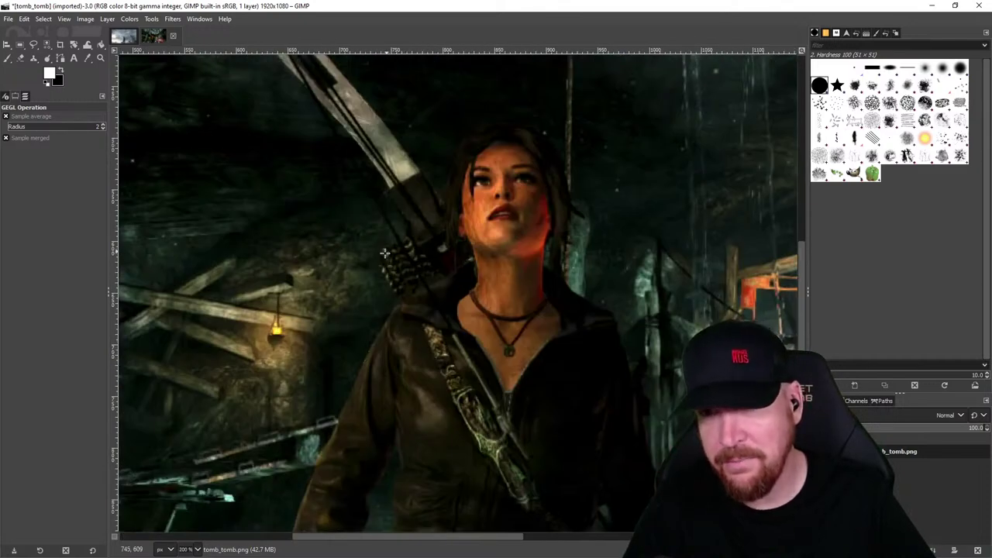
pyautogui.hotkey('shift', 'ctrl', 'j')
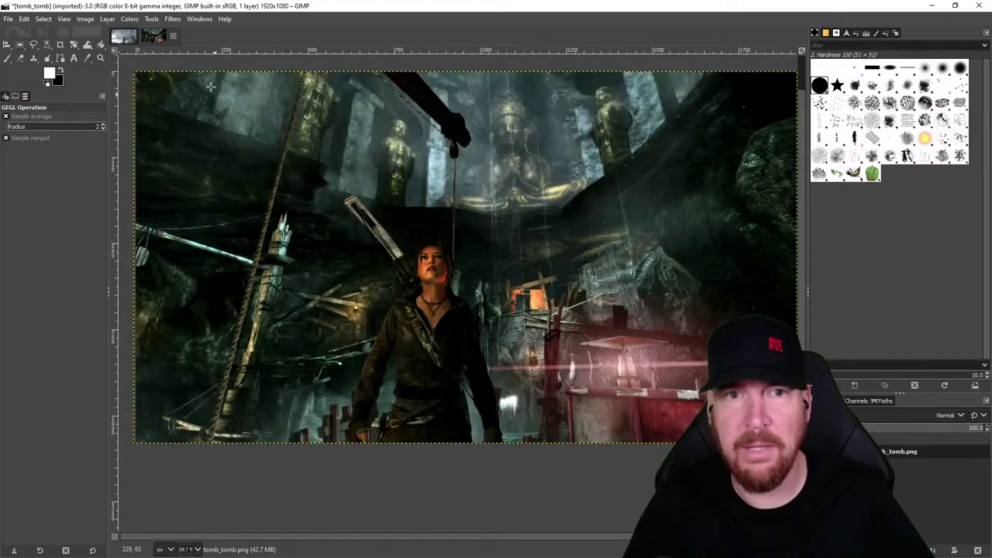
# - Switch to the tomb_newbow image
pyautogui.click(124, 37)
pyautogui.click(121, 20)
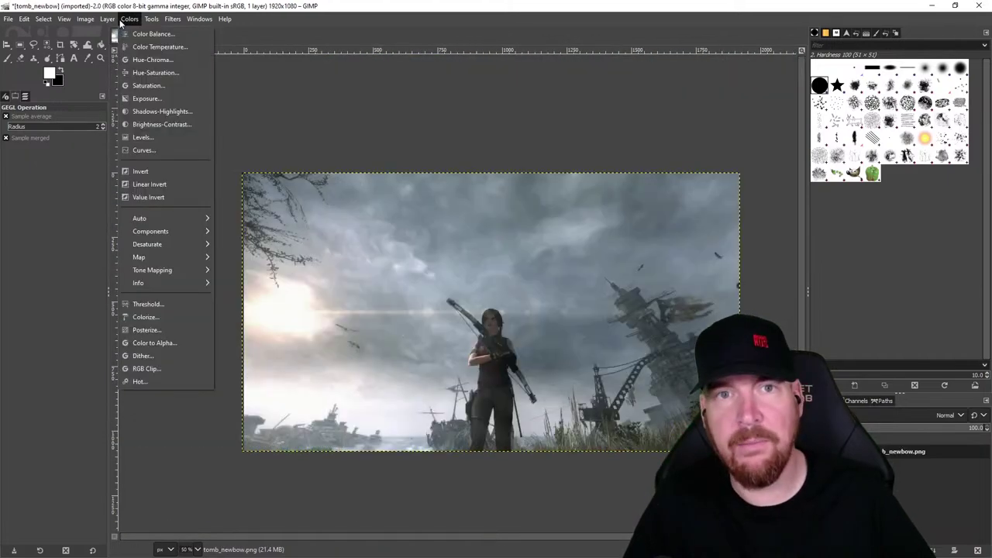
pyautogui.click(148, 73)
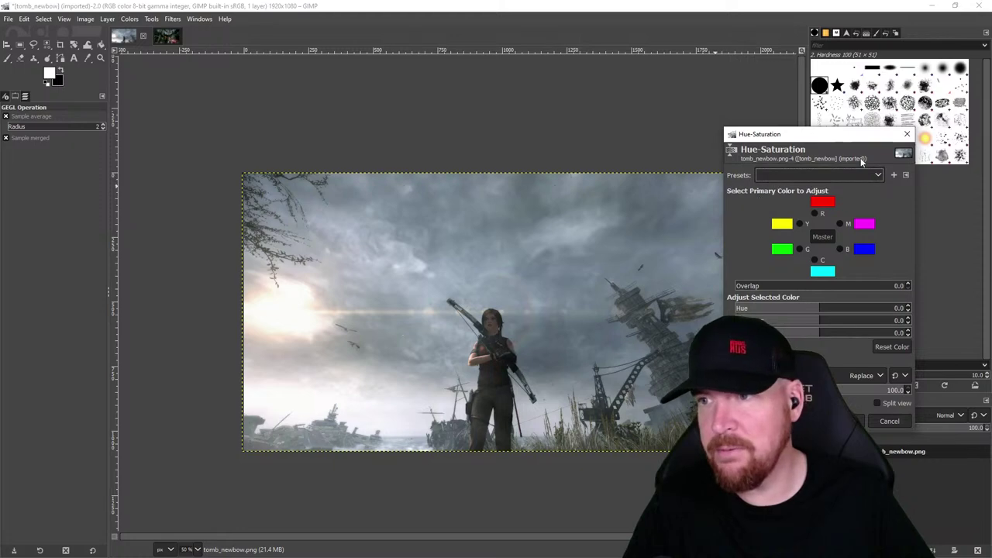
pyautogui.click(907, 134)
pyautogui.click(129, 19)
pyautogui.click(124, 22)
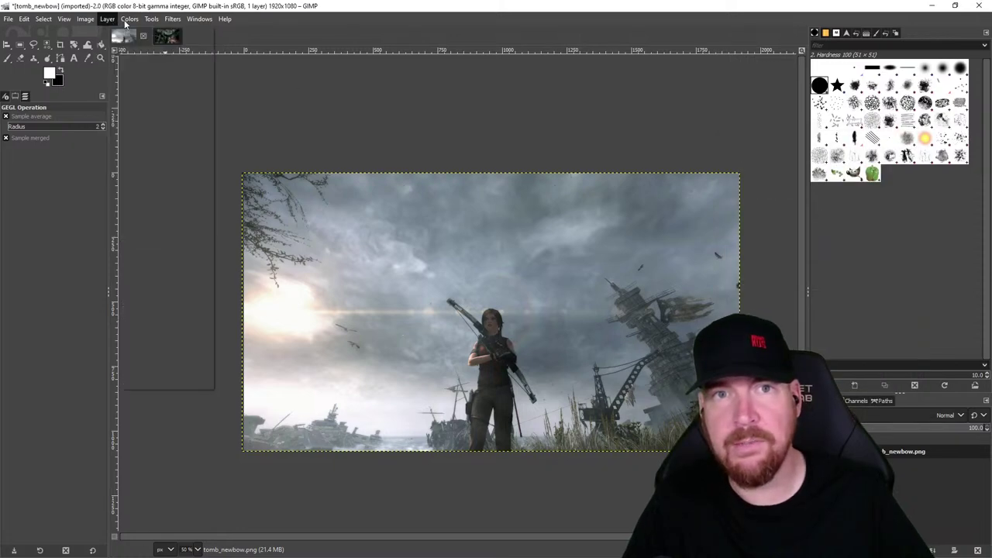
pyautogui.click(127, 20)
pyautogui.click(152, 86)
pyautogui.click(782, 178)
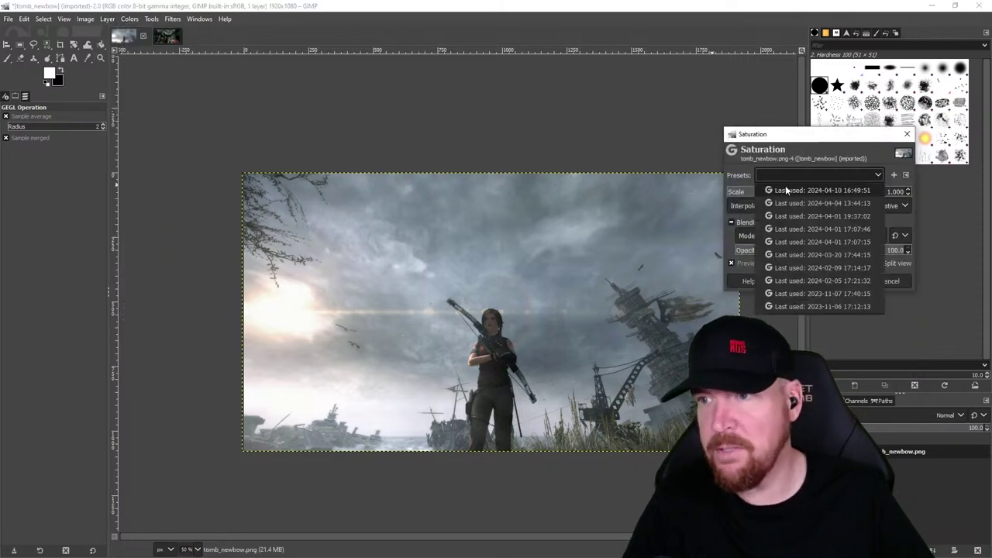
pyautogui.click(786, 191)
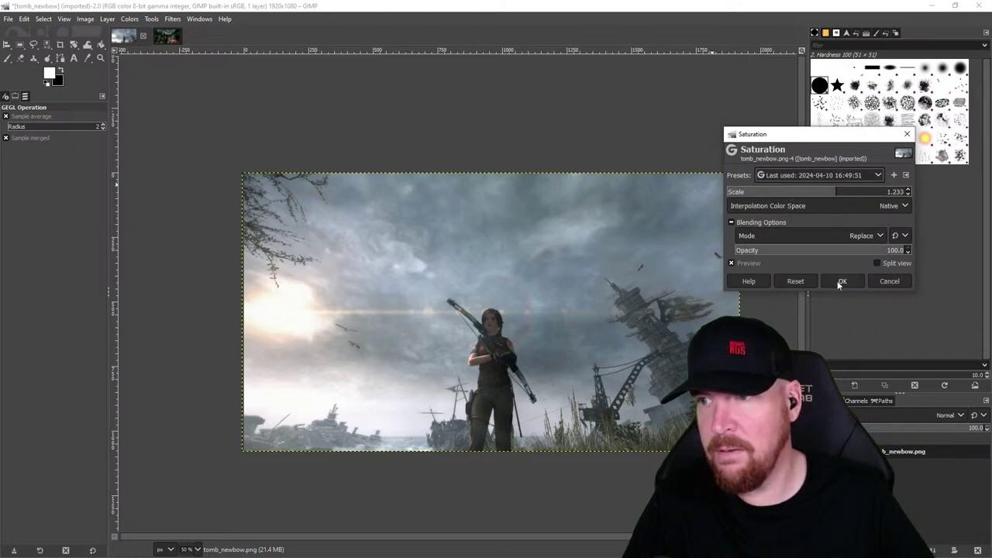
pyautogui.click(817, 179)
pyautogui.click(819, 203)
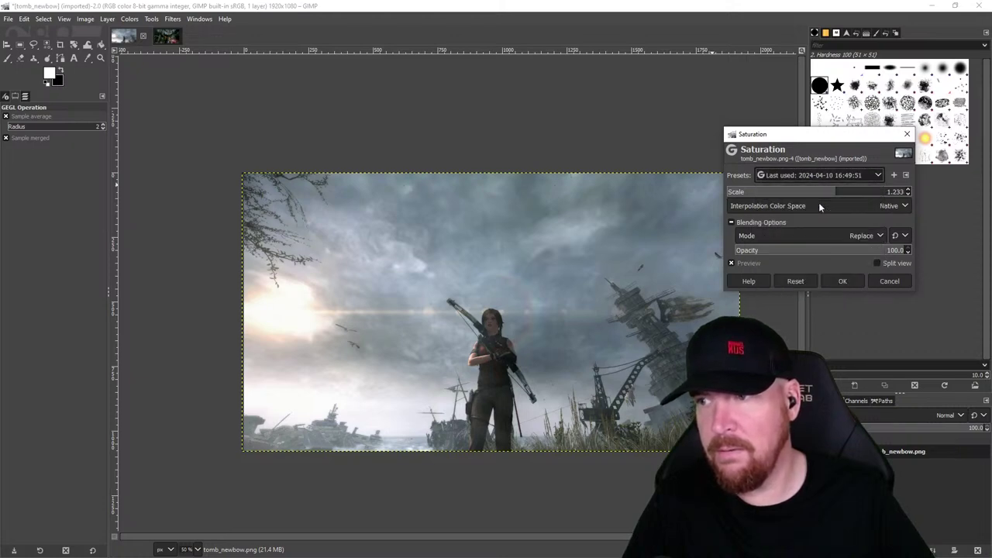
pyautogui.click(812, 178)
pyautogui.click(811, 191)
pyautogui.click(847, 281)
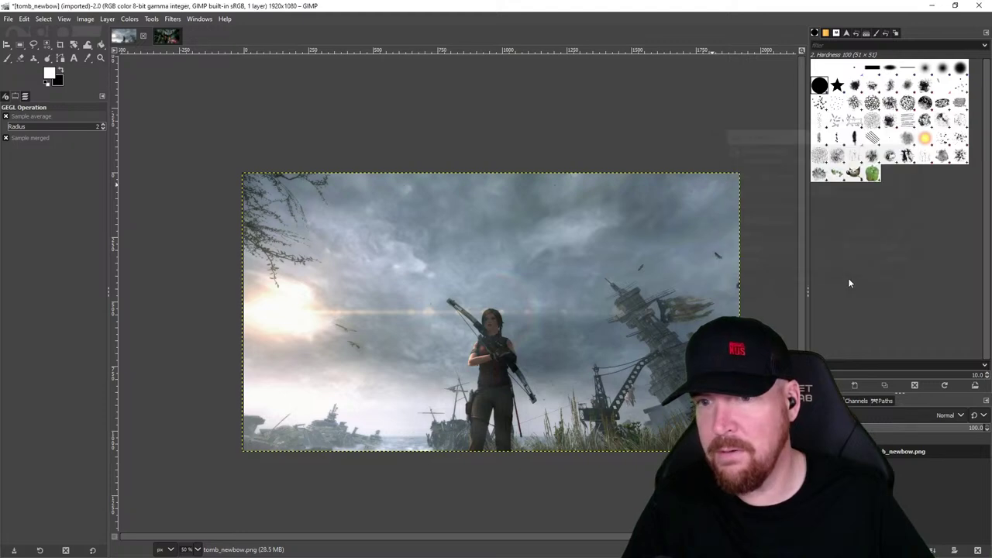
# - Adjust the tomb_newbow image's brightness to -1 and its contrast to 17
pyautogui.click(128, 19)
pyautogui.click(157, 124)
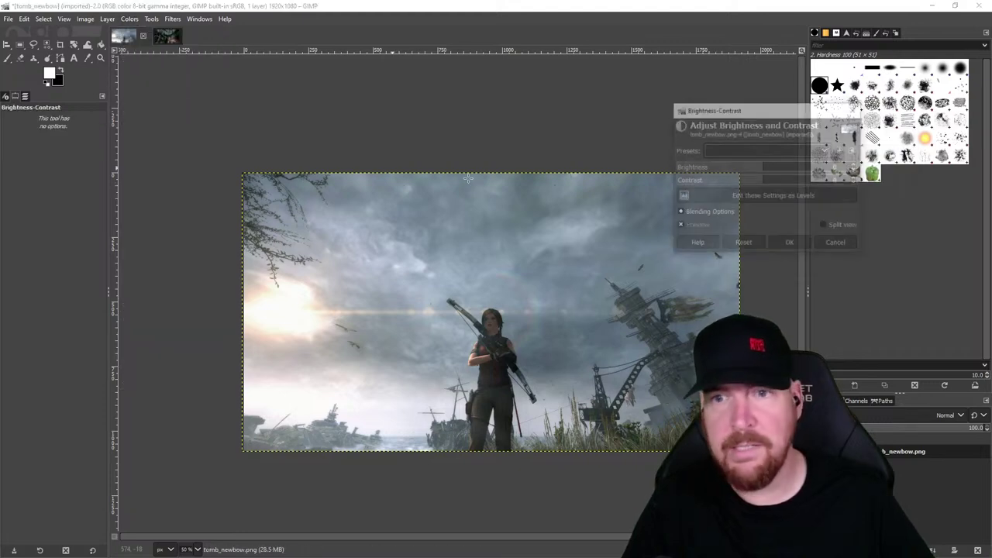
pyautogui.click(750, 155)
pyautogui.click(751, 169)
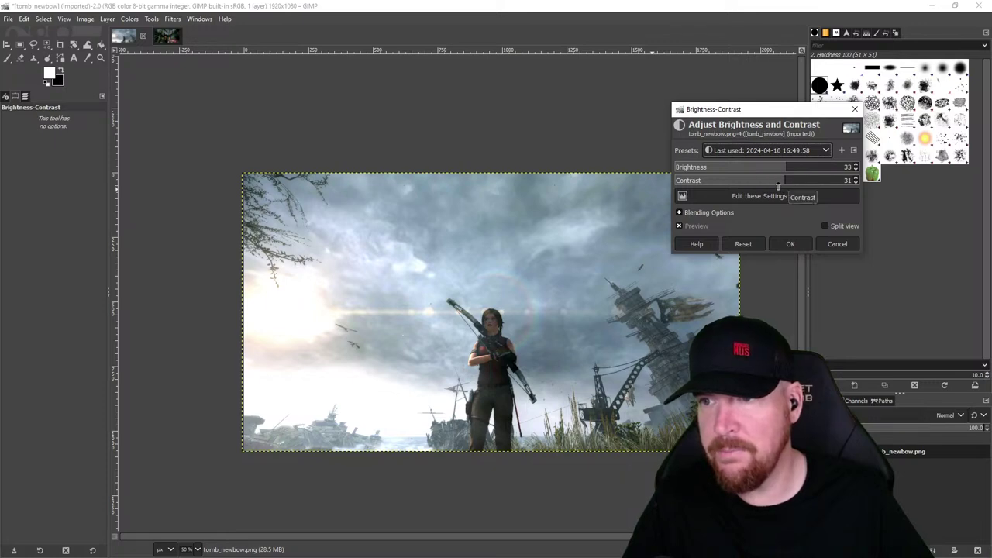
pyautogui.moveTo(777, 186)
pyautogui.mouseDown()
pyautogui.moveTo(797, 184)
pyautogui.moveTo(767, 182)
pyautogui.mouseUp()
pyautogui.click(762, 171)
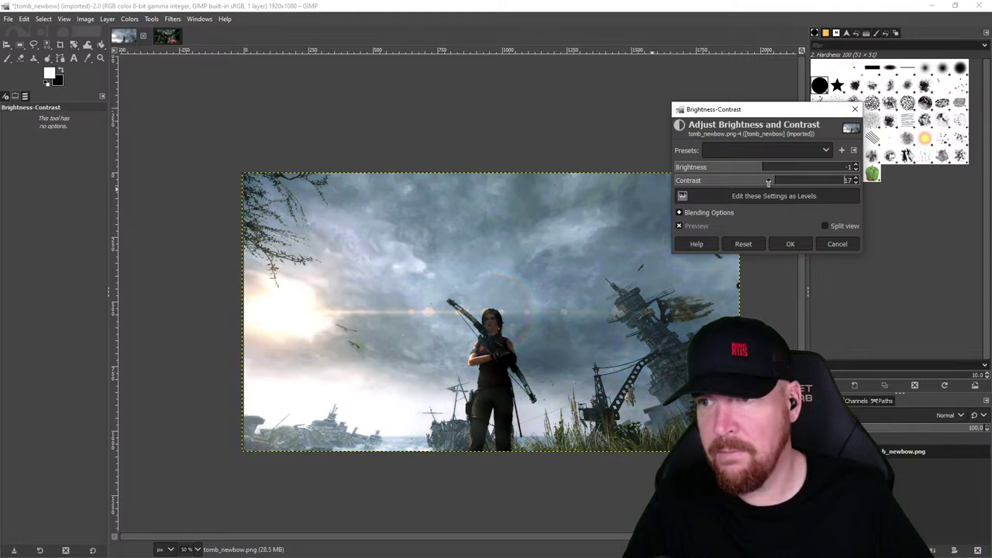
pyautogui.click(790, 243)
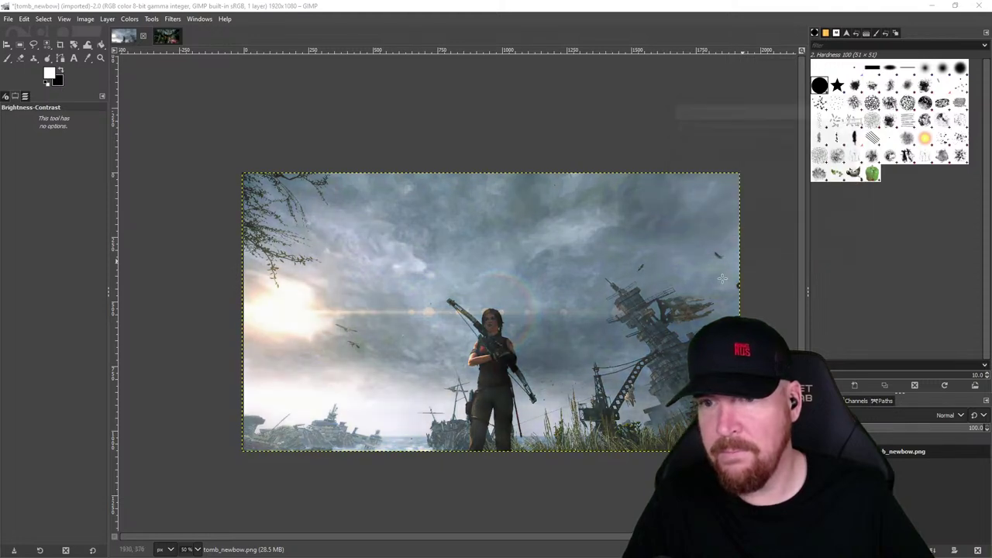
# - Inspect the character in the adjusted tomb_newbow image up close, and switch to the tomb_tomb image to examine its character too
pyautogui.scroll(4, 494, 355)
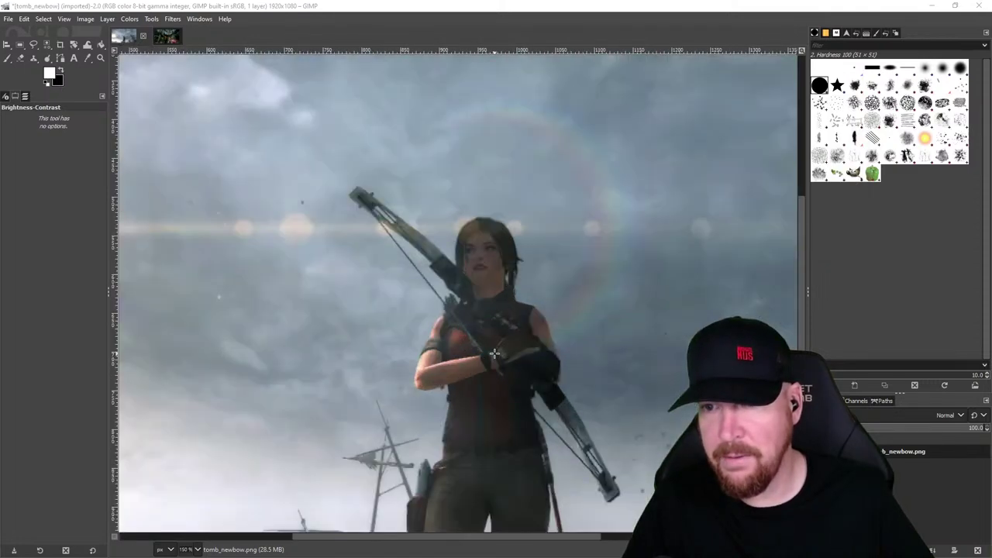
pyautogui.scroll(-3, 491, 356)
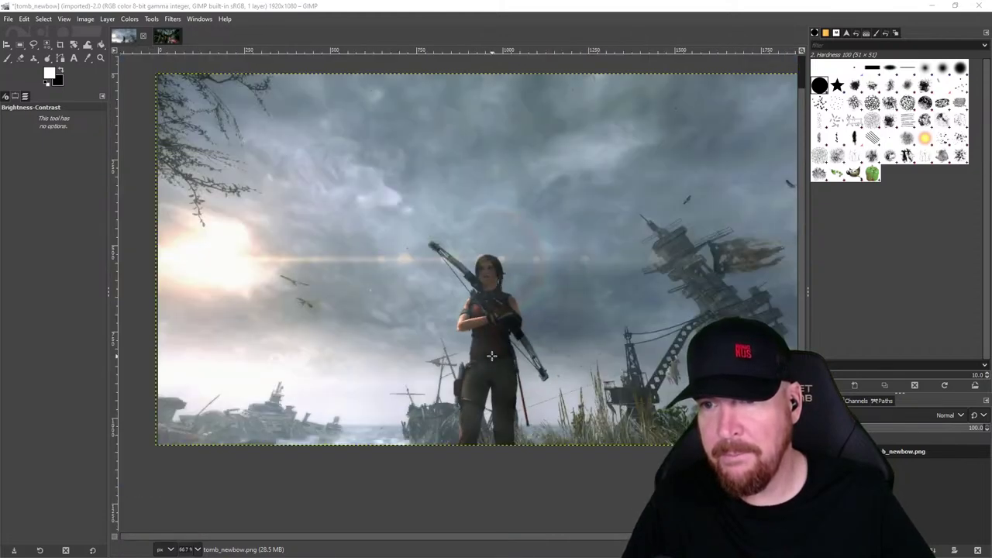
pyautogui.scroll(-1, 492, 355)
pyautogui.scroll(1, 464, 327)
pyautogui.scroll(-1, 464, 327)
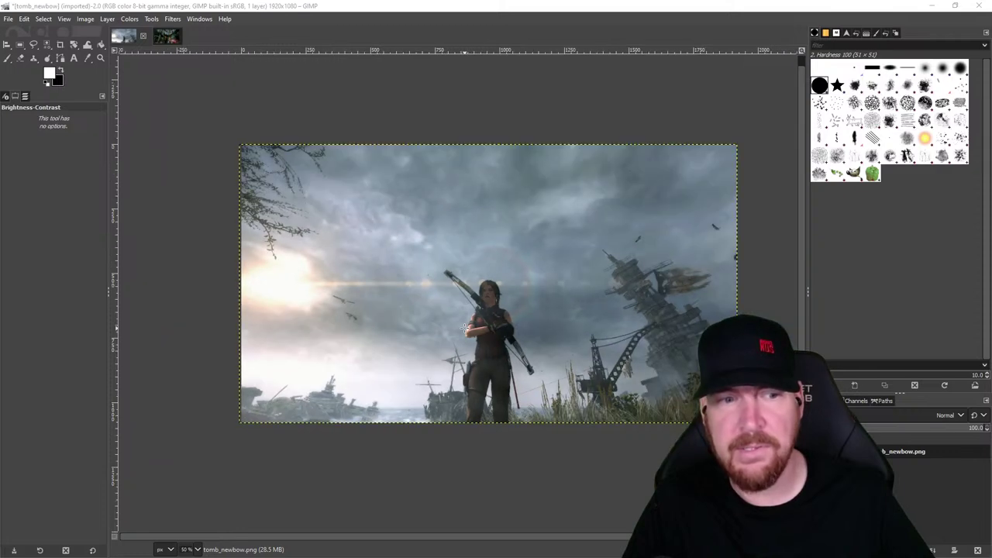
pyautogui.click(168, 37)
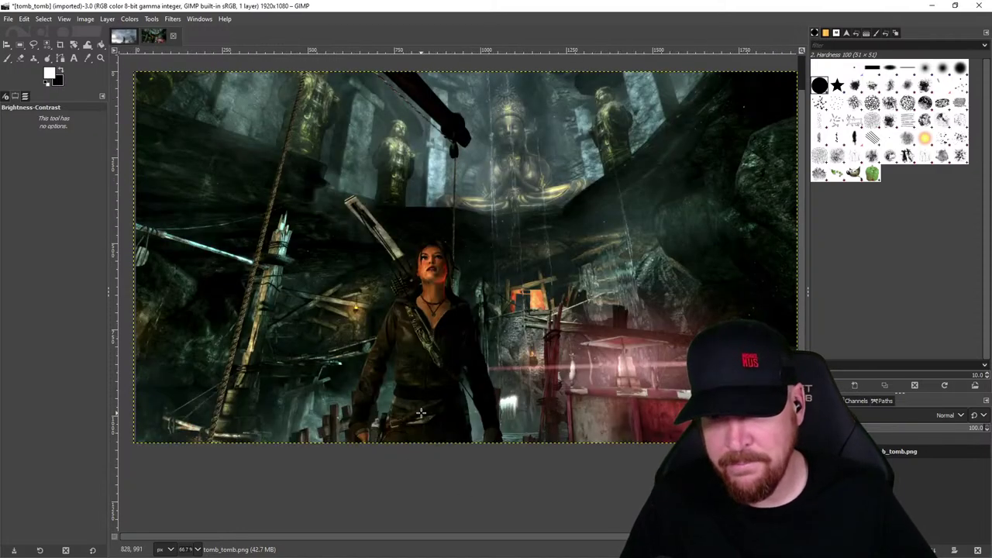
pyautogui.scroll(3, 402, 417)
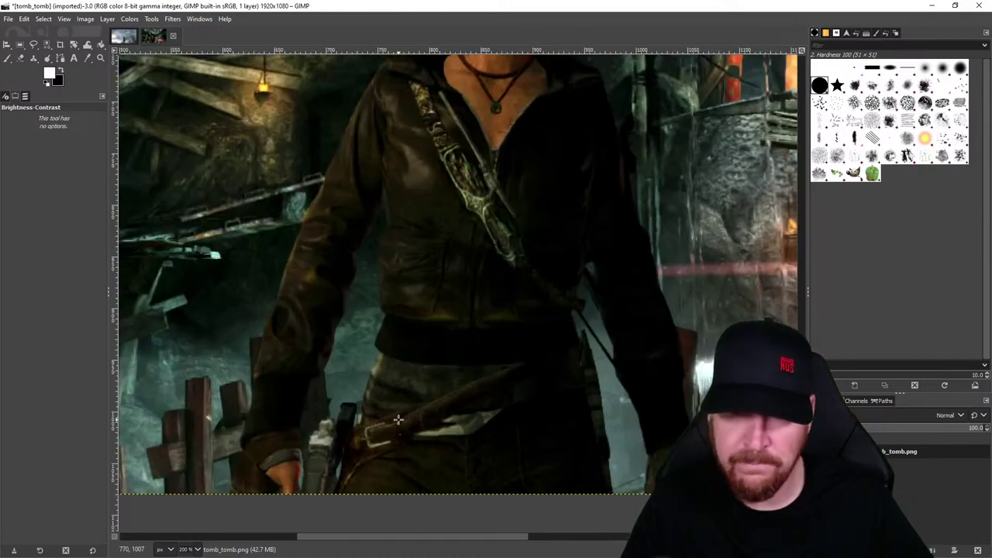
pyautogui.scroll(-3, 398, 419)
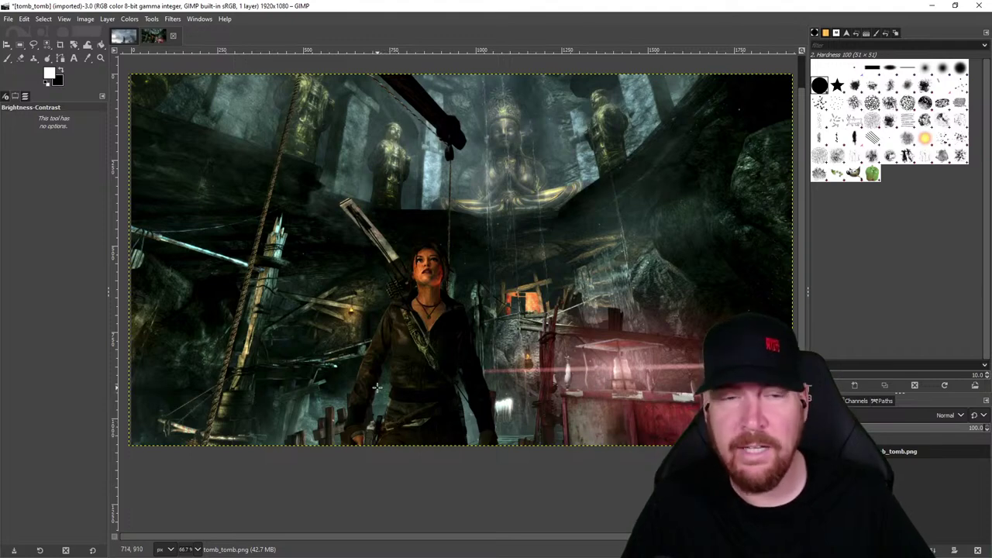
# - Start a Free Select outline at the tomb_tomb image's lower edge beside the character's hand and trace the outer sleeve up to the elbow
pyautogui.scroll(2, 366, 407)
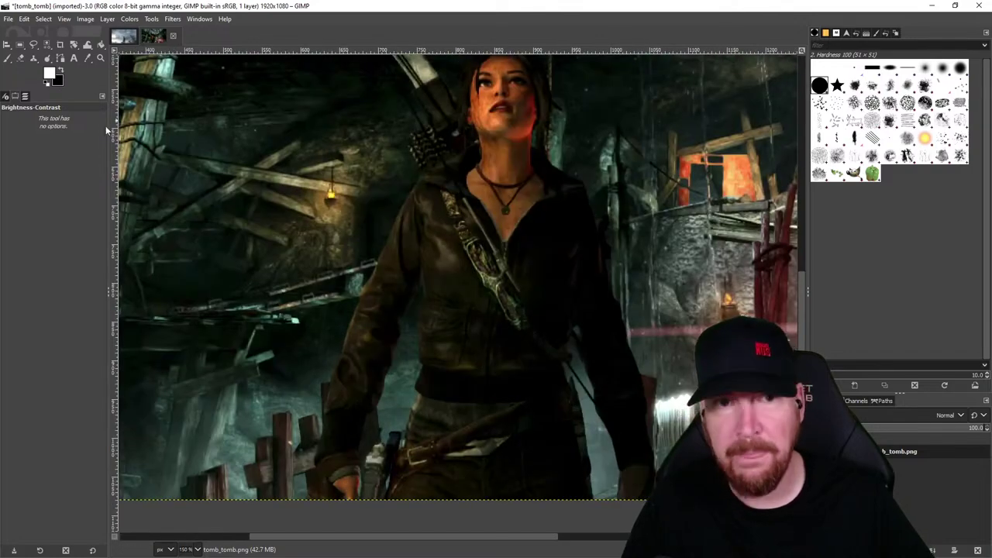
pyautogui.click(33, 44)
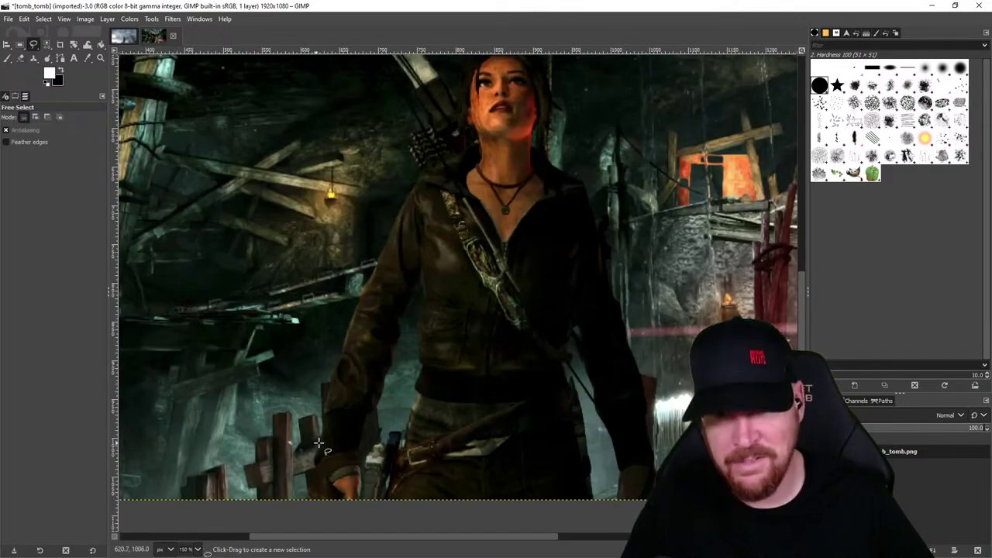
pyautogui.scroll(1, 311, 484)
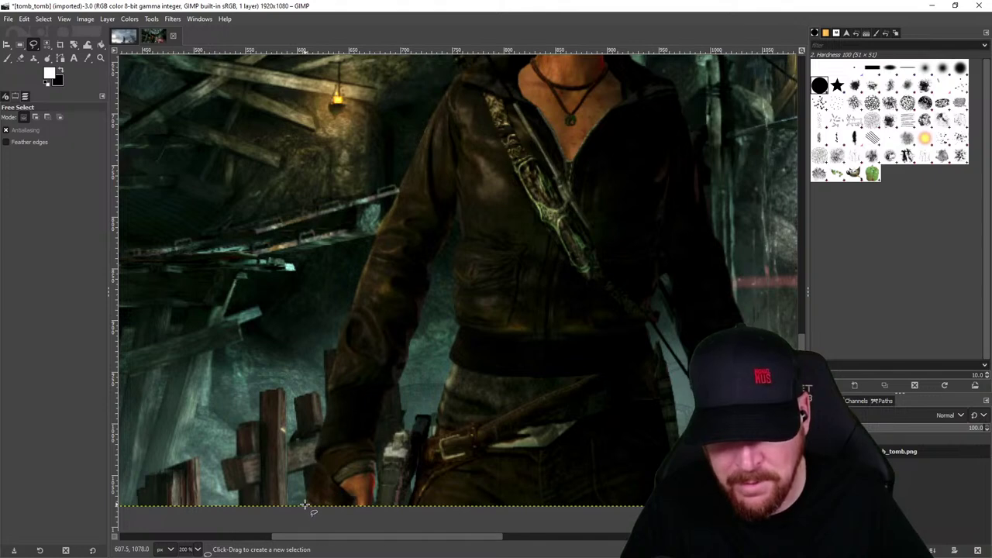
pyautogui.click(306, 505)
pyautogui.click(312, 470)
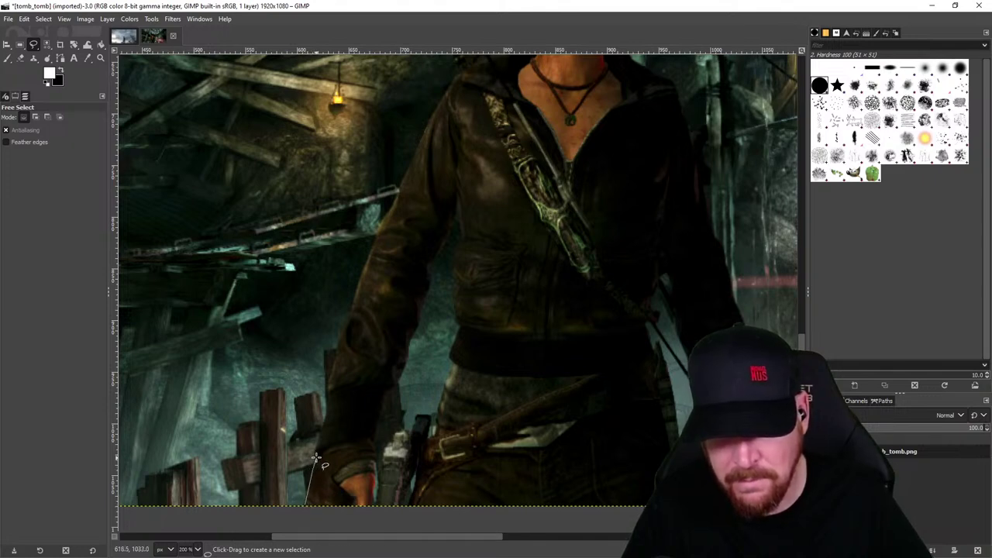
pyautogui.click(314, 455)
pyautogui.click(315, 442)
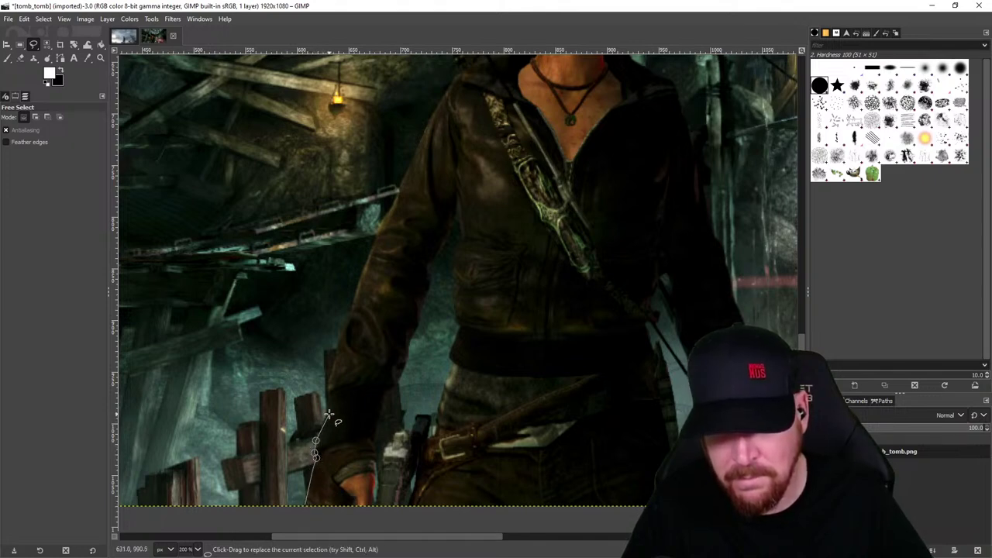
pyautogui.click(327, 413)
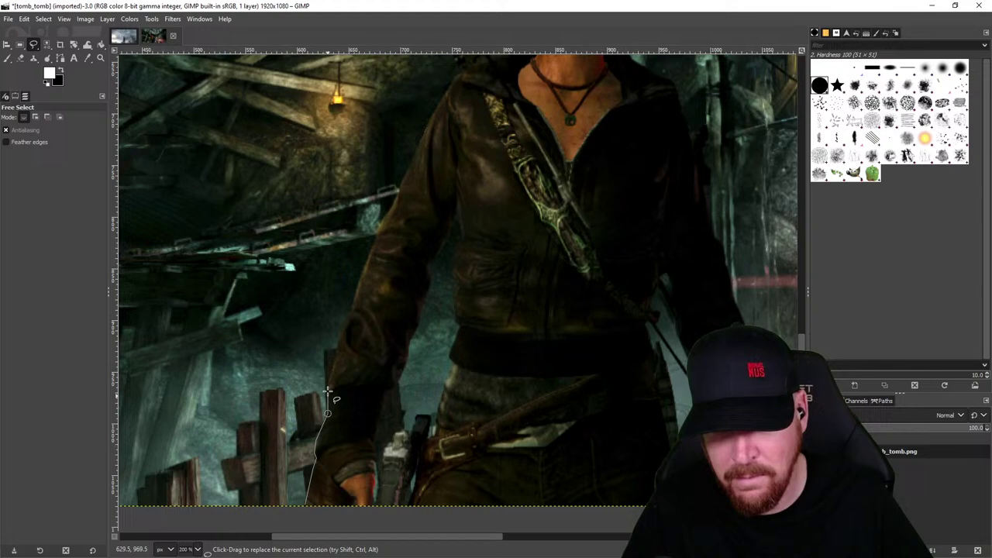
pyautogui.click(343, 325)
pyautogui.click(349, 317)
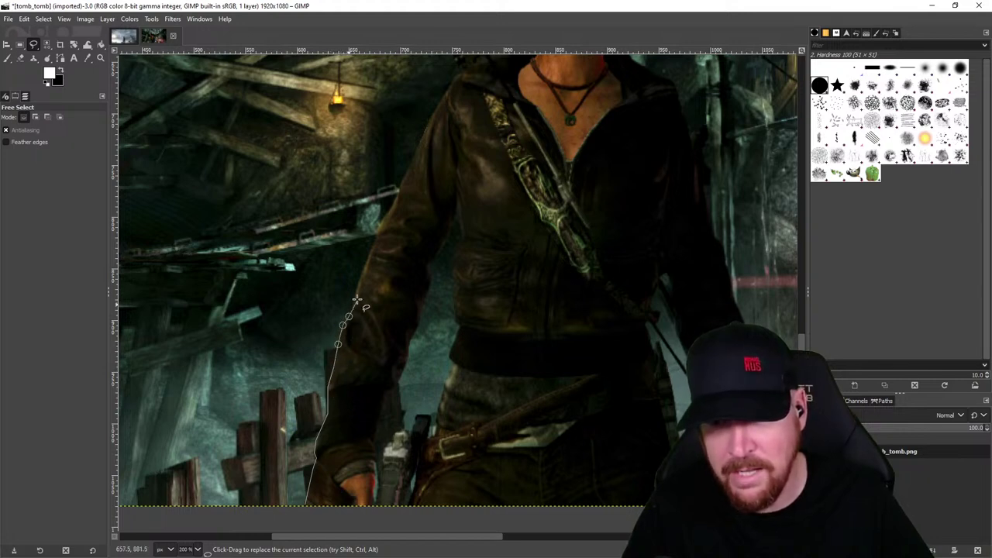
pyautogui.click(358, 289)
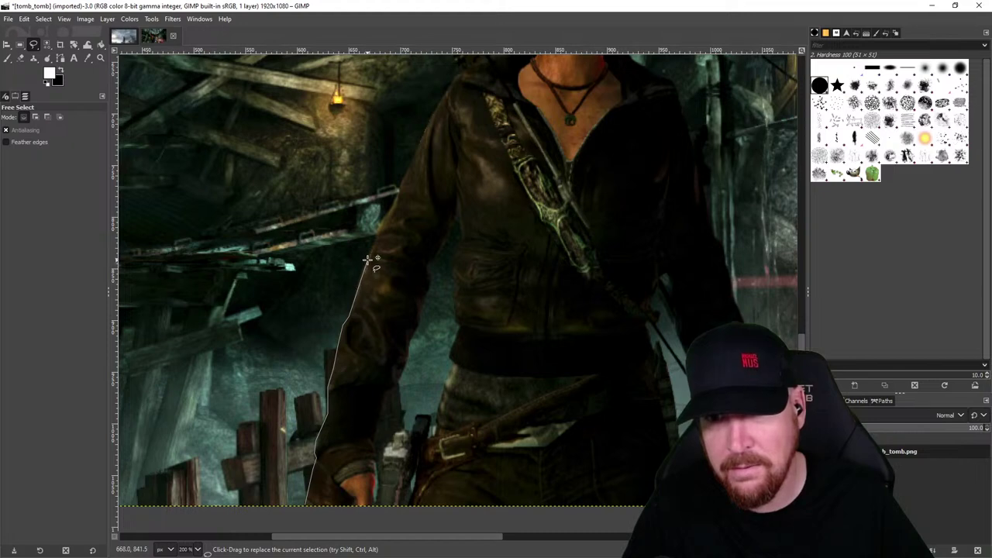
pyautogui.click(368, 259)
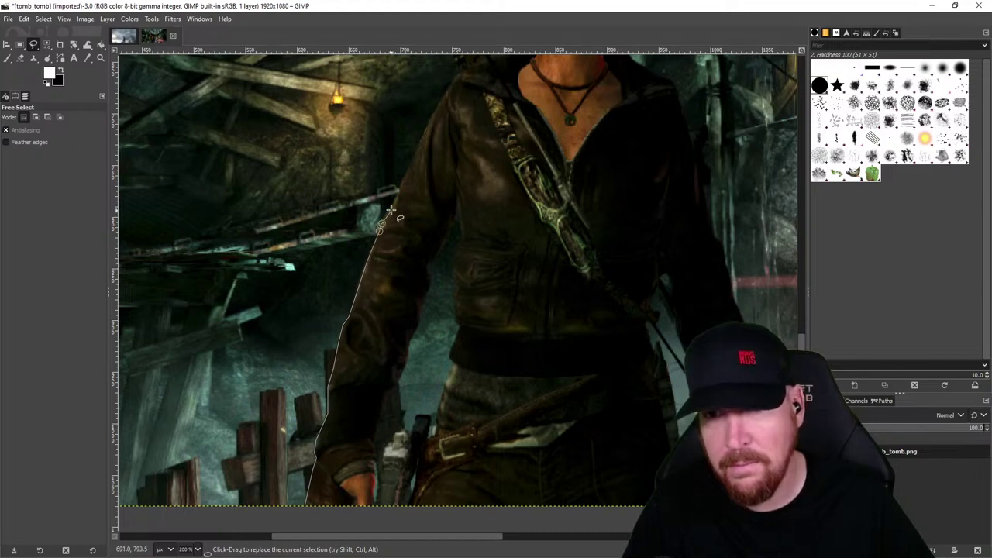
# - Continue the selection outline from the elbow along the upper sleeve and over the shoulder to the base of the quiver
pyautogui.moveTo(392, 207); pyautogui.dragTo(341, 331)
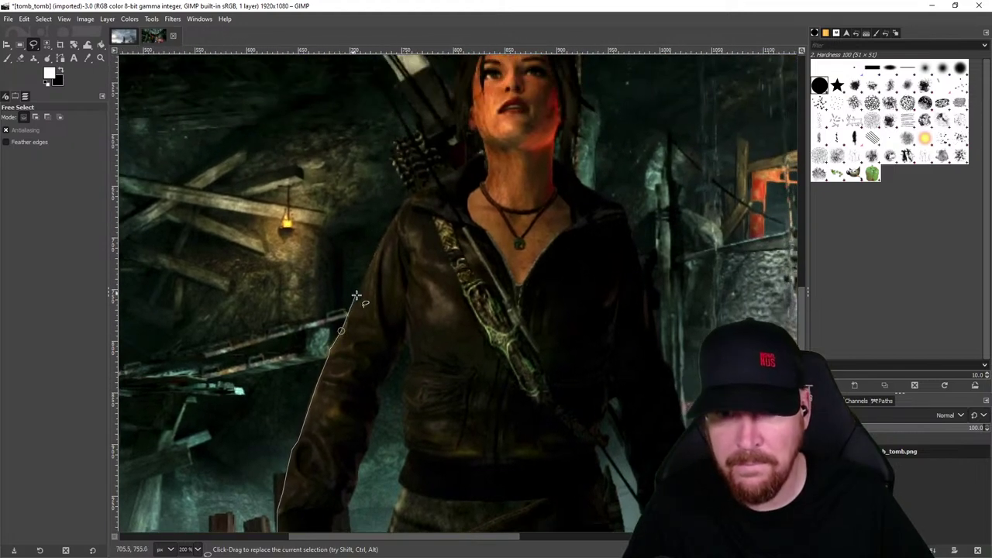
pyautogui.click(368, 269)
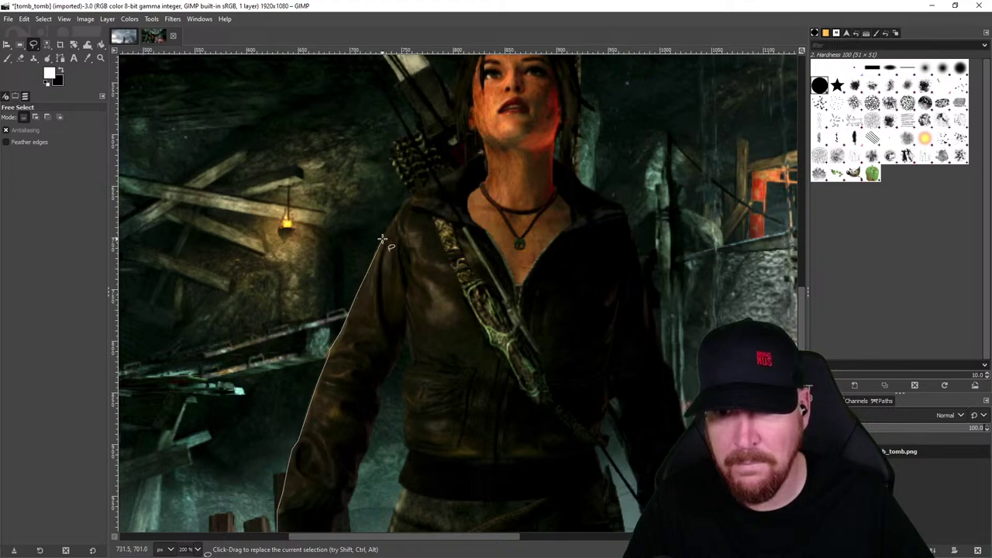
pyautogui.click(382, 239)
pyautogui.click(396, 214)
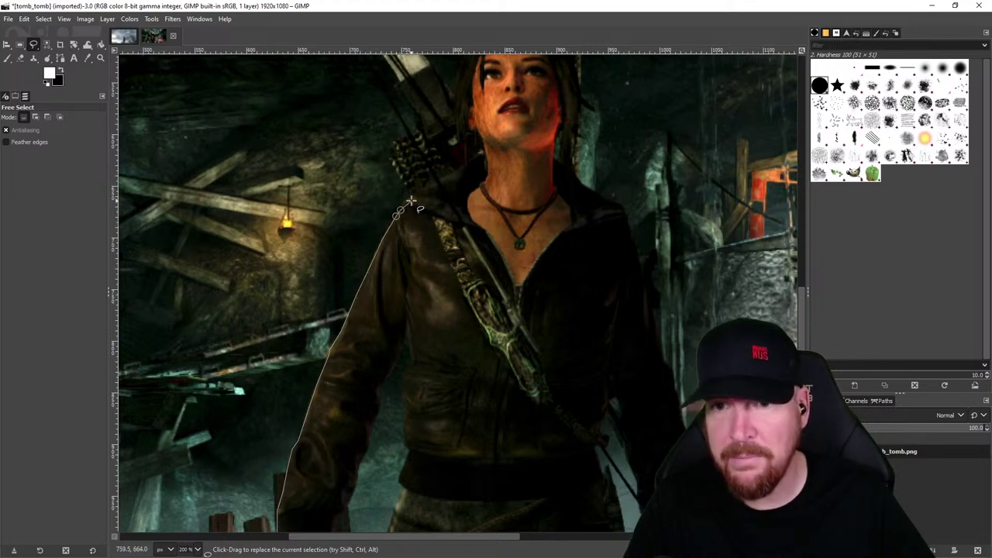
pyautogui.click(409, 191)
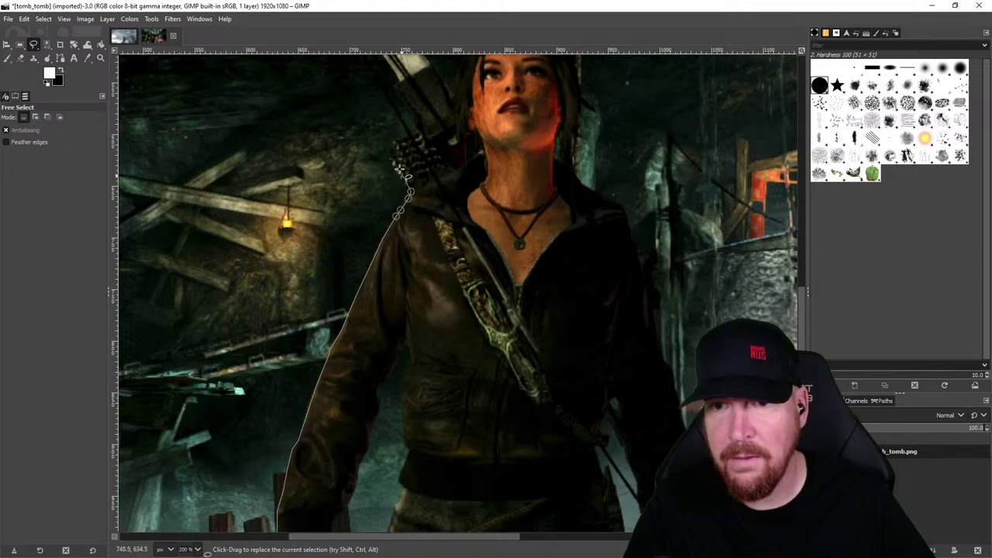
# - Extend the selection outline around the arrow ends of the quiver up to the base of the bow limb
pyautogui.click(392, 161)
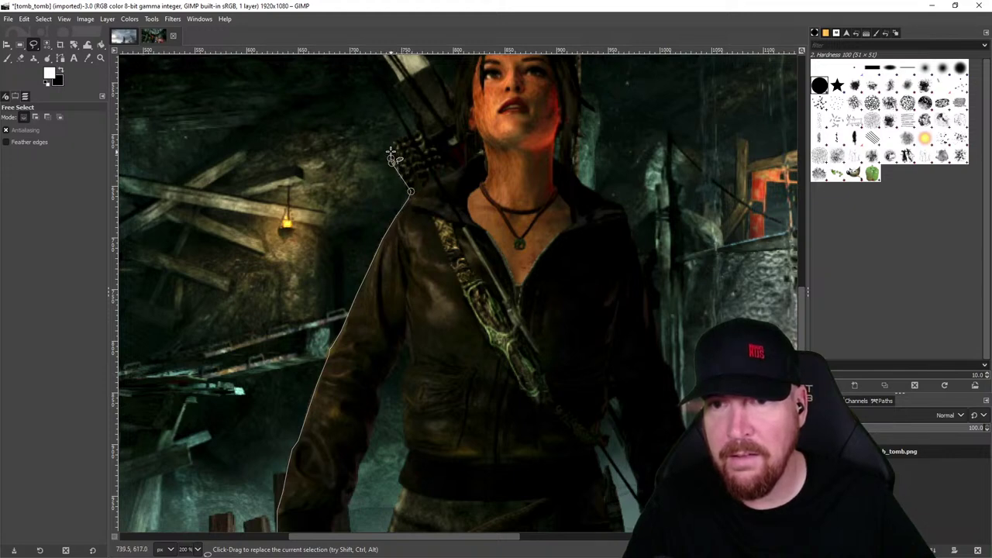
pyautogui.click(403, 143)
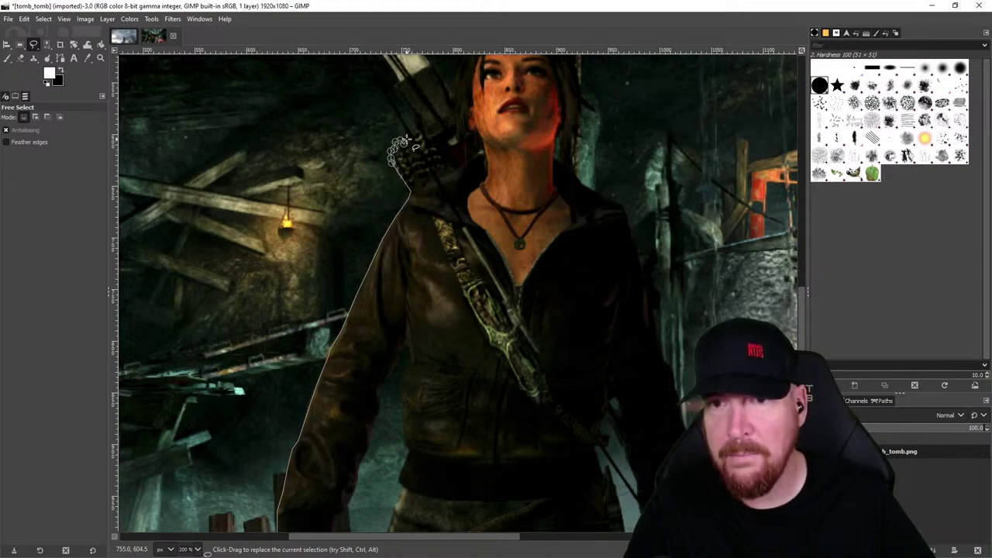
pyautogui.click(406, 137)
pyautogui.moveTo(406, 137); pyautogui.dragTo(415, 208)
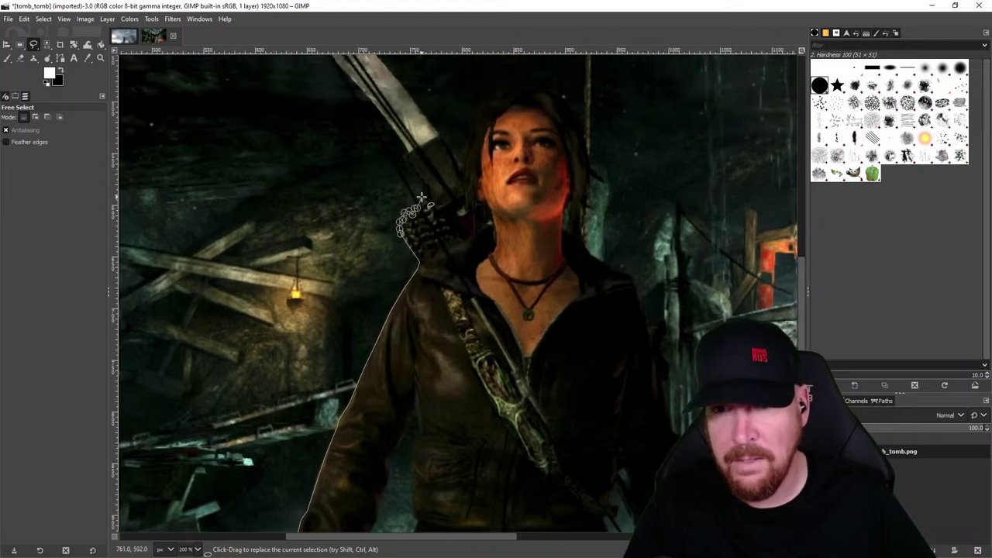
pyautogui.click(423, 201)
pyautogui.click(426, 197)
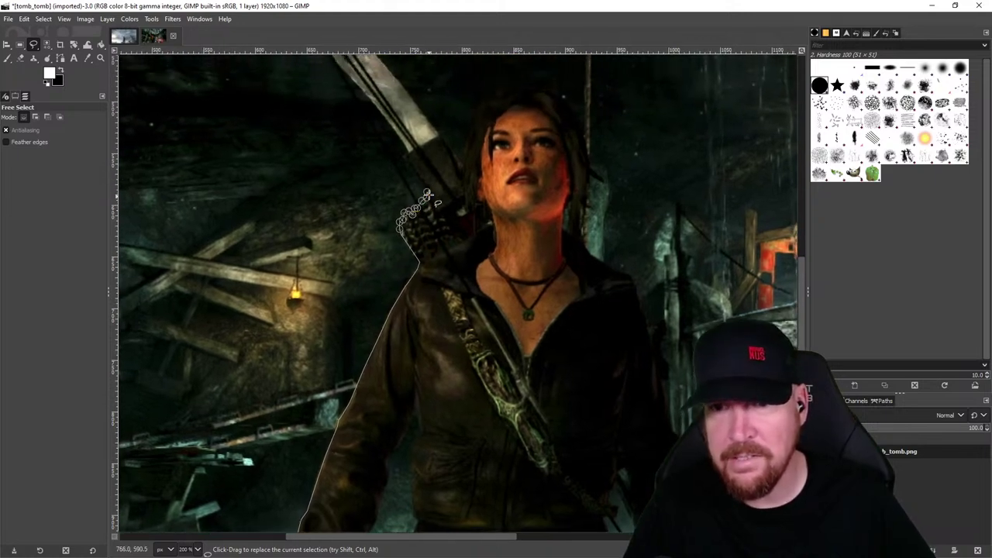
pyautogui.scroll(1, 426, 194)
pyautogui.click(424, 233)
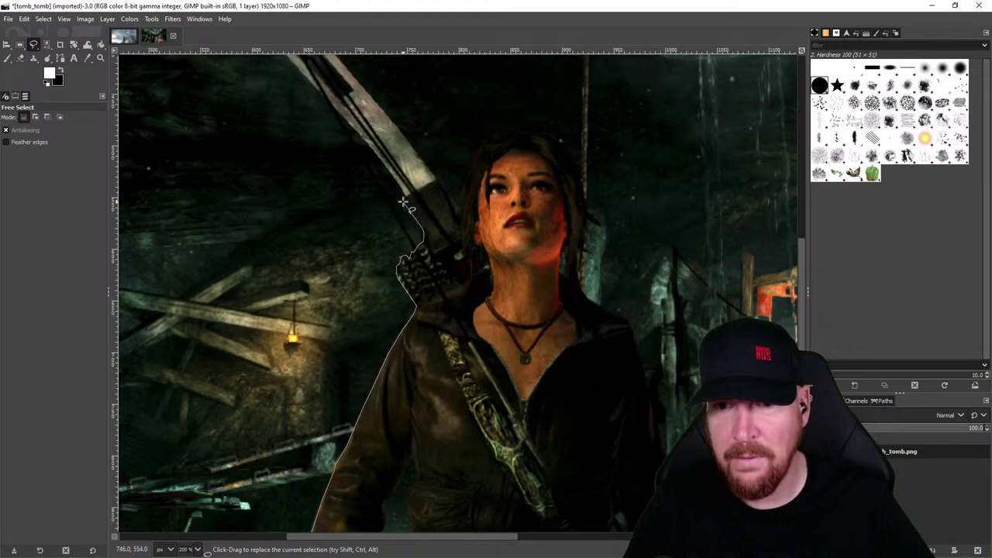
# - Trace the outline up the bow limb's outer, string-side edge and around its tip
pyautogui.click(404, 195)
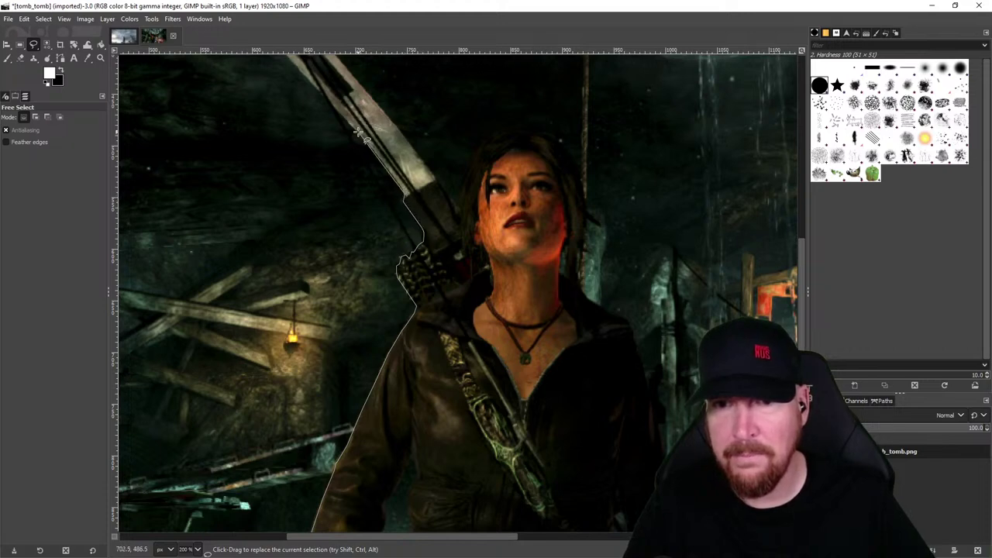
pyautogui.scroll(2, 358, 134)
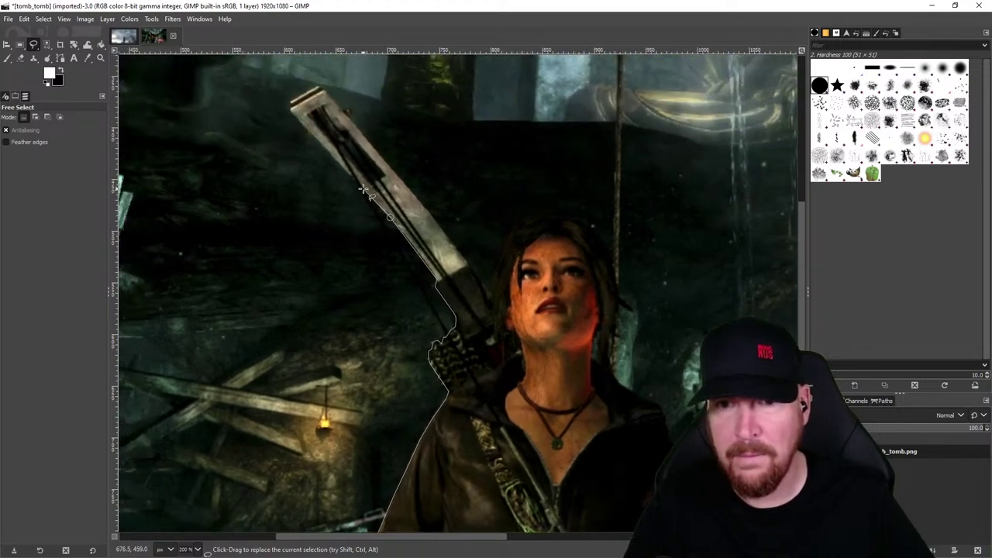
pyautogui.click(364, 188)
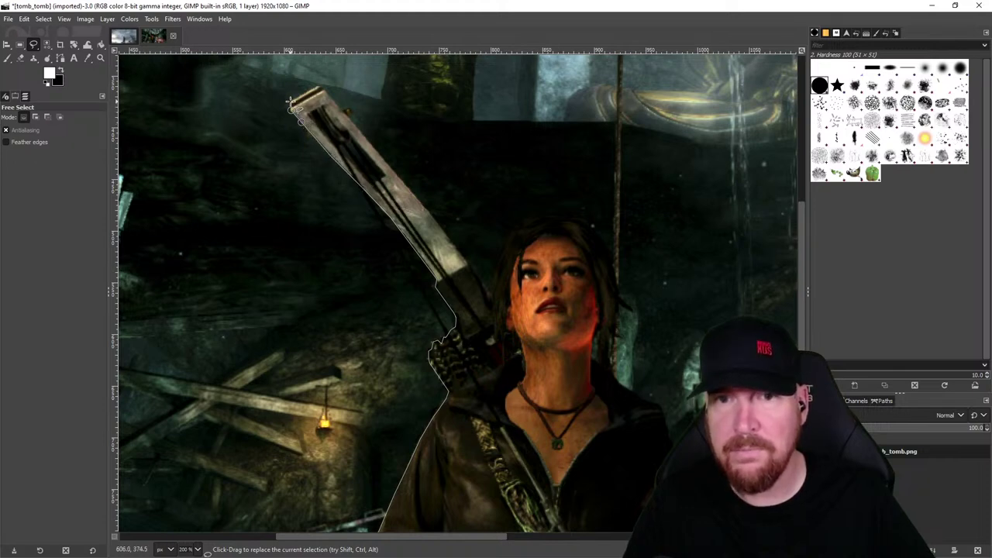
pyautogui.click(290, 102)
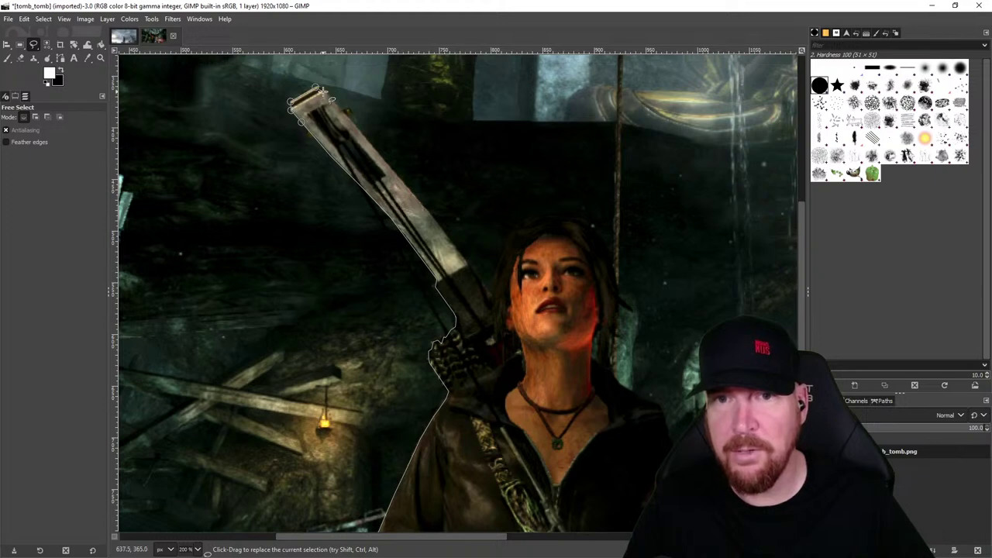
pyautogui.click(324, 90)
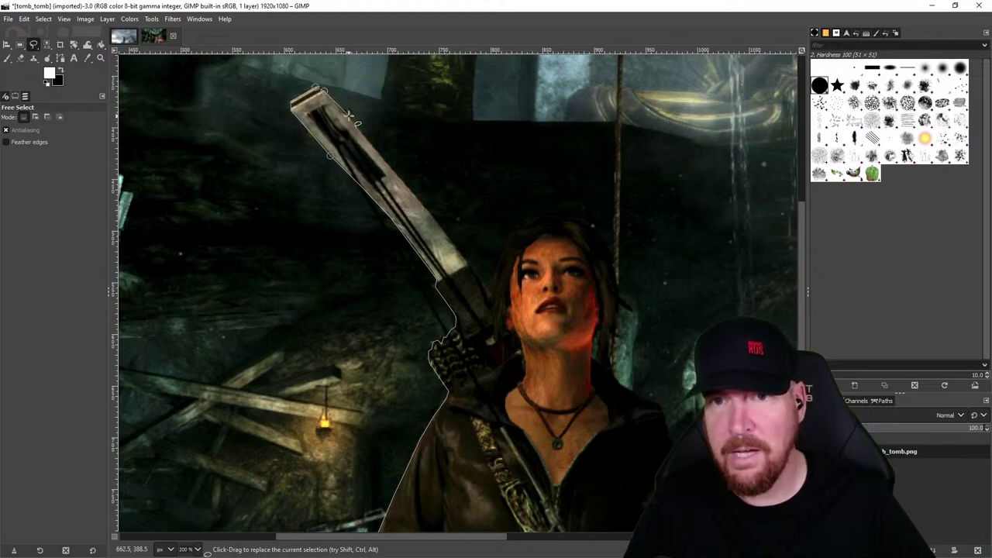
# - Trace the outline back down the bow limb's other edge to where it meets the character's hair
pyautogui.click(349, 115)
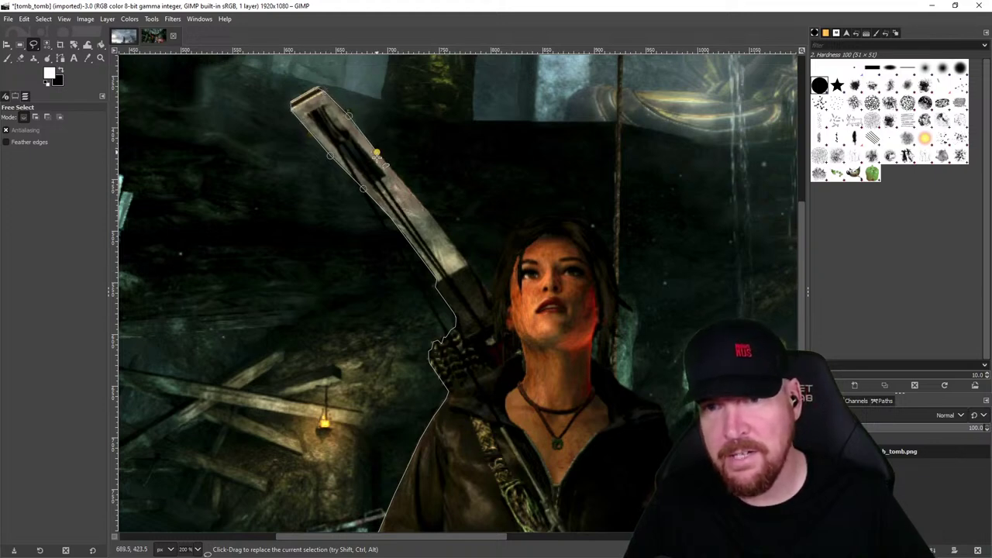
pyautogui.click(399, 178)
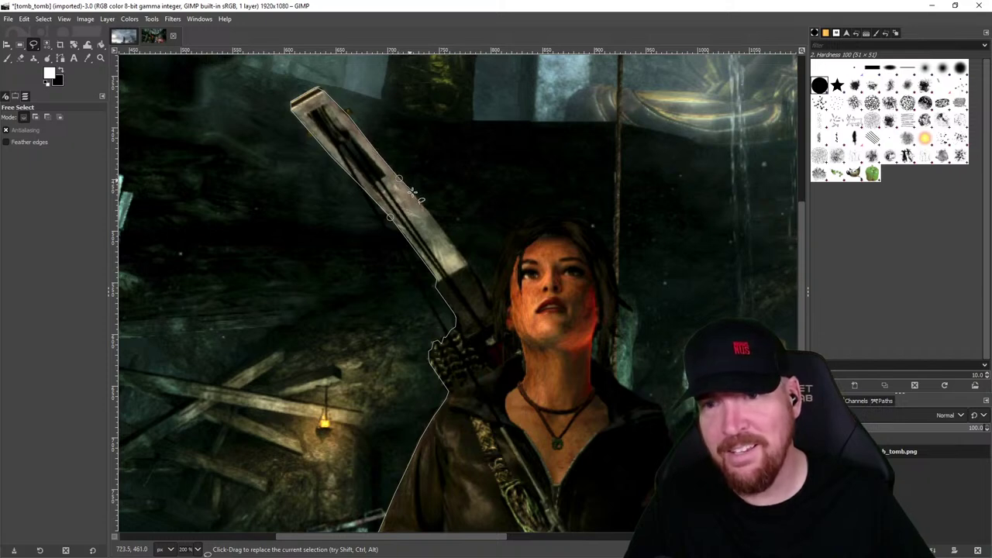
pyautogui.click(426, 209)
pyautogui.click(447, 232)
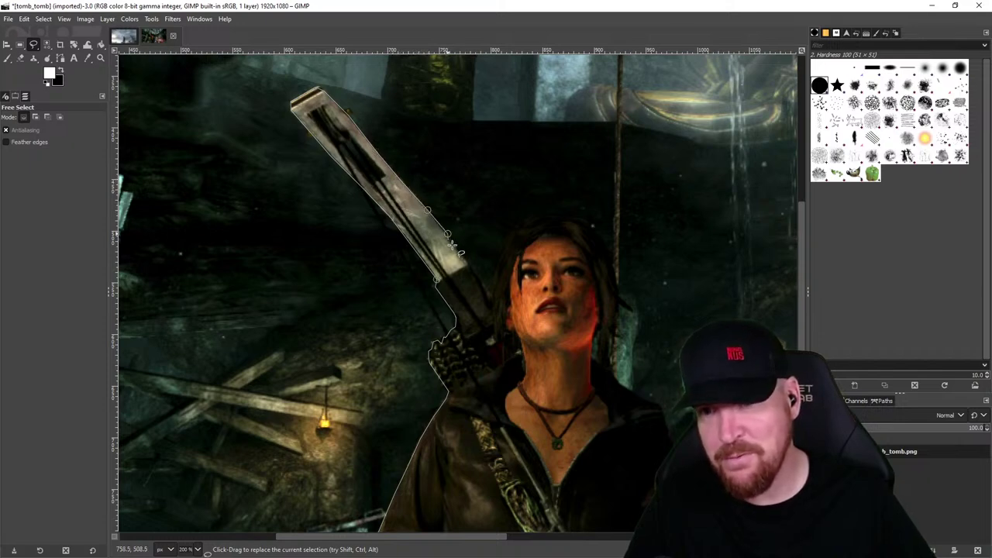
pyautogui.click(468, 265)
pyautogui.click(480, 282)
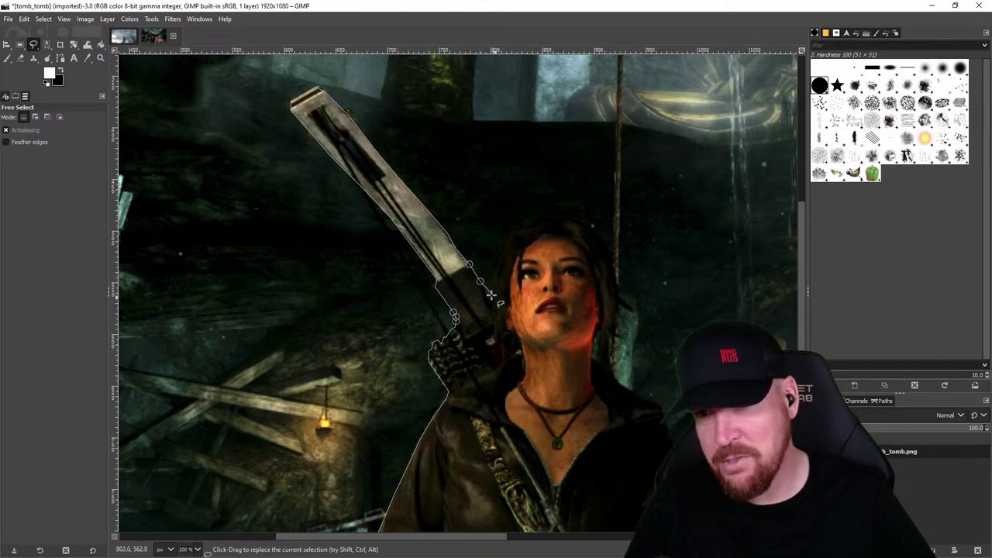
pyautogui.click(494, 306)
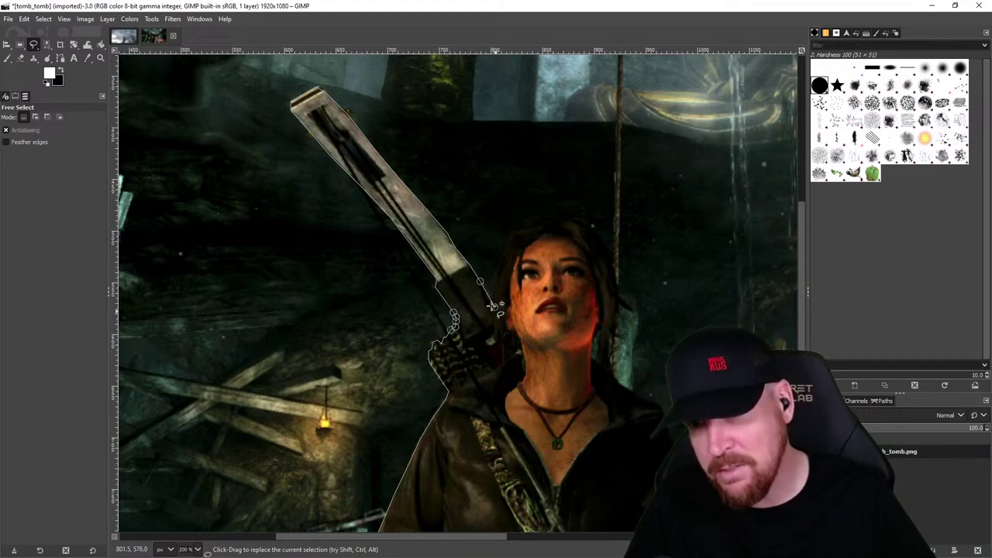
# - Carry the selection outline up the hair beside the bow and over the top of the head to the far side
pyautogui.click(493, 277)
pyautogui.click(493, 260)
pyautogui.click(499, 243)
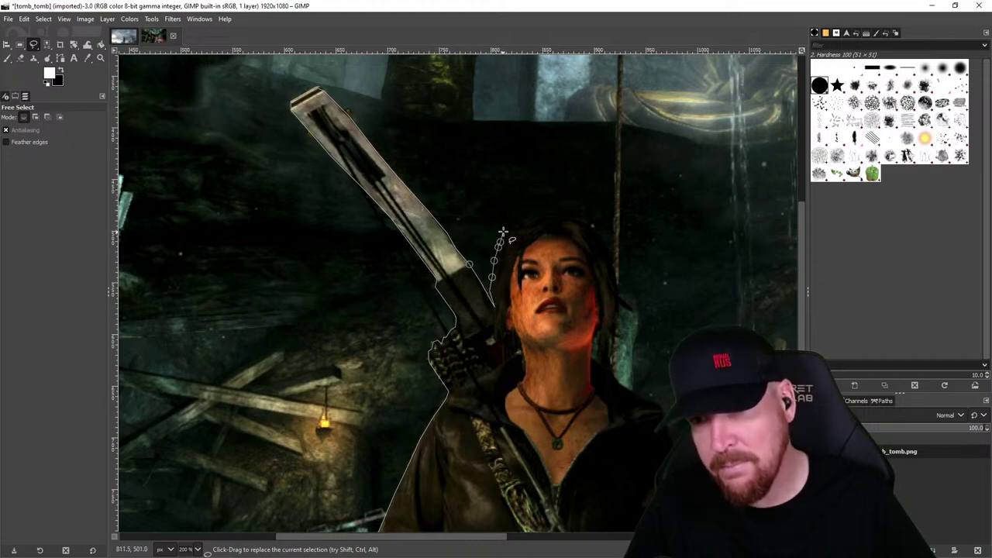
pyautogui.moveTo(510, 223)
pyautogui.mouseDown()
pyautogui.moveTo(547, 209)
pyautogui.moveTo(585, 221)
pyautogui.mouseUp()
pyautogui.click(611, 260)
pyautogui.click(613, 268)
pyautogui.click(614, 275)
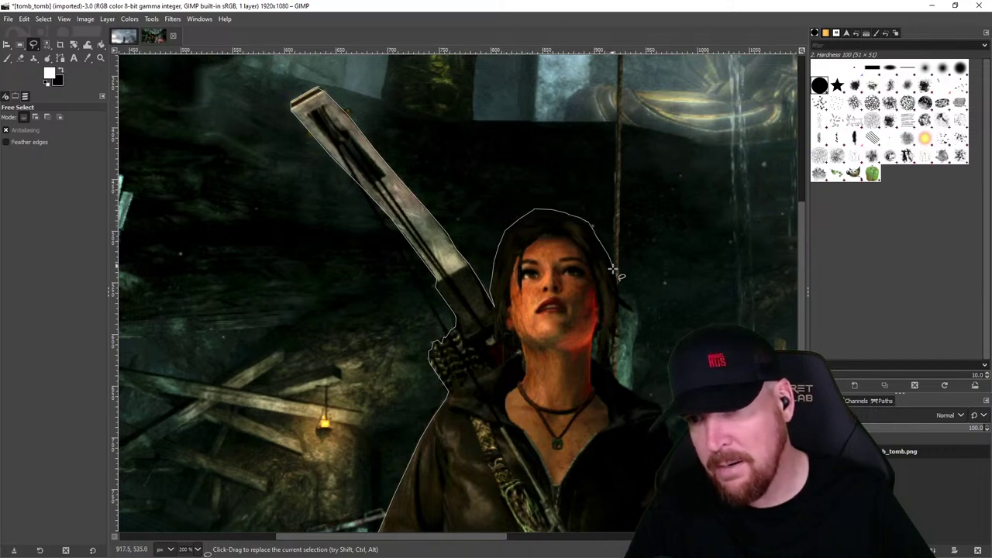
# - Follow the far side of the hair down past the face and neck to the jacket collar
pyautogui.click(617, 285)
pyautogui.click(619, 294)
pyautogui.click(620, 302)
pyautogui.click(618, 314)
pyautogui.click(615, 325)
pyautogui.click(615, 336)
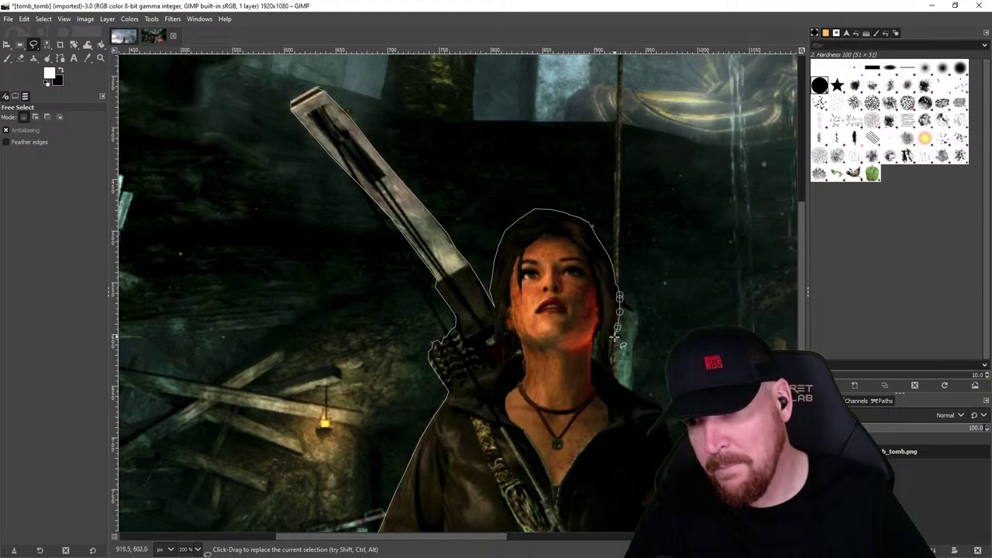
pyautogui.click(614, 345)
pyautogui.click(612, 355)
pyautogui.click(612, 364)
pyautogui.click(613, 371)
pyautogui.click(614, 377)
# - Continue the outline along the collar, over the far shoulder and down the upper sleeve toward the elbow
pyautogui.moveTo(615, 378); pyautogui.dragTo(435, 202)
pyautogui.click(440, 209)
pyautogui.click(461, 221)
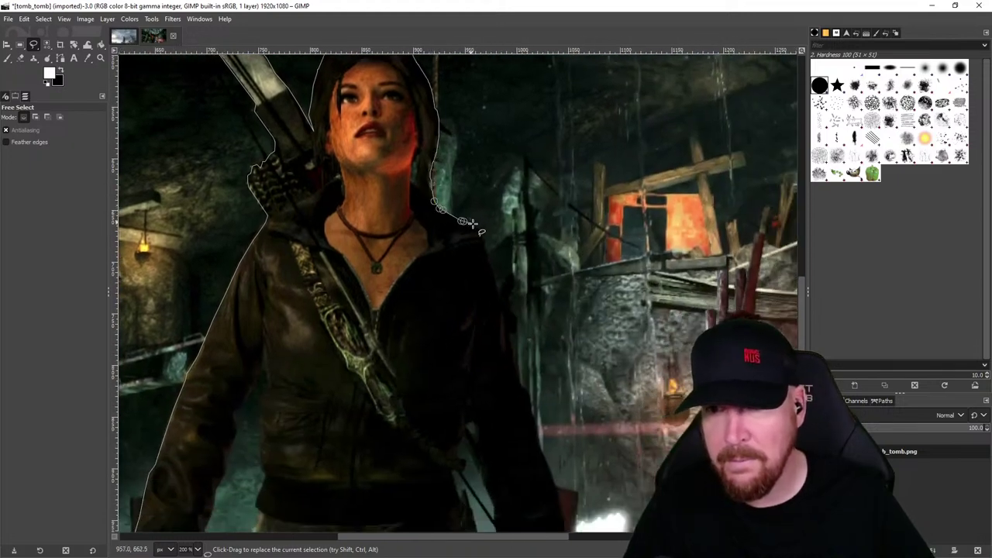
pyautogui.click(489, 262)
pyautogui.click(496, 285)
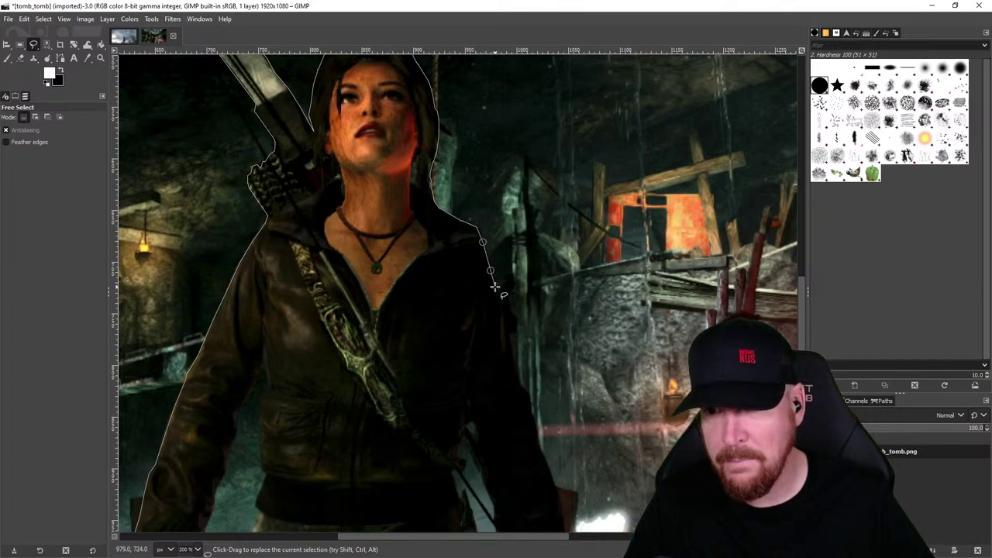
pyautogui.click(499, 307)
pyautogui.click(504, 326)
pyautogui.click(510, 349)
pyautogui.click(516, 371)
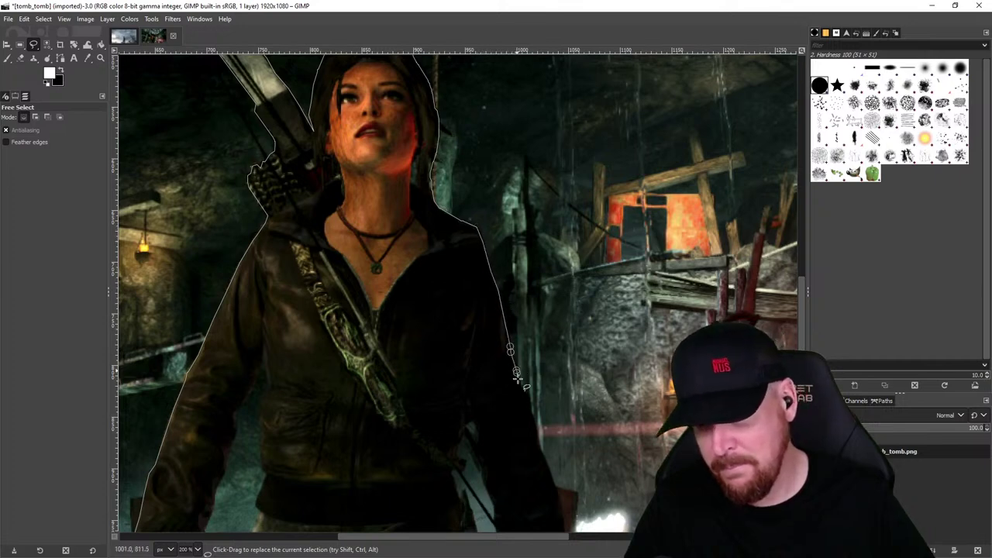
pyautogui.click(520, 384)
pyautogui.click(526, 394)
# - Trace the outer edge of the far sleeve from the elbow down the forearm
pyautogui.moveTo(526, 396); pyautogui.dragTo(465, 229)
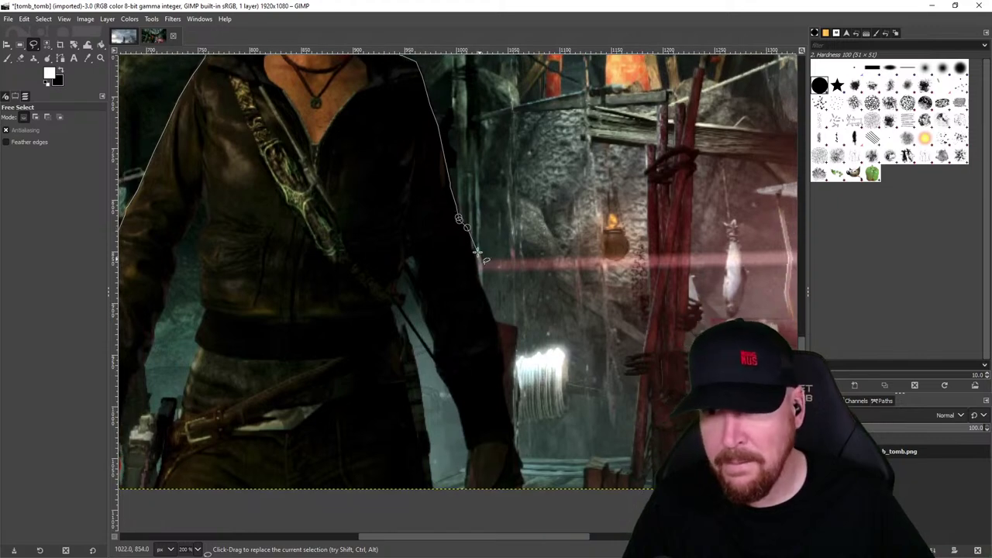
pyautogui.click(470, 241)
pyautogui.click(474, 261)
pyautogui.click(485, 298)
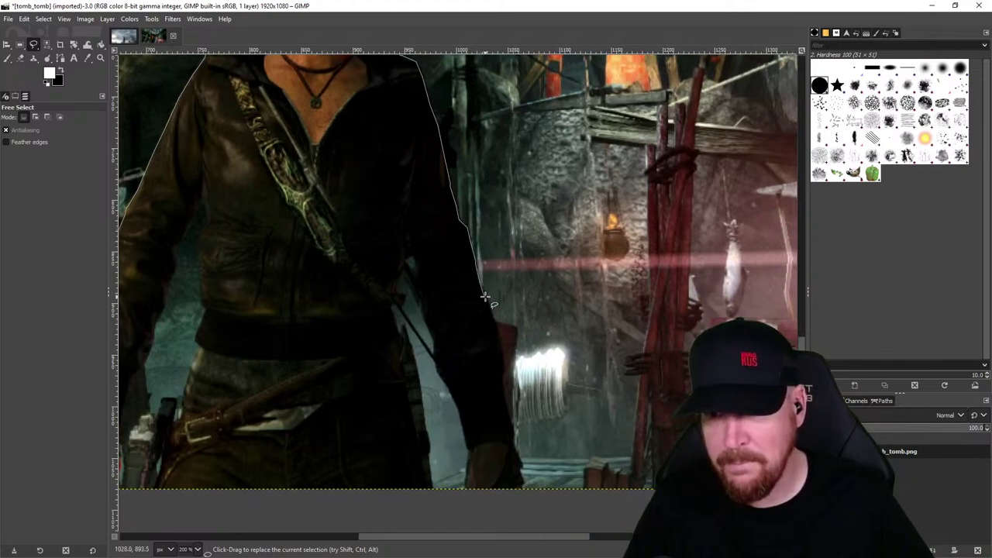
pyautogui.click(490, 312)
pyautogui.click(492, 327)
pyautogui.click(498, 341)
pyautogui.click(501, 355)
pyautogui.click(503, 371)
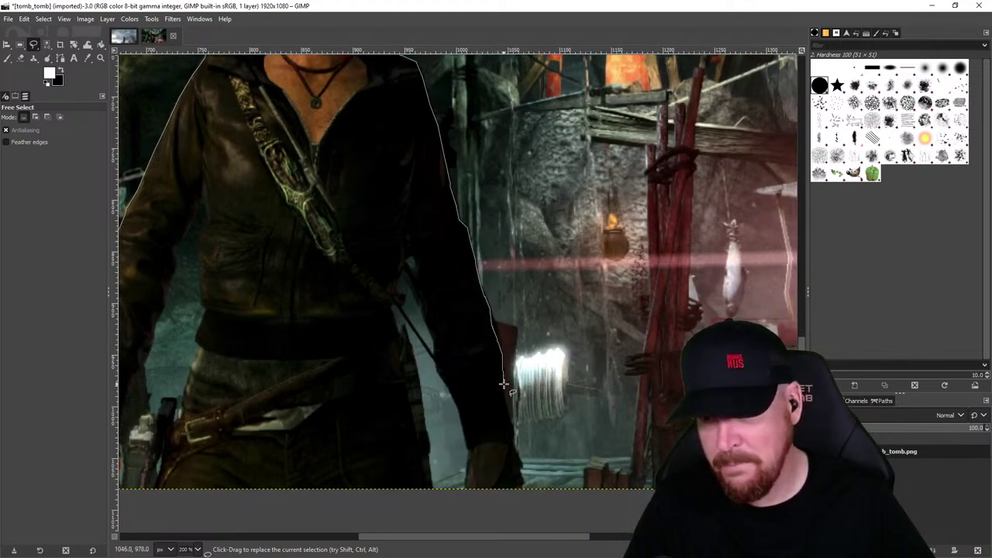
# - Trace the outline past the cuff and along the hand's outer edge to the lower image border
pyautogui.click(510, 405)
pyautogui.click(513, 432)
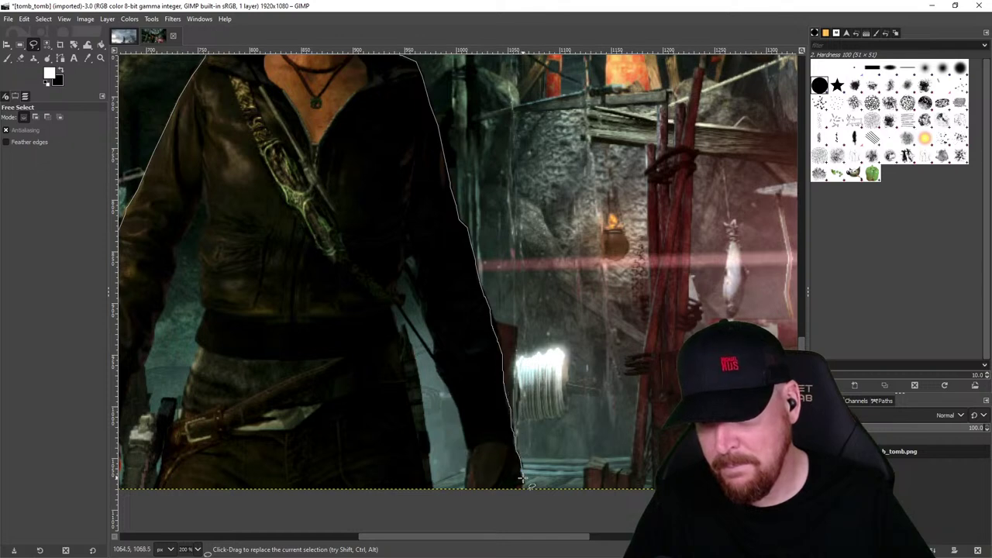
pyautogui.click(515, 450)
pyautogui.click(519, 468)
pyautogui.click(522, 484)
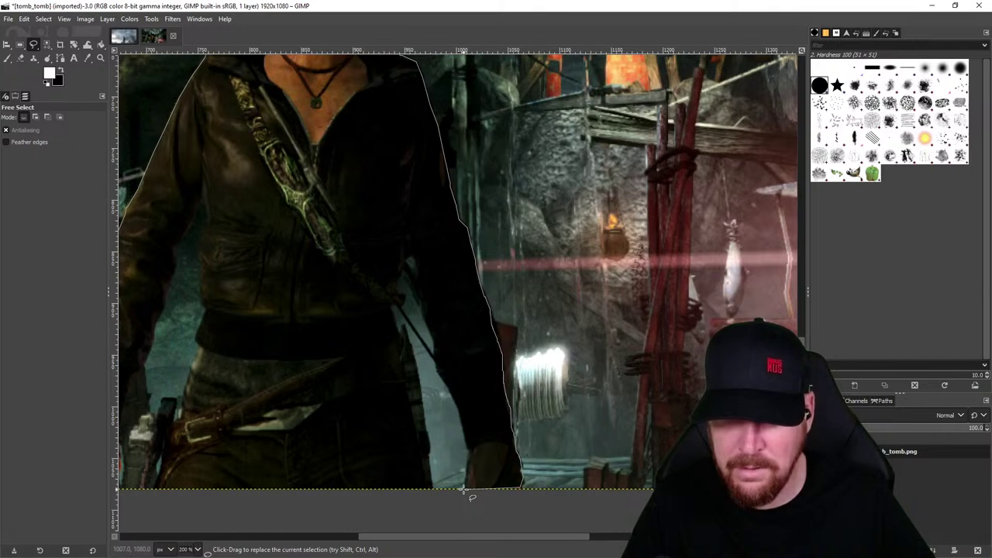
# - Run the outline along the image border under the hand, then up the hand's inner edge and inner sleeve to the gap's peak
pyautogui.click(465, 462)
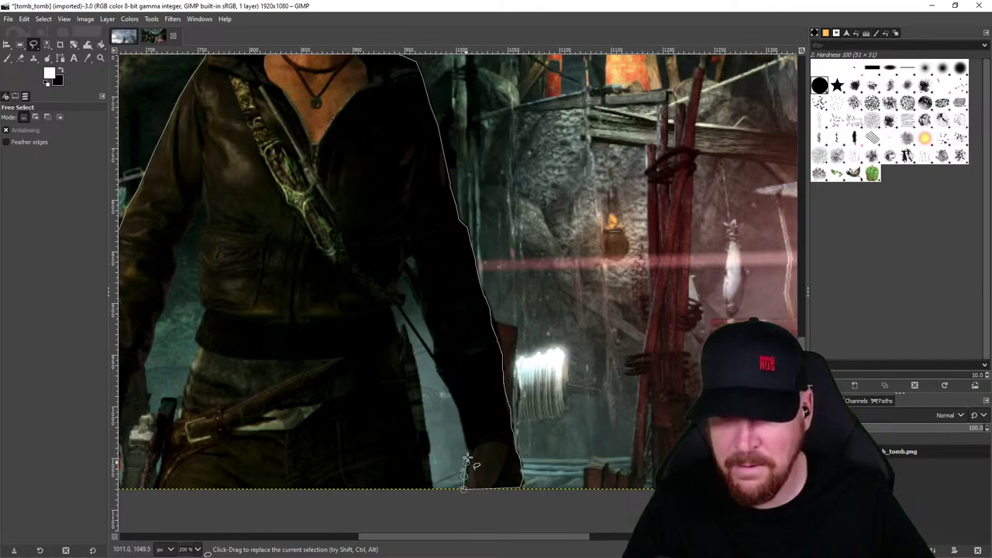
pyautogui.click(469, 451)
pyautogui.click(469, 448)
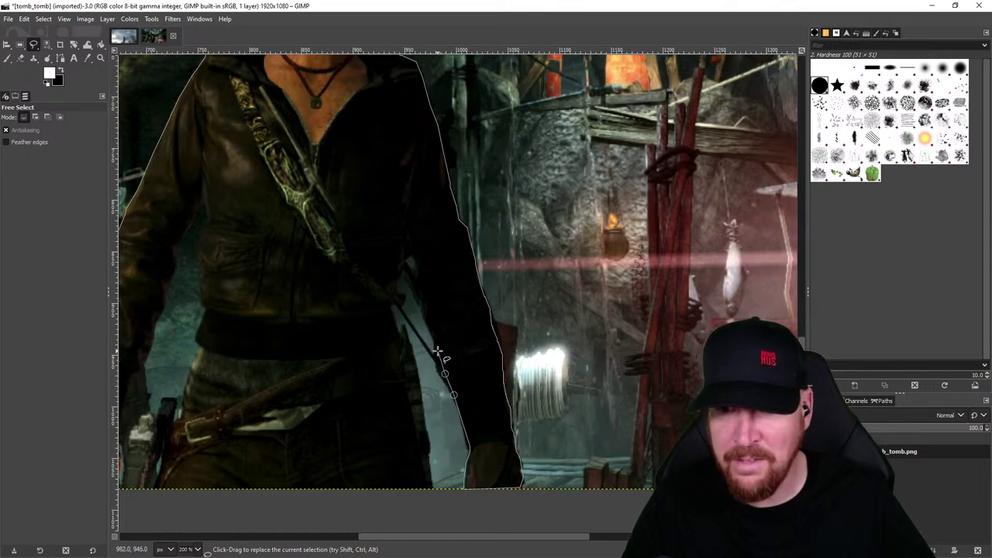
pyautogui.click(432, 327)
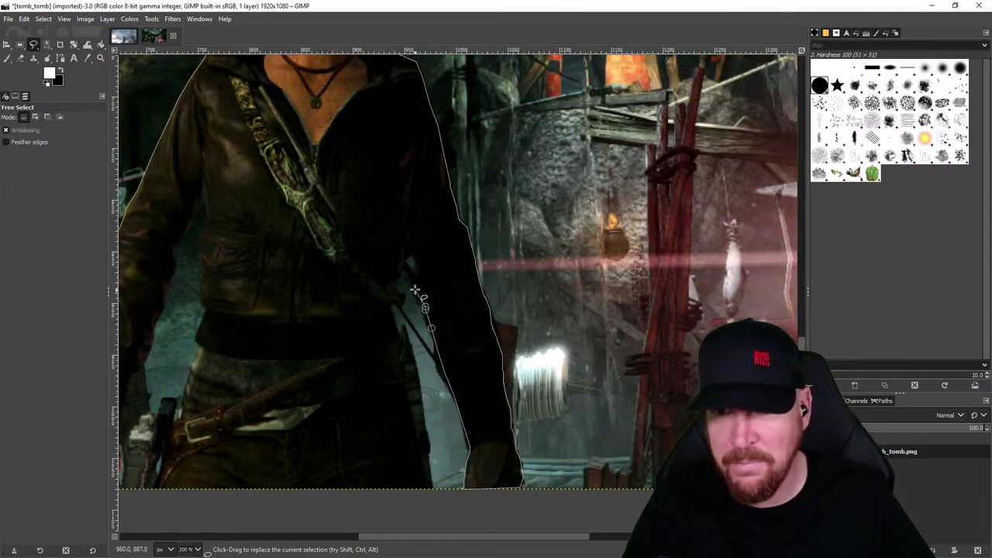
pyautogui.click(415, 244)
pyautogui.click(411, 231)
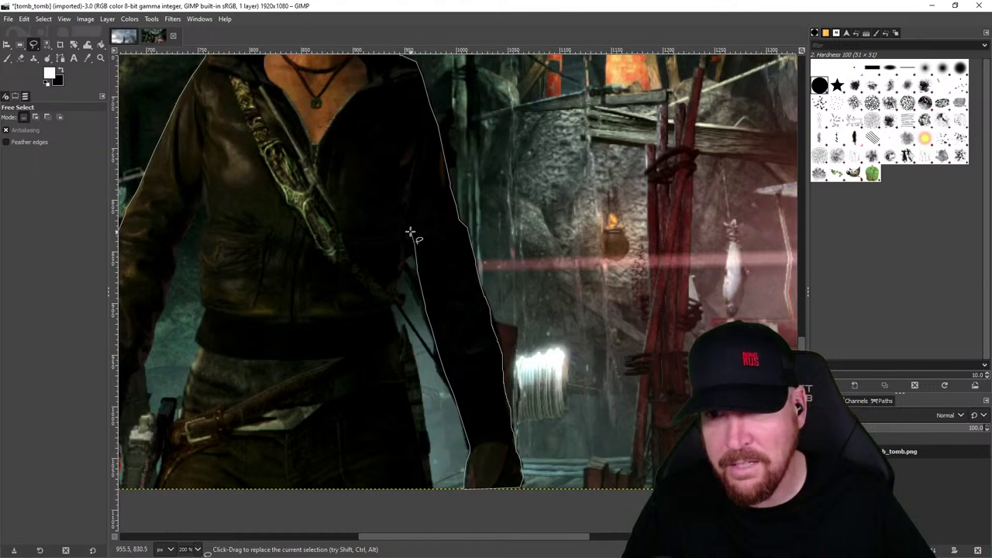
# - Trace the outline from the peak of the arm gap down the jacket's side, past the waistband and along the hip
pyautogui.click(405, 241)
pyautogui.click(407, 259)
pyautogui.click(406, 268)
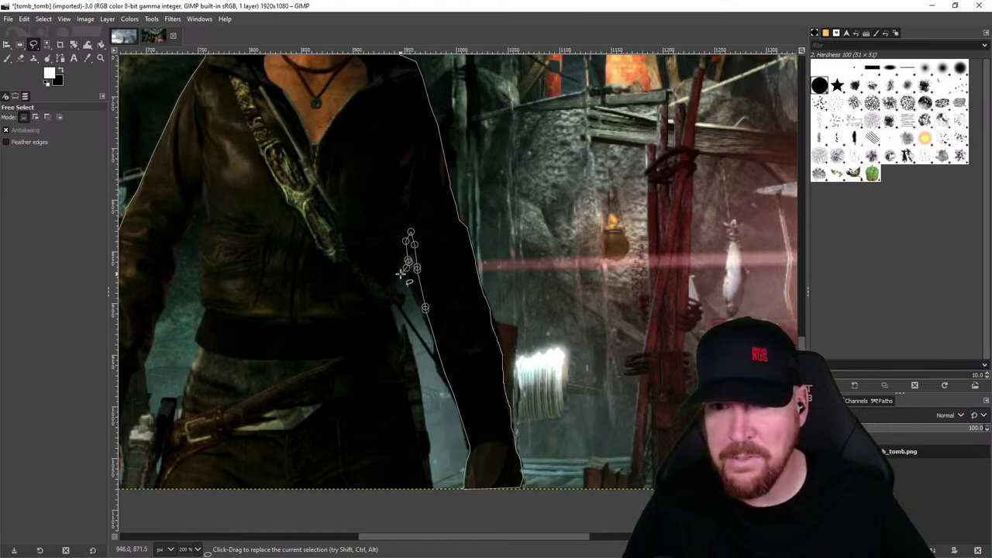
pyautogui.click(400, 273)
pyautogui.click(398, 285)
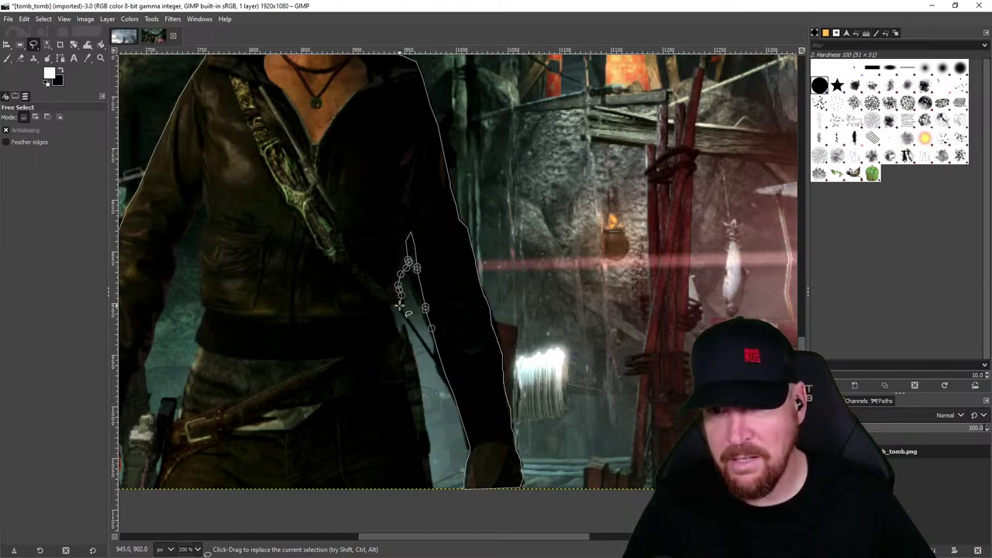
pyautogui.click(396, 305)
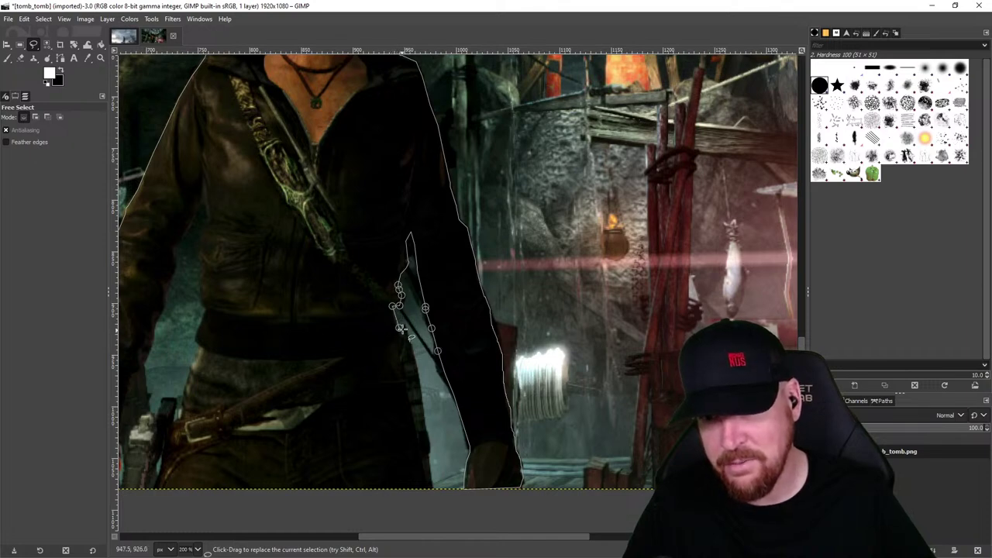
pyautogui.click(400, 329)
pyautogui.click(412, 352)
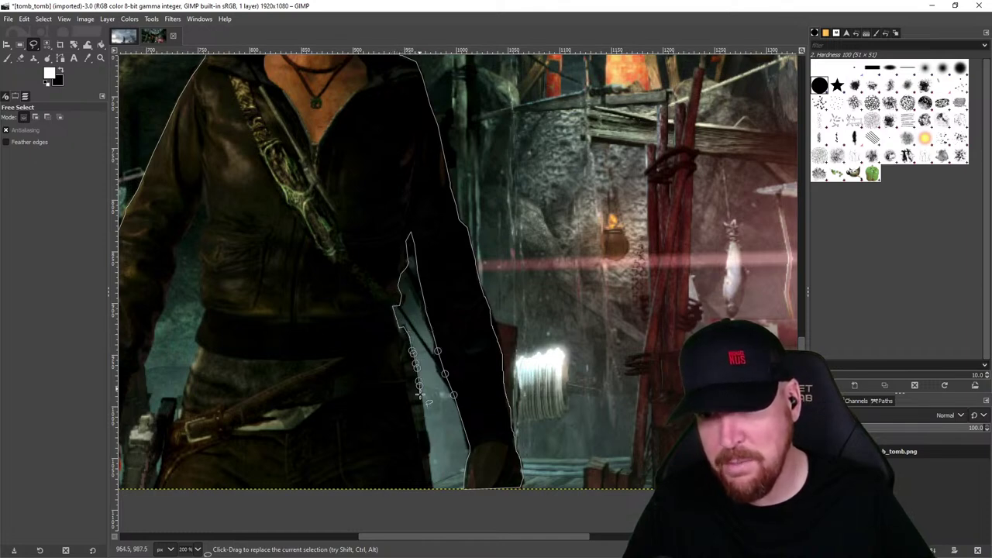
pyautogui.click(418, 394)
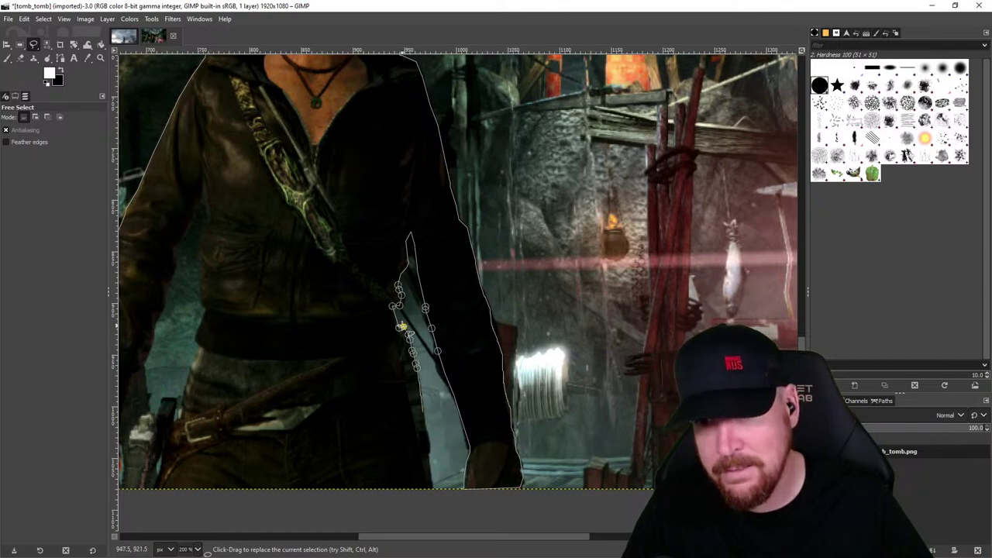
# - Continue the outline from the hip down the thigh to the lower image border and along it to the holster
pyautogui.rightClick(422, 412)
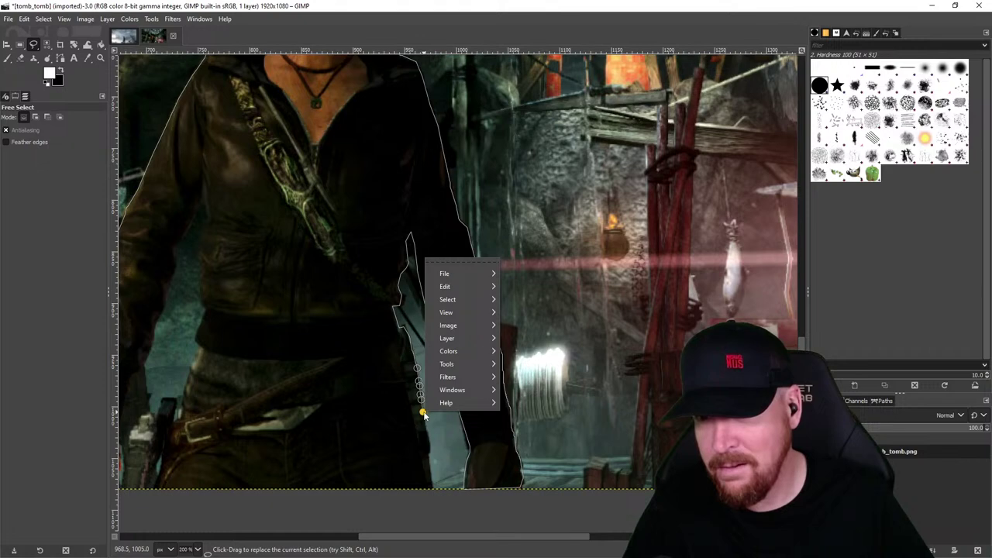
pyautogui.press('Escape')
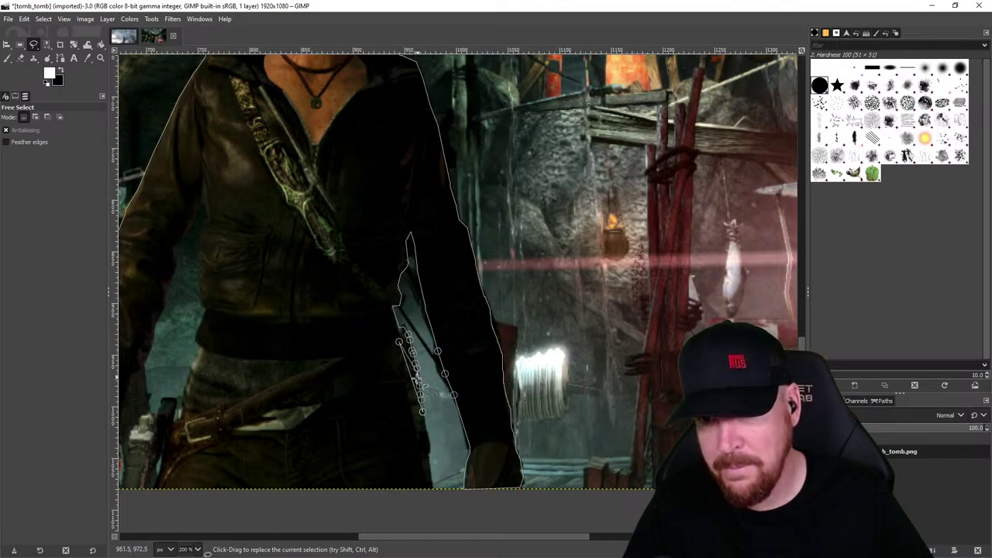
pyautogui.hscroll(1, 416, 379)
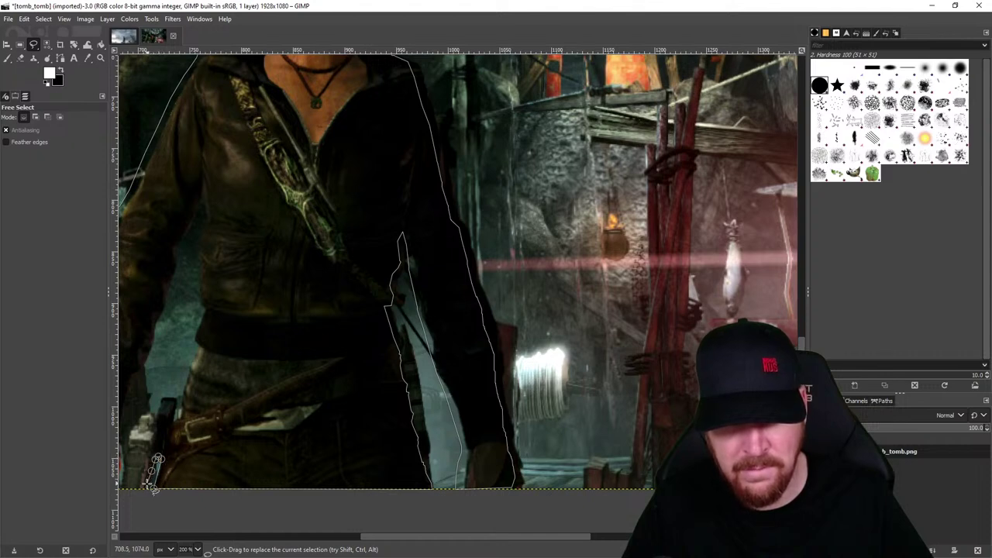
# - Trace the outline up the holstered gun's outer edge, across its top and down to the belt
pyautogui.click(146, 462)
pyautogui.click(153, 438)
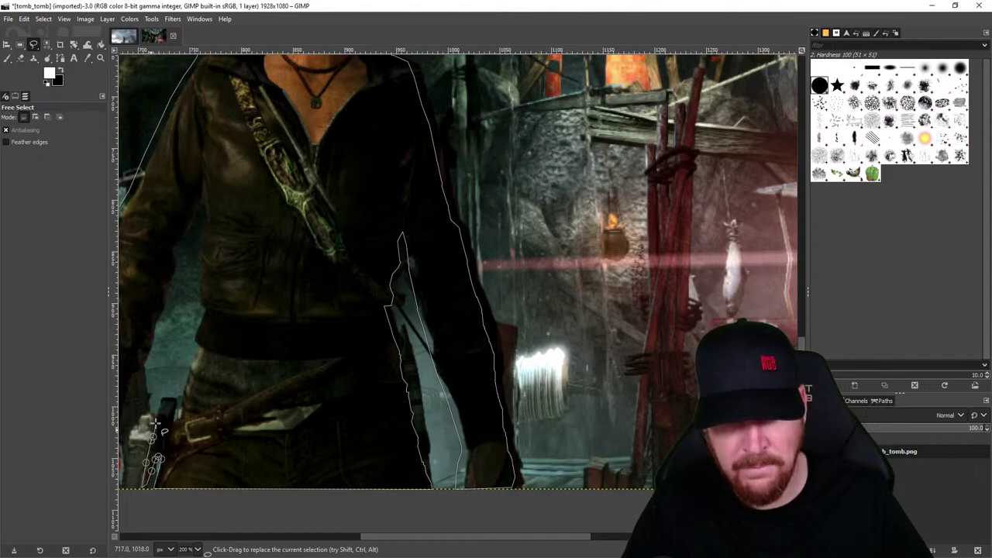
pyautogui.click(156, 419)
pyautogui.click(159, 403)
pyautogui.click(161, 399)
pyautogui.click(174, 399)
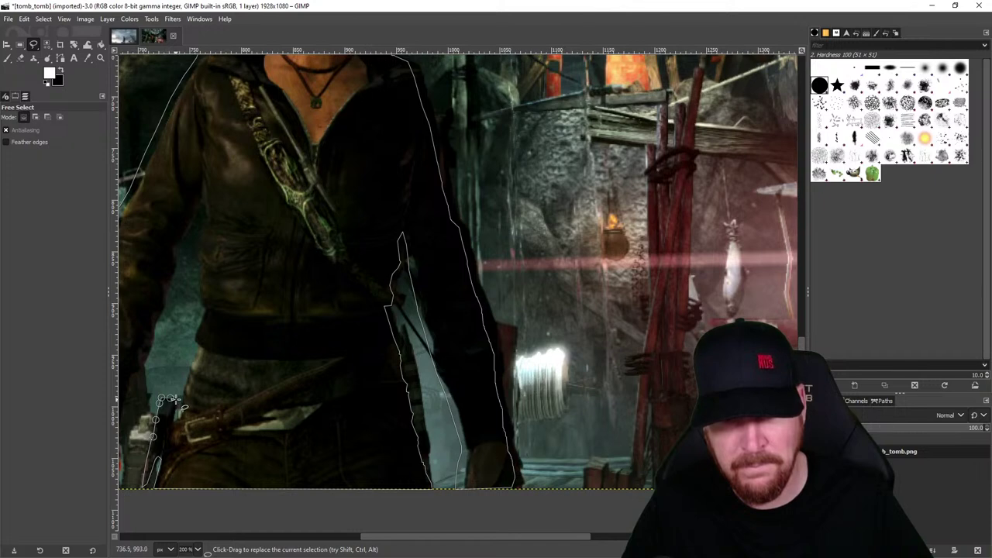
pyautogui.click(175, 419)
# - Trace the outline from the belt up the hip and past the jacket's waistband
pyautogui.click(180, 410)
pyautogui.click(181, 405)
pyautogui.click(185, 392)
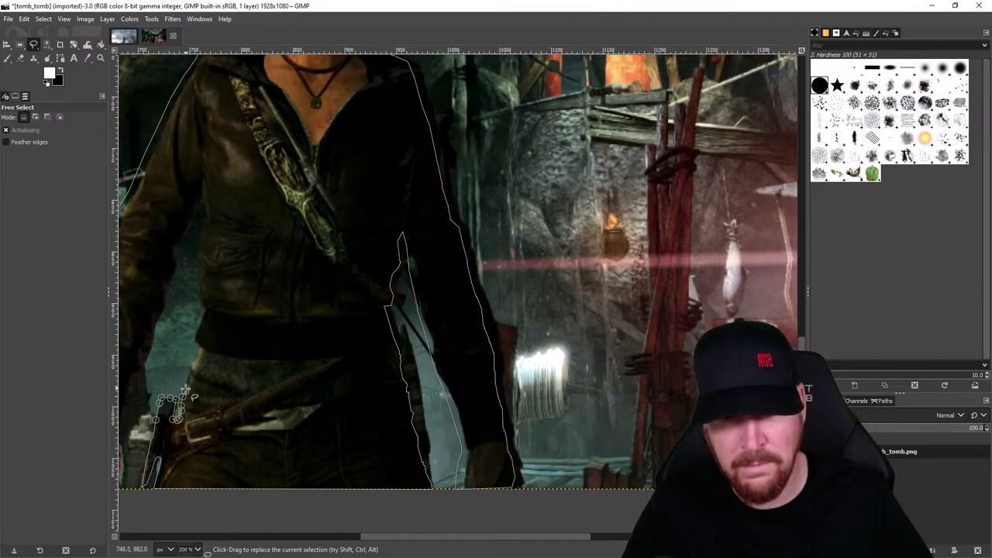
pyautogui.click(189, 371)
pyautogui.click(194, 359)
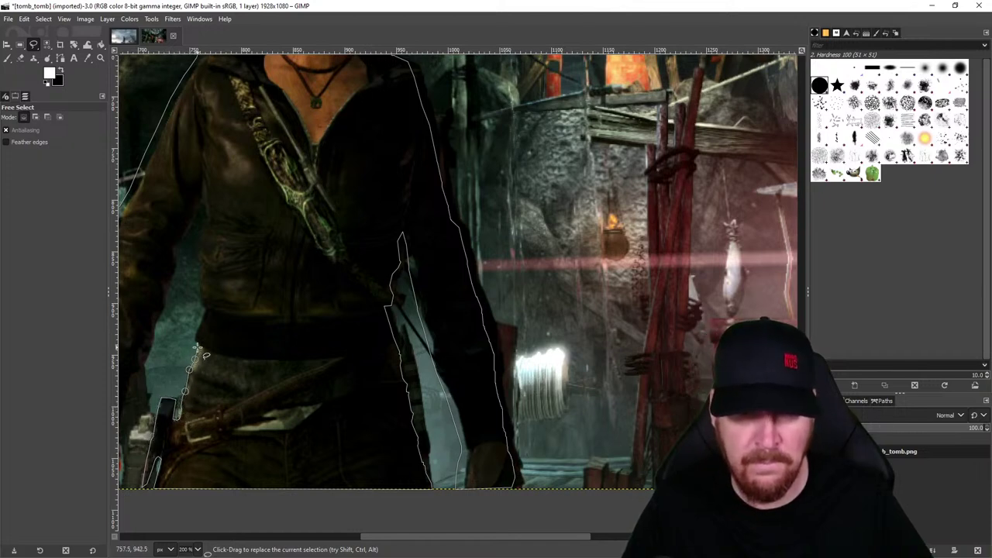
pyautogui.click(196, 342)
pyautogui.click(195, 329)
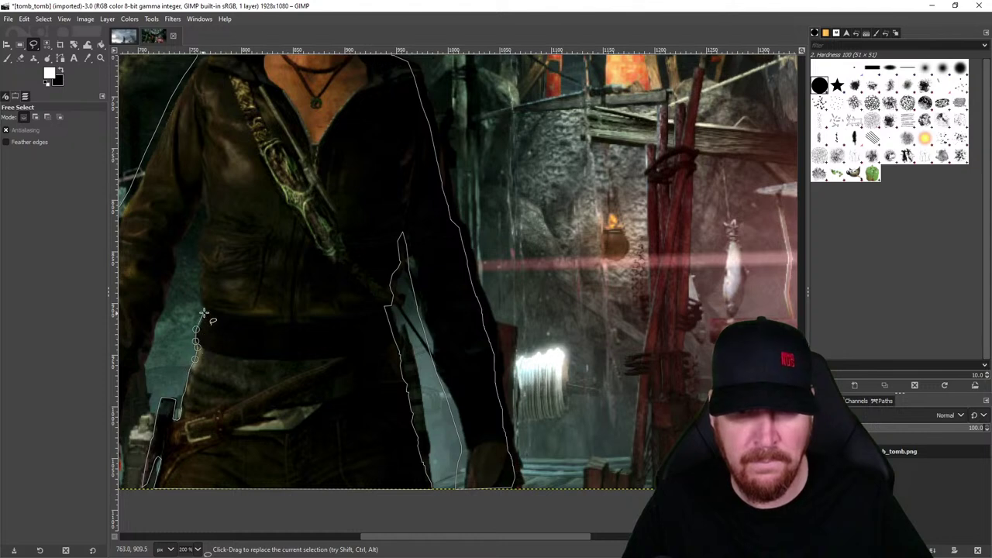
# - Trace the outline up the jacket's side to the peak of the near arm gap
pyautogui.moveTo(214, 319); pyautogui.dragTo(339, 375)
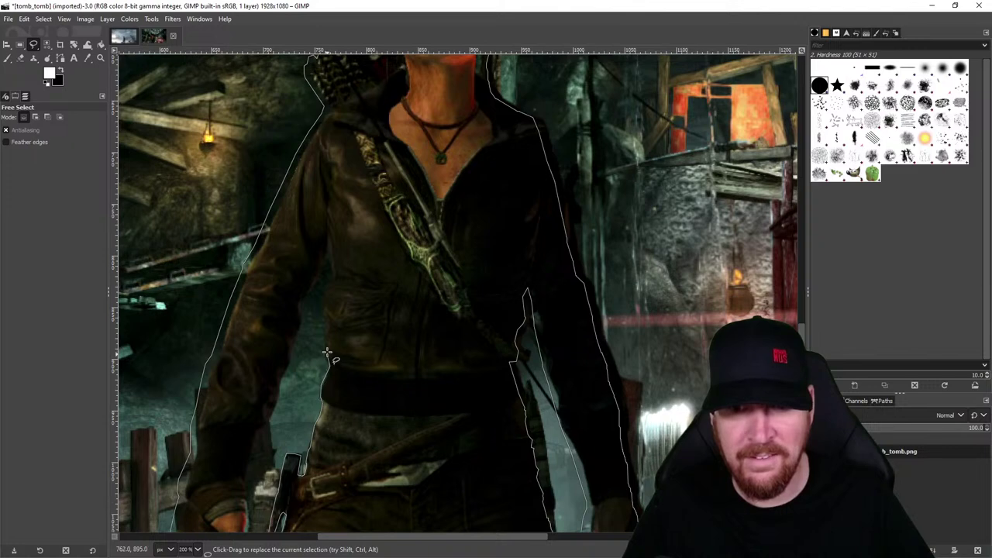
pyautogui.click(327, 354)
pyautogui.click(322, 308)
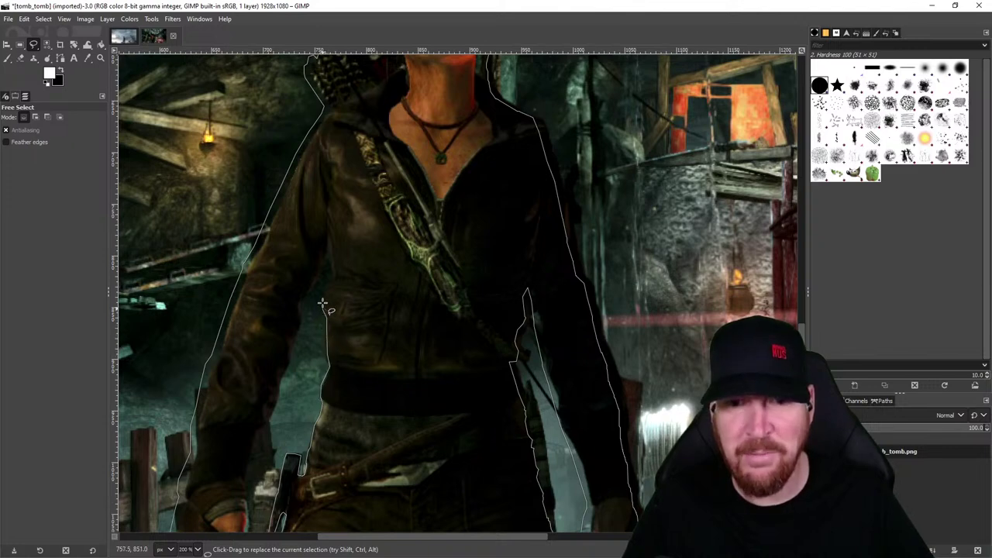
pyautogui.click(323, 293)
pyautogui.click(327, 280)
pyautogui.click(338, 264)
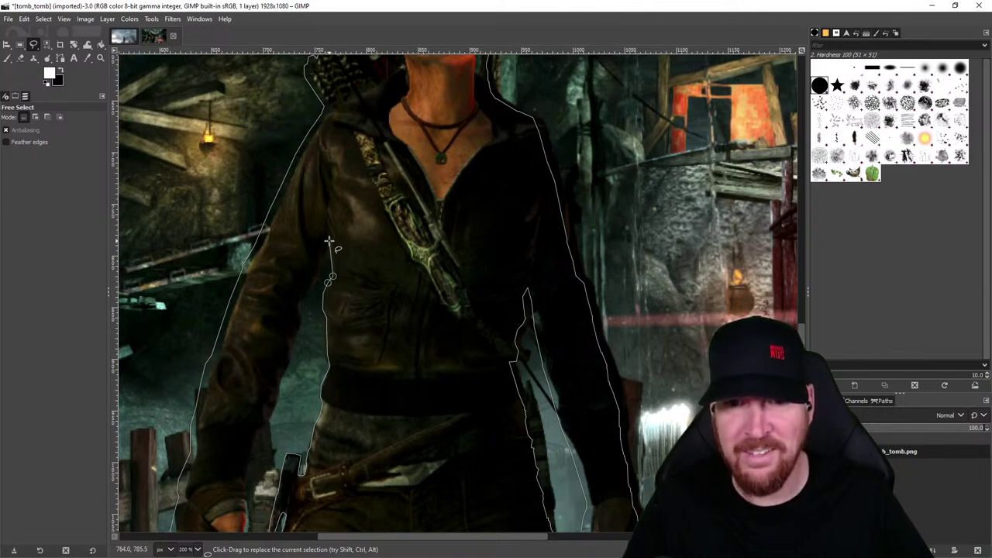
# - Trace the inner edge of the near sleeve from the gap's peak down to the elbow
pyautogui.click(326, 258)
pyautogui.click(321, 271)
pyautogui.click(316, 279)
pyautogui.click(312, 293)
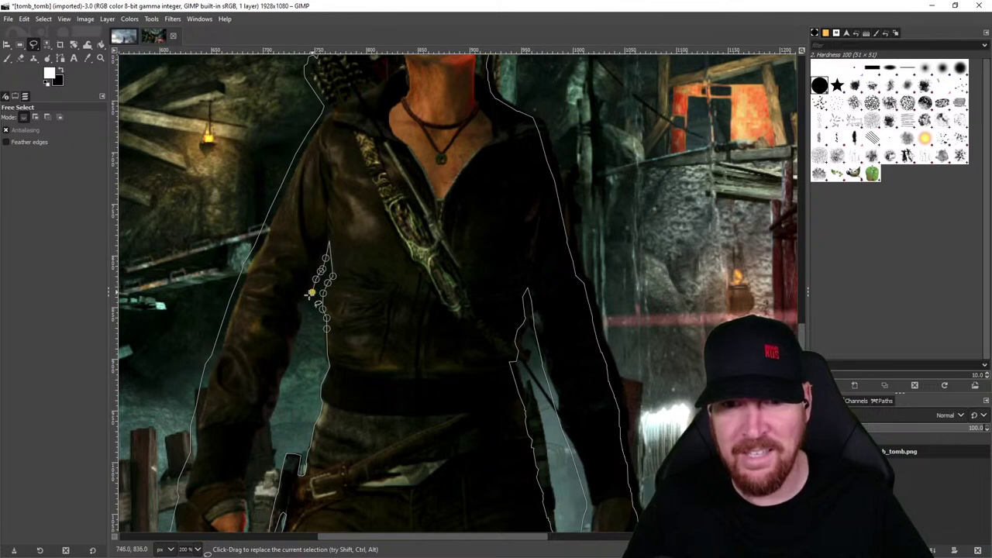
pyautogui.click(299, 304)
pyautogui.click(299, 317)
pyautogui.click(299, 325)
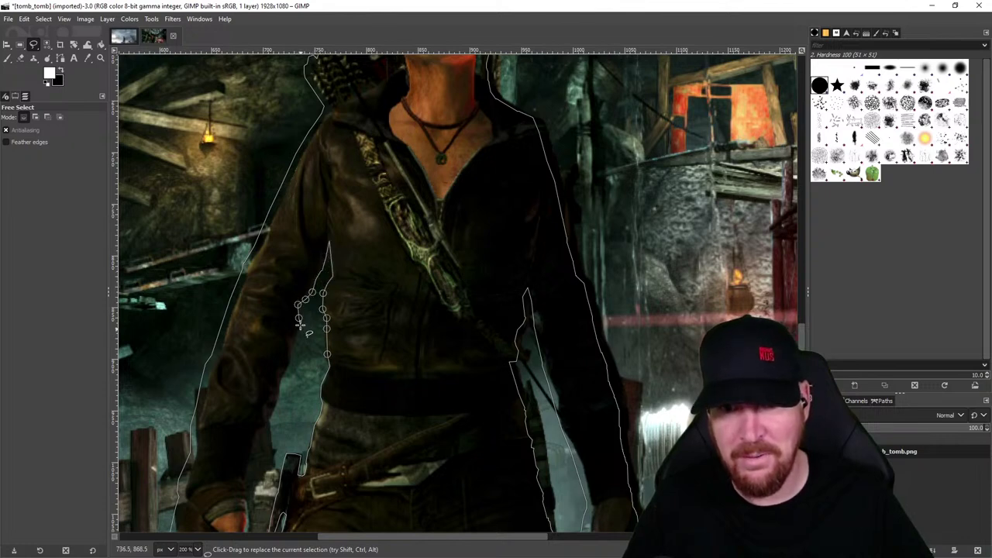
pyautogui.click(298, 330)
# - Trace the inner edge of the near forearm down from the elbow
pyautogui.click(290, 358)
pyautogui.click(283, 375)
pyautogui.click(277, 396)
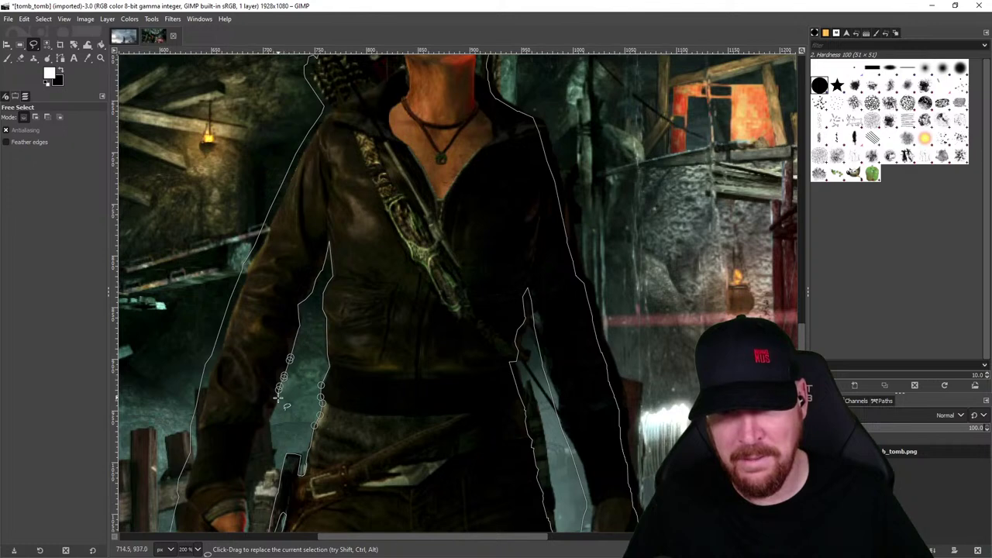
pyautogui.click(269, 416)
pyautogui.scroll(-3, 264, 419)
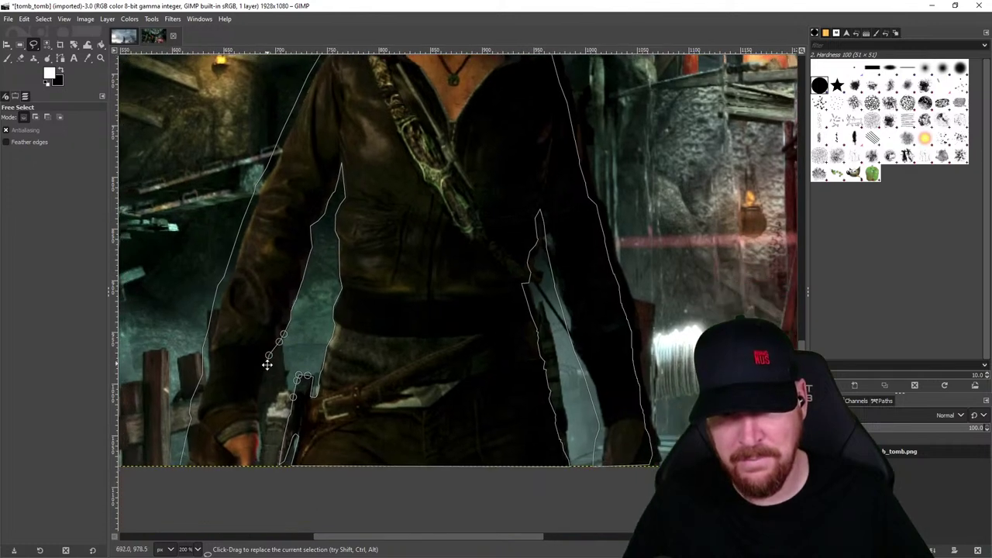
# - Trace past the cuff and hand to the lower image border and close the outline at its starting point
pyautogui.click(267, 361)
pyautogui.click(262, 383)
pyautogui.click(259, 403)
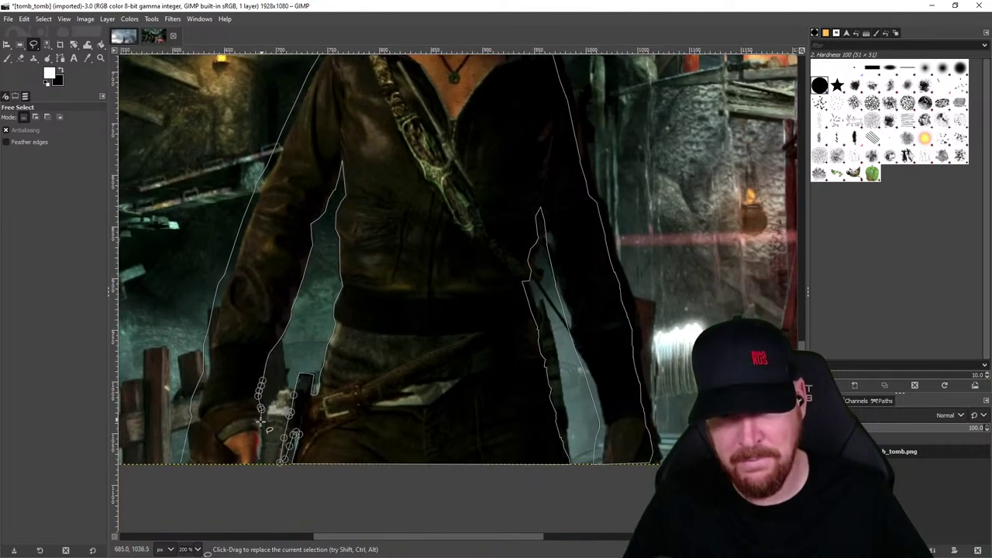
pyautogui.click(260, 425)
pyautogui.click(259, 463)
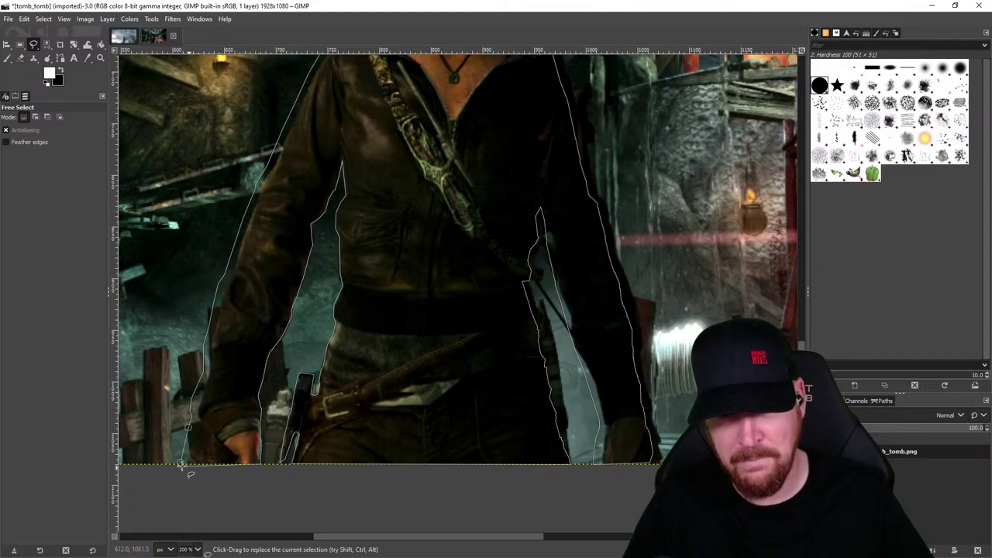
pyautogui.click(182, 464)
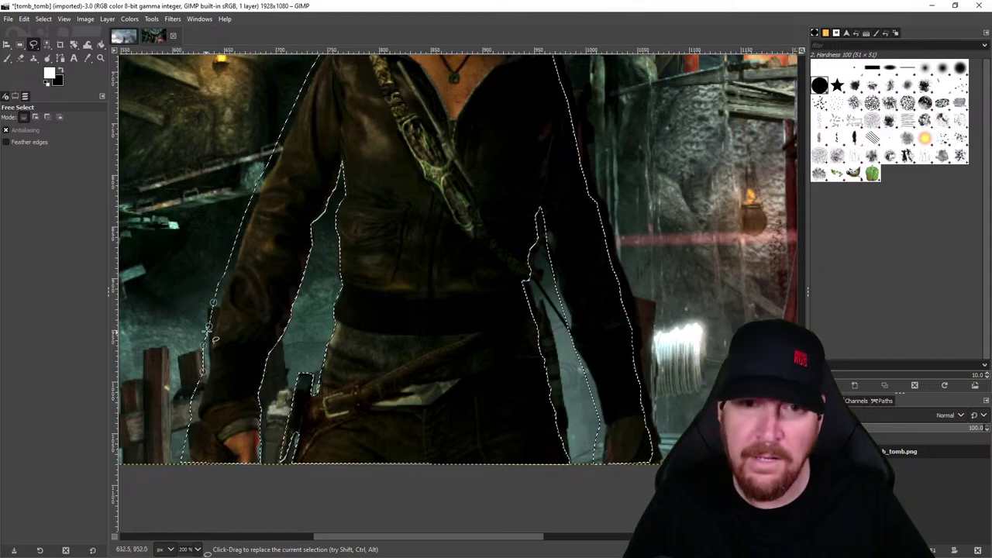
# - Move the outline's corner point at the lower image border closer to the outer edge of the near hand
pyautogui.moveTo(211, 330); pyautogui.dragTo(255, 374)
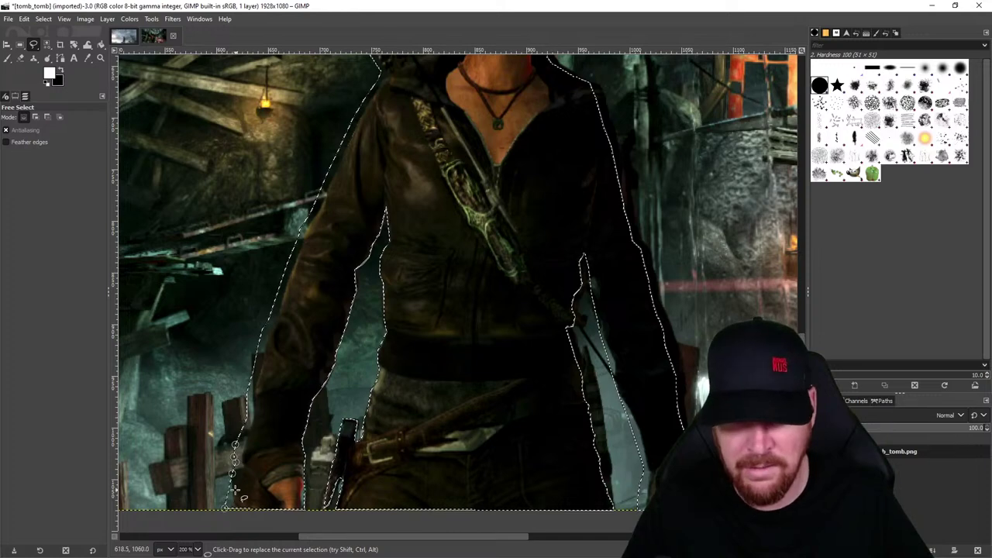
pyautogui.moveTo(224, 508); pyautogui.dragTo(227, 509)
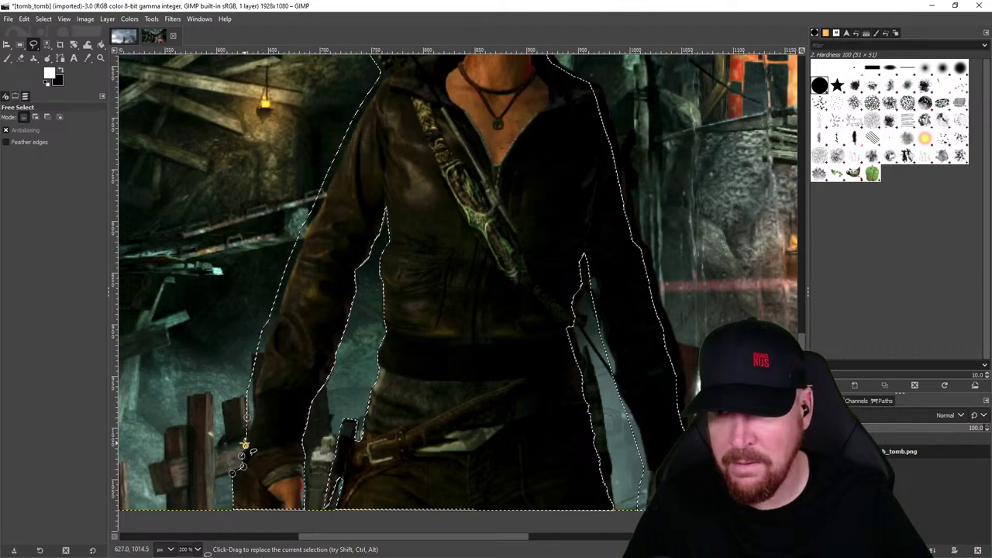
pyautogui.moveTo(366, 382); pyautogui.dragTo(310, 415)
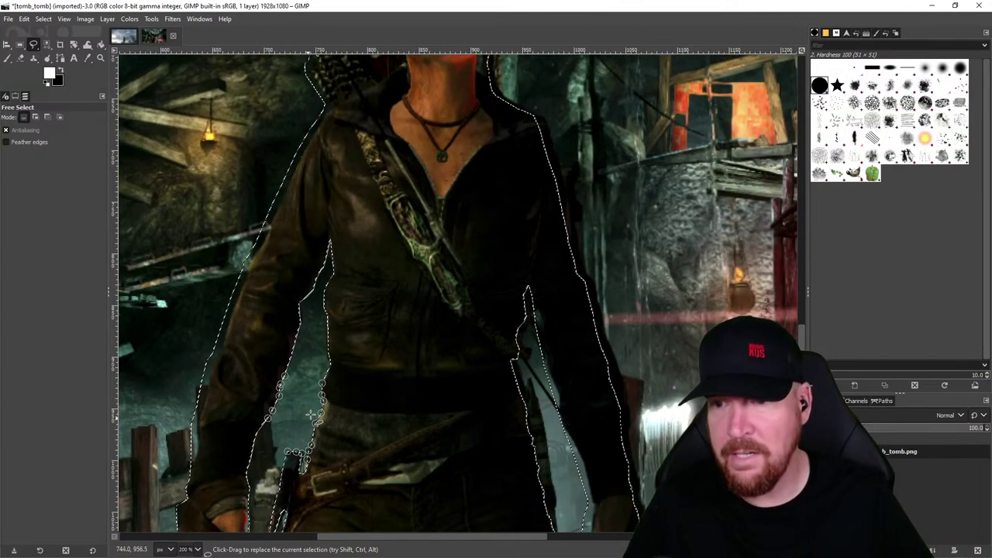
pyautogui.hscroll(-1, 312, 415)
pyautogui.scroll(-1, 312, 415)
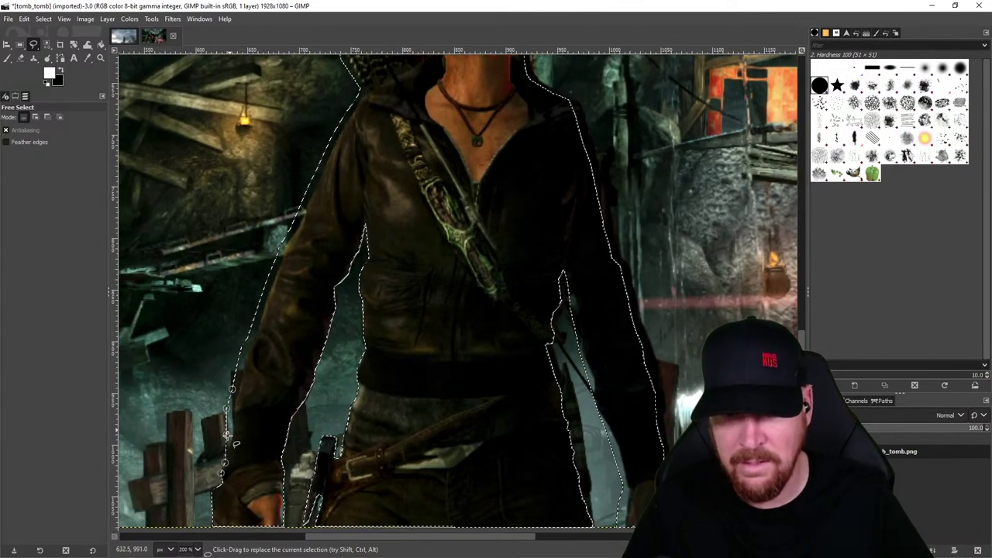
# - Pull the outline points along the near forearm and upper sleeve in against the arm, up to the shoulder
pyautogui.press('Return')
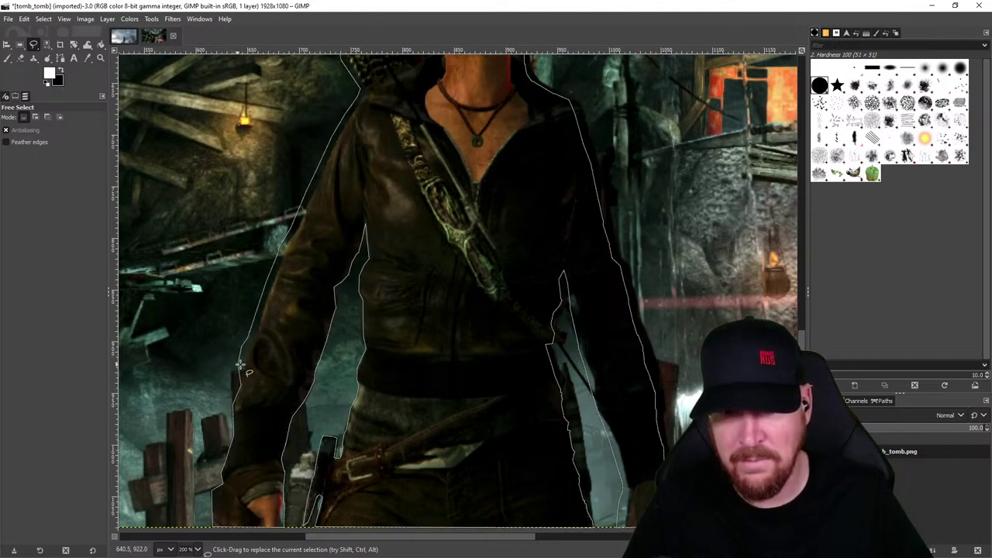
pyautogui.moveTo(240, 347); pyautogui.dragTo(249, 348)
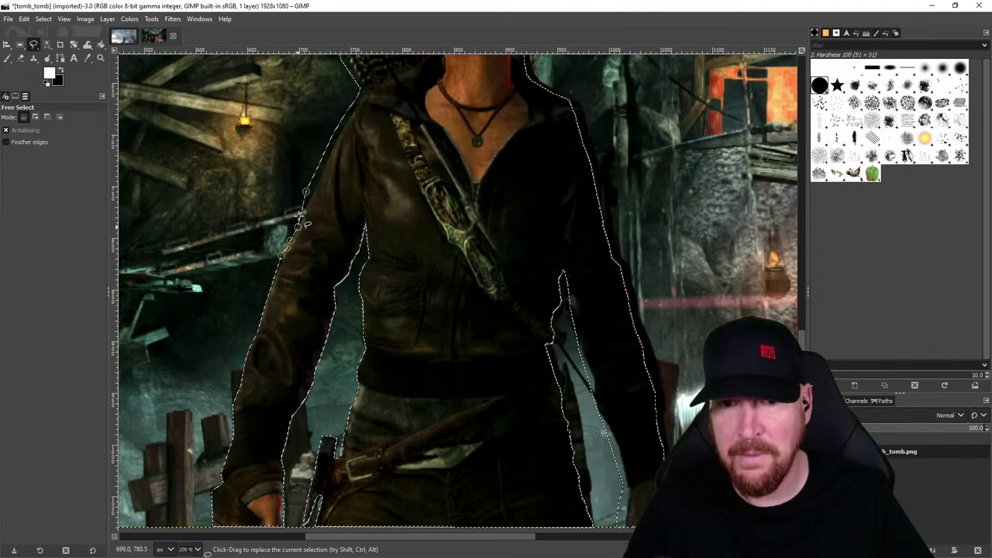
pyautogui.moveTo(306, 191); pyautogui.dragTo(309, 194)
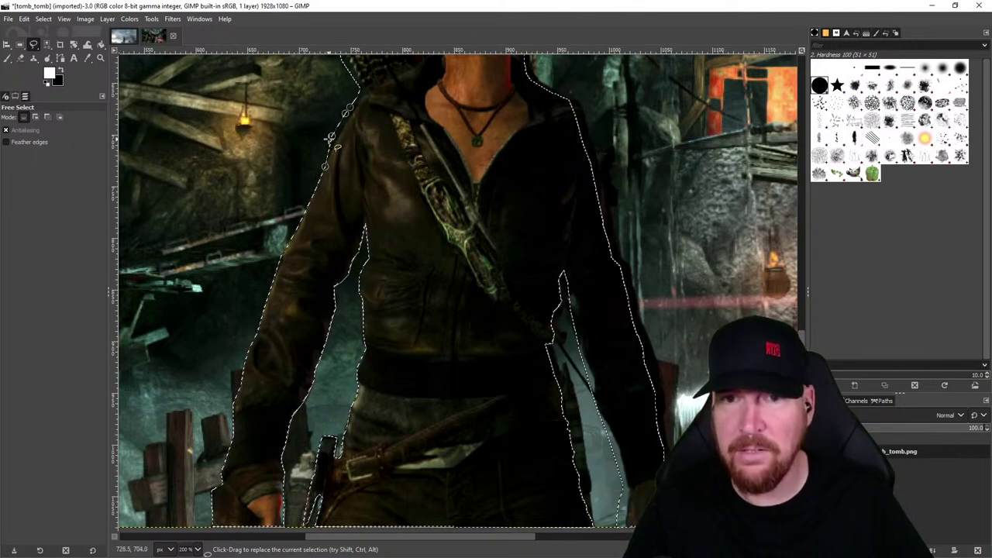
pyautogui.scroll(5, 336, 140)
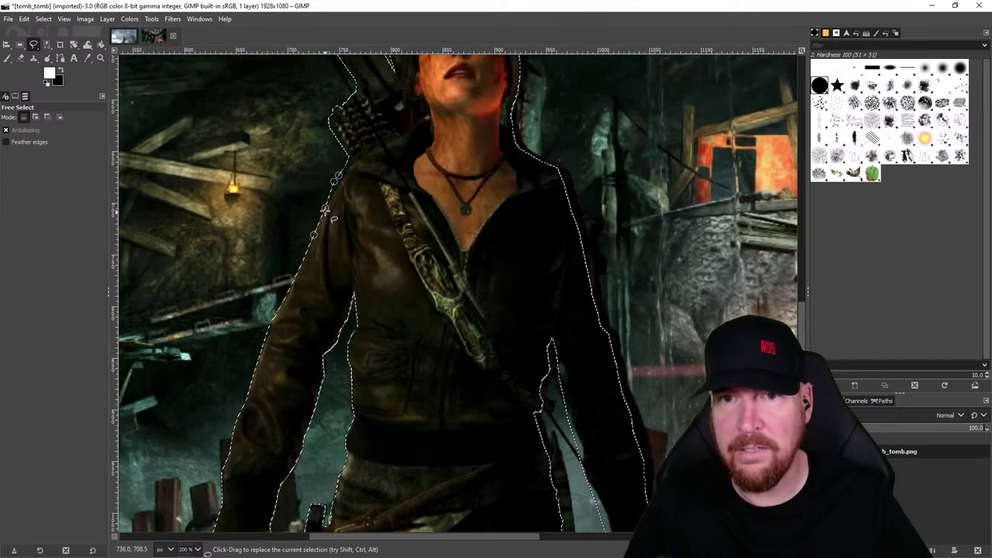
pyautogui.scroll(2, 320, 295)
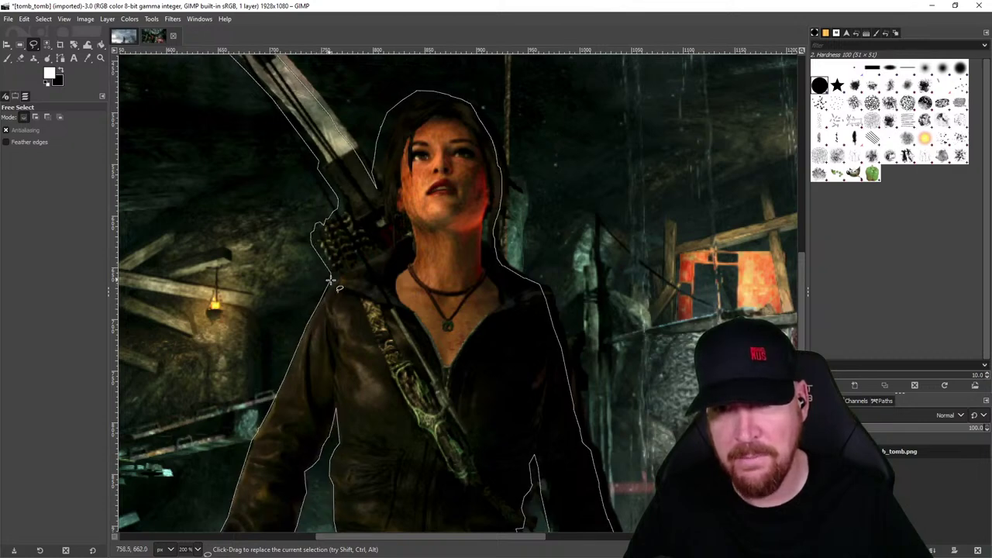
# - Move the outline points in the far arm gap against the inner sleeve and hand, down to the image border
pyautogui.moveTo(432, 327); pyautogui.dragTo(372, 269)
pyautogui.scroll(-10, 372, 268)
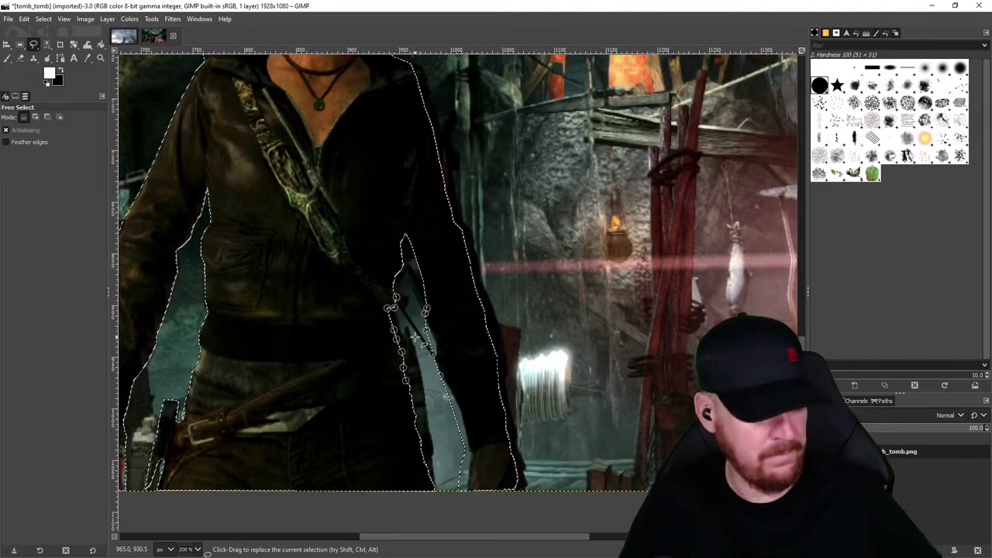
pyautogui.moveTo(424, 314); pyautogui.dragTo(431, 331)
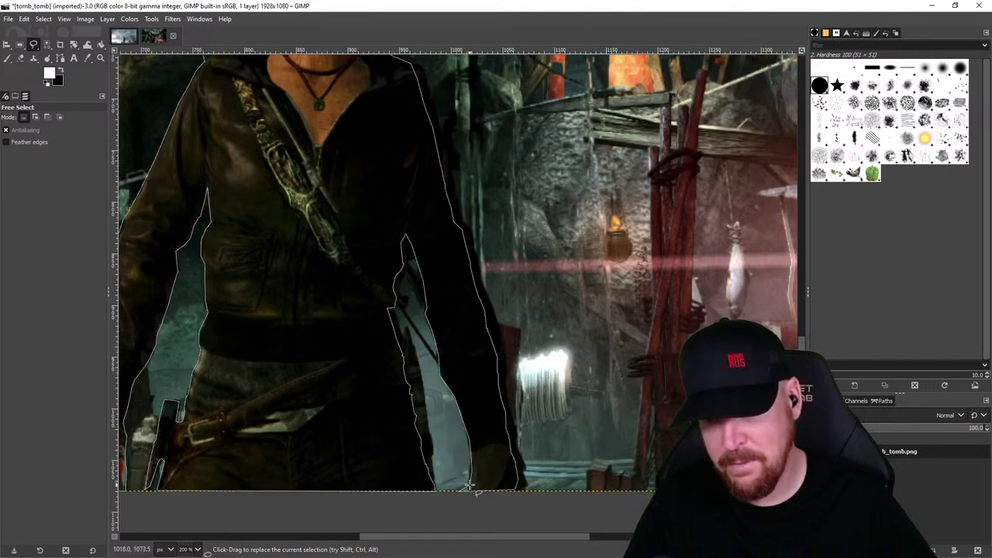
pyautogui.click(469, 489)
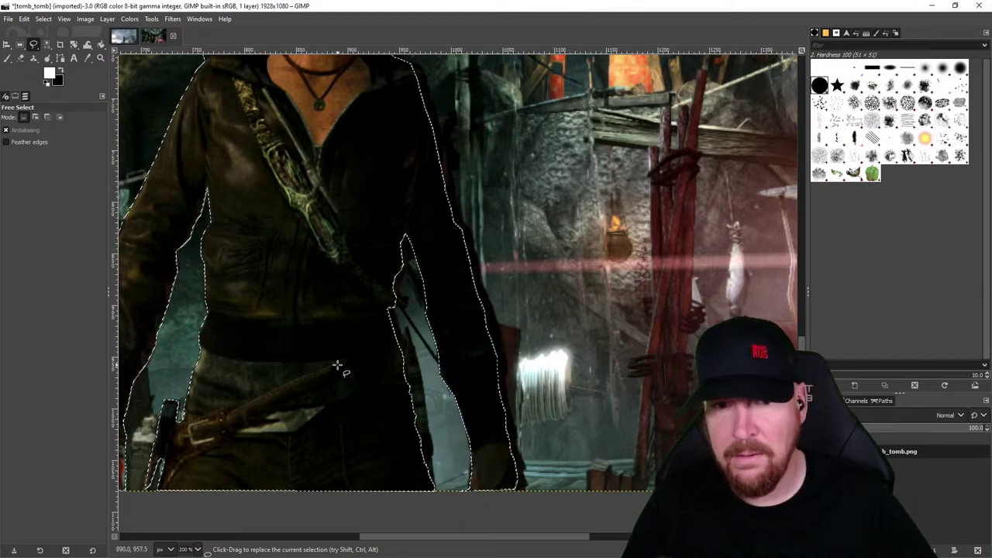
# - Tighten the outline around the bow's tip and outer edge and over the top of the hair, and apply it
pyautogui.scroll(-2, 339, 368)
pyautogui.moveTo(338, 369); pyautogui.dragTo(347, 403)
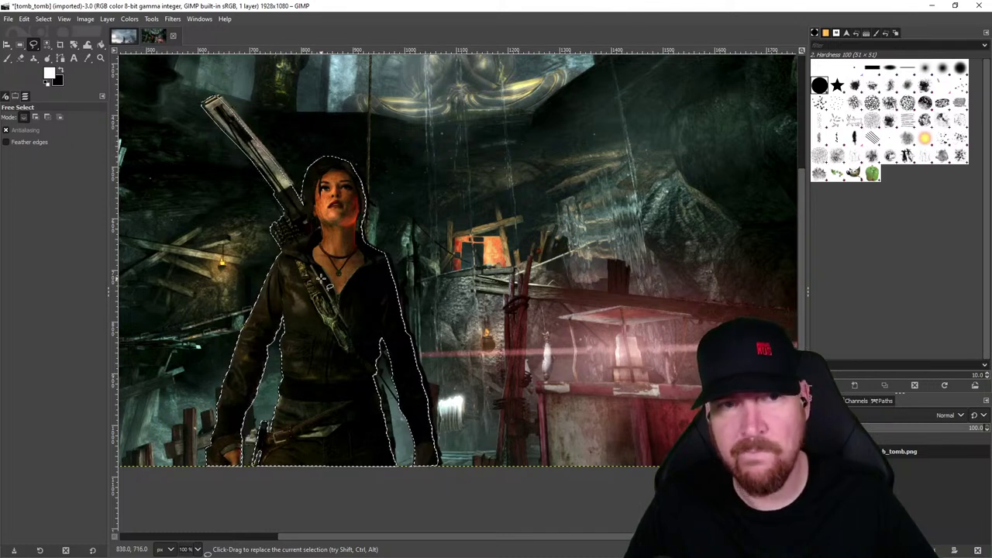
pyautogui.moveTo(237, 131); pyautogui.dragTo(269, 199)
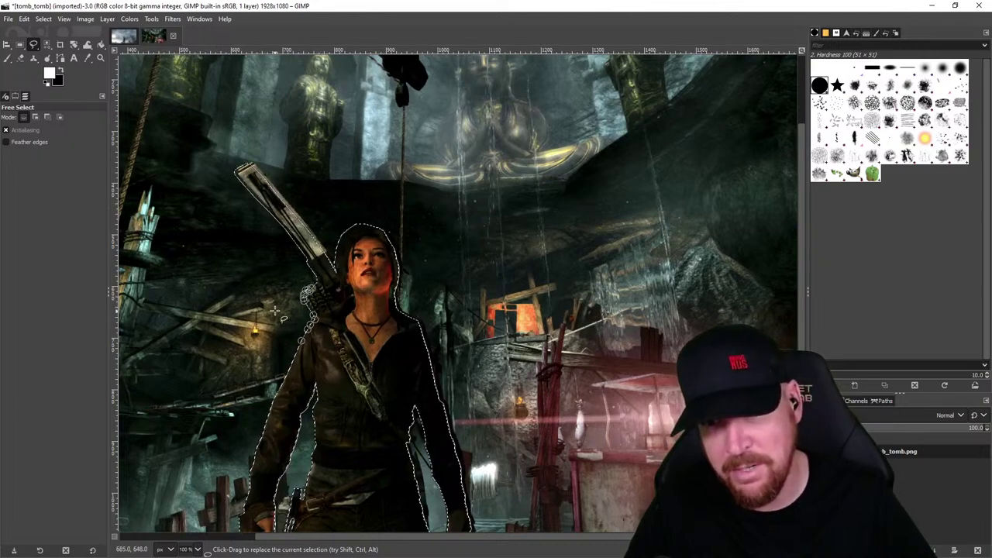
pyautogui.scroll(3, 275, 230)
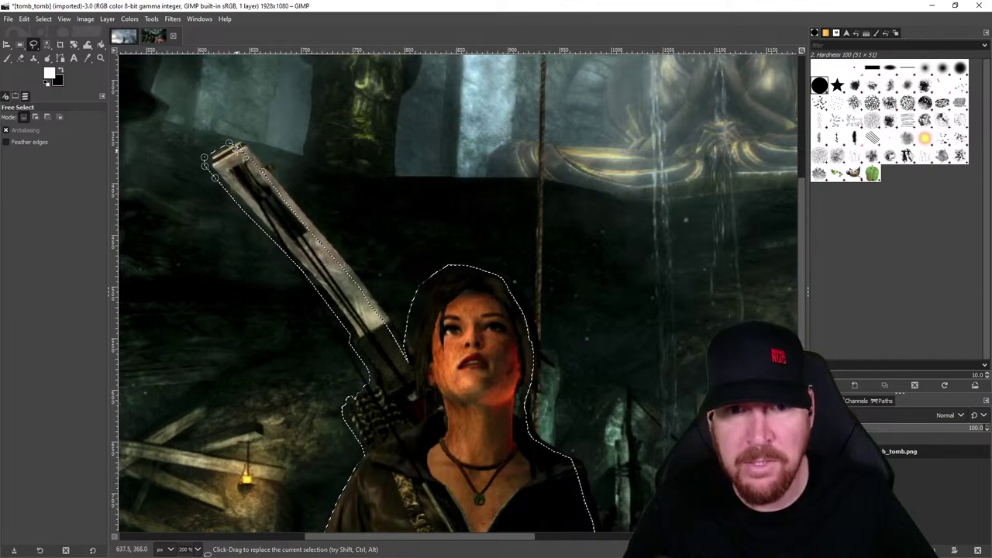
pyautogui.click(210, 152)
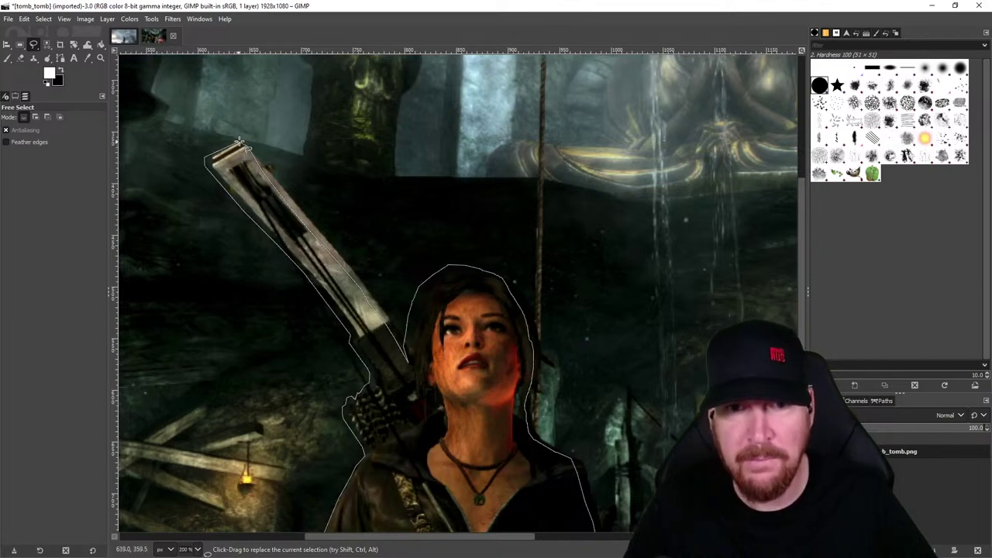
pyautogui.press('Return')
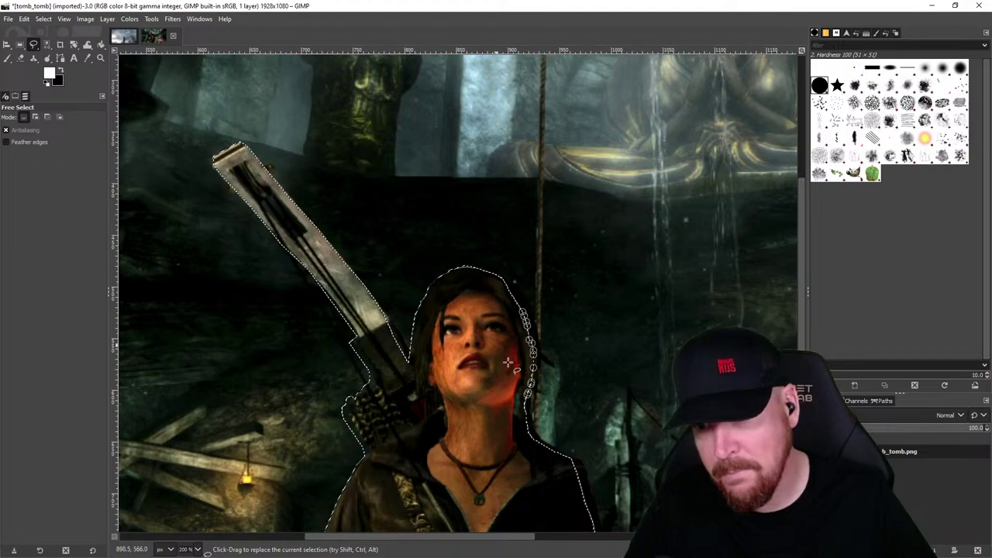
# - Copy the selected character, paste her in place, and turn the floating selection into a new layer
pyautogui.scroll(-5, 535, 436)
pyautogui.scroll(4, 535, 436)
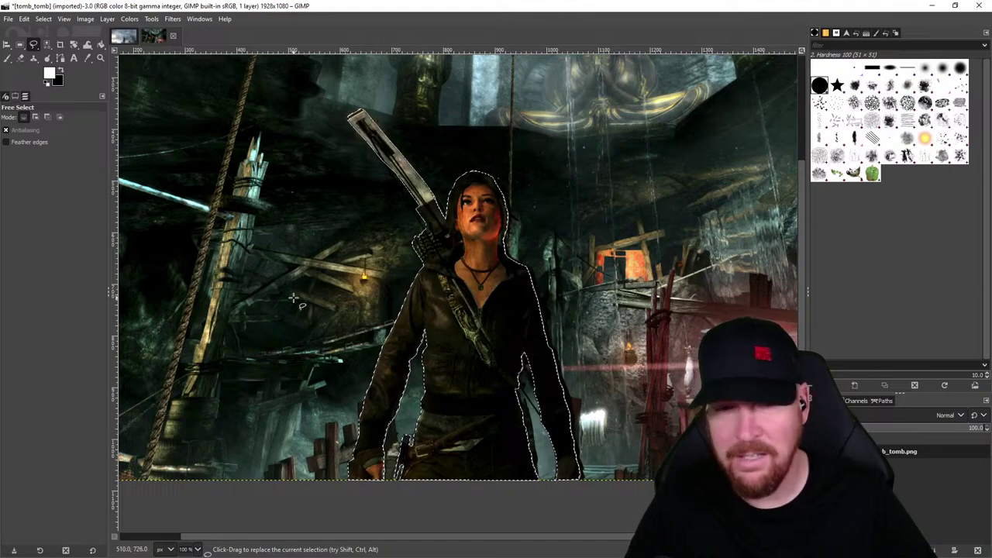
pyautogui.hotkey('ctrl', 'c')
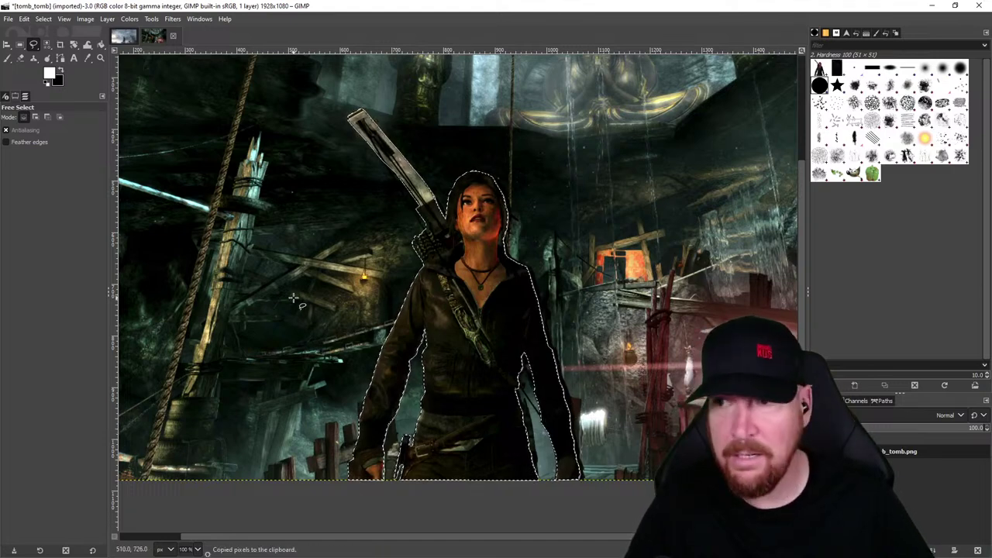
pyautogui.click(24, 19)
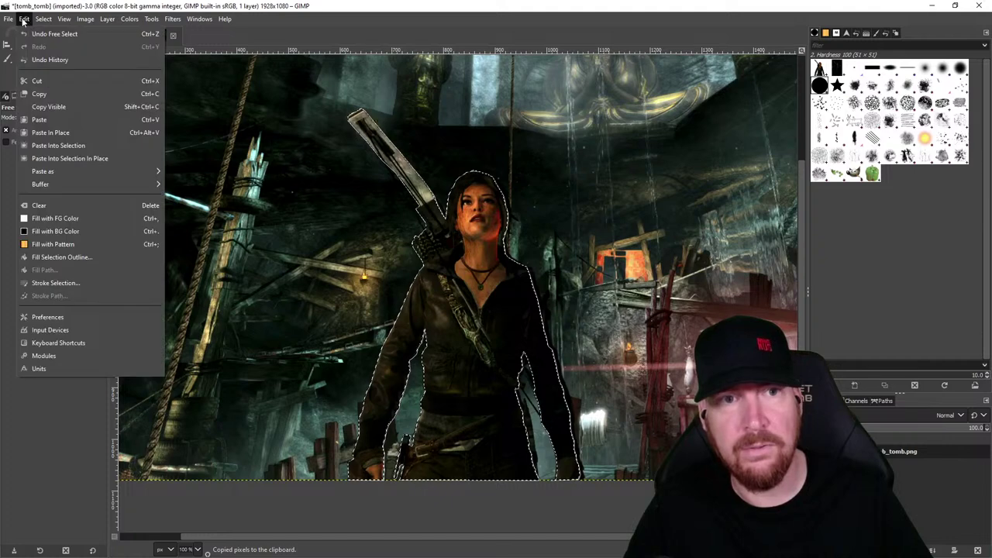
pyautogui.click(61, 133)
pyautogui.rightClick(874, 454)
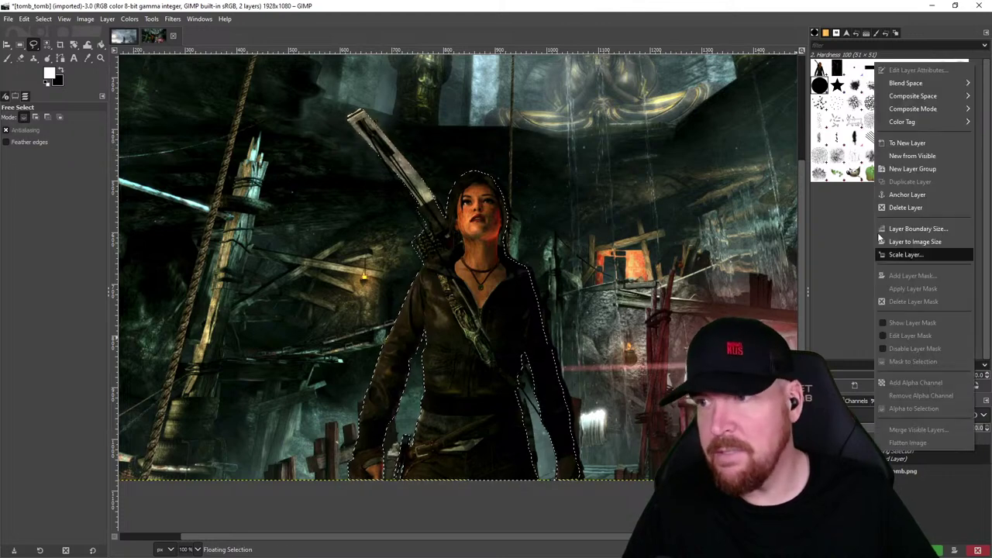
pyautogui.click(892, 143)
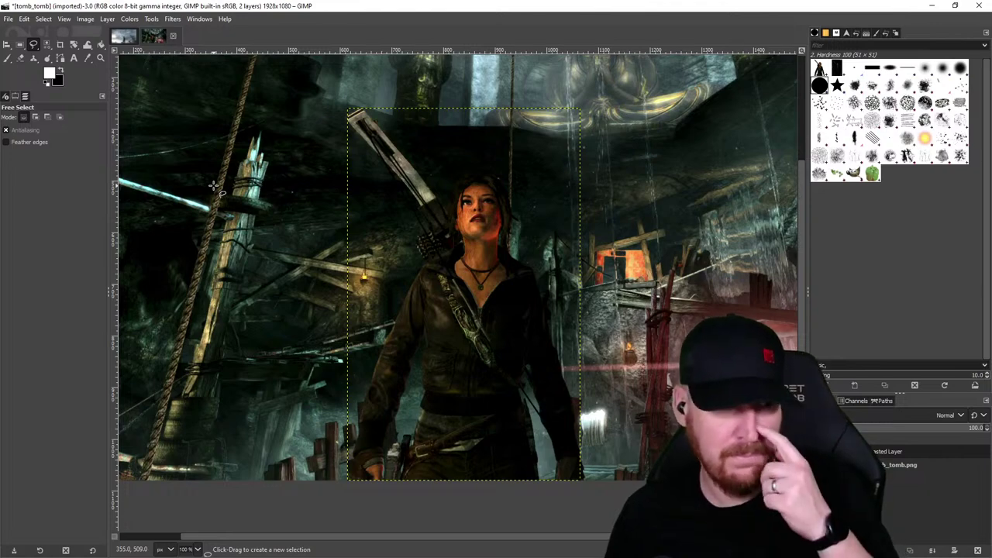
# - Resize the tomb_tomb image canvas to a width of 1920 px, keeping the height at 1080 px
pyautogui.scroll(-3, 210, 176)
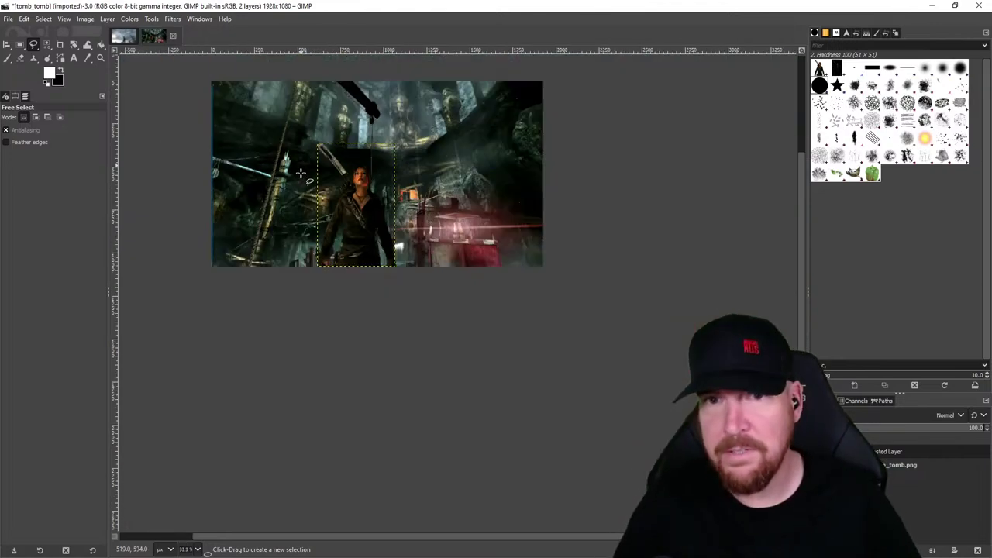
pyautogui.scroll(1, 295, 194)
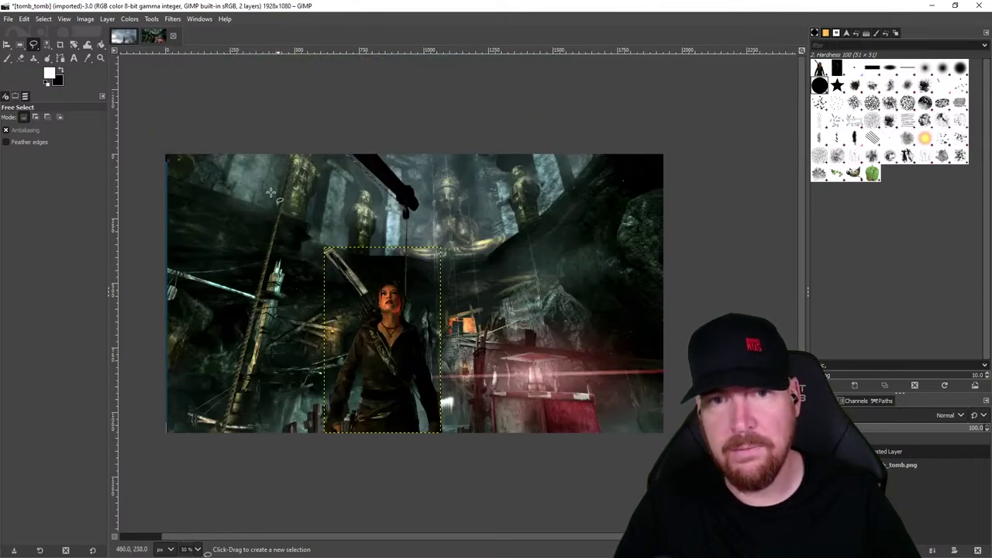
pyautogui.click(85, 19)
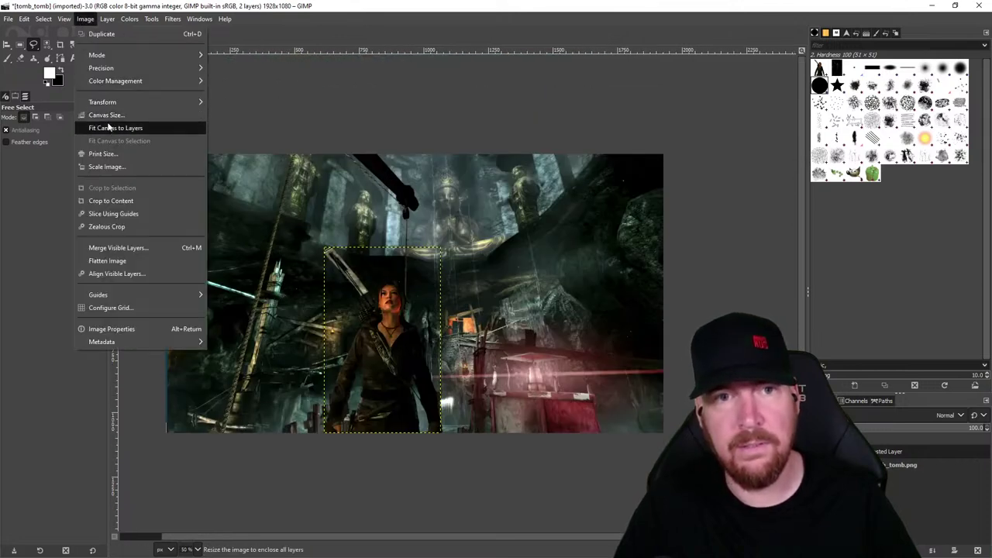
pyautogui.click(106, 115)
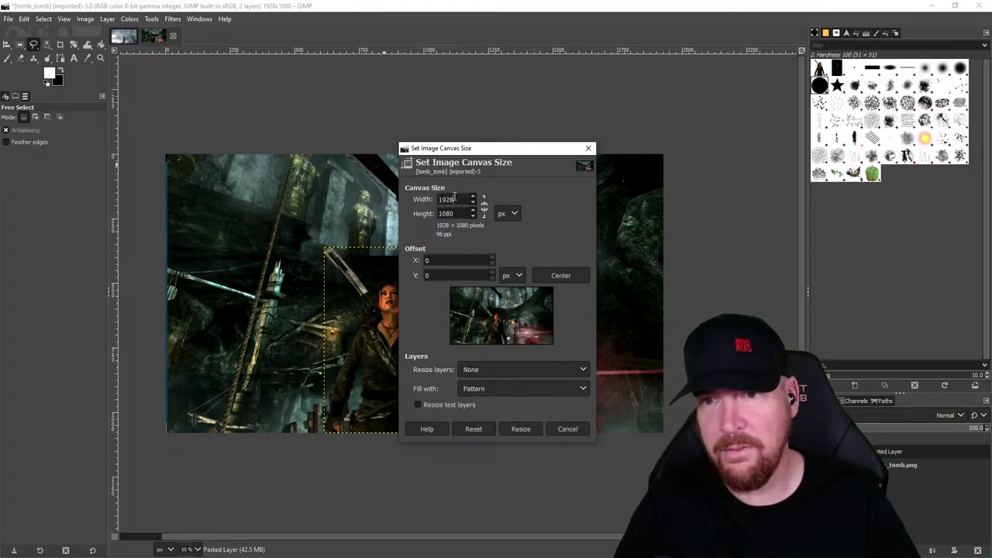
pyautogui.click(451, 198)
pyautogui.press('BackSpace')
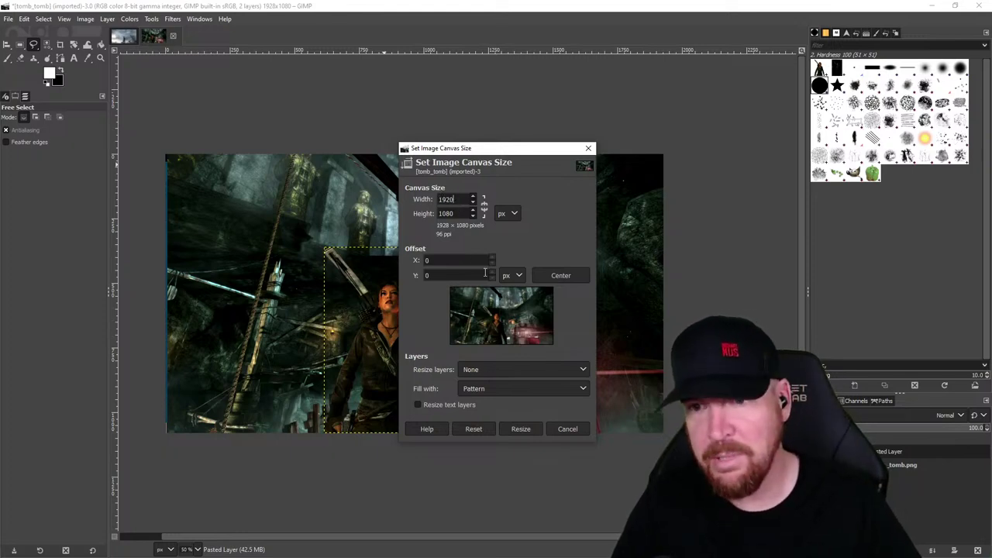
pyautogui.click(457, 214)
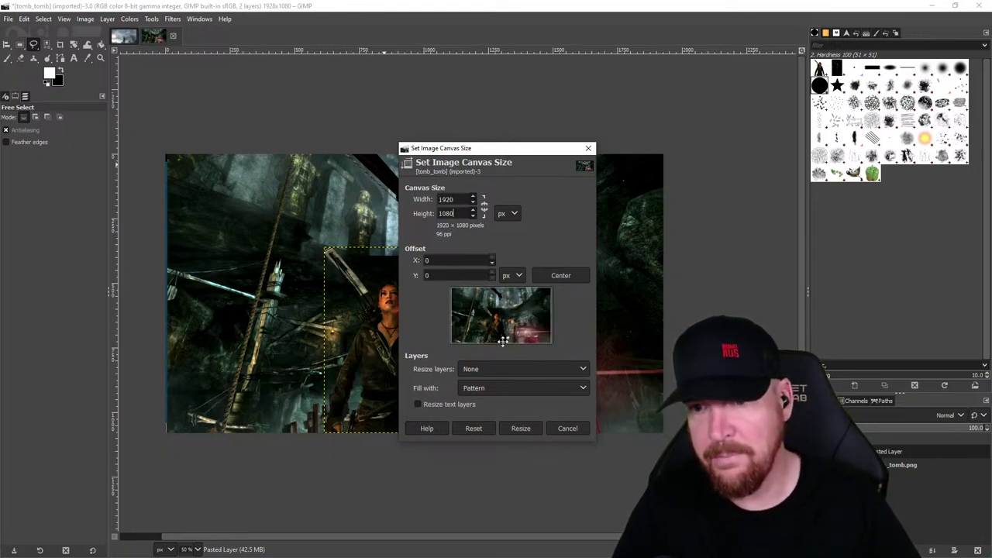
pyautogui.click(520, 427)
pyautogui.scroll(3, 374, 339)
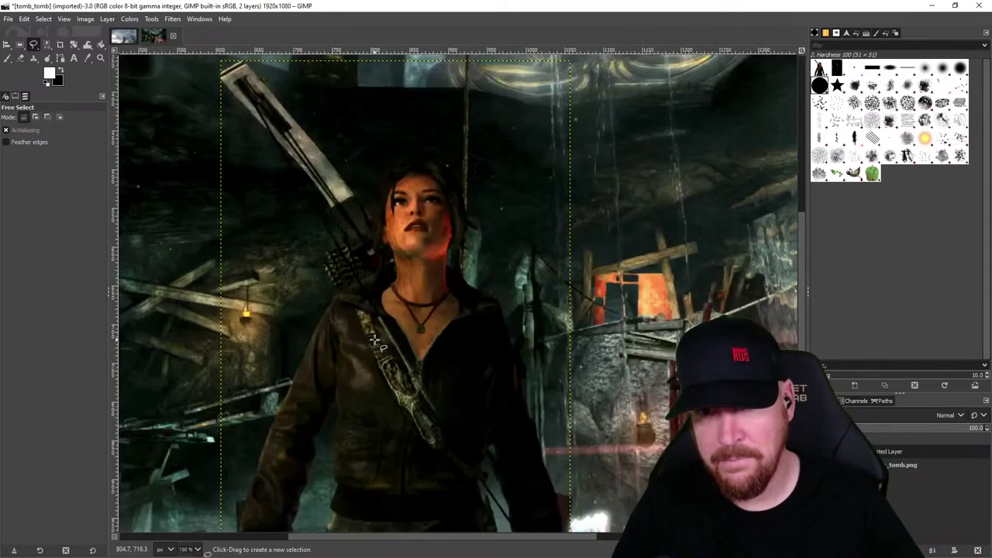
pyautogui.scroll(-1, 375, 338)
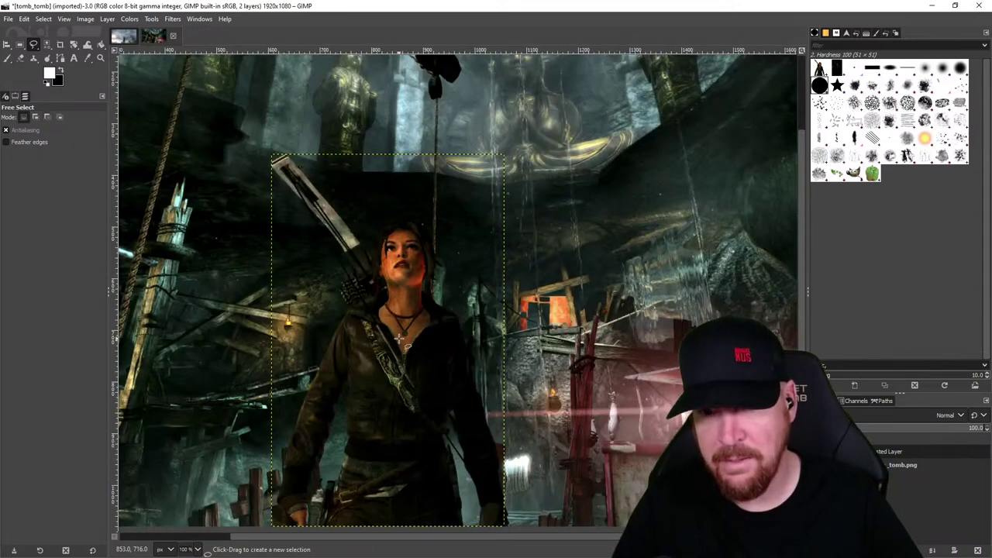
pyautogui.click(108, 19)
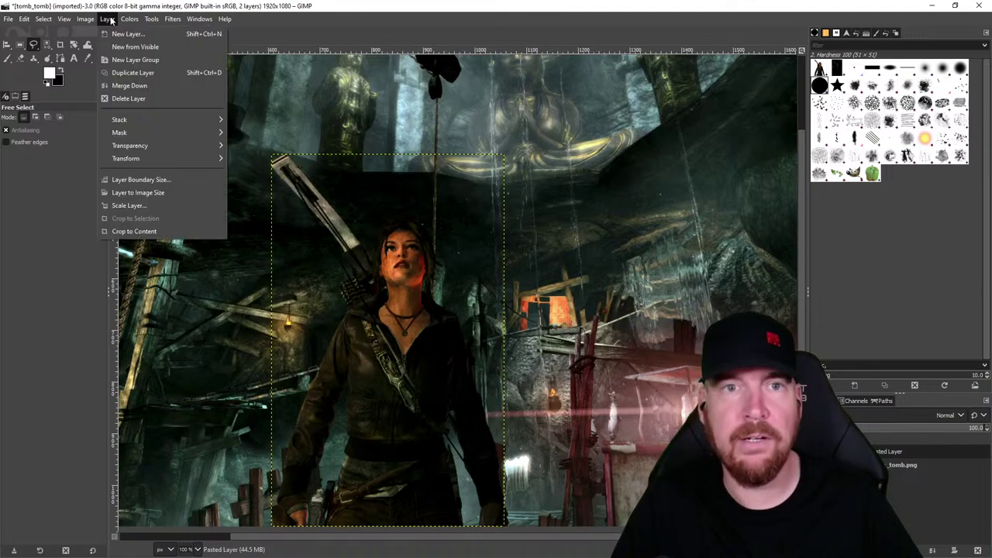
pyautogui.moveTo(127, 18)
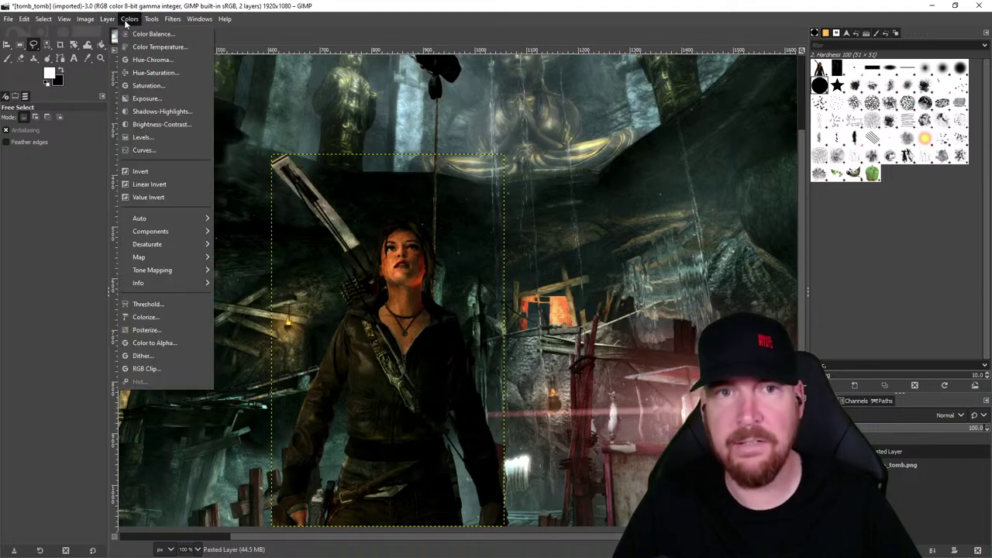
pyautogui.click(155, 112)
pyautogui.click(810, 180)
pyautogui.click(827, 190)
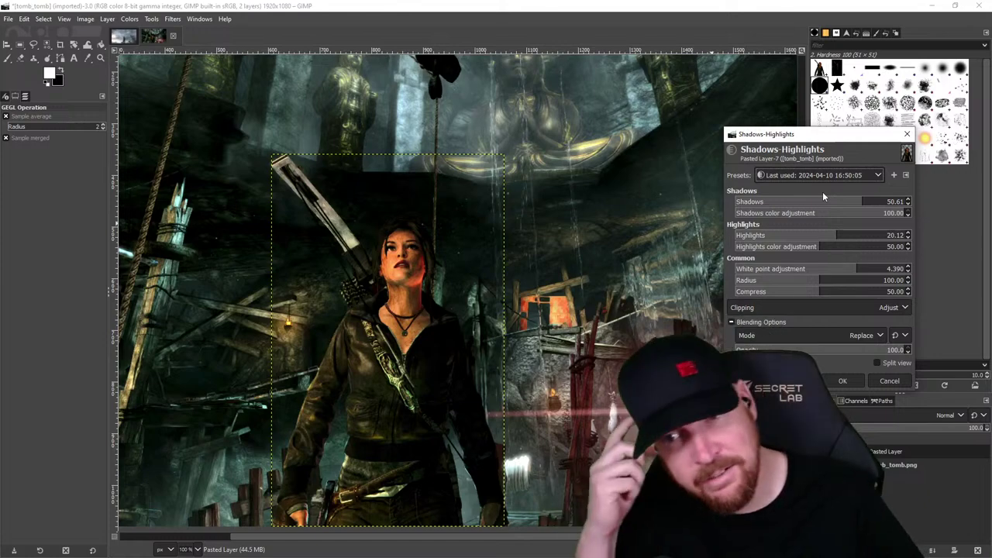
pyautogui.scroll(-3, 599, 344)
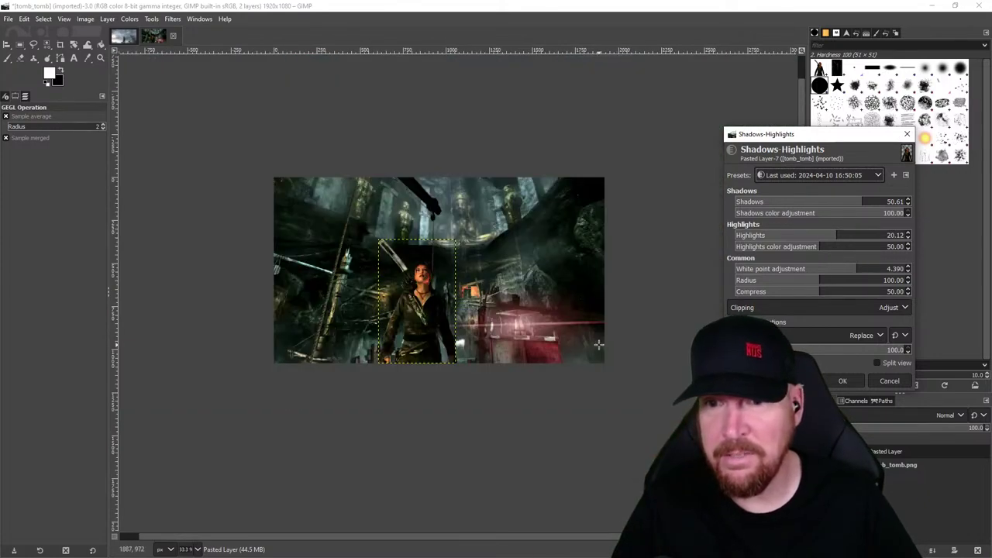
pyautogui.click(897, 384)
pyautogui.click(151, 19)
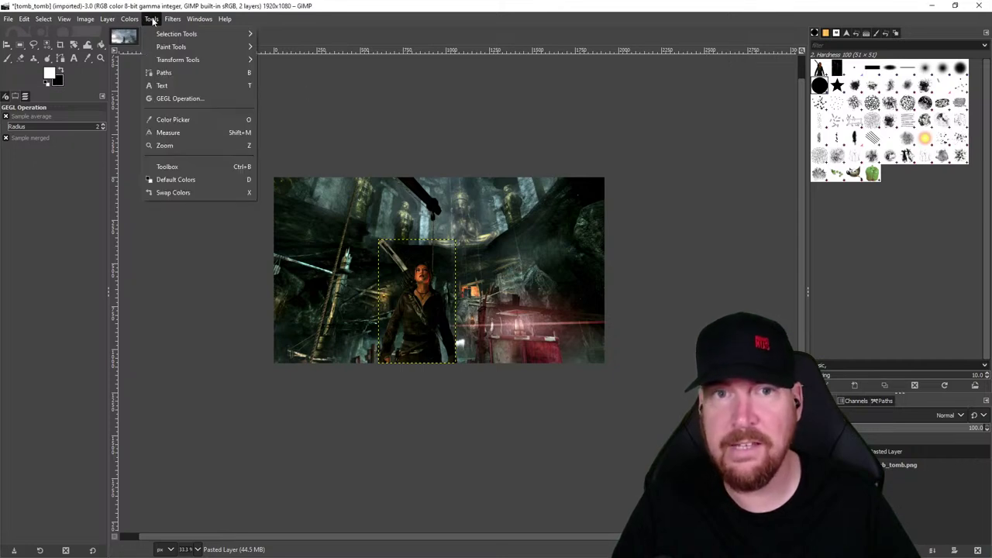
pyautogui.moveTo(130, 19)
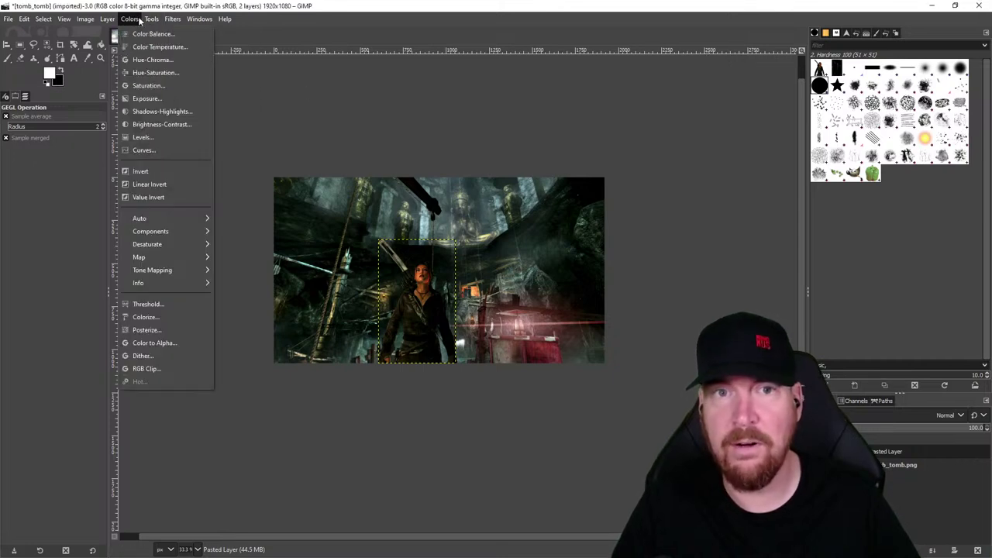
pyautogui.click(161, 121)
pyautogui.click(767, 149)
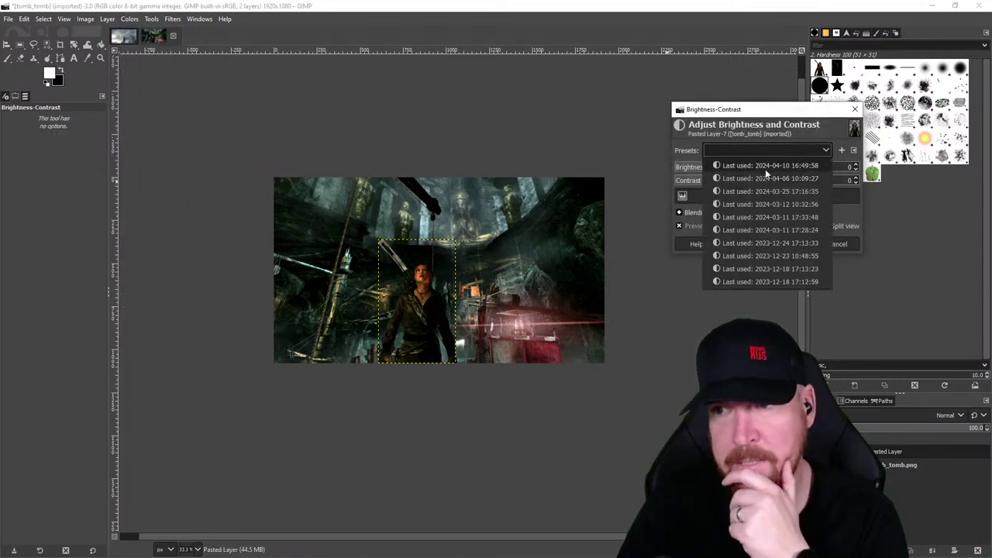
pyautogui.click(766, 169)
pyautogui.click(789, 243)
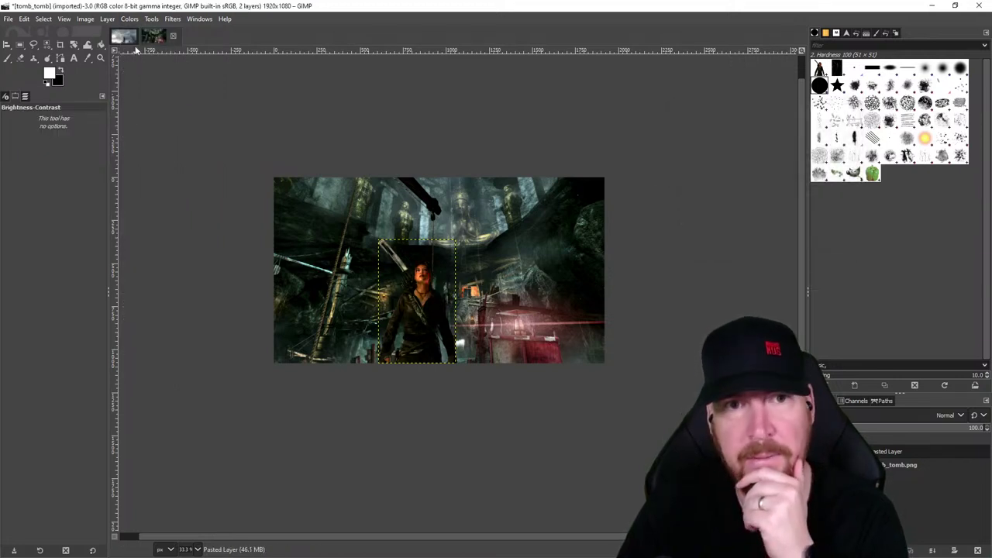
pyautogui.click(128, 18)
pyautogui.click(163, 109)
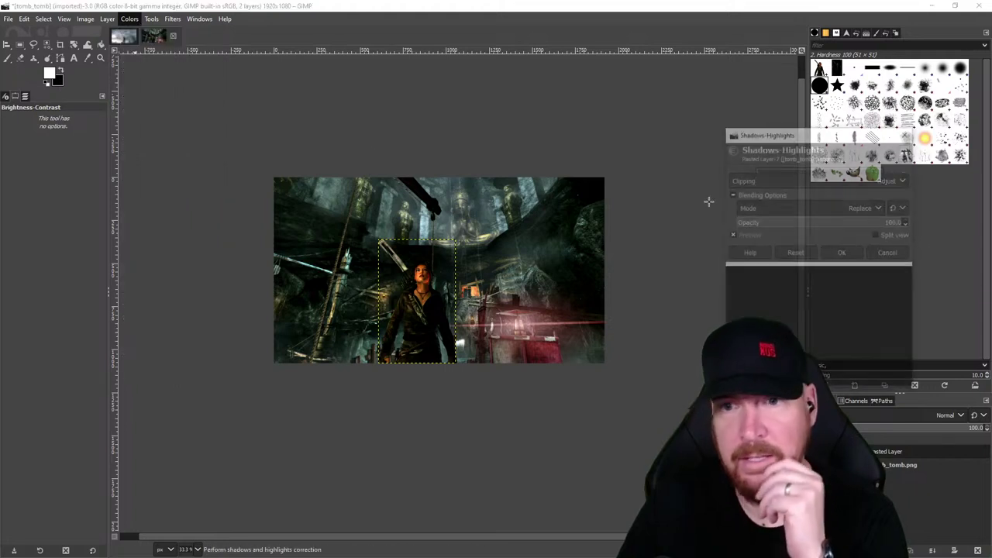
pyautogui.click(777, 175)
pyautogui.click(777, 192)
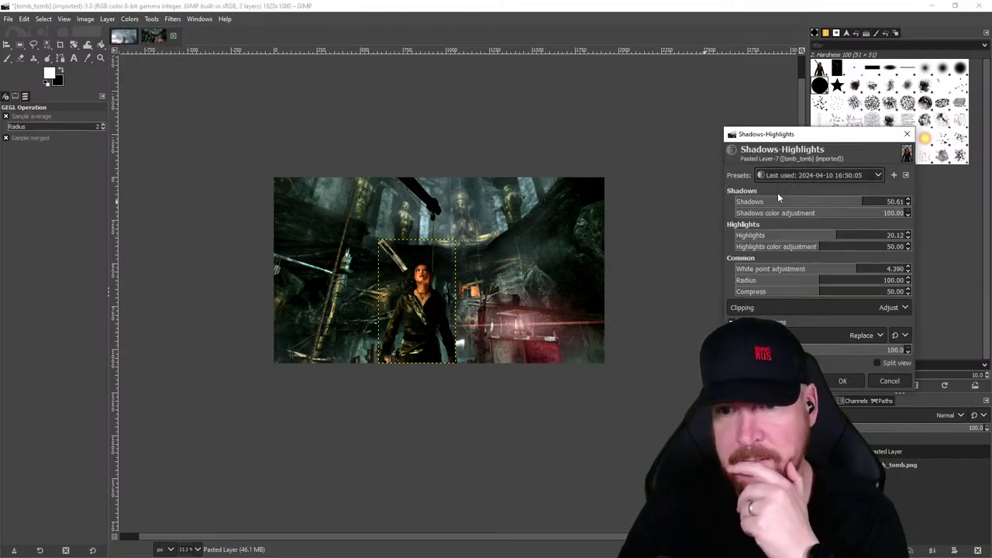
pyautogui.click(840, 382)
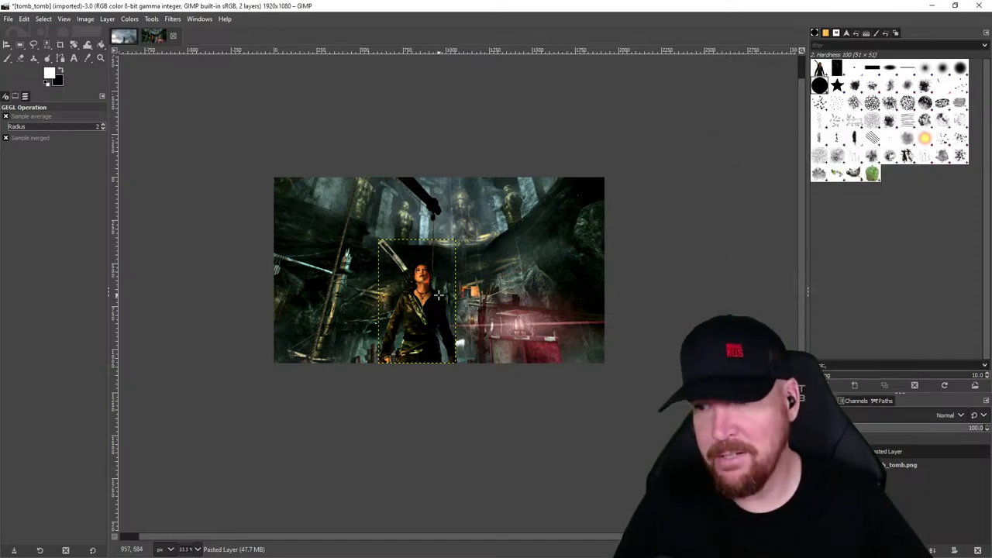
pyautogui.scroll(3, 443, 269)
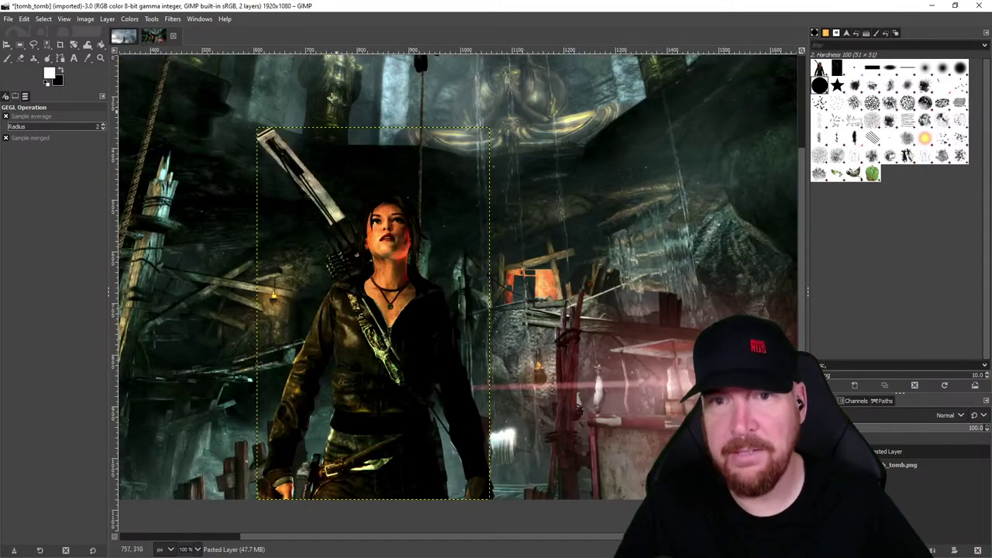
pyautogui.click(150, 18)
pyautogui.click(151, 19)
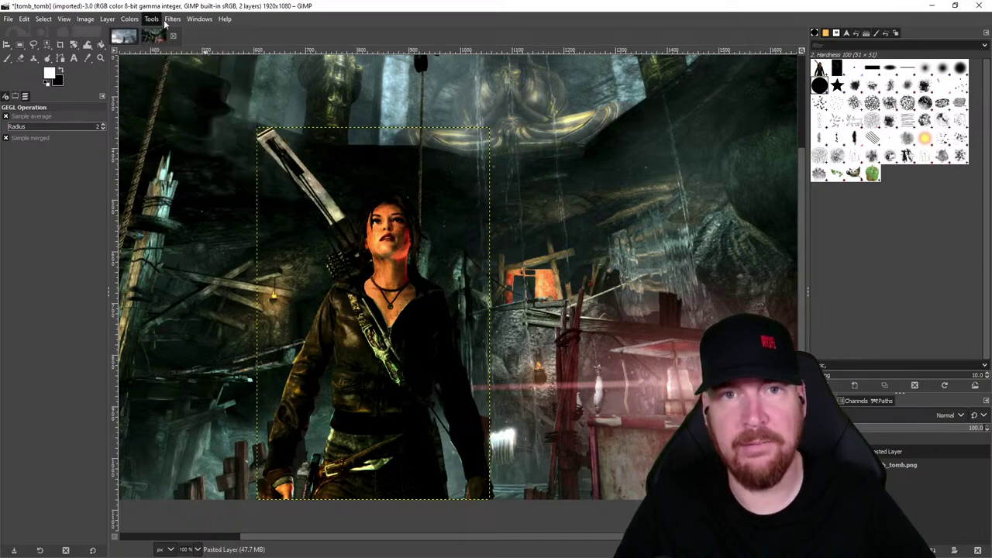
pyautogui.click(172, 19)
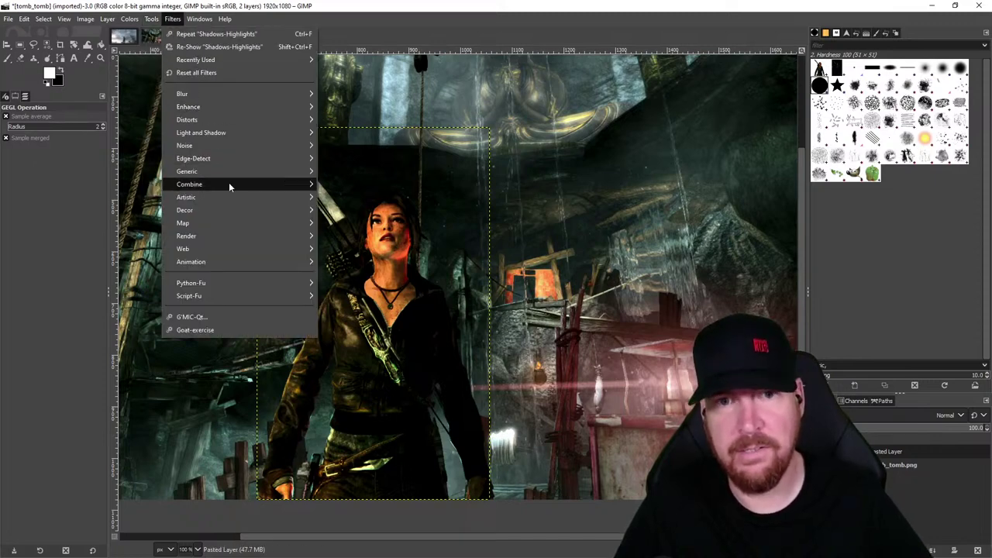
pyautogui.moveTo(234, 137)
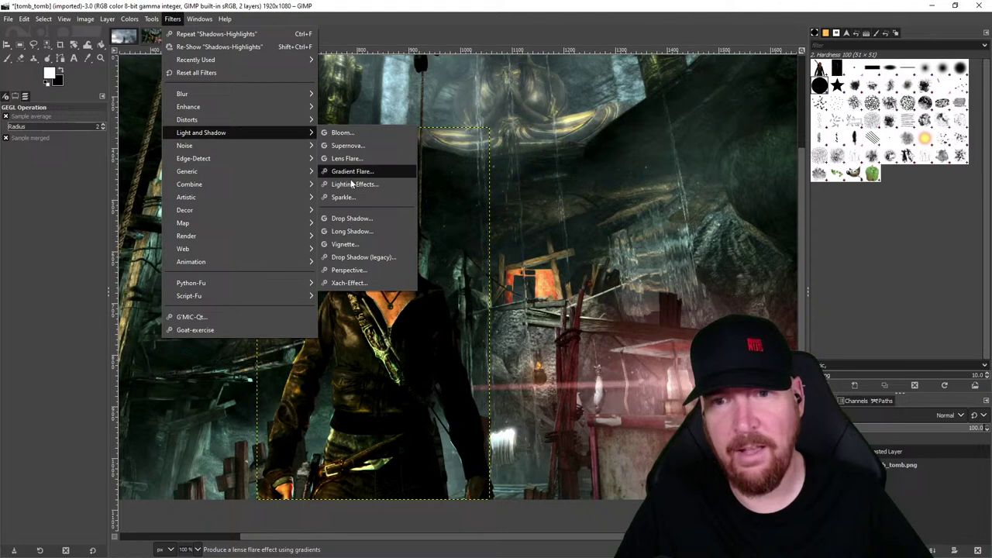
pyautogui.click(356, 220)
pyautogui.click(817, 172)
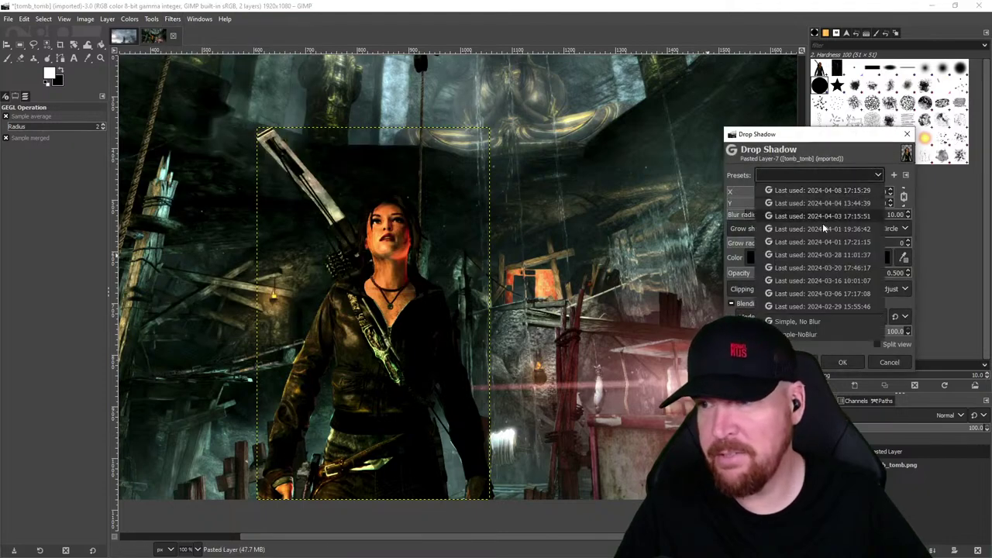
pyautogui.click(825, 238)
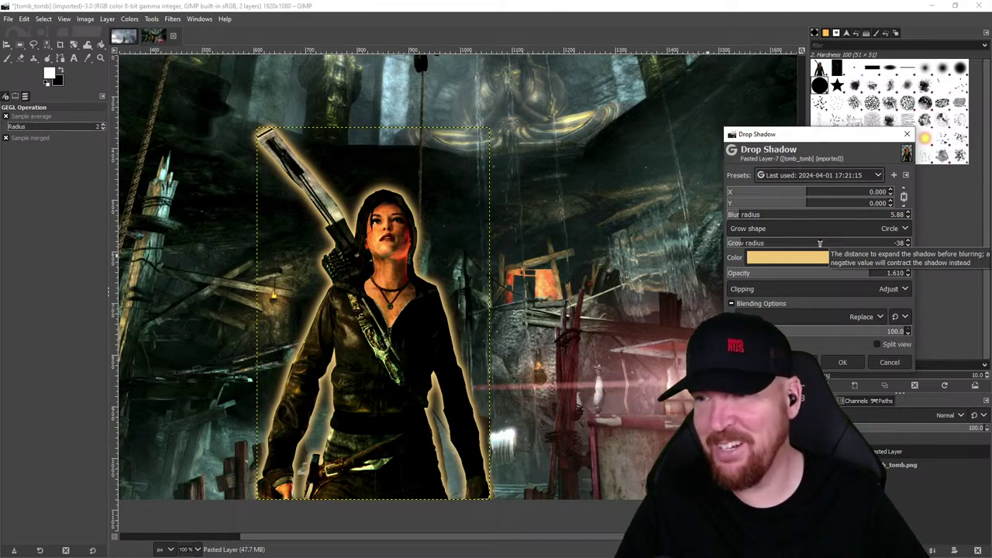
# - Change the drop shadow's color to white (ffffff)
pyautogui.click(810, 260)
pyautogui.click(714, 197)
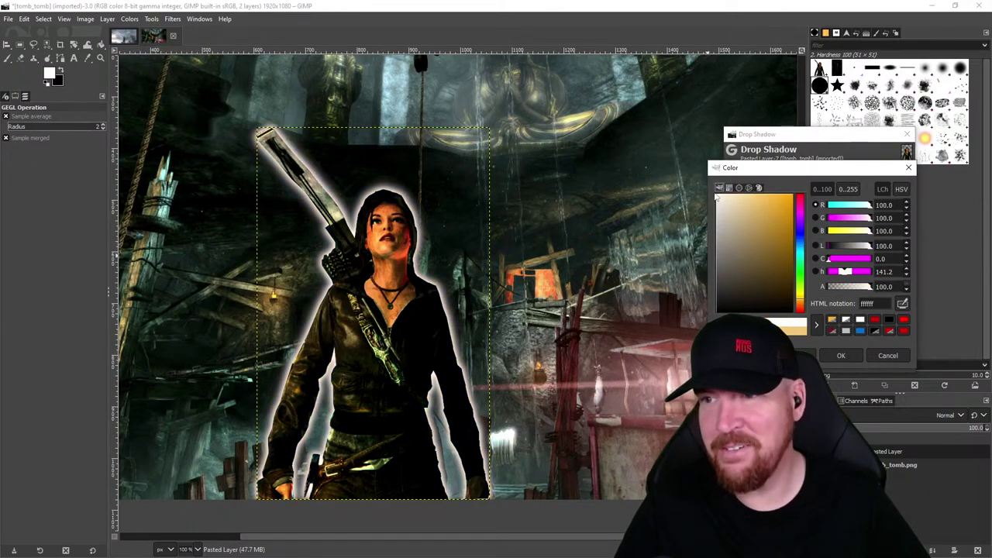
pyautogui.click(843, 358)
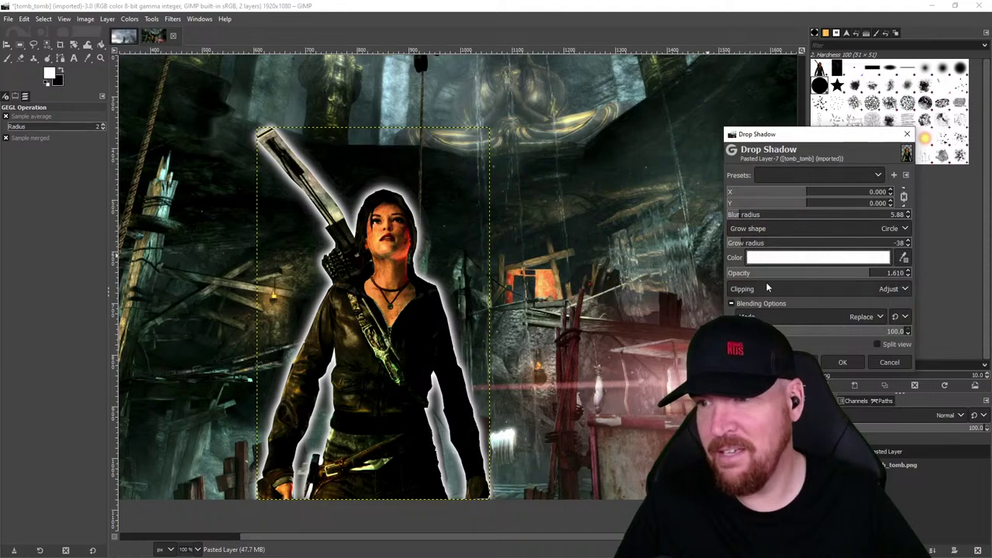
# - Try a wide, soft white glow around the character with a blur radius of 49.15 and opacity of 0.709
pyautogui.moveTo(765, 282); pyautogui.dragTo(735, 279)
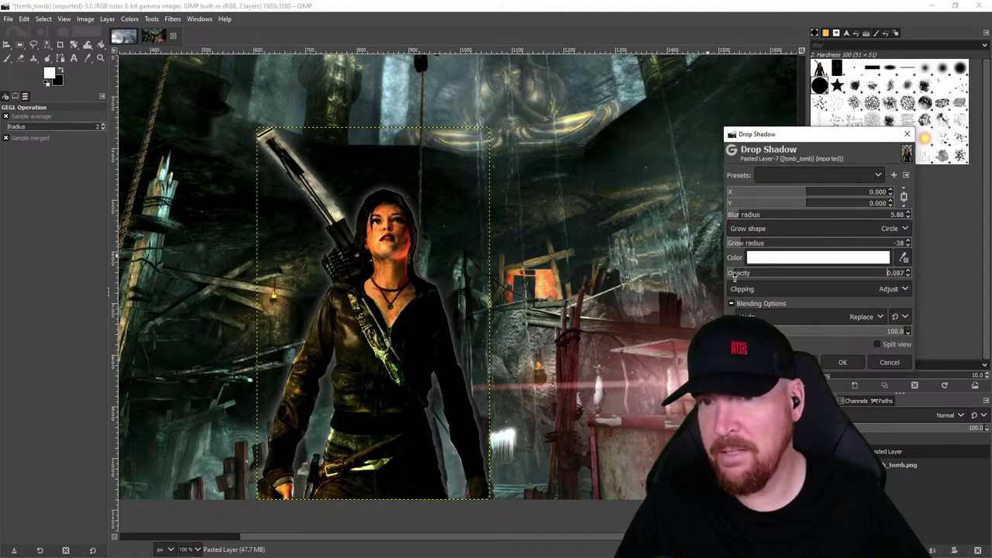
pyautogui.moveTo(760, 245); pyautogui.dragTo(791, 219)
pyautogui.click(765, 218)
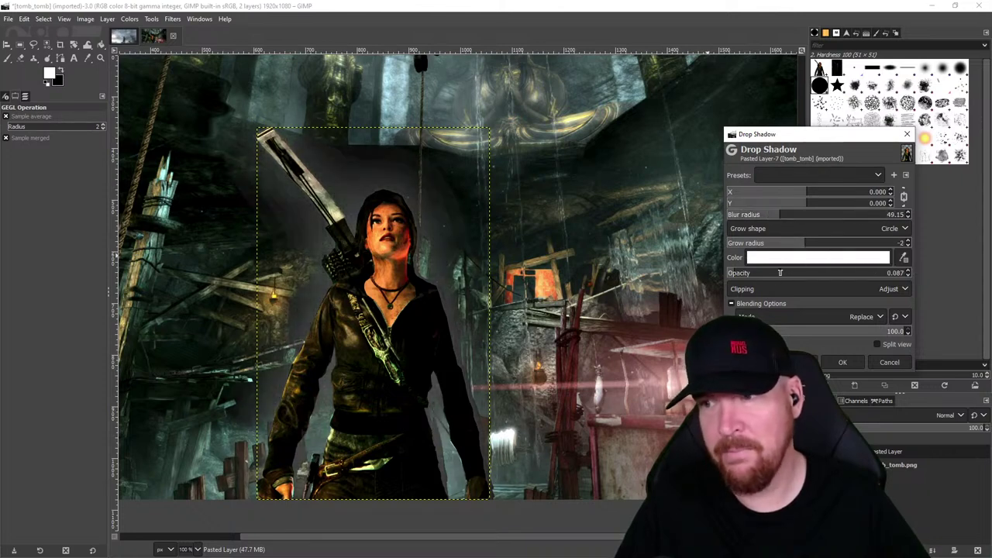
pyautogui.click(760, 279)
pyautogui.moveTo(760, 279); pyautogui.dragTo(791, 276)
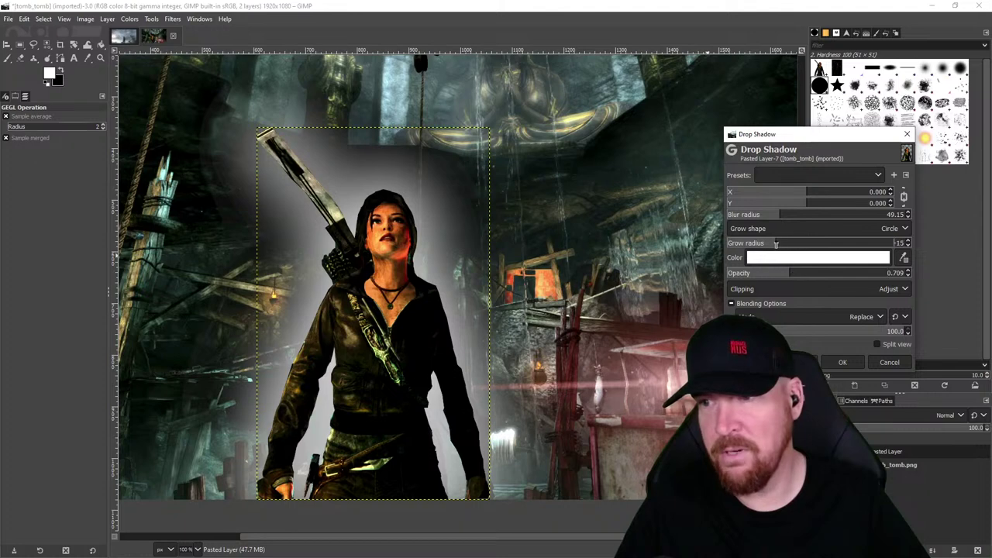
# - Try a blur radius of 0 and then 30.54 on the drop shadow, with opacity 1.262 and grow radius 0
pyautogui.moveTo(768, 213); pyautogui.dragTo(774, 247)
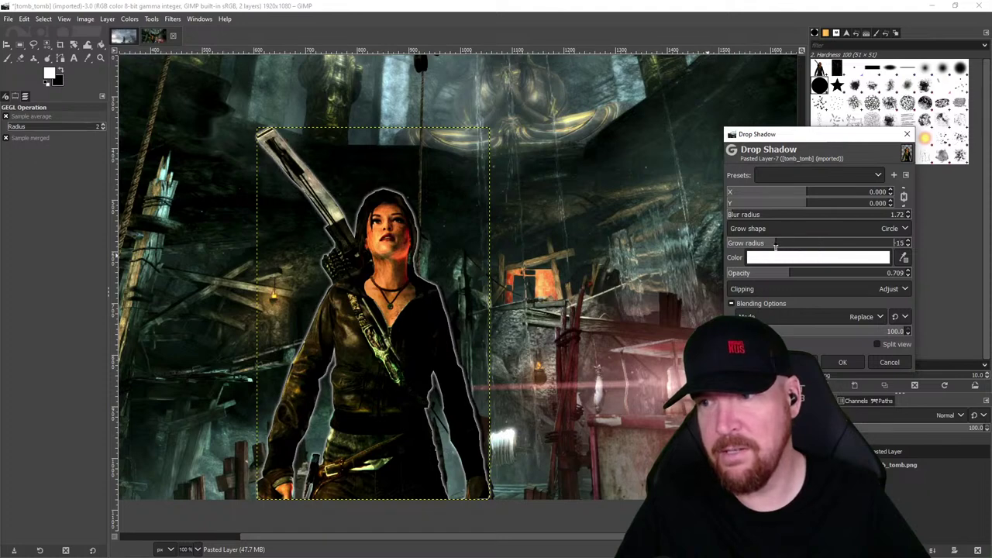
pyautogui.moveTo(736, 217); pyautogui.dragTo(710, 213)
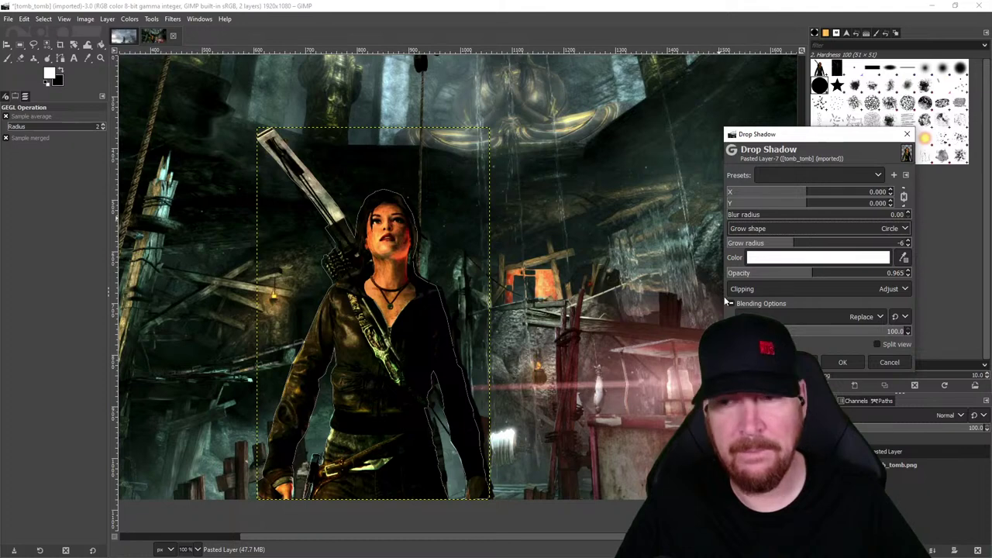
pyautogui.moveTo(806, 276); pyautogui.dragTo(839, 276)
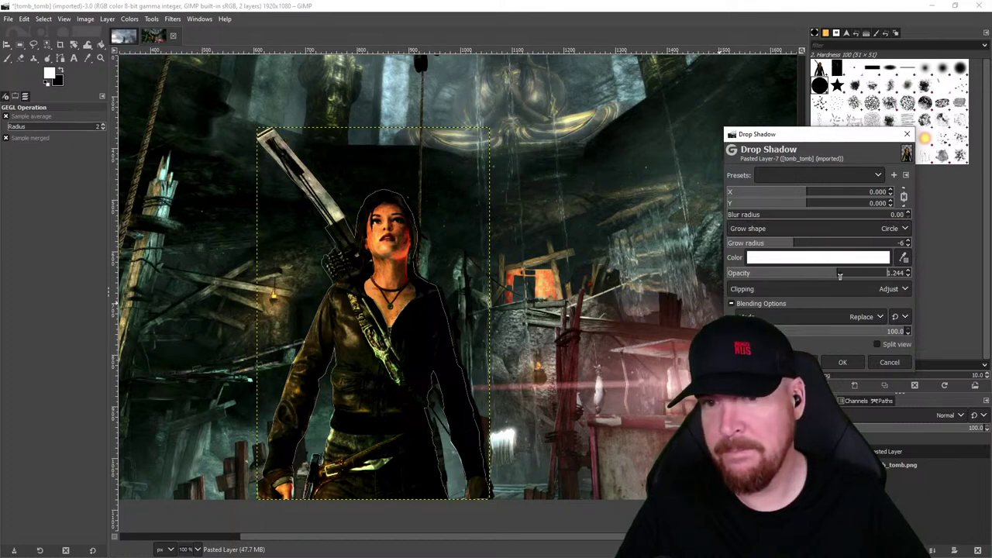
pyautogui.moveTo(750, 222); pyautogui.dragTo(766, 217)
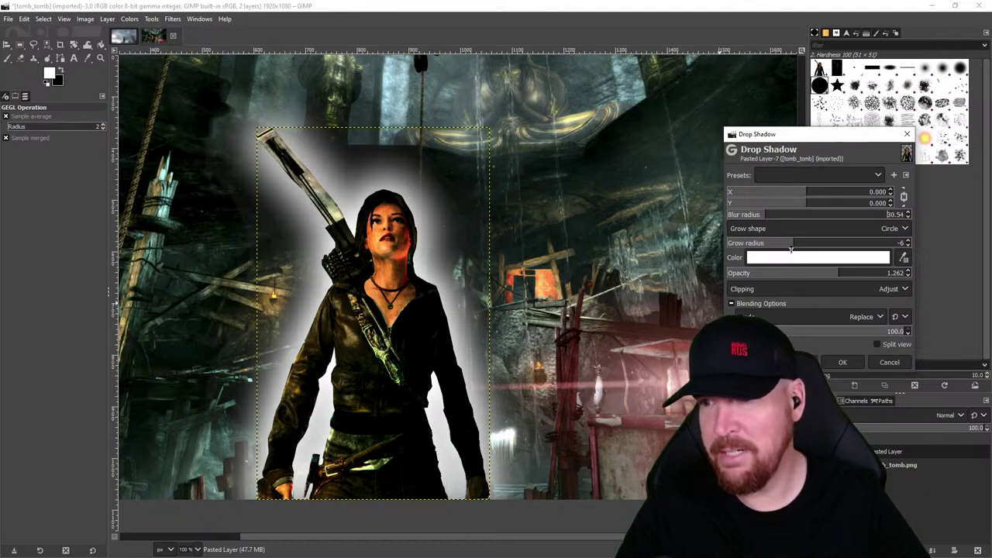
pyautogui.moveTo(728, 250); pyautogui.dragTo(805, 248)
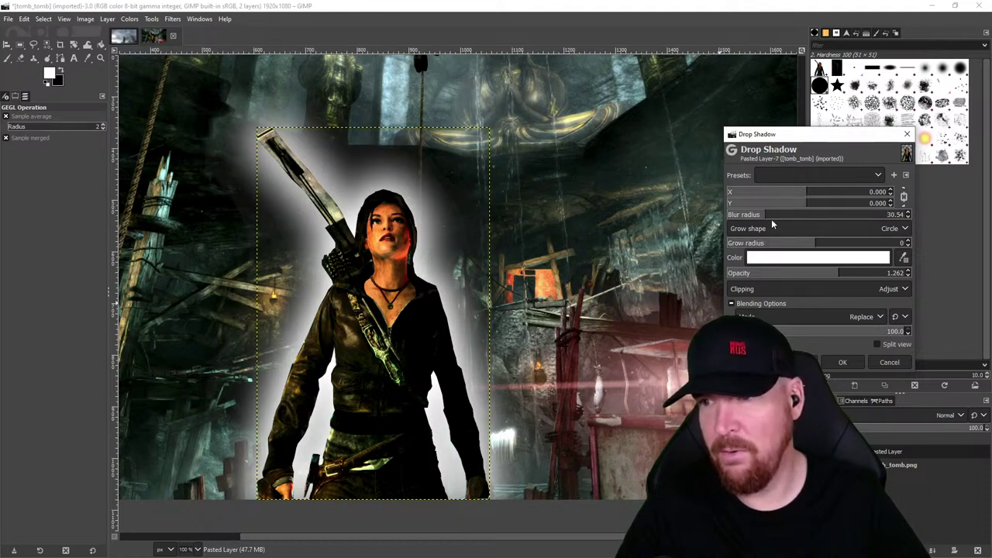
# - Set the drop shadow's blur radius to 0.38 and its grow radius to 4 for a hard white outline
pyautogui.moveTo(769, 218); pyautogui.dragTo(728, 222)
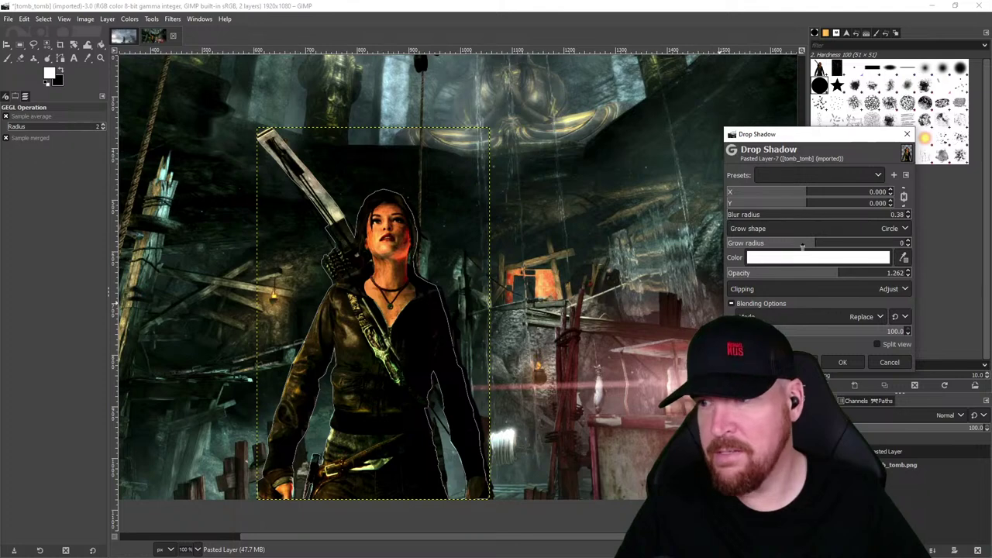
pyautogui.moveTo(824, 248); pyautogui.dragTo(833, 247)
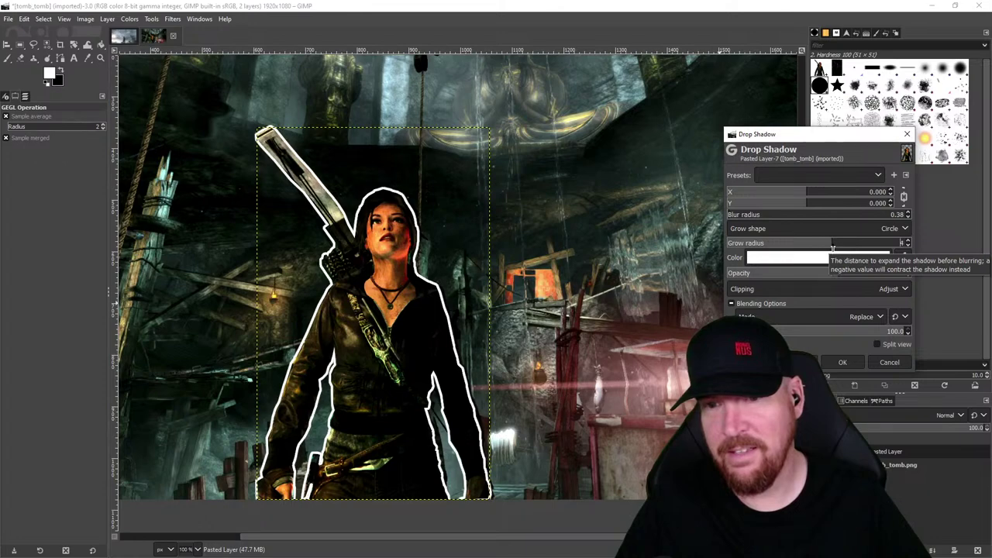
pyautogui.scroll(-3, 539, 299)
pyautogui.scroll(2, 539, 299)
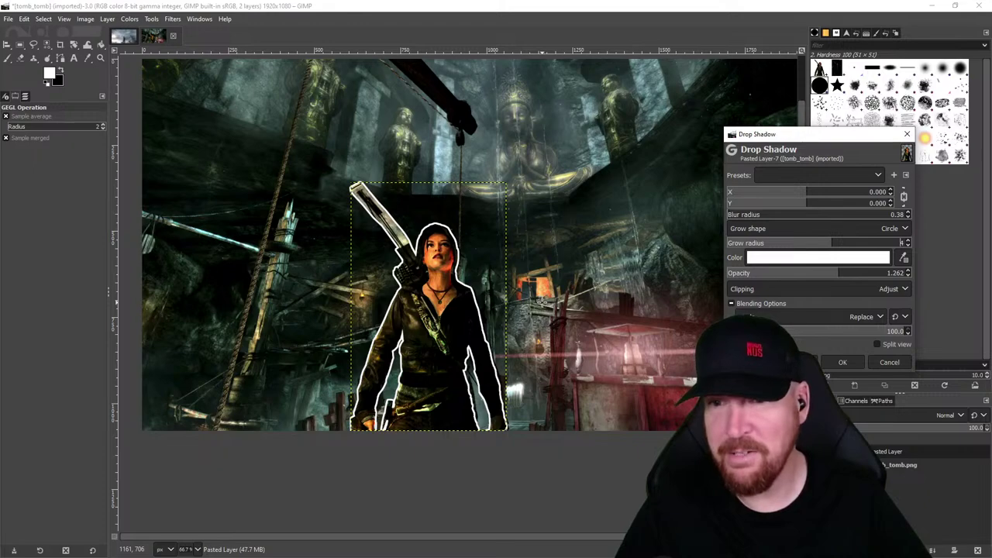
pyautogui.scroll(1, 541, 302)
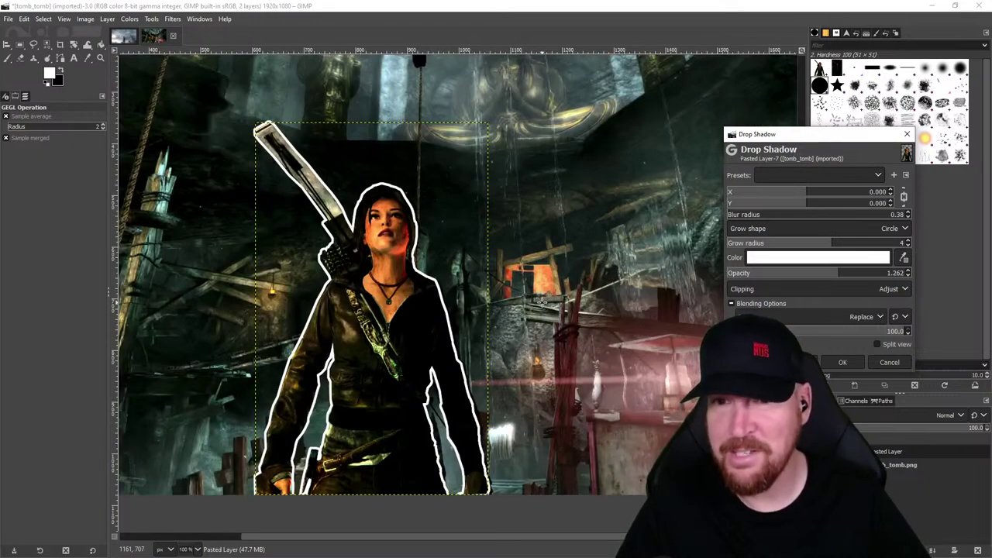
# - Try a thinner outline around the character with a grow radius of 1
pyautogui.moveTo(832, 246)
pyautogui.mouseDown()
pyautogui.moveTo(855, 246)
pyautogui.moveTo(822, 255)
pyautogui.mouseUp()
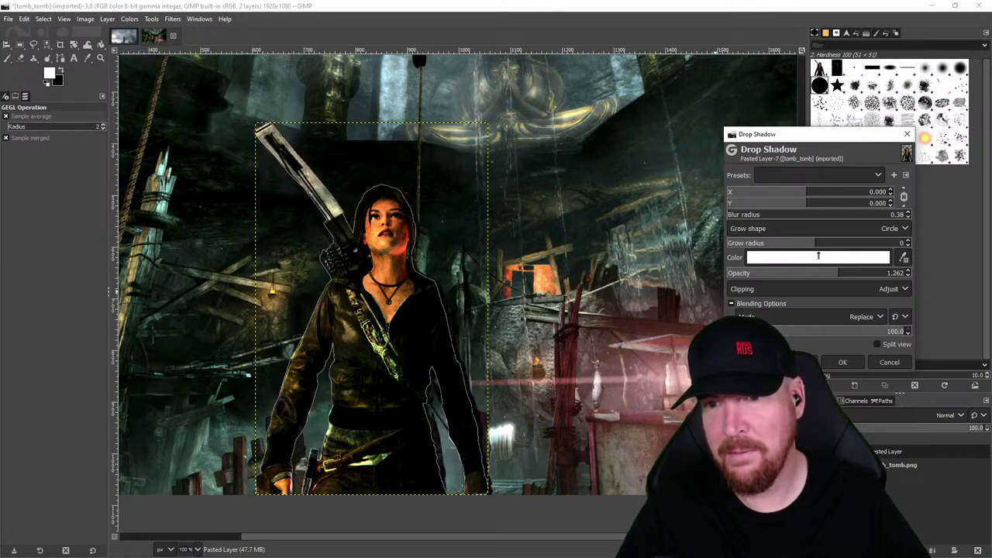
pyautogui.moveTo(818, 256); pyautogui.dragTo(820, 256)
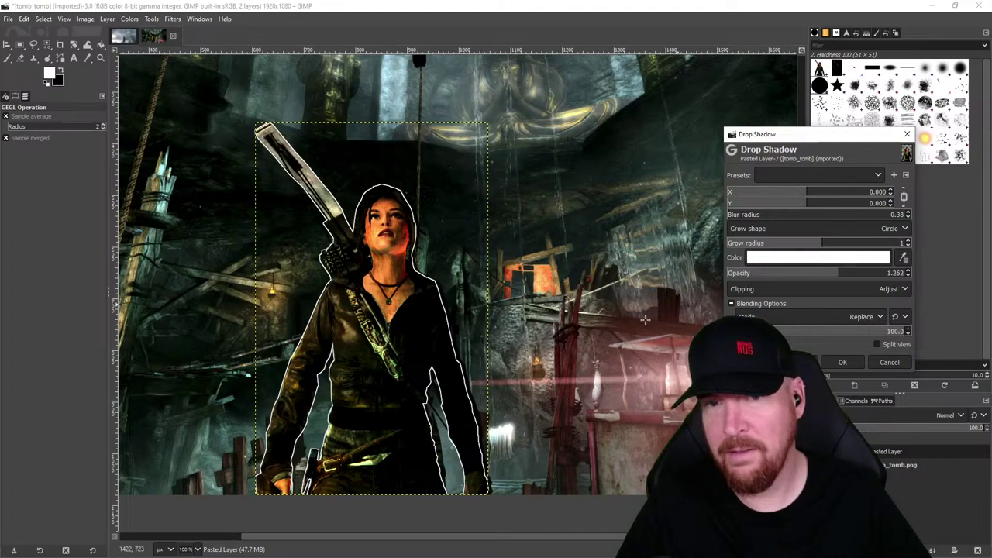
pyautogui.scroll(-2, 576, 346)
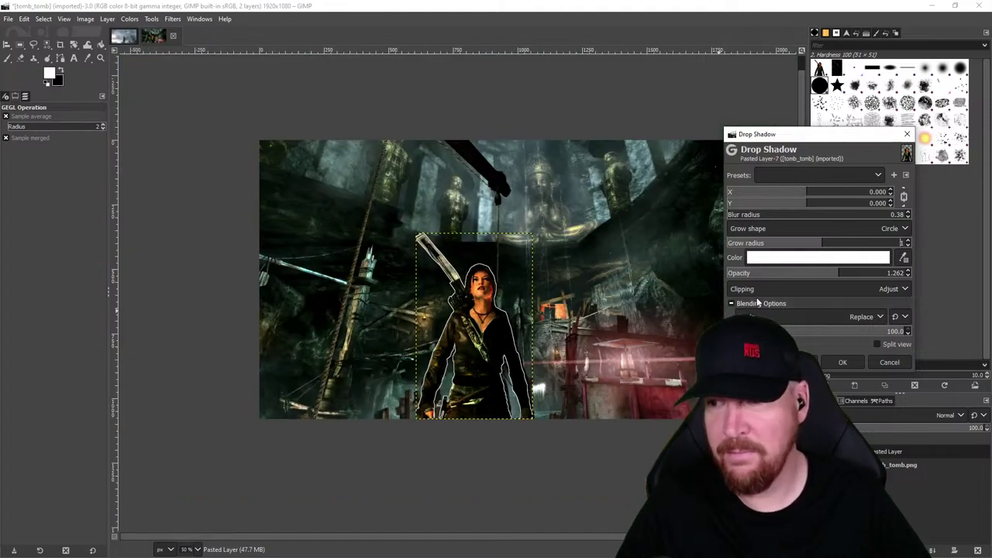
# - Try grey and muted yellow shades for the drop shadow, settling on red (cb0000)
pyautogui.click(796, 258)
pyautogui.moveTo(727, 253); pyautogui.dragTo(697, 271)
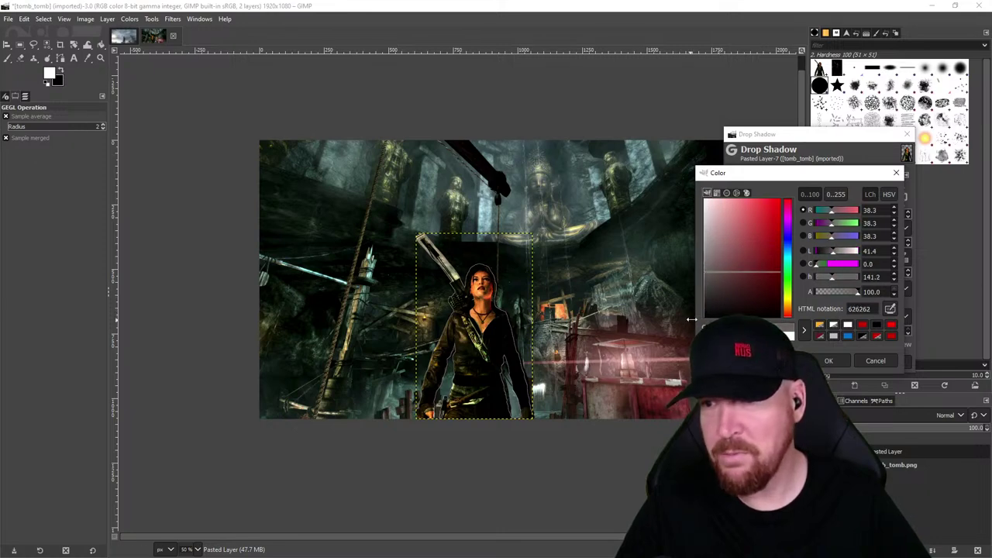
pyautogui.click(788, 290)
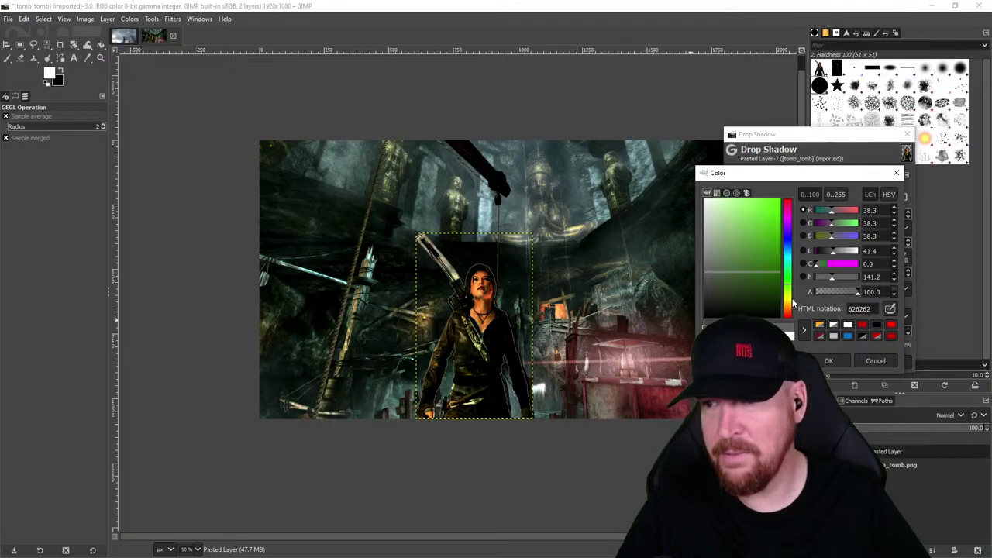
pyautogui.click(788, 304)
pyautogui.moveTo(707, 274); pyautogui.dragTo(713, 251)
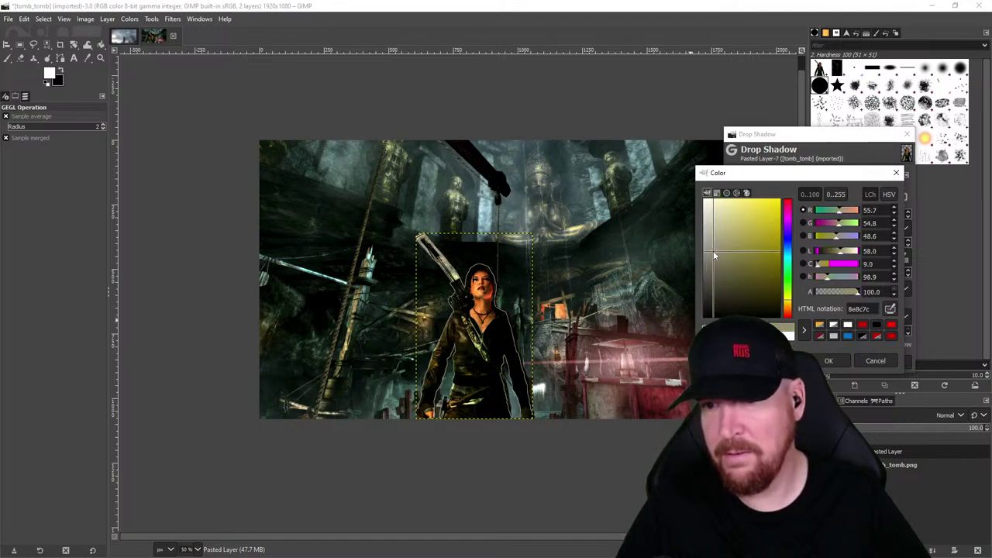
pyautogui.click(862, 325)
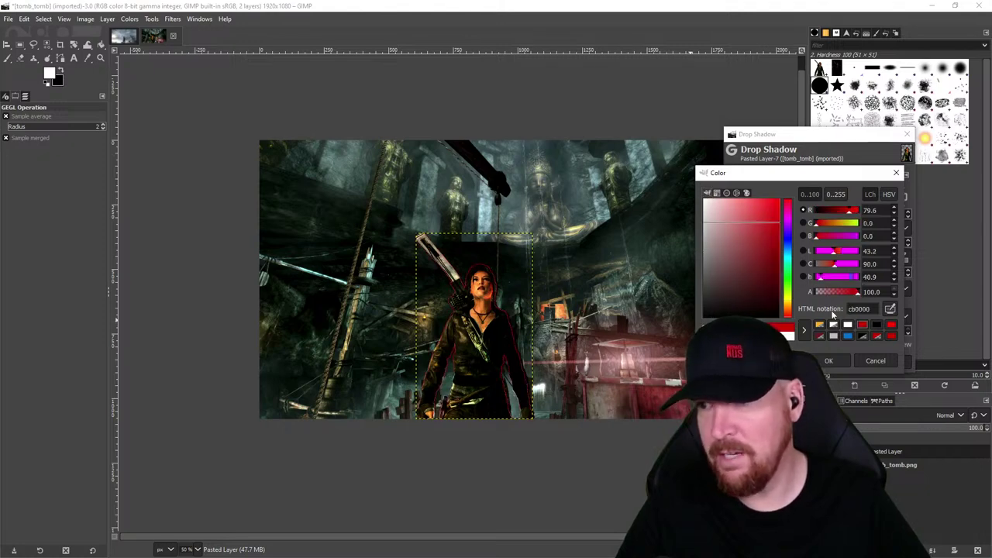
pyautogui.click(828, 360)
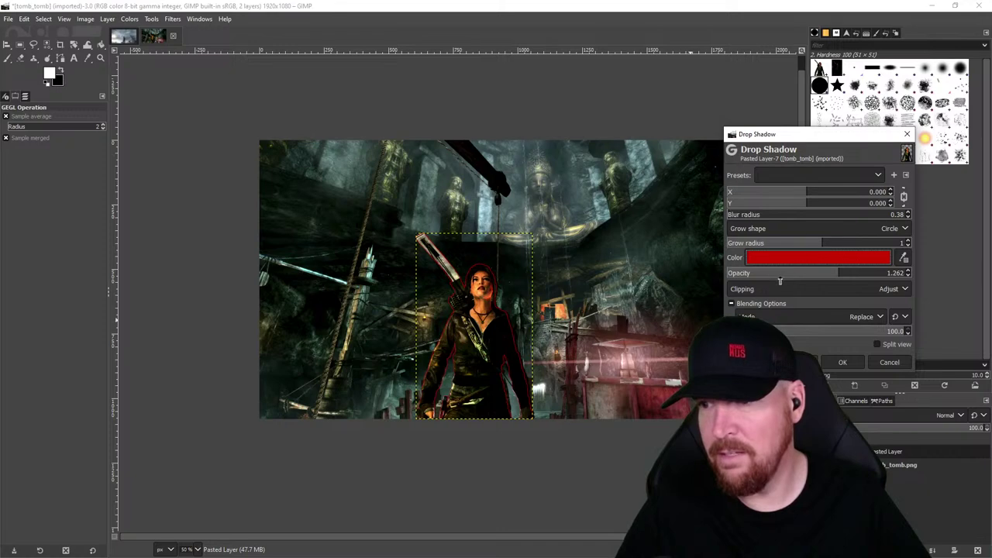
# - Lower the drop shadow's opacity to 0.145 and set its color back to white (ffffff)
pyautogui.moveTo(779, 281); pyautogui.dragTo(740, 280)
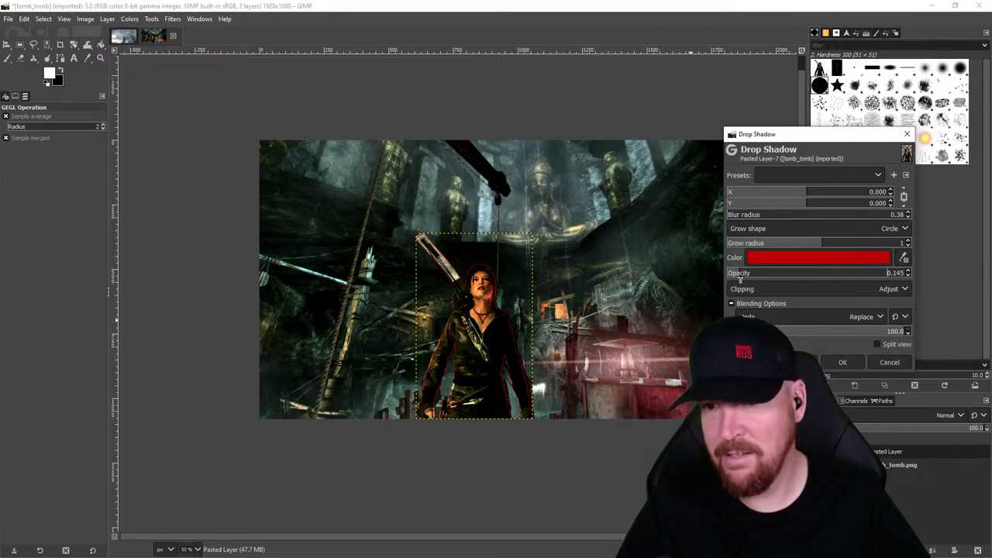
pyautogui.click(776, 256)
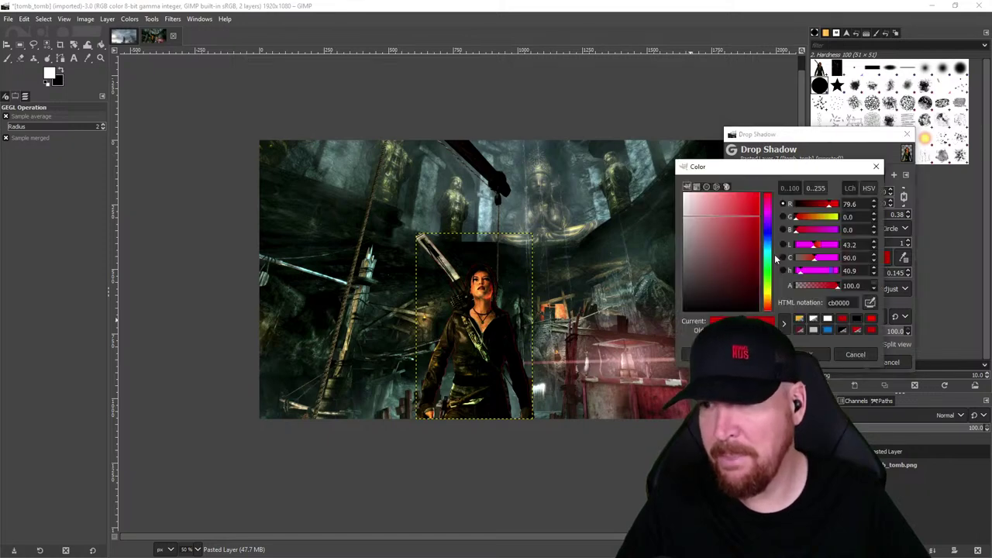
pyautogui.moveTo(706, 224); pyautogui.dragTo(685, 194)
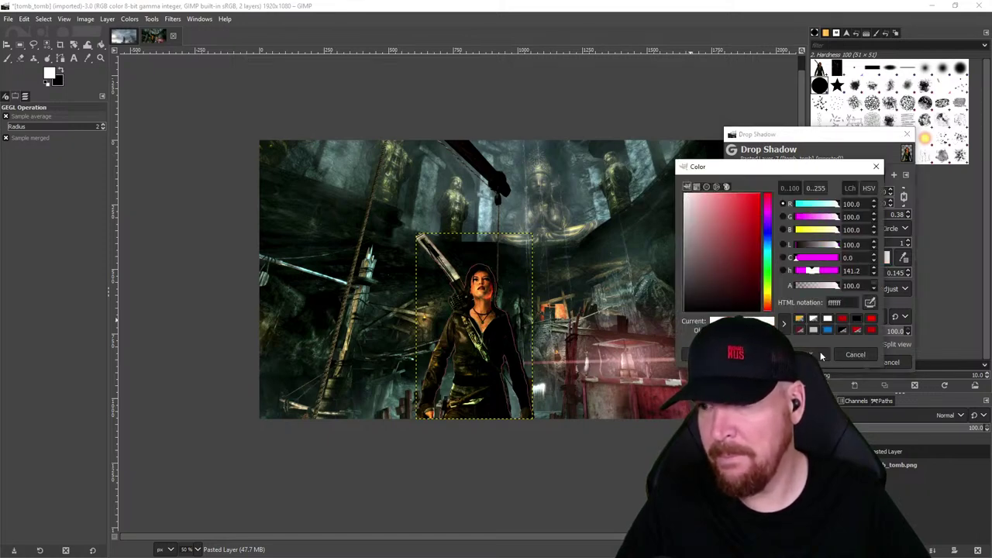
pyautogui.click(820, 353)
# - Thicken the character's white outline with a grow radius of 6 and raise the opacity to 0.645
pyautogui.moveTo(748, 275); pyautogui.dragTo(764, 275)
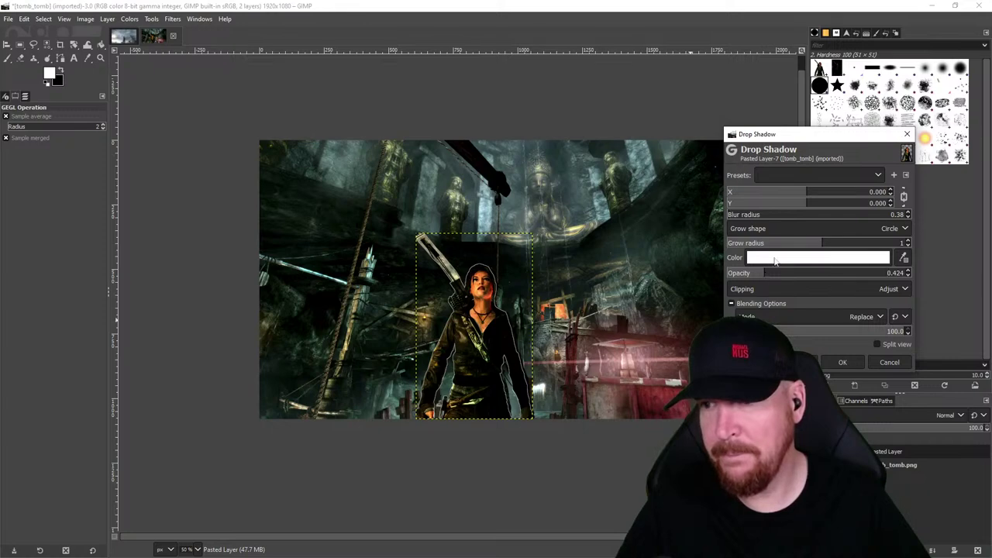
pyautogui.moveTo(822, 243); pyautogui.dragTo(730, 282)
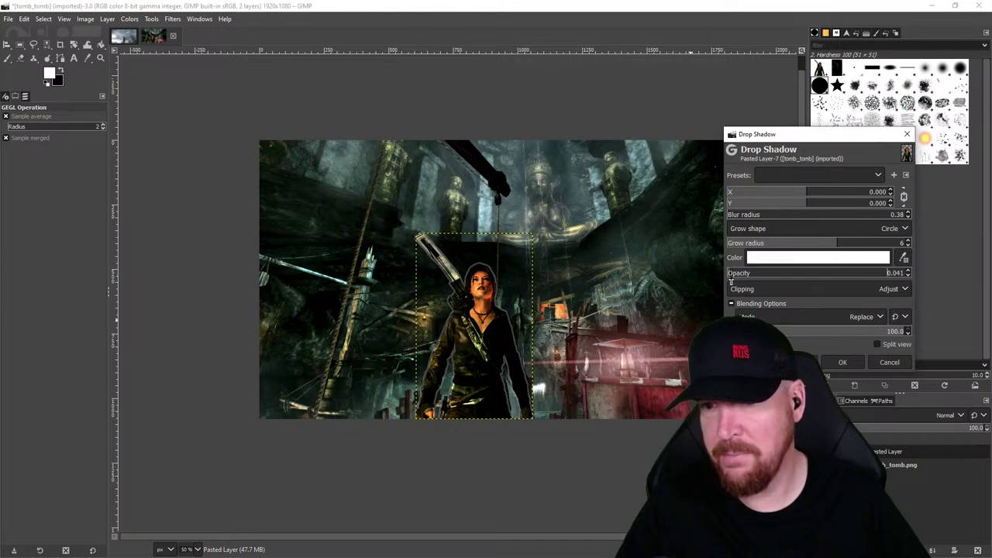
pyautogui.moveTo(730, 282); pyautogui.dragTo(784, 280)
pyautogui.scroll(1, 468, 330)
pyautogui.scroll(3, 468, 330)
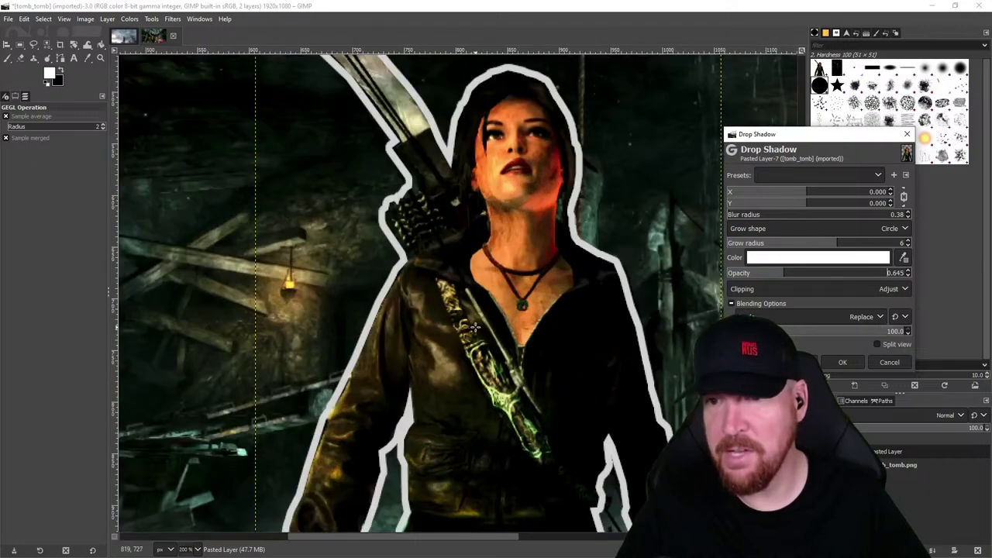
pyautogui.scroll(-3, 470, 331)
pyautogui.moveTo(543, 344); pyautogui.dragTo(484, 358)
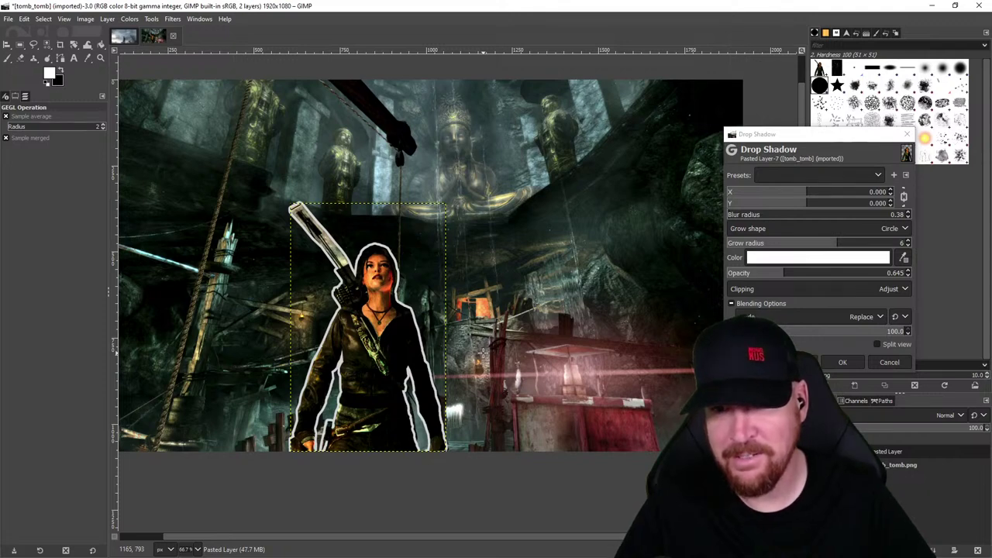
pyautogui.moveTo(353, 346); pyautogui.dragTo(439, 355)
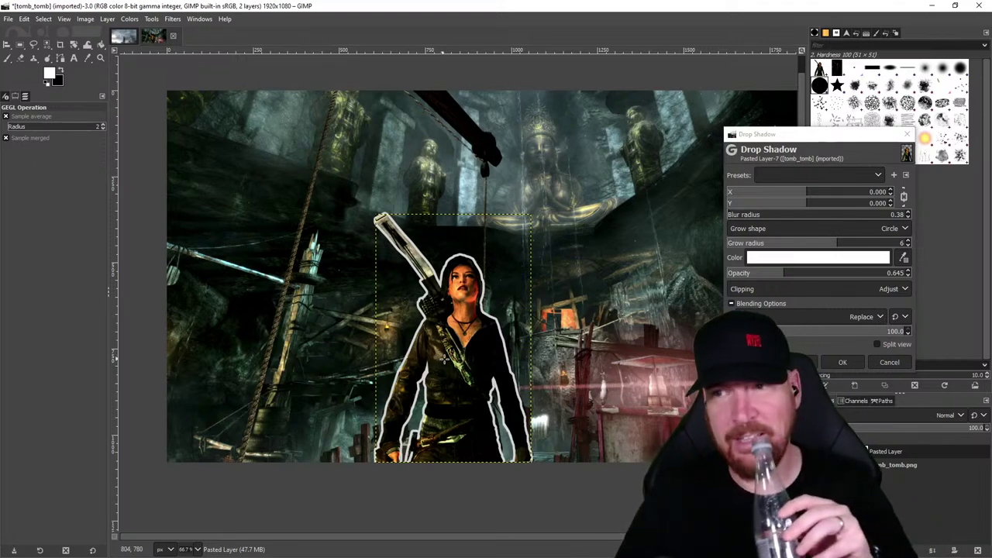
# - Set the drop shadow's opacity to 2.000 and apply the filter to the character layer
pyautogui.click(813, 278)
pyautogui.moveTo(814, 276); pyautogui.dragTo(912, 273)
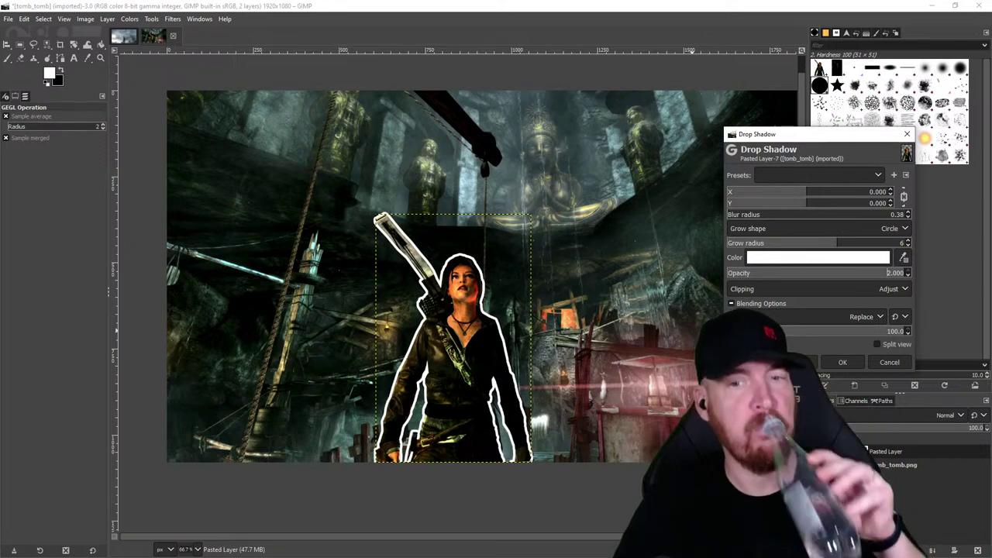
pyautogui.click(843, 363)
pyautogui.rightClick(883, 456)
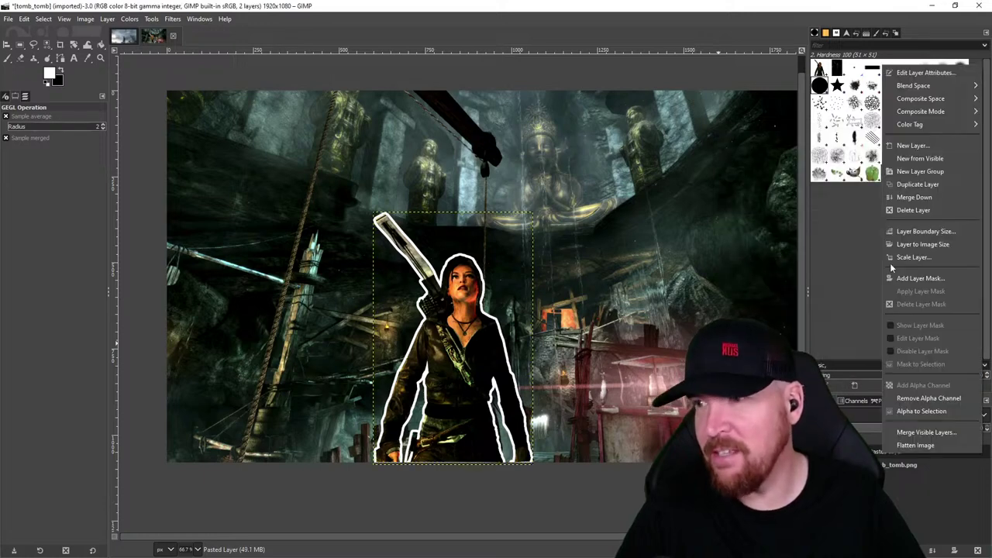
pyautogui.click(915, 183)
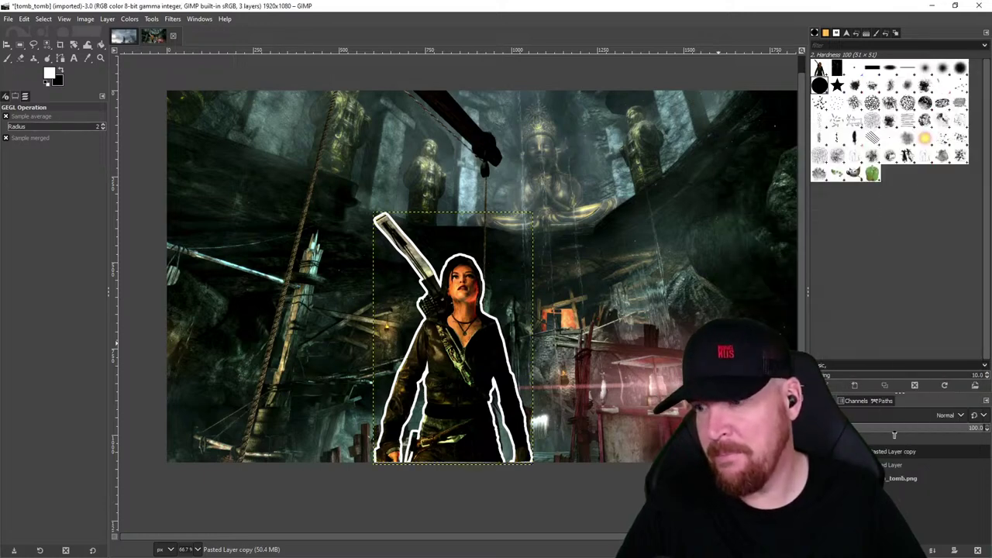
pyautogui.hotkey('ctrl', 'z')
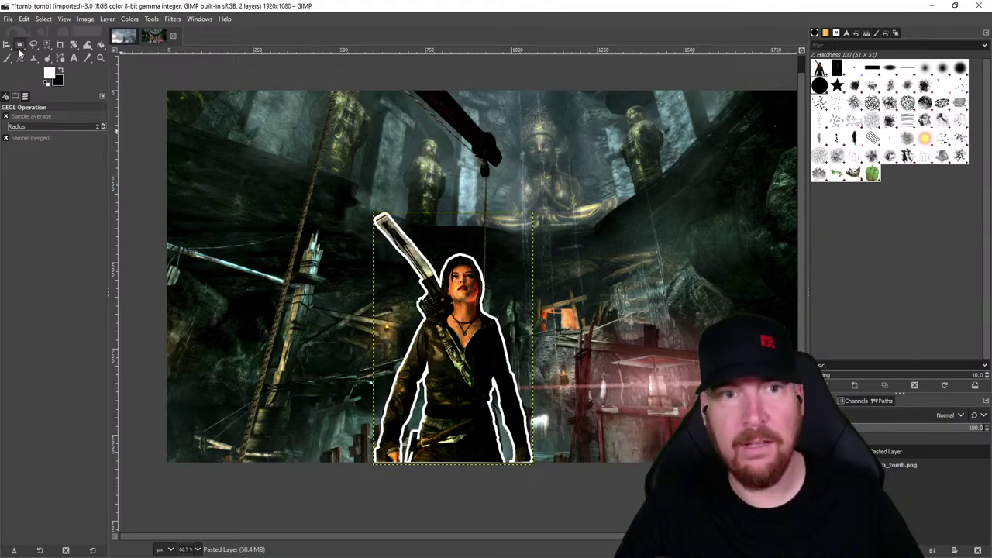
# - Duplicate the outlined character layer and select the original Pasted Layer beneath the copy
pyautogui.rightClick(884, 453)
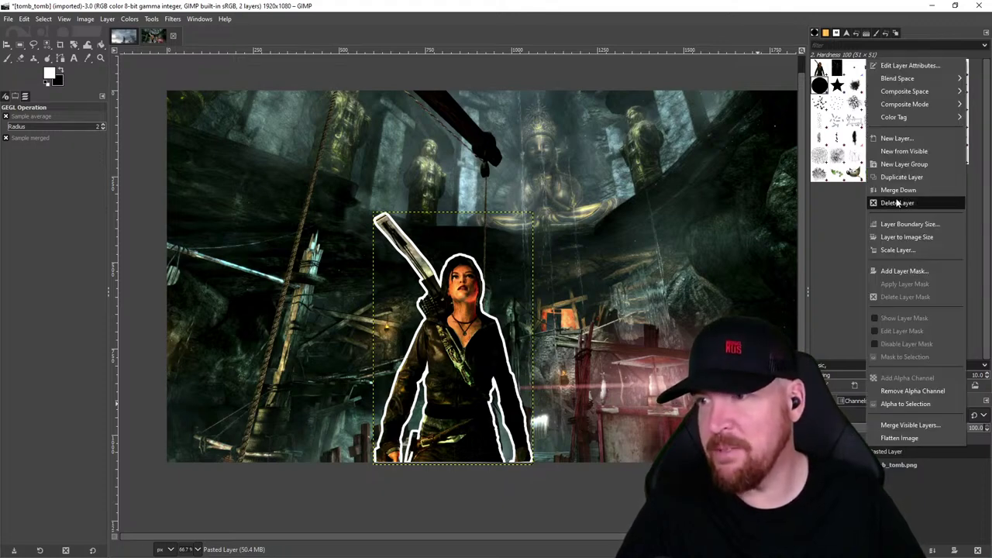
pyautogui.click(899, 180)
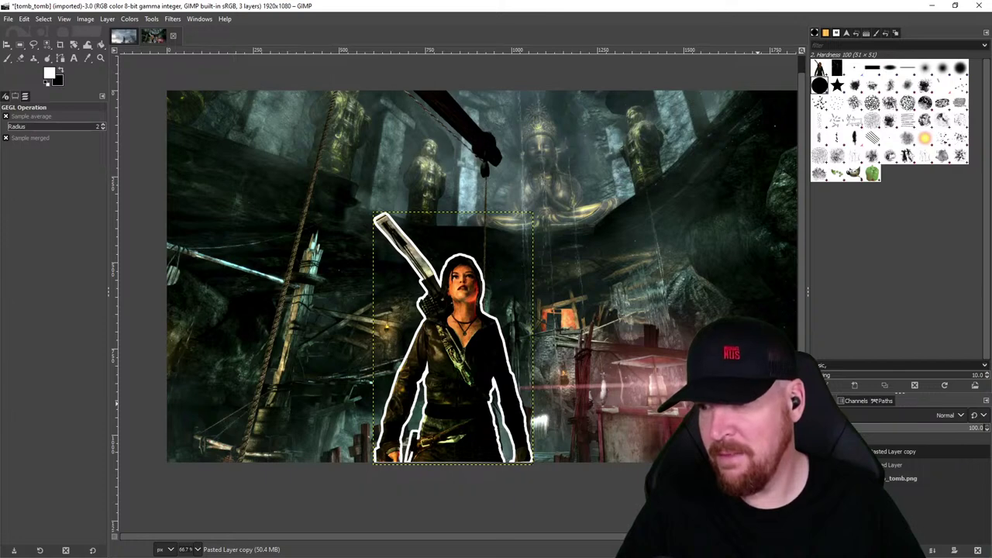
pyautogui.click(891, 465)
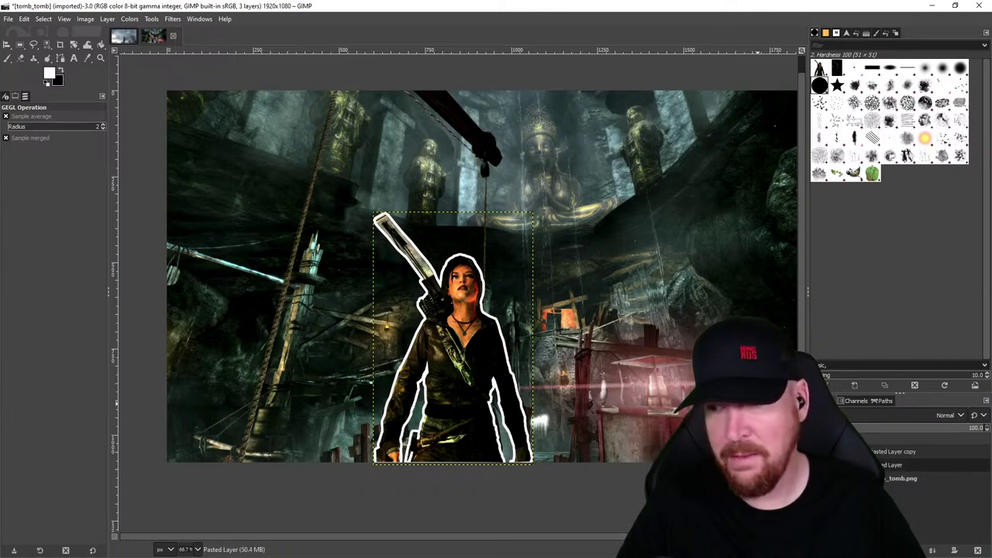
# - Undo the layer duplication and the drop shadow, and duplicate the plain character layer without its outline
pyautogui.hotkey('ctrl', 'z')
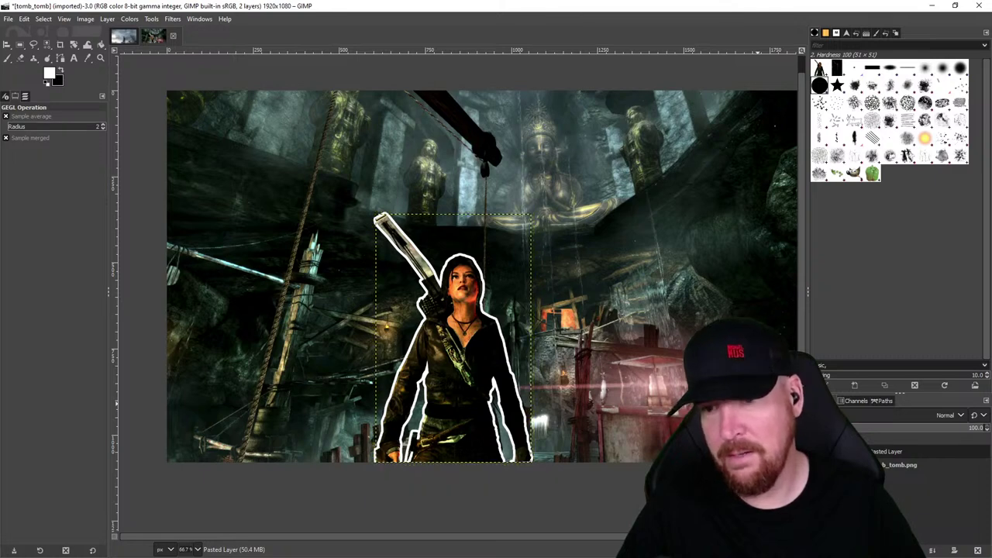
pyautogui.hotkey('ctrl', 'z')
pyautogui.rightClick(884, 451)
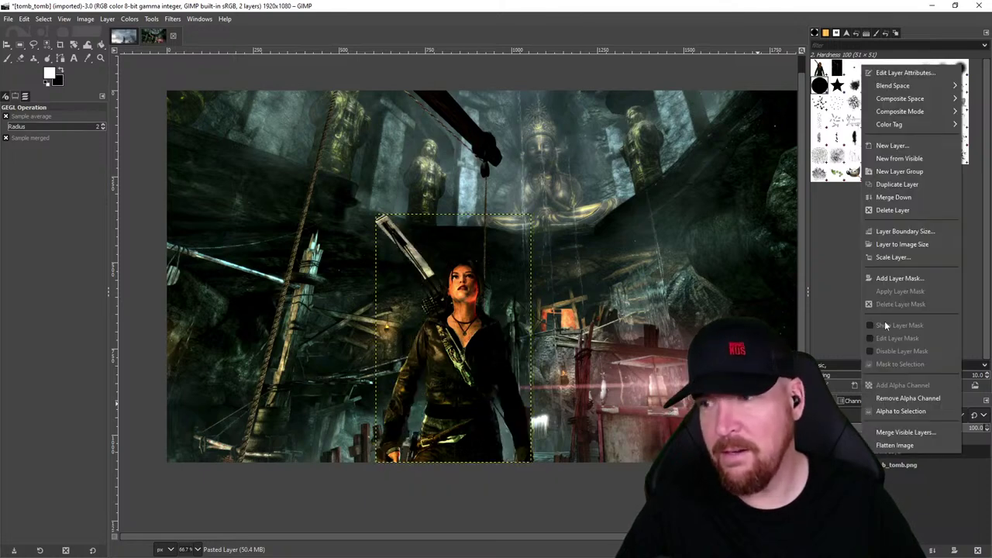
pyautogui.click(899, 184)
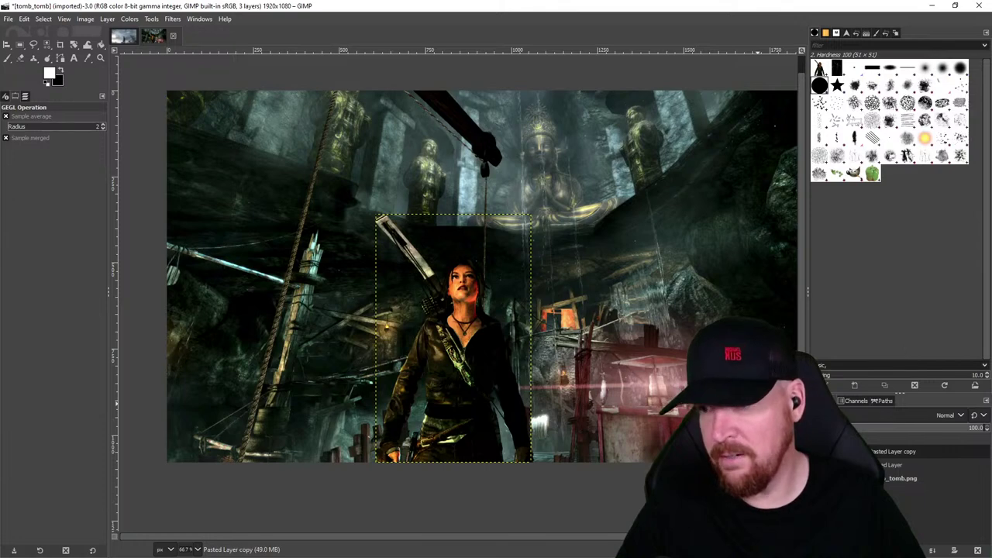
# - Repeat the last Drop Shadow filter on the original Pasted Layer beneath the copy and hide that outlined layer
pyautogui.click(152, 18)
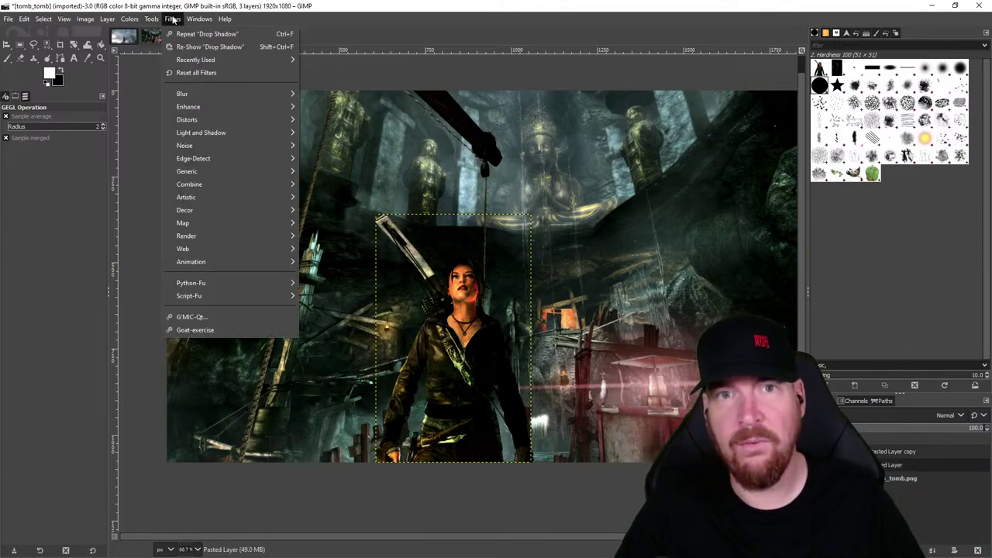
pyautogui.click(179, 34)
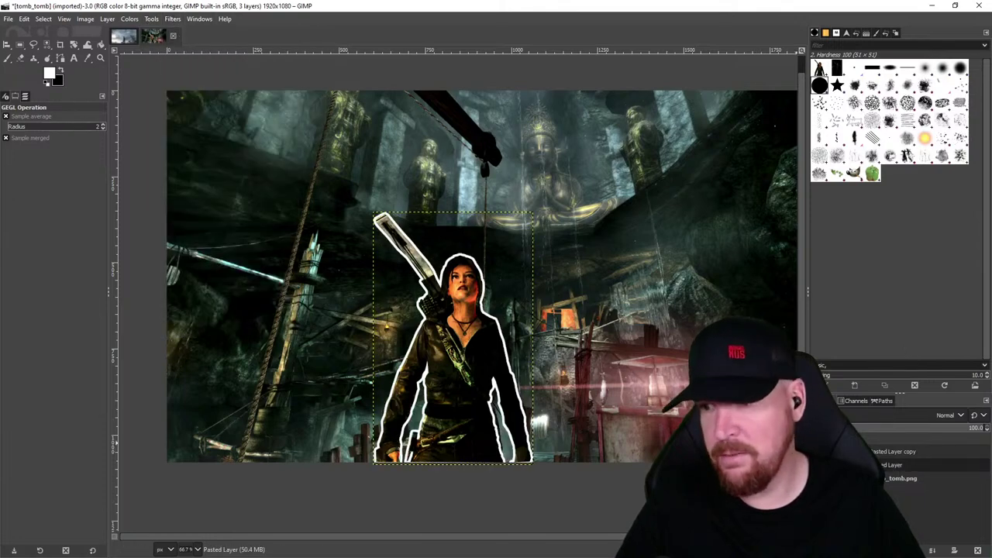
pyautogui.hotkey('ctrl', 'z')
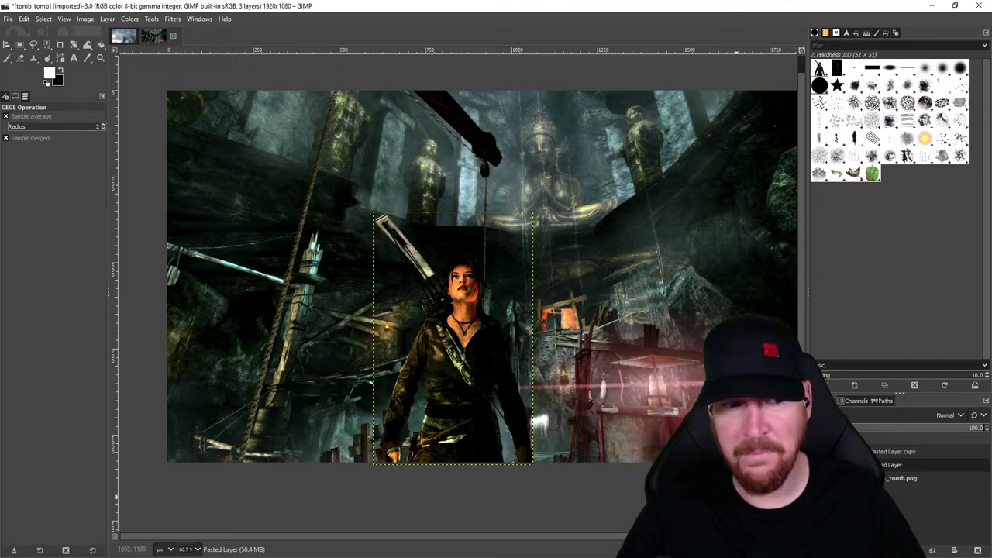
pyautogui.hotkey('ctrl', 'y')
pyautogui.hotkey('ctrl', 'z')
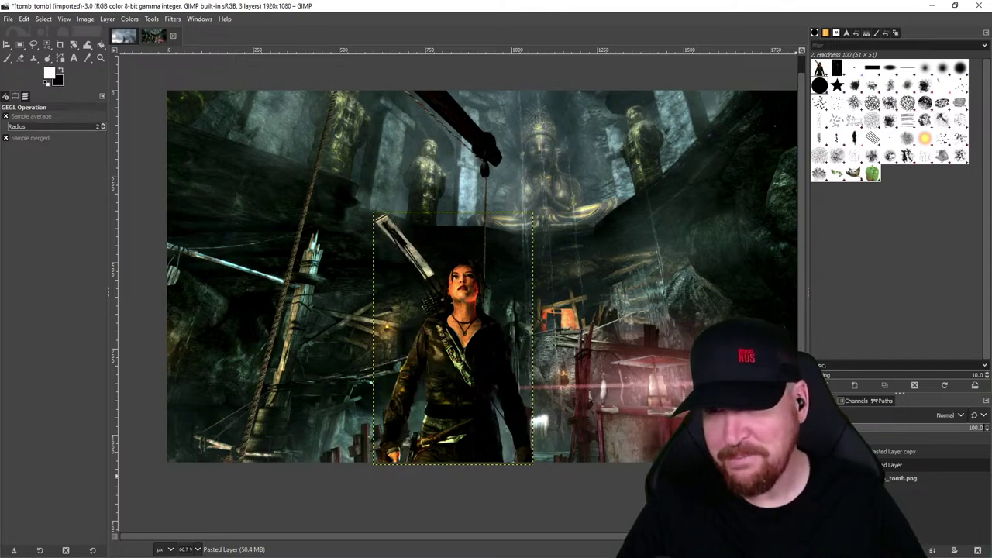
# - Open the earlier thumbnail file tomb_roth.xcf from the YouTubeChannel folder
pyautogui.scroll(-2, 507, 354)
pyautogui.scroll(1, 509, 355)
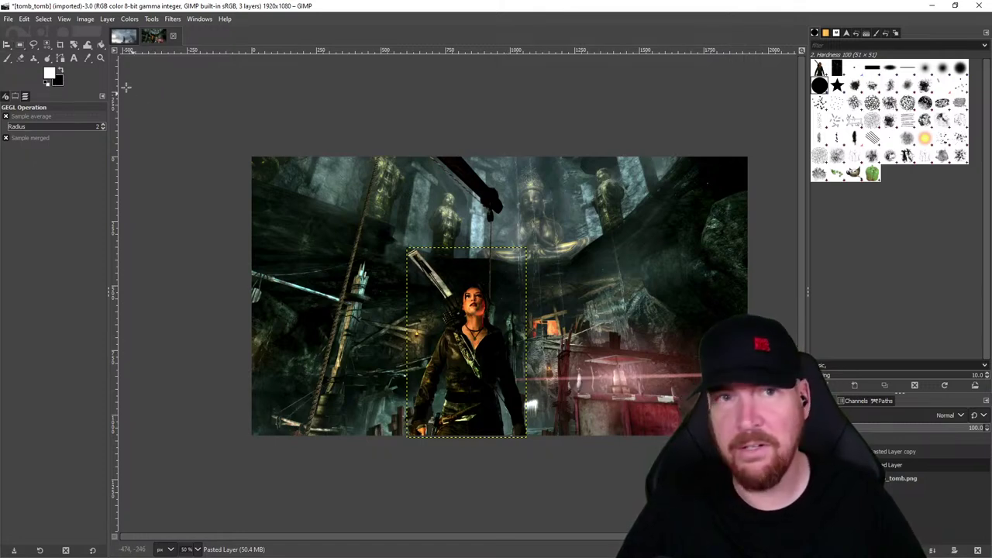
pyautogui.click(80, 20)
pyautogui.click(7, 19)
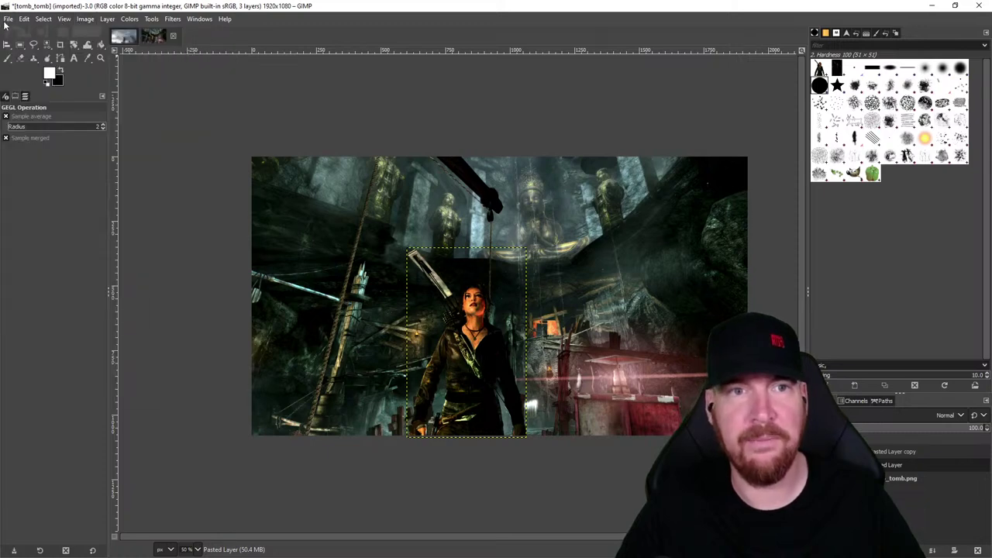
pyautogui.click(7, 19)
pyautogui.click(23, 60)
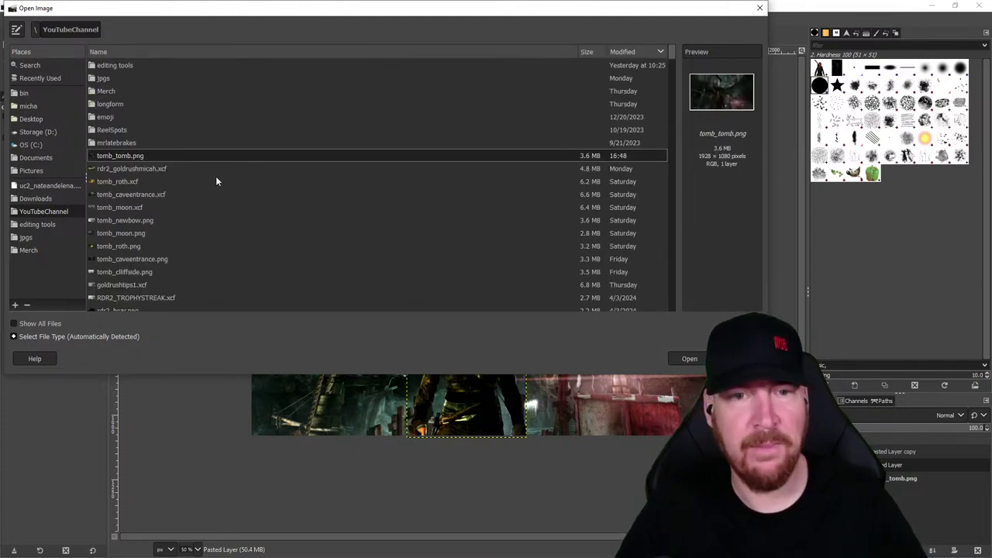
pyautogui.click(141, 171)
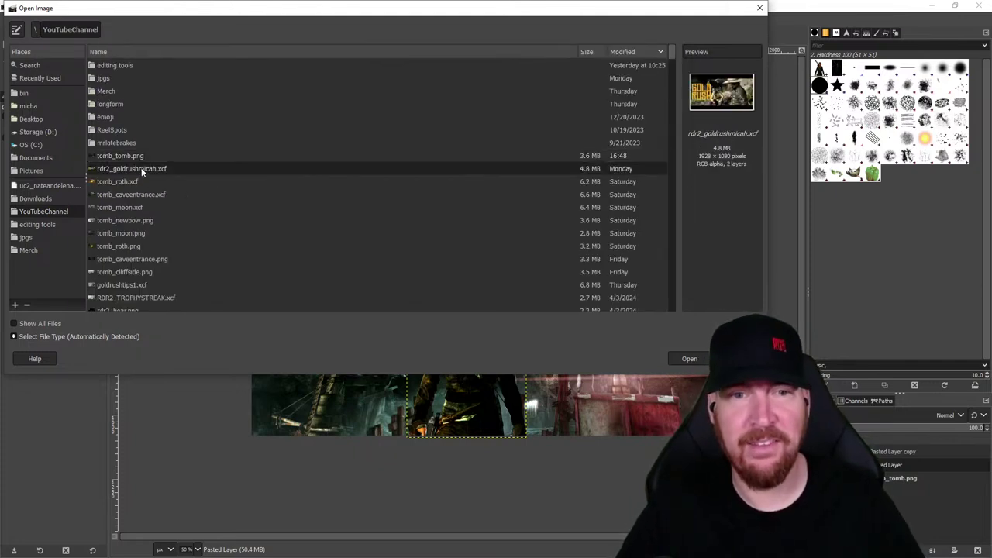
pyautogui.click(123, 193)
pyautogui.click(124, 181)
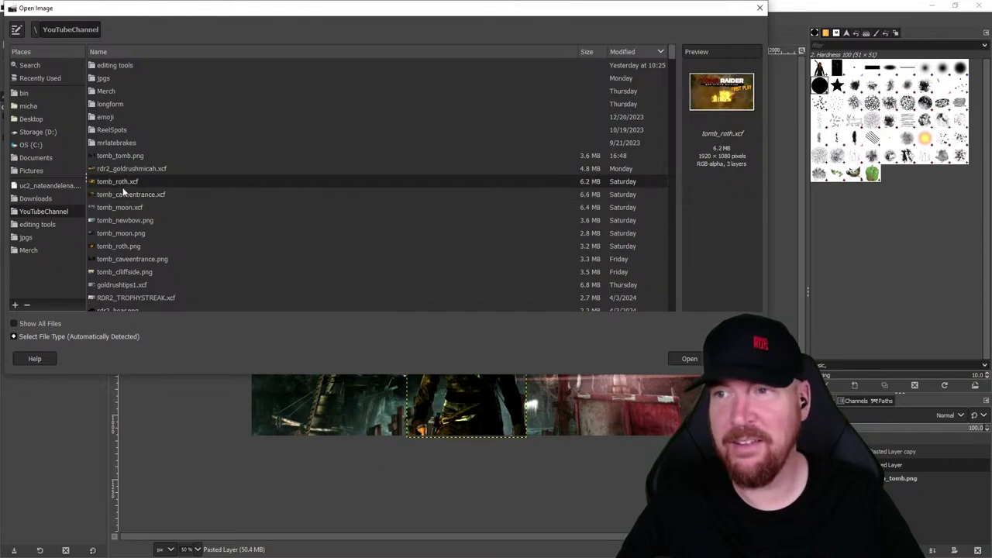
pyautogui.click(687, 358)
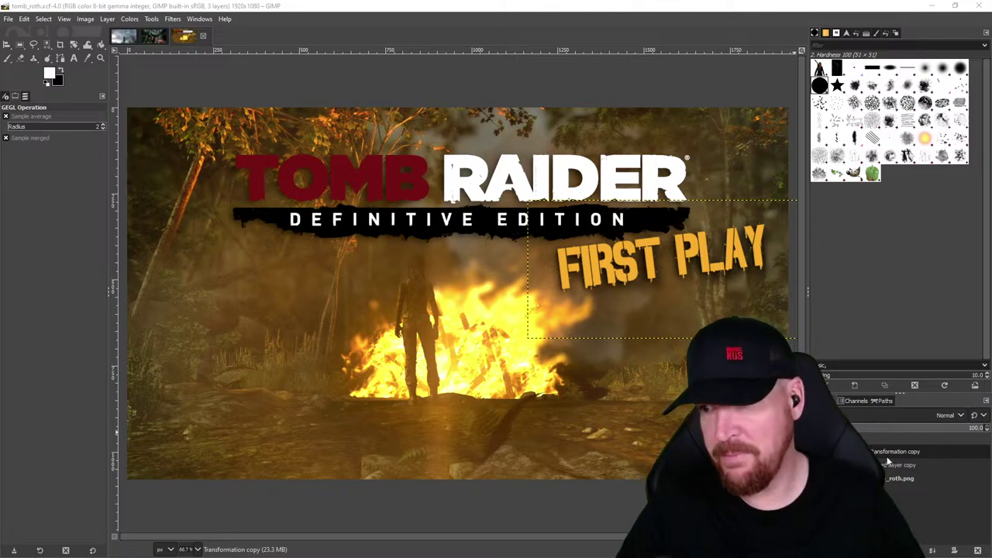
# - Copy the Tomb Raider Definitive Edition logo layer from tomb_roth.xcf and paste it in place into tomb_tomb as a new layer
pyautogui.click(887, 479)
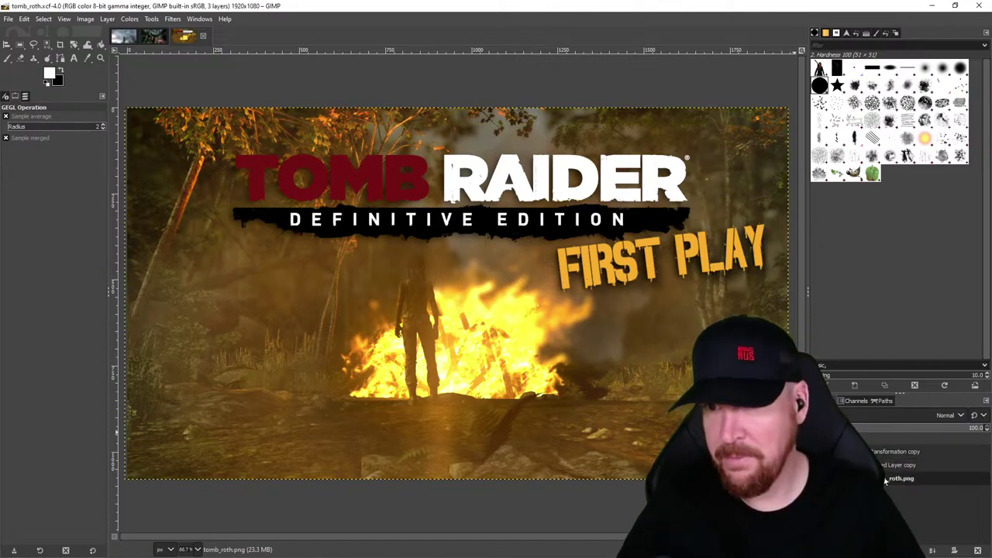
pyautogui.click(884, 465)
pyautogui.hotkey('ctrl', 'c')
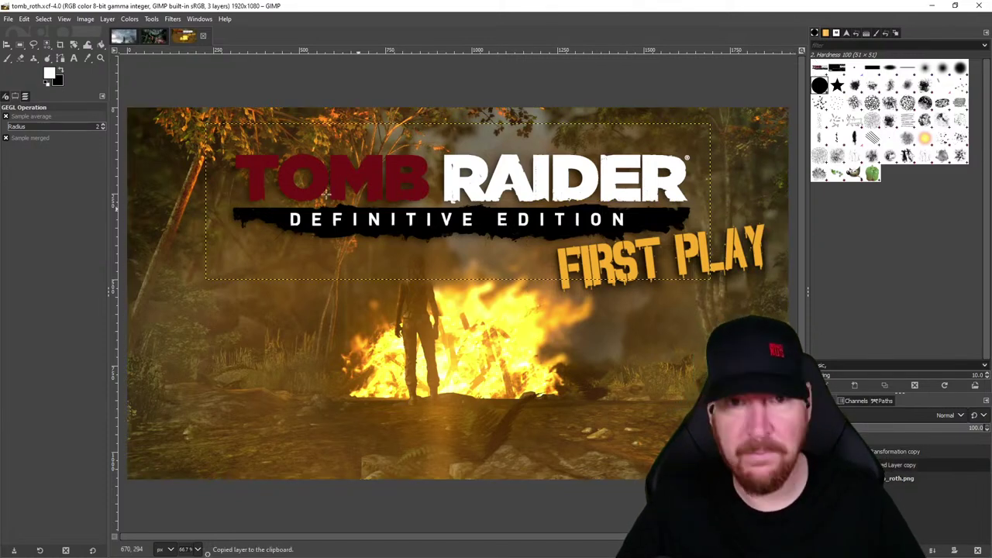
pyautogui.click(124, 37)
pyautogui.click(24, 18)
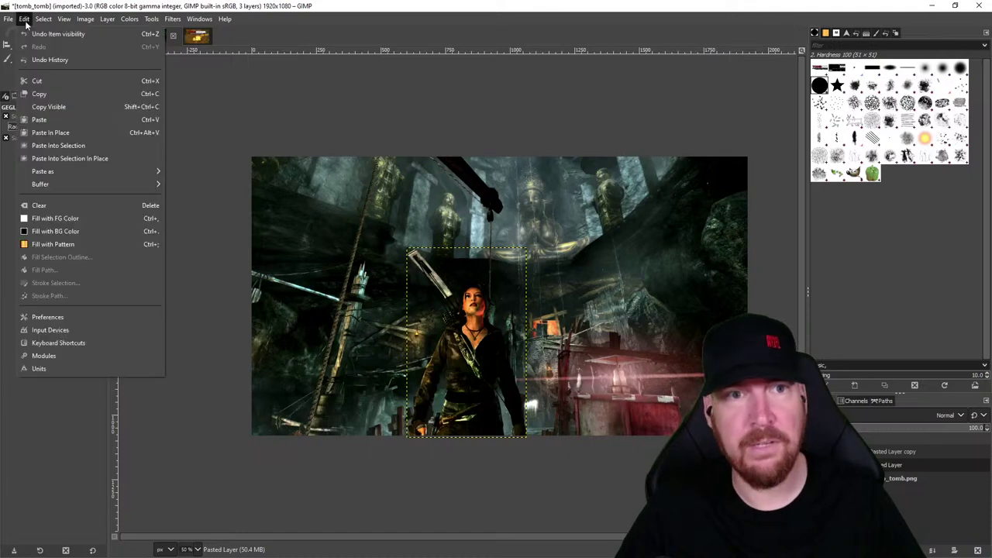
pyautogui.click(51, 133)
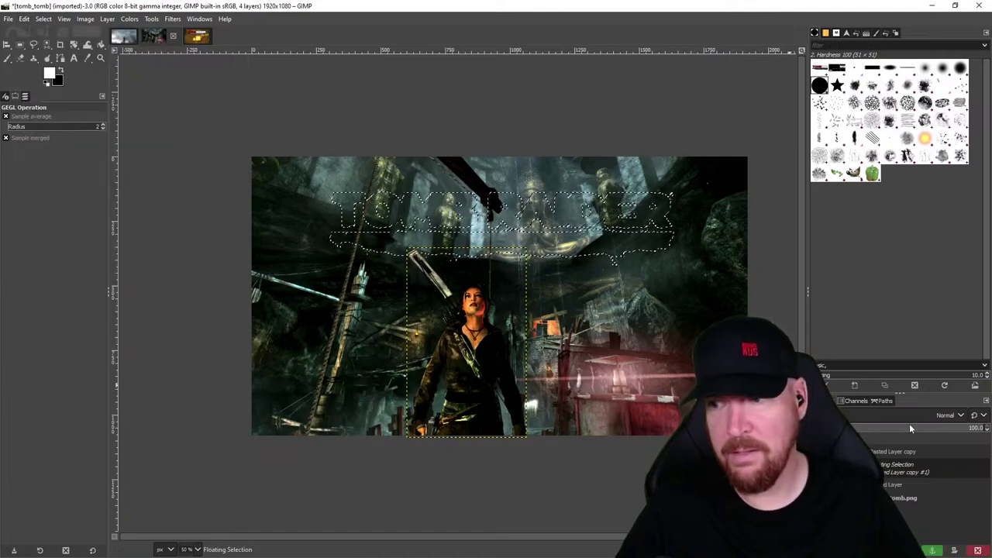
pyautogui.rightClick(899, 465)
pyautogui.click(836, 159)
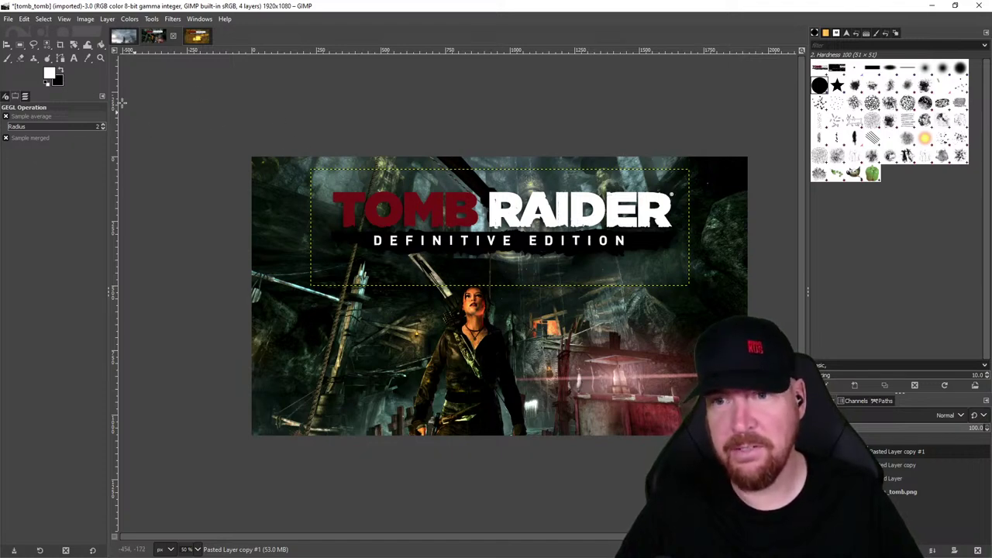
pyautogui.click(190, 39)
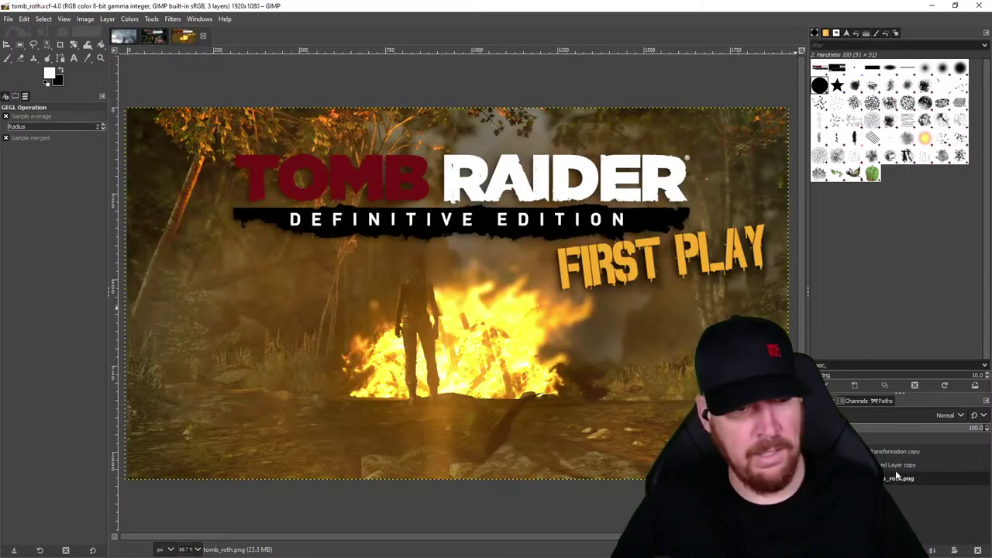
pyautogui.hotkey('ctrl', 'c')
pyautogui.click(155, 36)
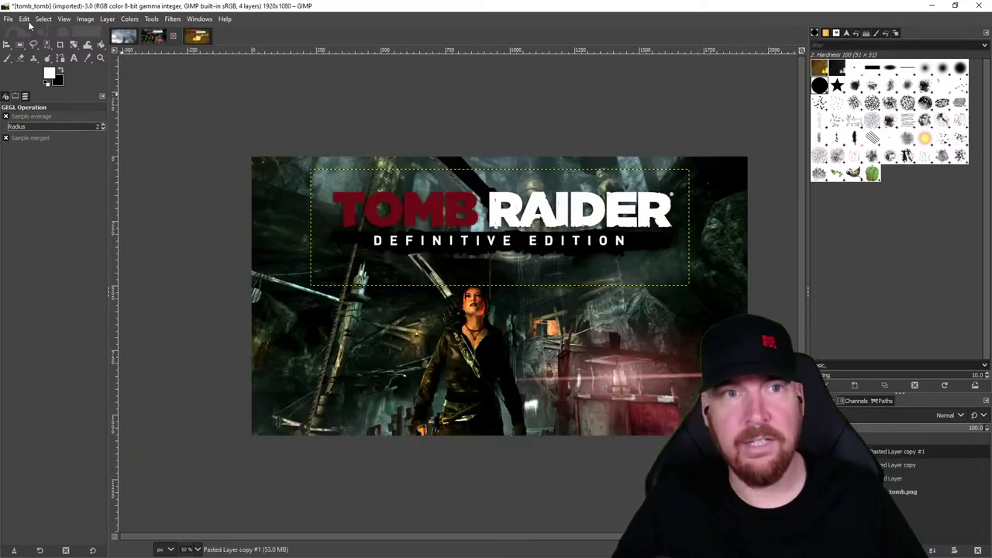
pyautogui.click(24, 19)
pyautogui.click(62, 132)
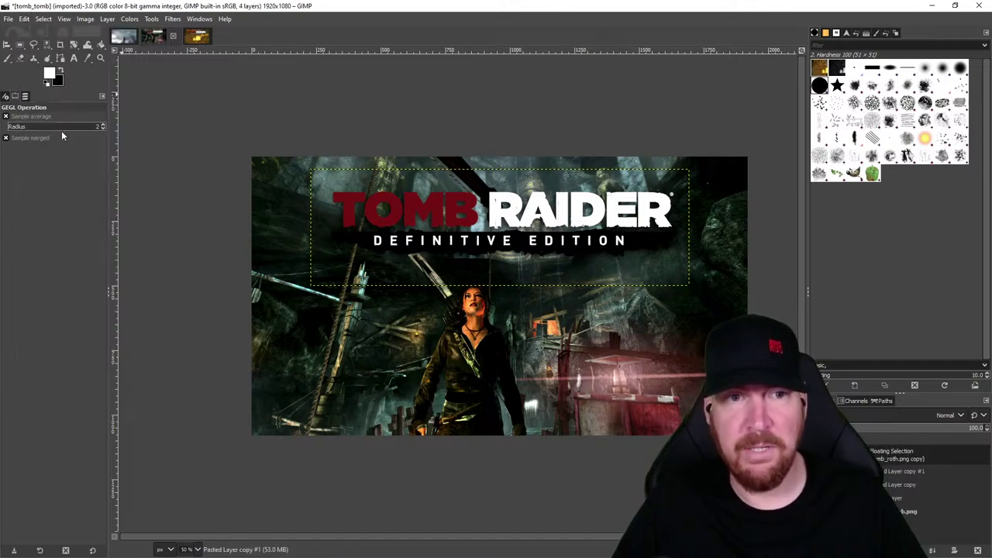
pyautogui.hotkey('ctrl', 'z')
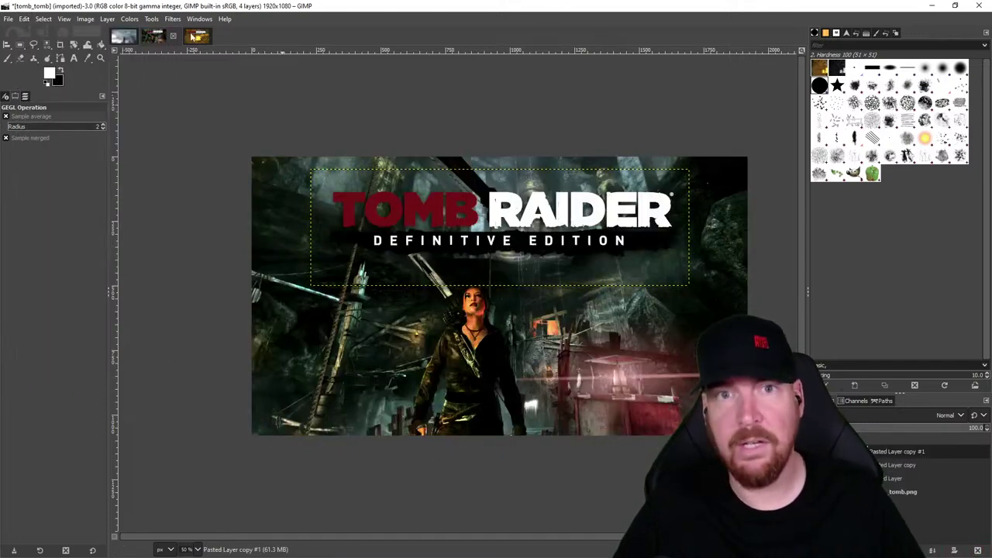
# - Copy the FIRST PLAY text layer from tomb_roth.xcf in place into tomb_tomb as a new layer and merge it down onto the logo layer
pyautogui.click(195, 36)
pyautogui.click(875, 455)
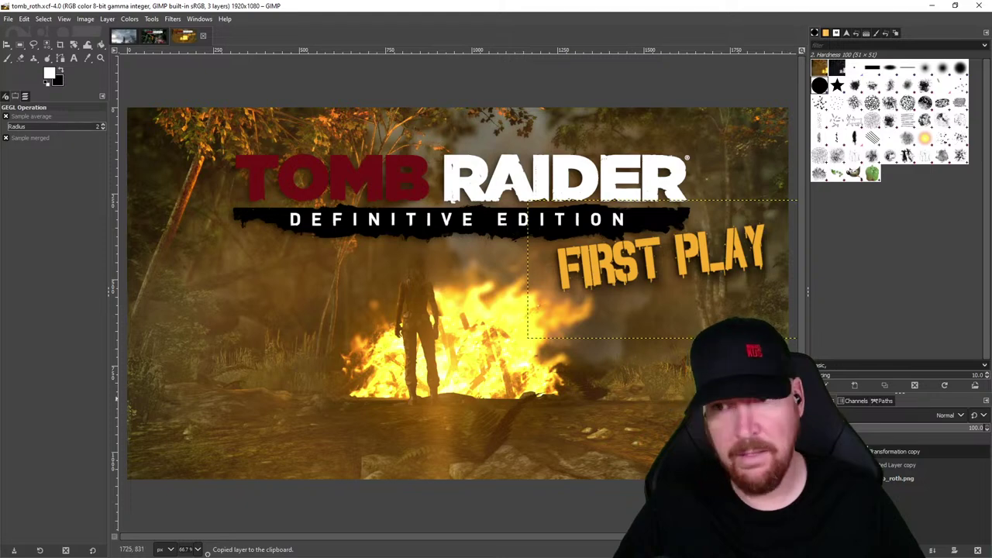
pyautogui.click(152, 37)
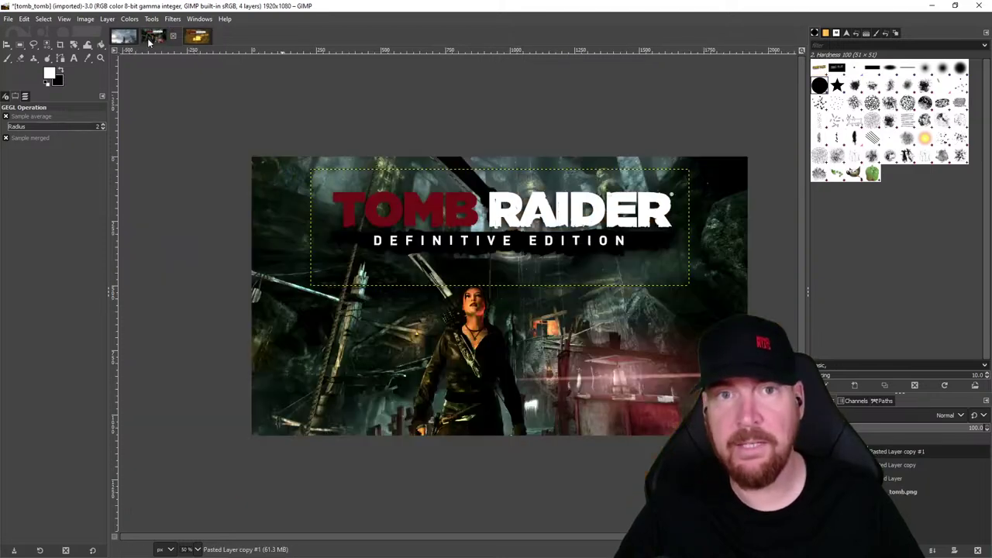
pyautogui.click(24, 19)
pyautogui.click(54, 132)
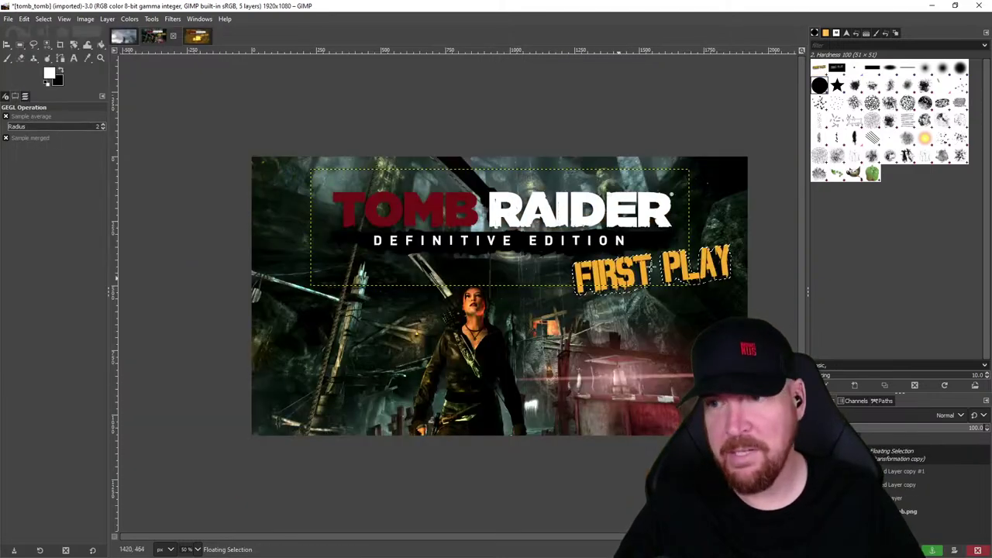
pyautogui.rightClick(866, 450)
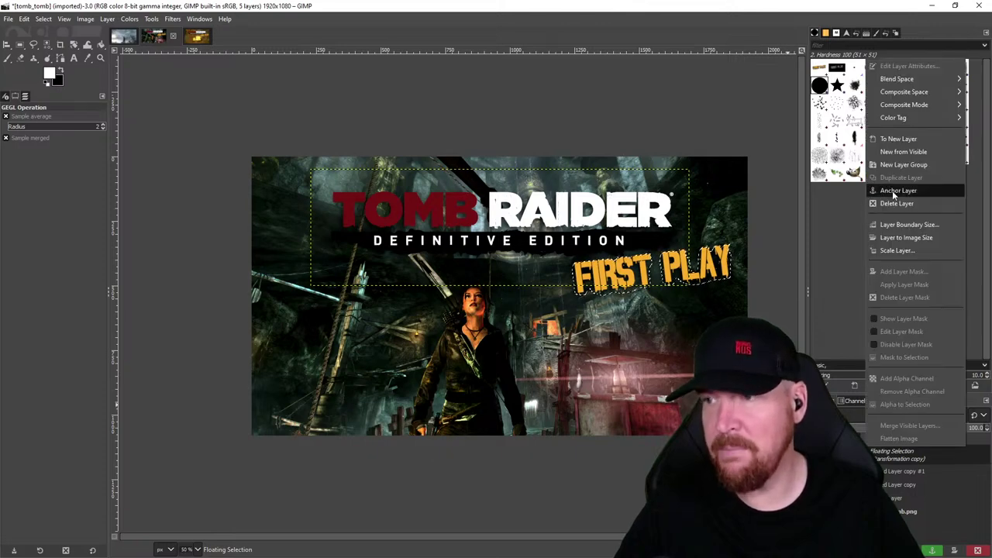
pyautogui.click(891, 137)
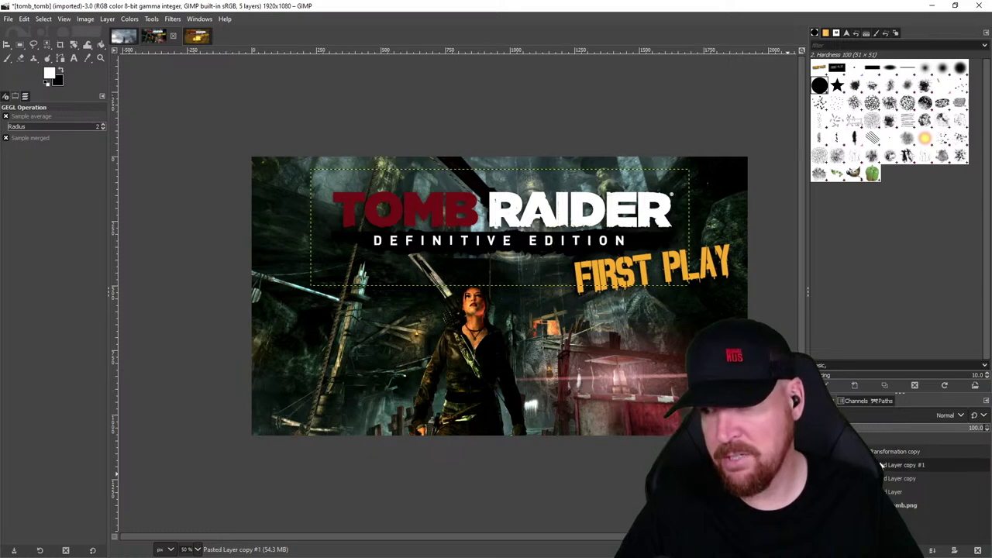
pyautogui.rightClick(892, 451)
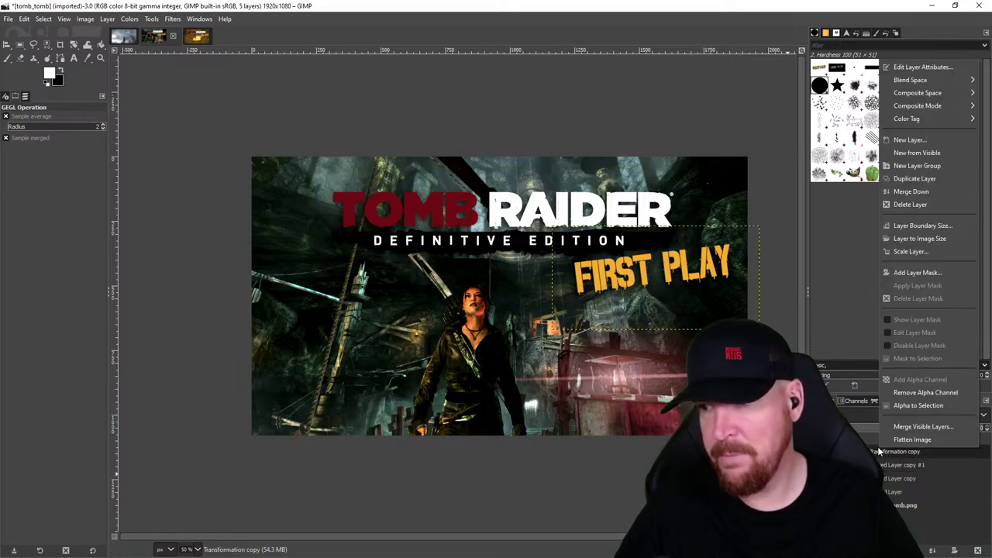
pyautogui.click(910, 191)
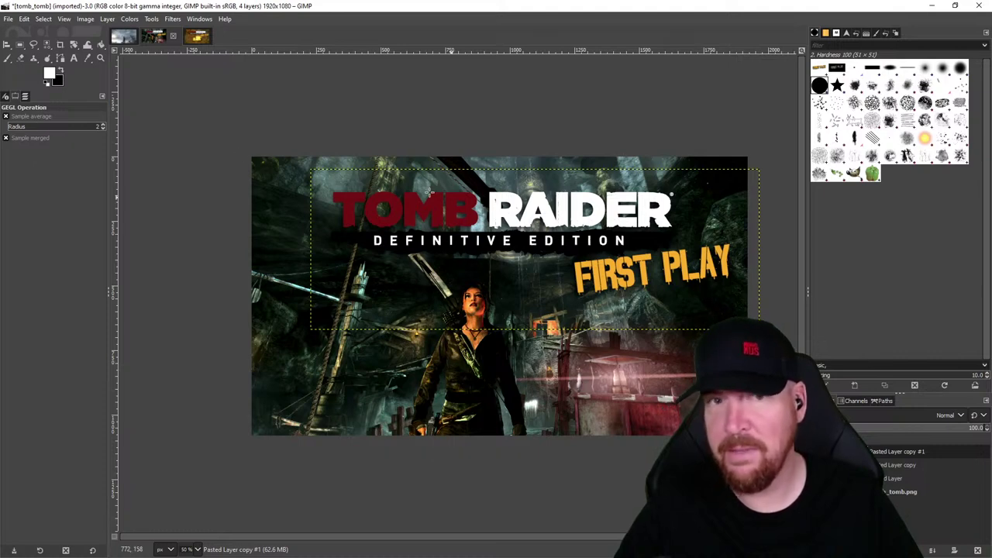
# - Move the merged title layer straight down until the black DEFINITIVE EDITION bar sits just above the character's head
pyautogui.click(6, 44)
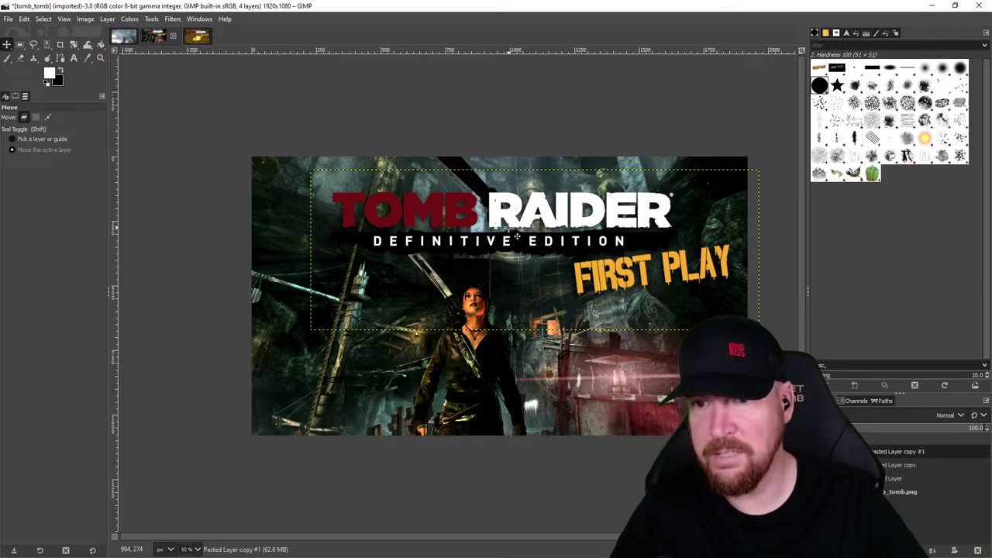
pyautogui.moveTo(518, 233); pyautogui.dragTo(518, 236)
pyautogui.press('Down')
pyautogui.press('Down')
pyautogui.press('Down')
pyautogui.press('Down')
pyautogui.press('Down')
pyautogui.press('Down')
pyautogui.press('Down')
pyautogui.press('Down')
pyautogui.press('Down')
pyautogui.press('Down')
pyautogui.press('Down')
pyautogui.press('Down')
pyautogui.press('Down')
pyautogui.press('Down')
pyautogui.press('Down')
pyautogui.press('Down')
pyautogui.press('Down')
pyautogui.press('Down')
pyautogui.press('Down')
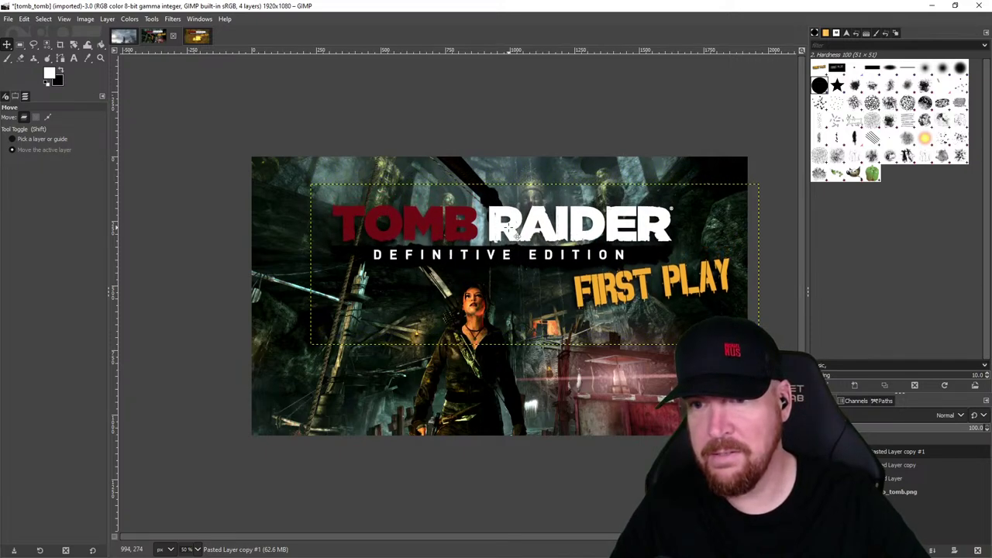
pyautogui.press('Down')
pyautogui.press('Down')
pyautogui.press('Down')
pyautogui.press('Down')
pyautogui.press('Down')
pyautogui.press('Down')
pyautogui.press('Down')
pyautogui.press('Down')
pyautogui.press('Down')
pyautogui.press('Down')
pyautogui.press('Down')
pyautogui.press('Down')
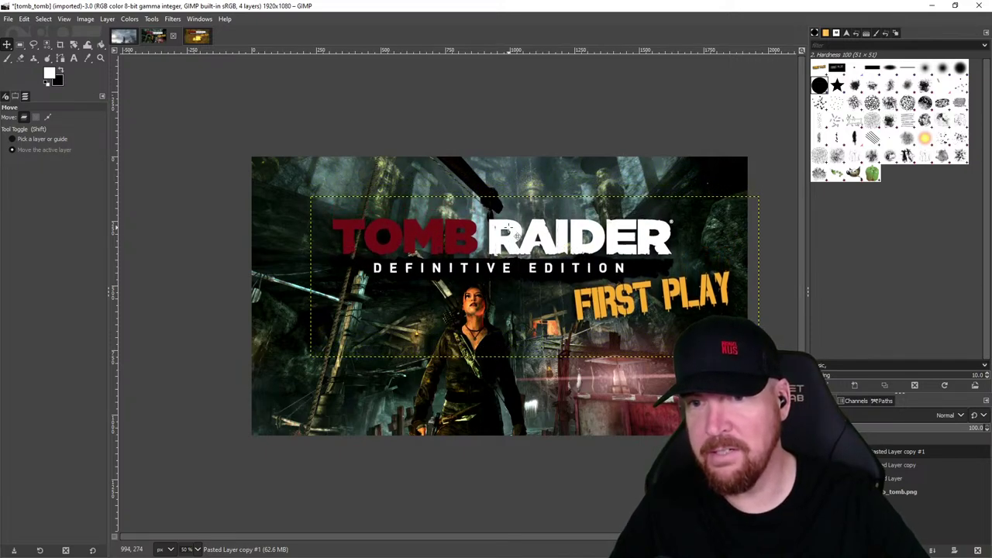
pyautogui.press('Down')
pyautogui.press('Down')
pyautogui.press('Down')
pyautogui.press('Down')
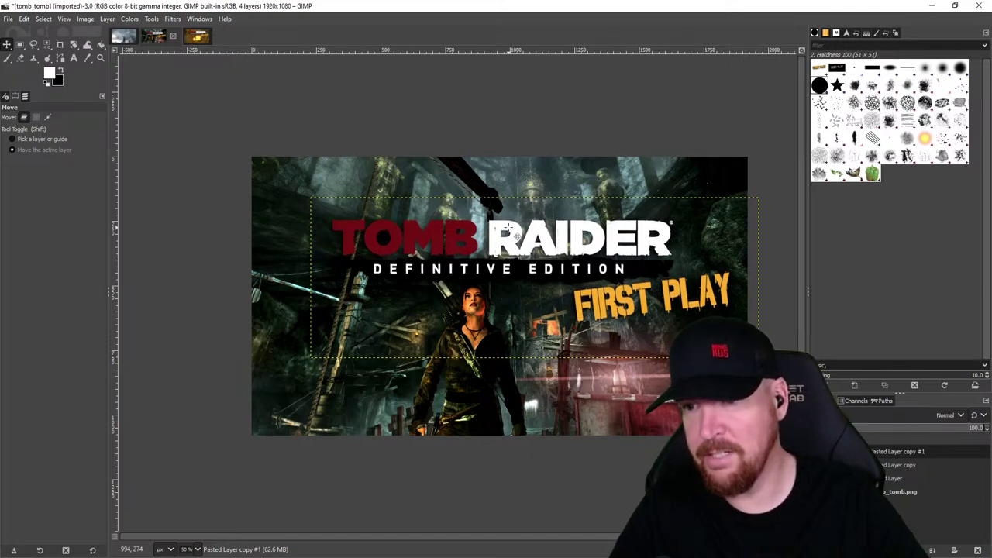
# - Lower the merged title layer's opacity so the character's bow beneath it shows through
pyautogui.scroll(3, 471, 298)
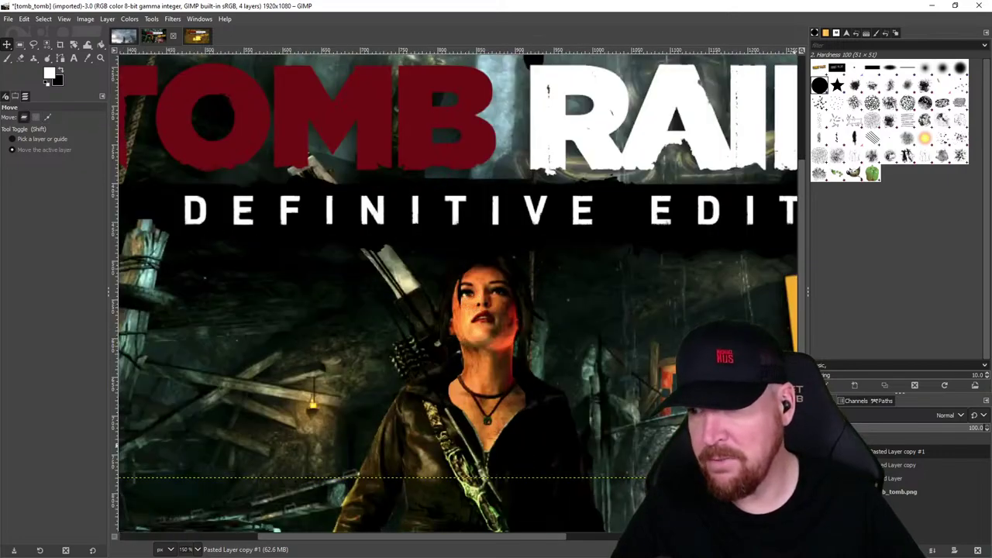
pyautogui.click(832, 427)
pyautogui.moveTo(838, 428); pyautogui.dragTo(855, 428)
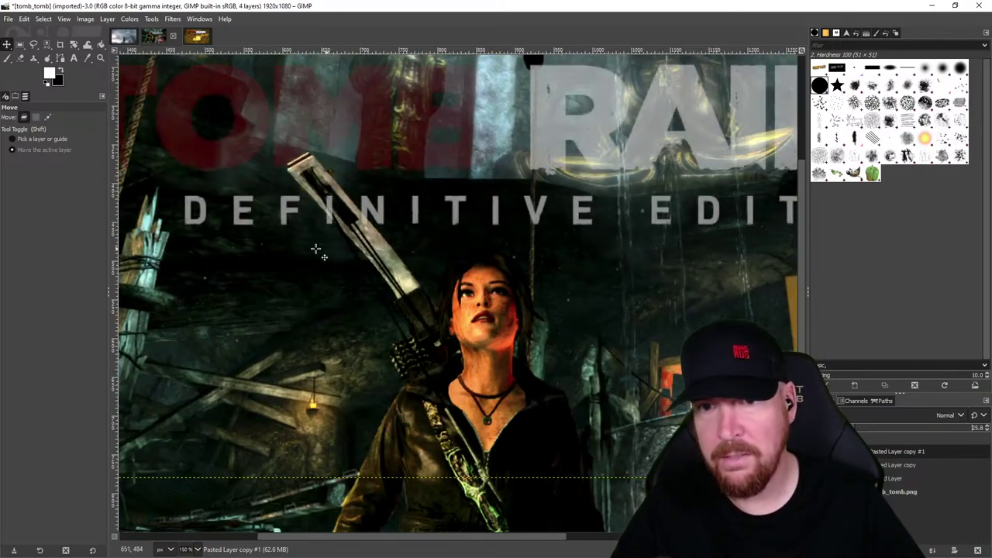
# - Erase the parts of the merged title layer that cover the character's bow, working in straight lines along its length
pyautogui.keyDown('ctrl'); pyautogui.scroll(2, 315, 249); pyautogui.keyUp('ctrl')
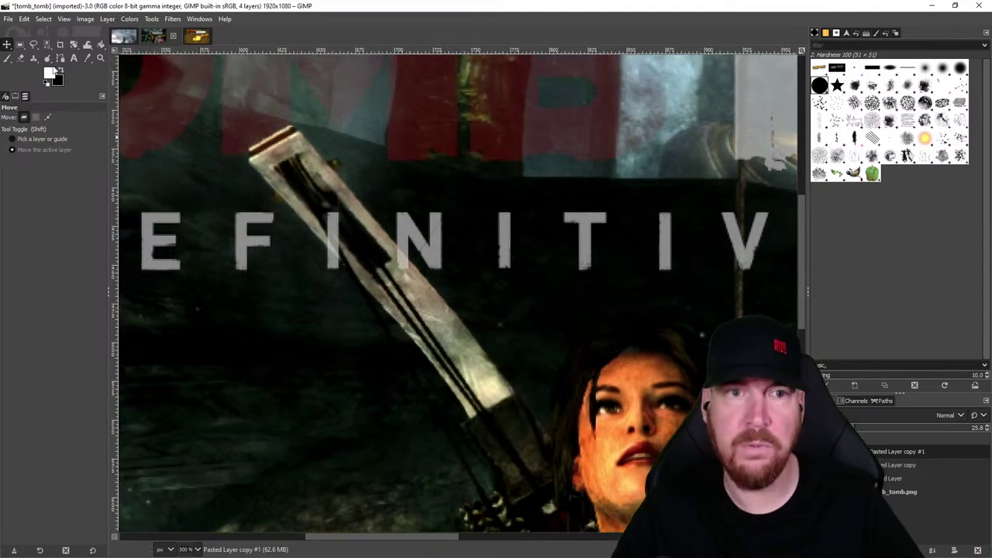
pyautogui.click(20, 58)
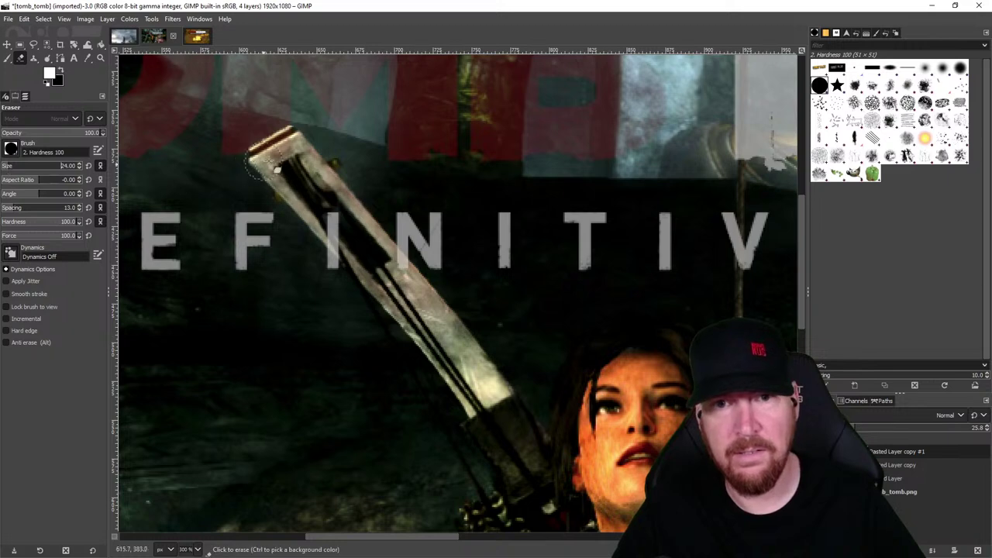
pyautogui.click(296, 157)
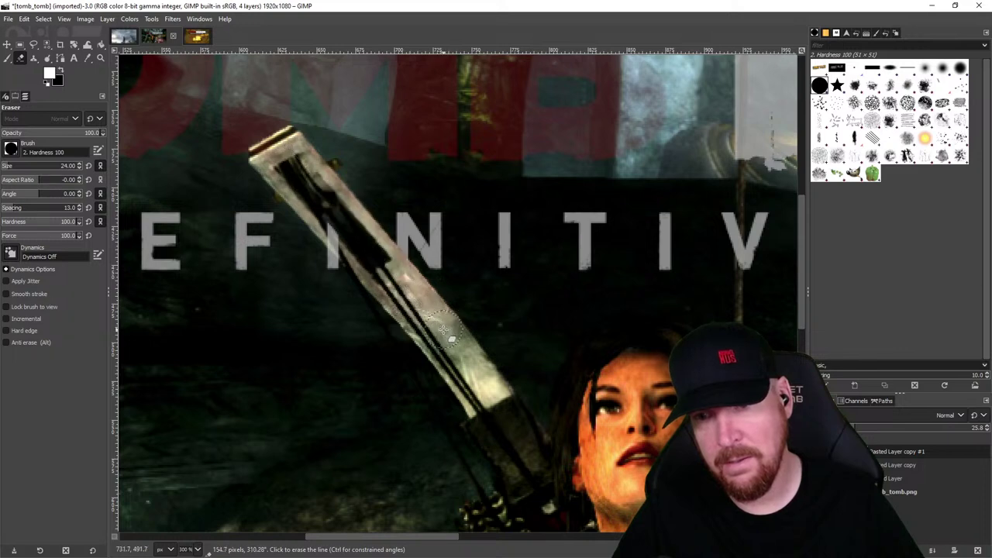
pyautogui.click(276, 167)
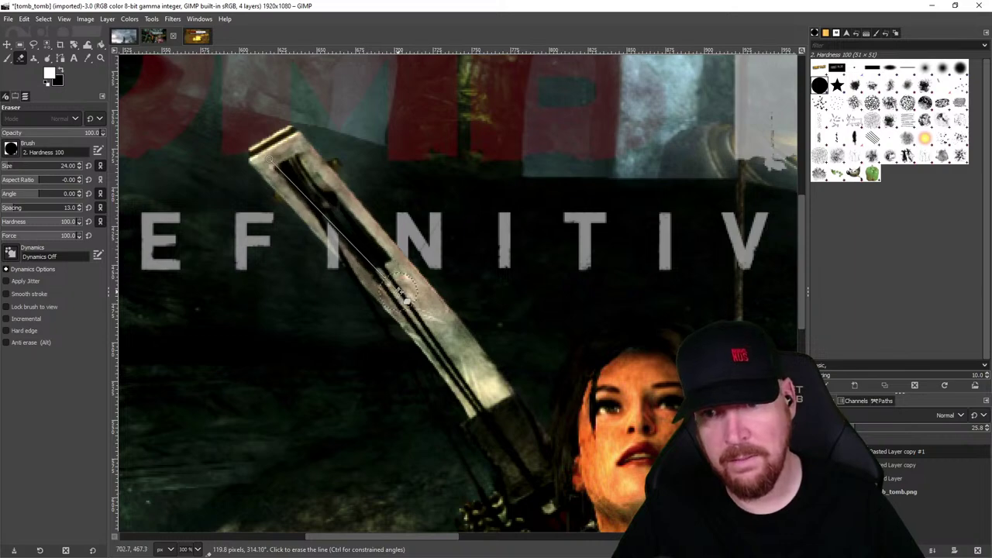
pyautogui.keyDown('shift'); pyautogui.click(403, 302); pyautogui.keyUp('shift')
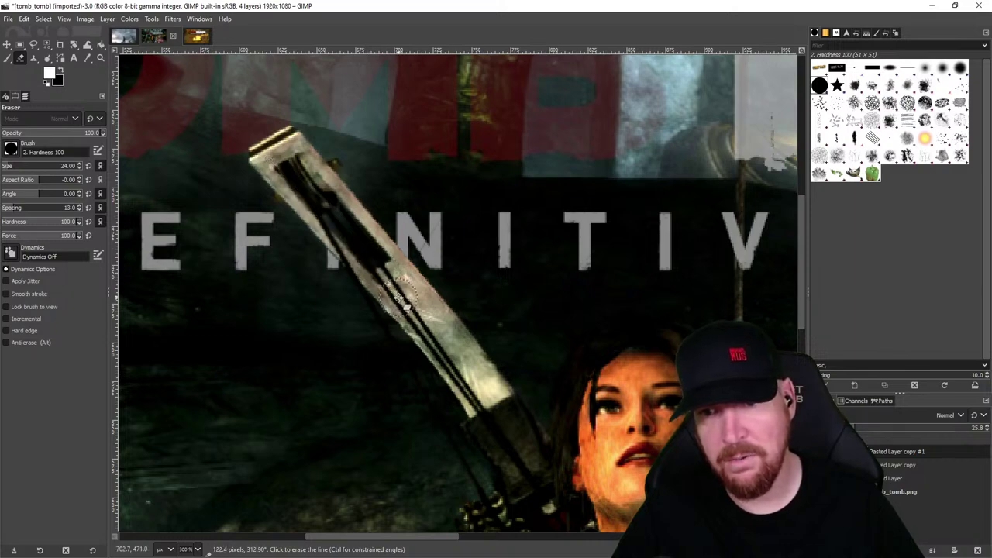
pyautogui.press('1')
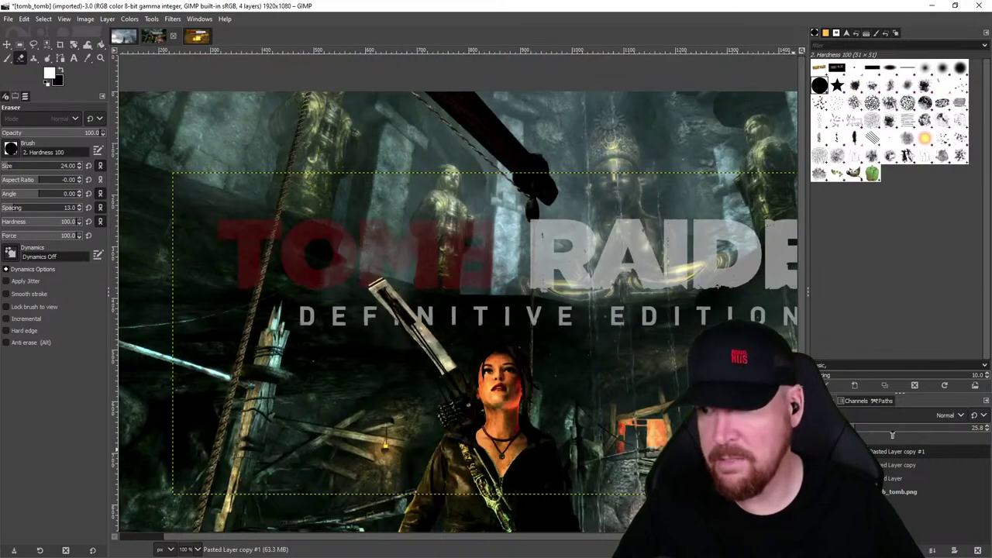
# - Restore the merged title layer's opacity to 100 and check the full composition around the bow
pyautogui.moveTo(892, 435); pyautogui.dragTo(989, 435)
pyautogui.keyDown('ctrl'); pyautogui.scroll(3, 358, 339); pyautogui.keyUp('ctrl')
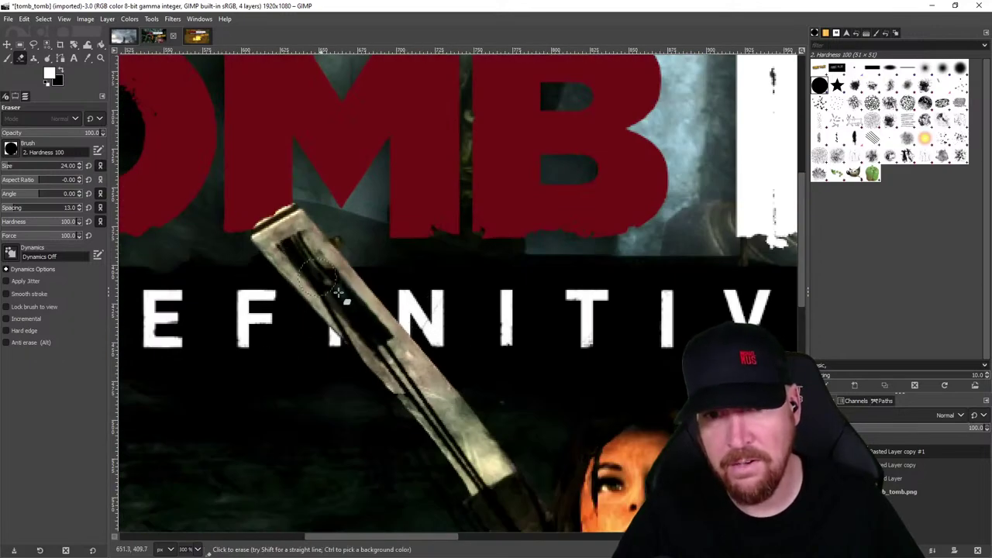
pyautogui.keyDown('ctrl'); pyautogui.scroll(-3, 435, 395); pyautogui.keyUp('ctrl')
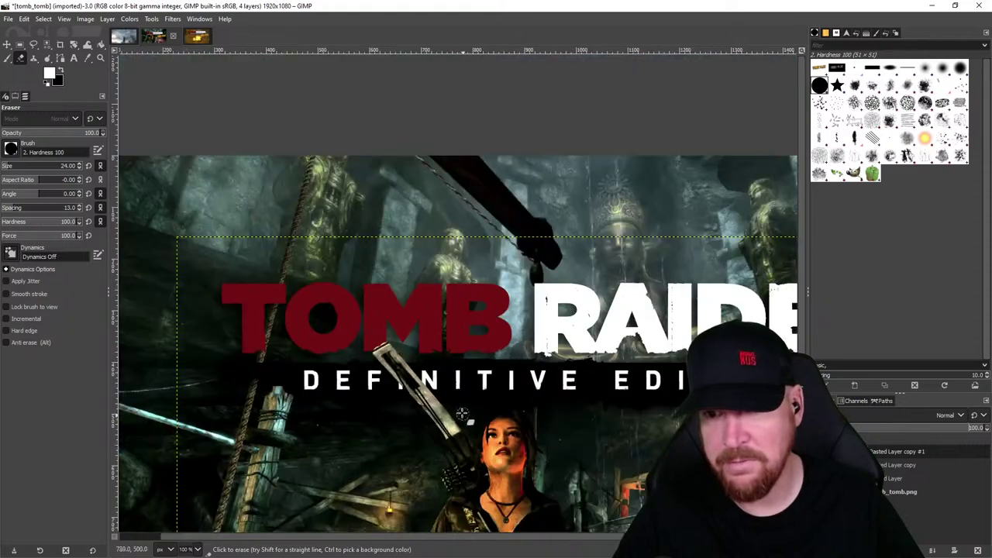
pyautogui.keyDown('ctrl'); pyautogui.scroll(-1, 416, 333); pyautogui.keyUp('ctrl')
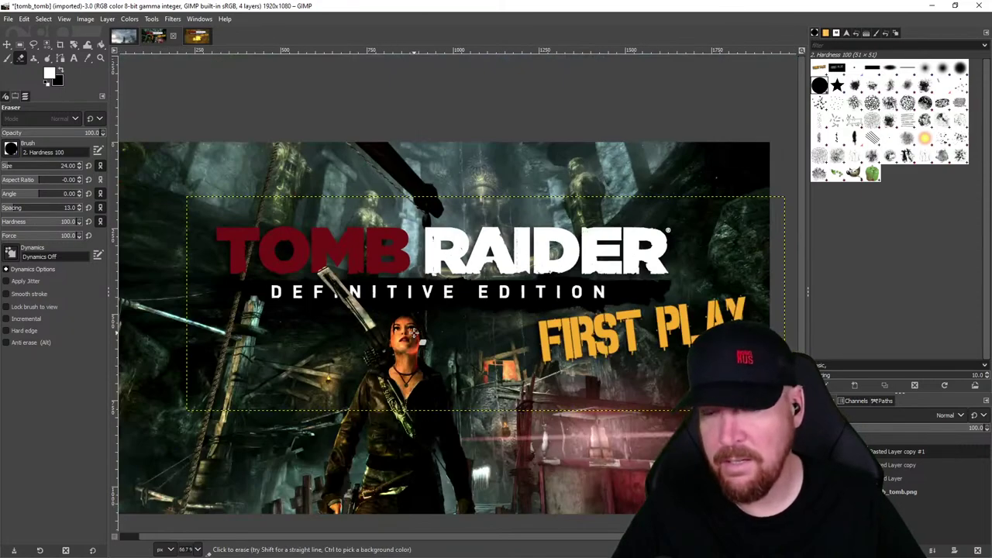
pyautogui.keyDown('ctrl'); pyautogui.scroll(-1, 416, 333); pyautogui.keyUp('ctrl')
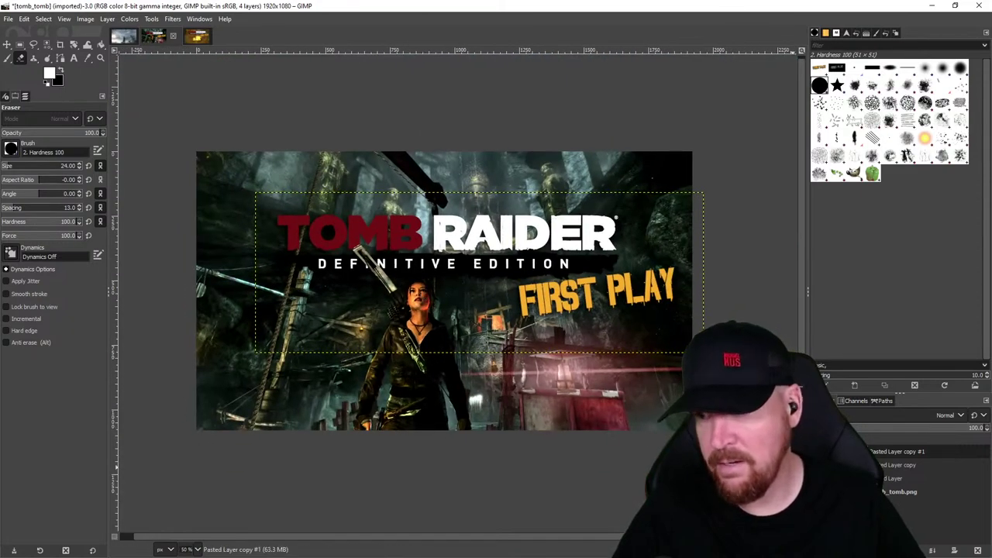
# - Apply Shadows-Highlights to the tomb_tomb.png background layer with the last-used preset of shadows 50.61, highlights 20.12 and white point 4.390
pyautogui.click(891, 478)
pyautogui.click(891, 491)
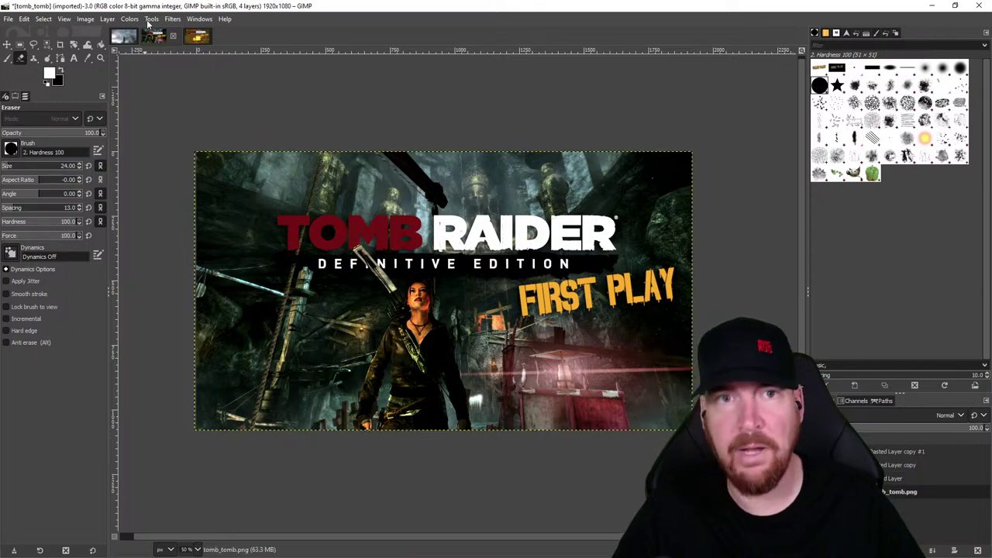
pyautogui.click(149, 19)
pyautogui.moveTo(130, 19)
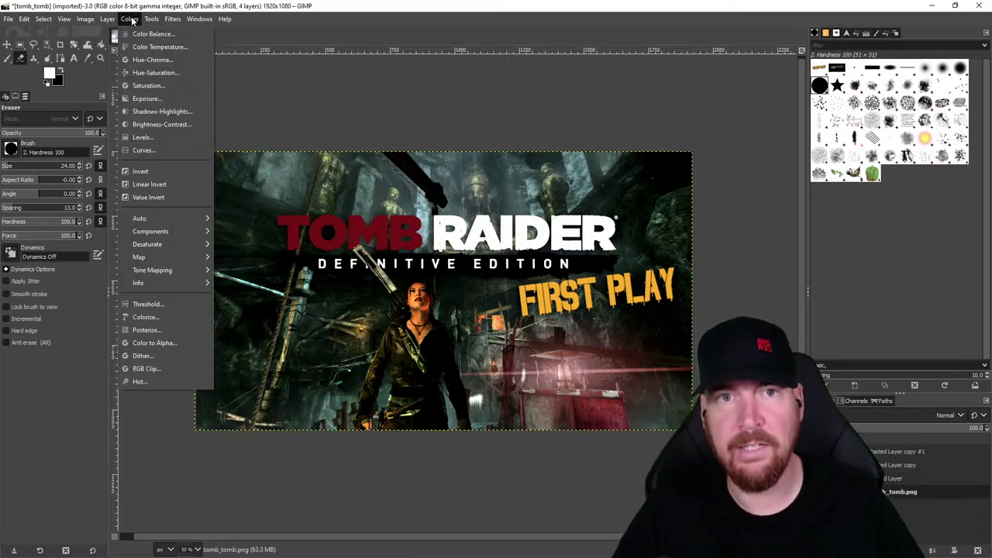
pyautogui.click(155, 112)
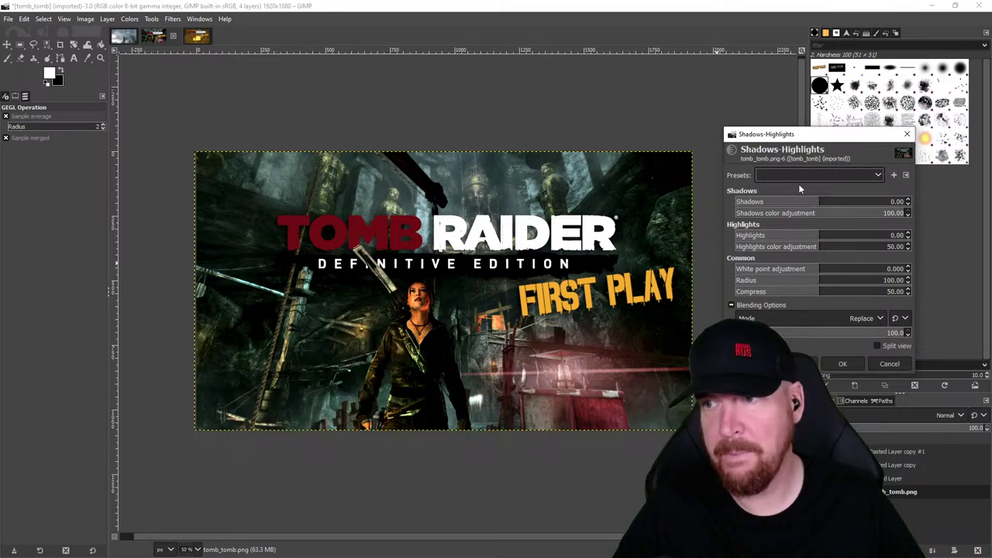
pyautogui.click(799, 178)
pyautogui.click(799, 193)
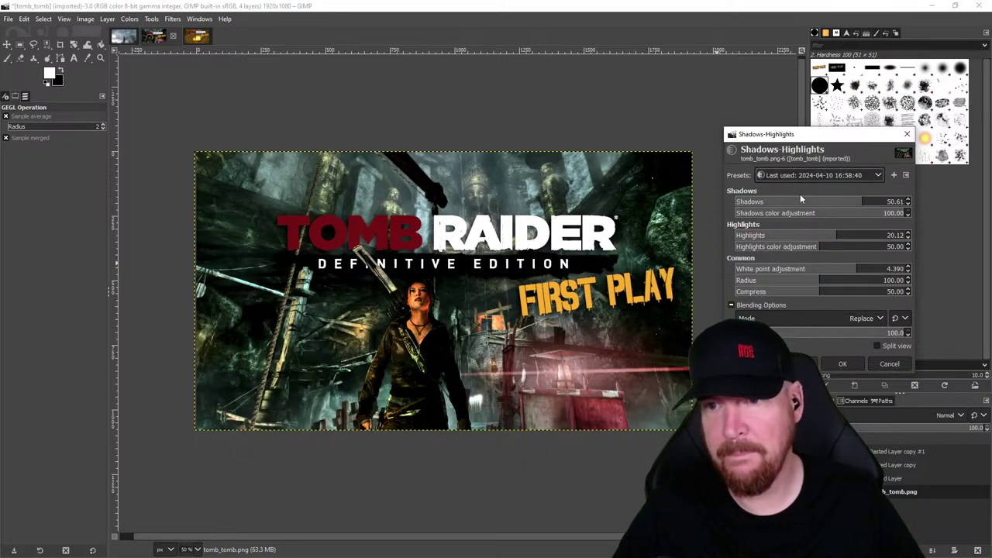
pyautogui.click(843, 363)
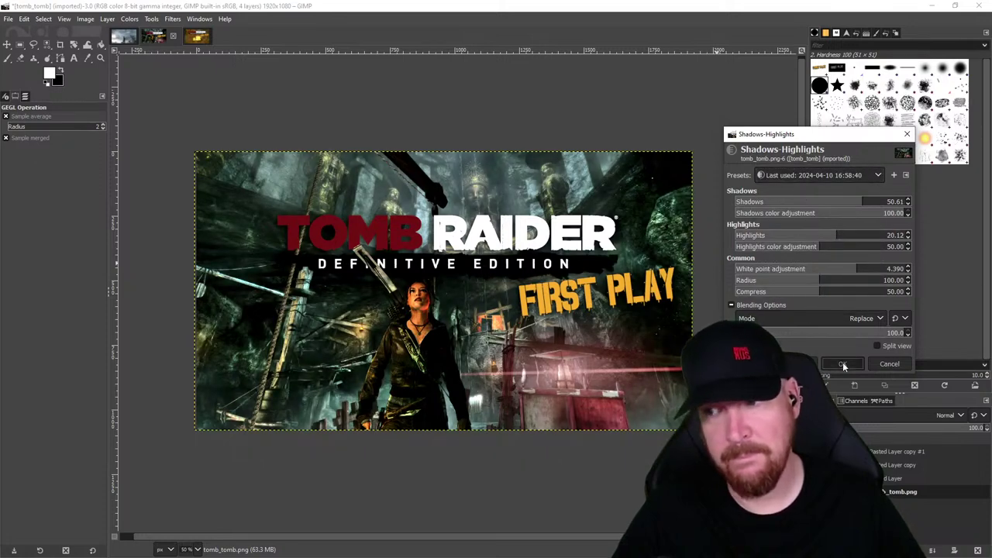
# - Make the character cutout layer, Pasted Layer copy, the active layer
pyautogui.click(899, 464)
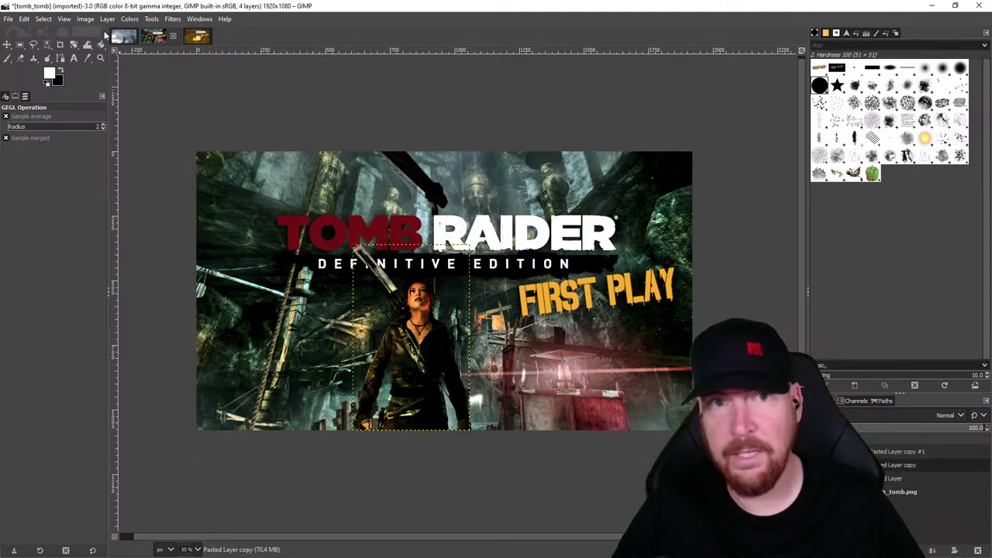
pyautogui.click(135, 18)
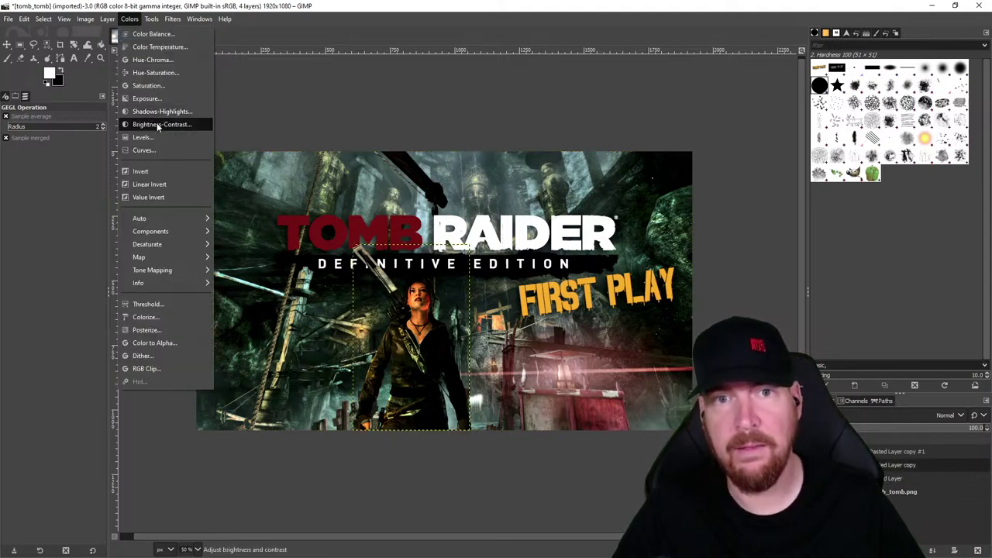
pyautogui.click(158, 125)
pyautogui.click(821, 242)
# - Apply Shadows-Highlights to the character cutout layer with the most recent preset of shadows 50.61, highlights 20.12 and white point 4.390
pyautogui.click(130, 19)
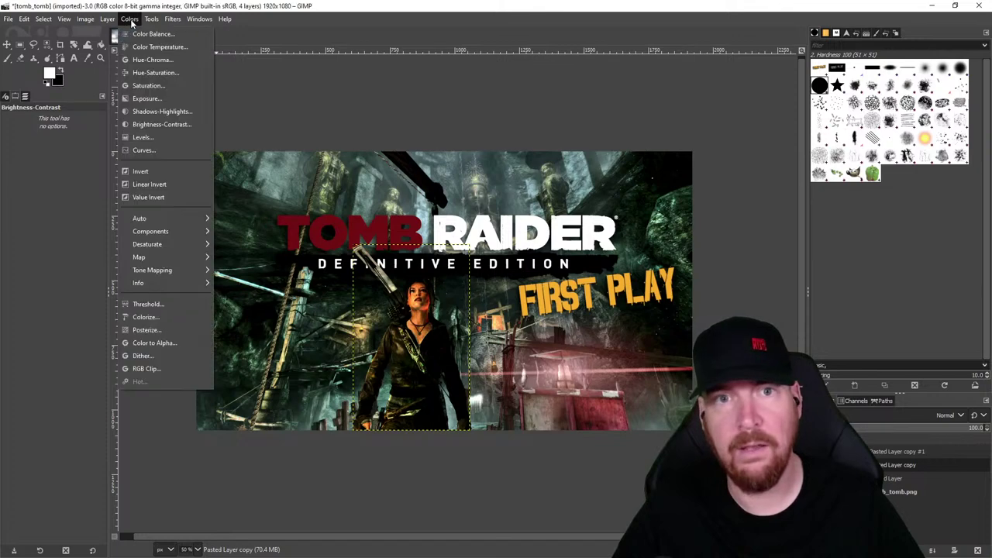
pyautogui.click(162, 110)
pyautogui.click(771, 175)
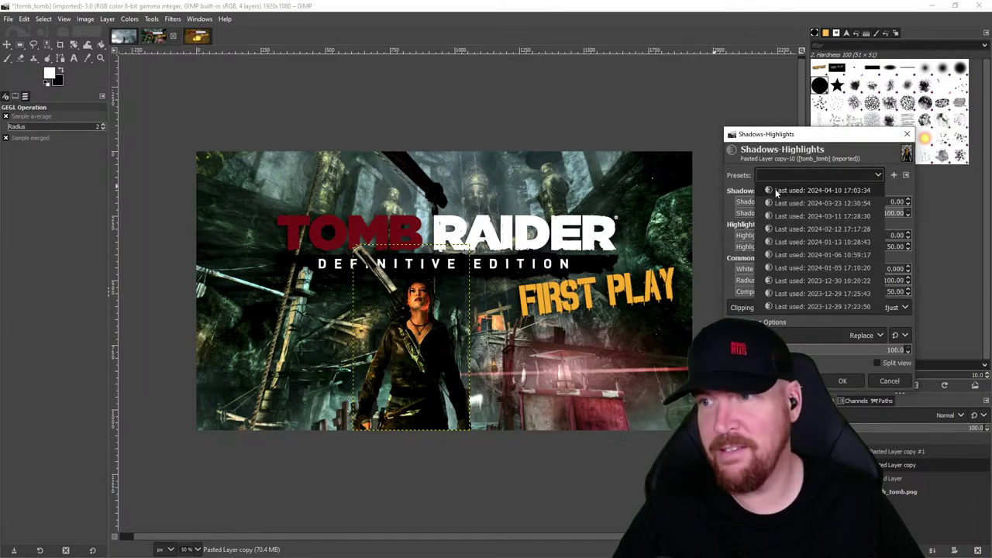
pyautogui.click(777, 190)
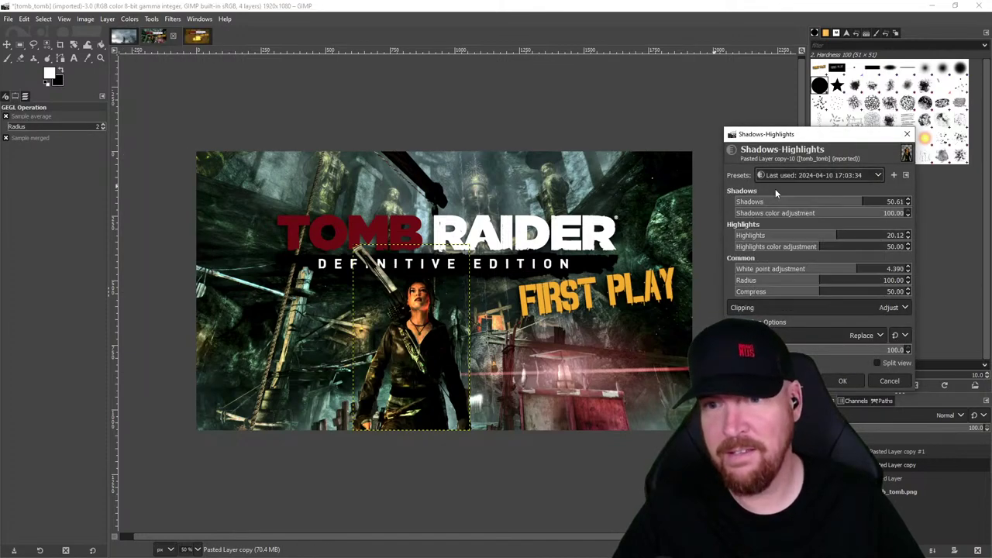
pyautogui.click(843, 383)
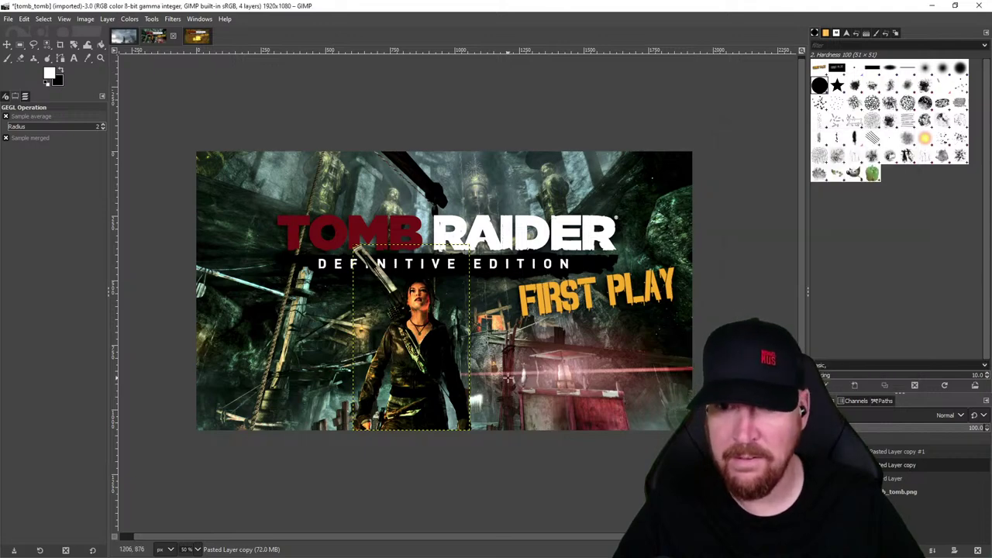
pyautogui.scroll(1, 509, 377)
pyautogui.scroll(-1, 509, 378)
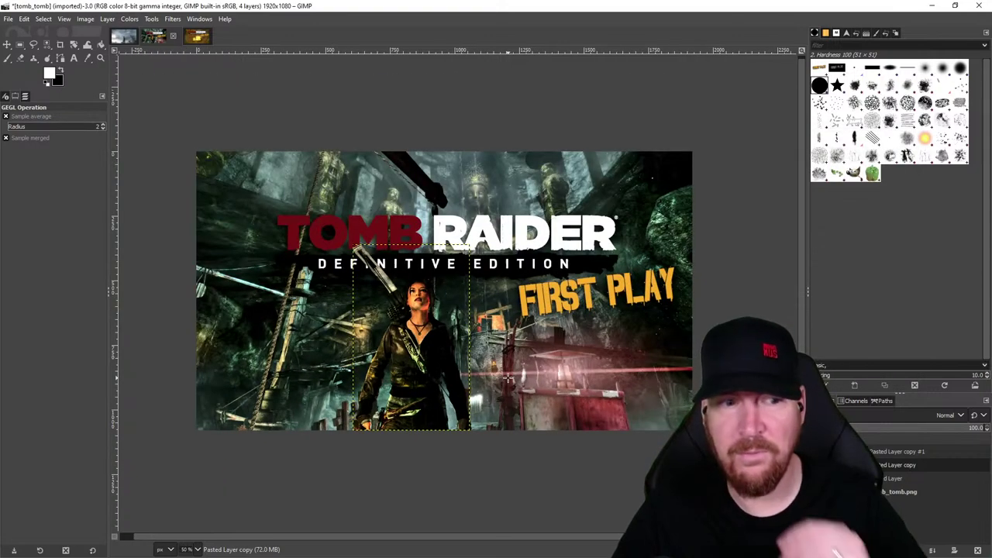
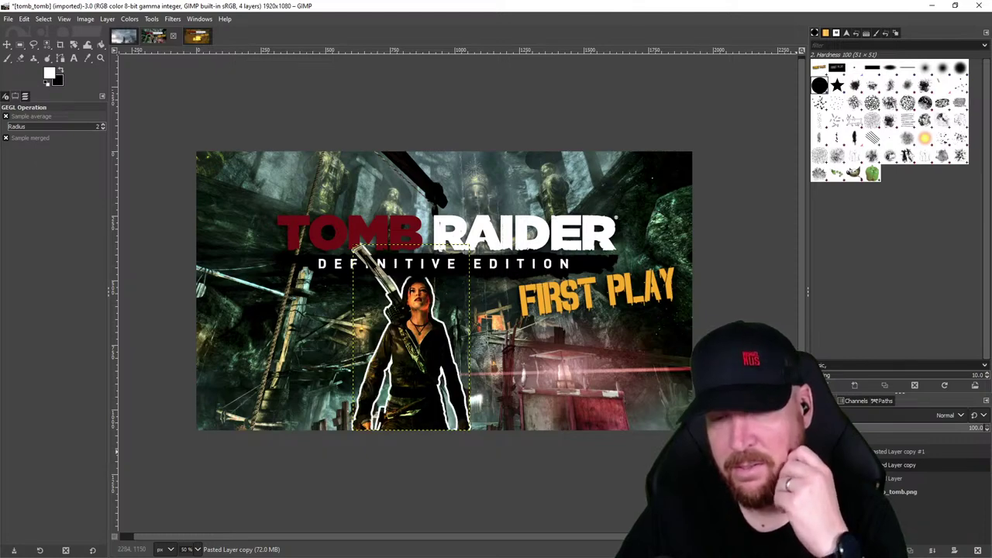
# - Examine the white outline around the bow on the layer beneath the cutout, undoing and redoing the outline to compare both versions
pyautogui.scroll(3, 373, 270)
pyautogui.scroll(1, 374, 269)
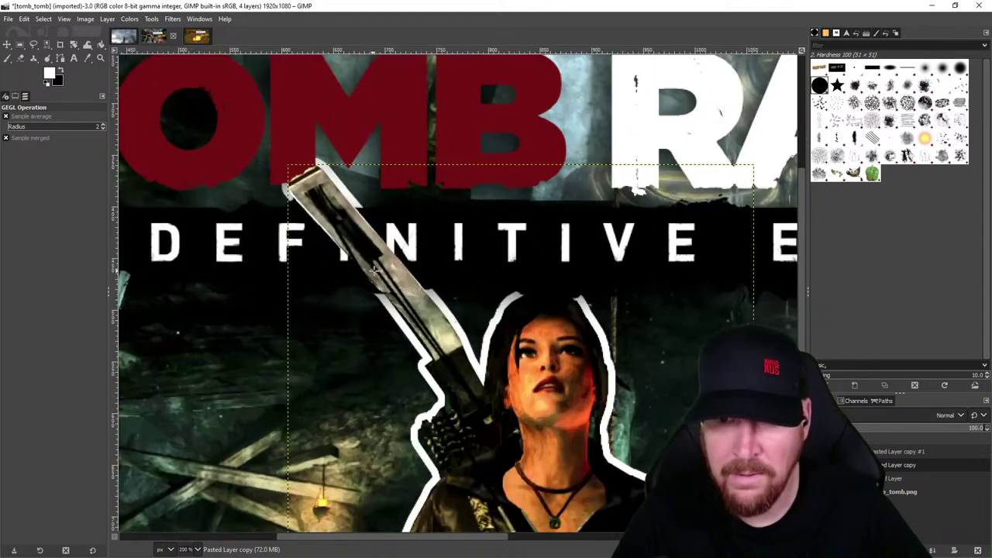
pyautogui.click(20, 58)
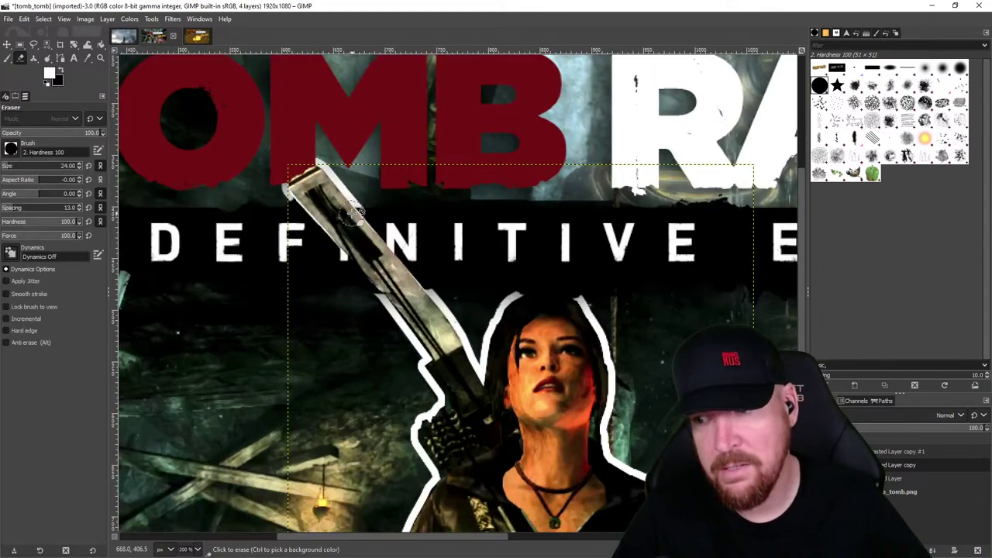
pyautogui.click(887, 476)
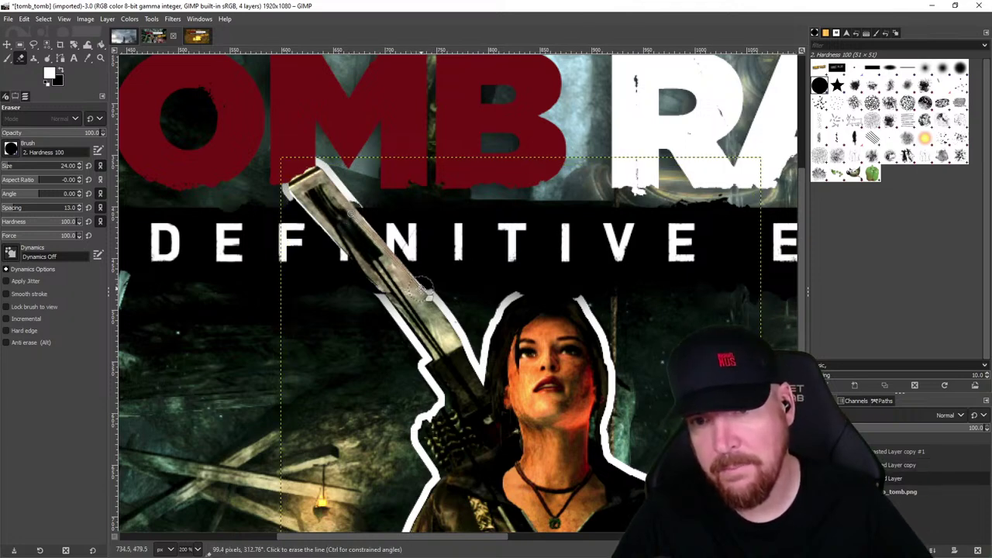
pyautogui.hotkey('ctrl', 'z')
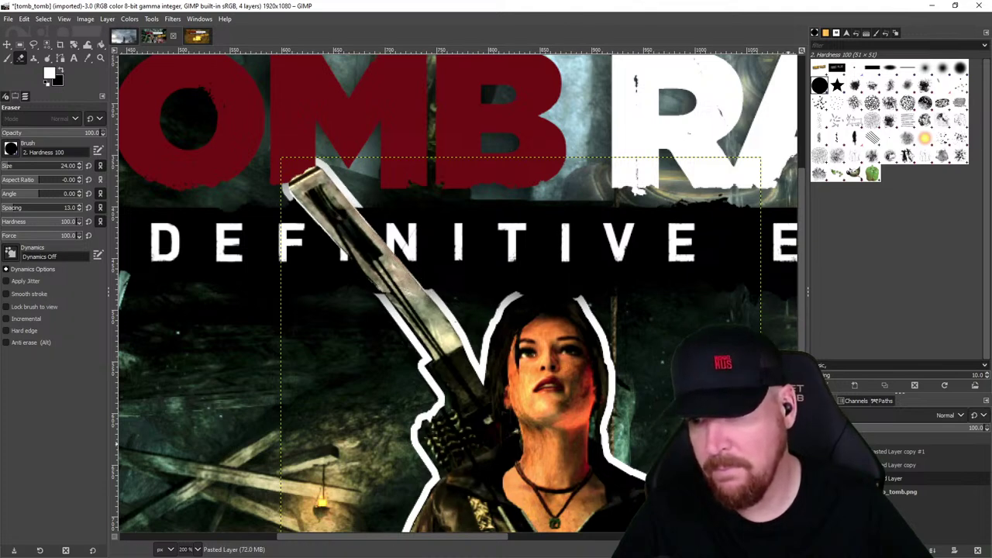
pyautogui.hotkey('ctrl', 'z')
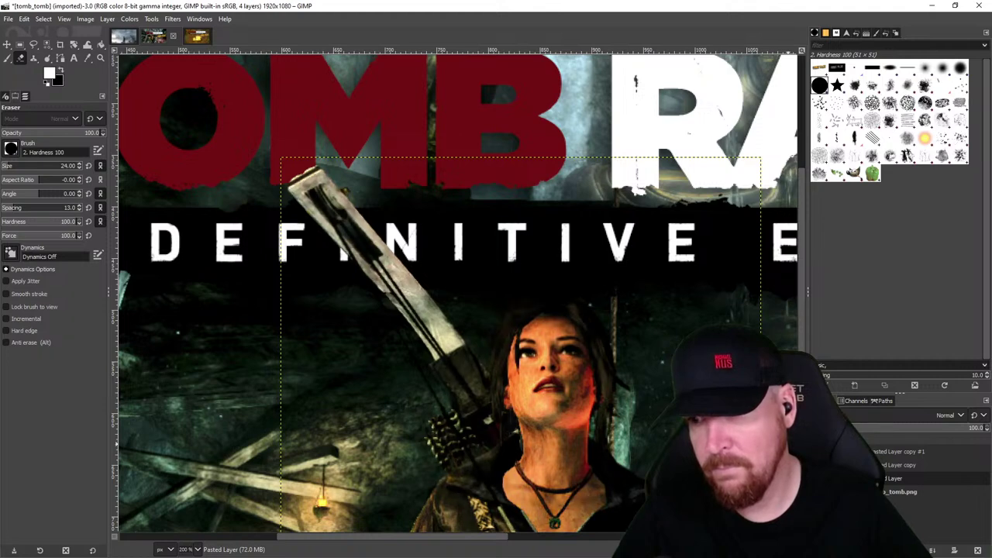
pyautogui.hotkey('ctrl', 'y')
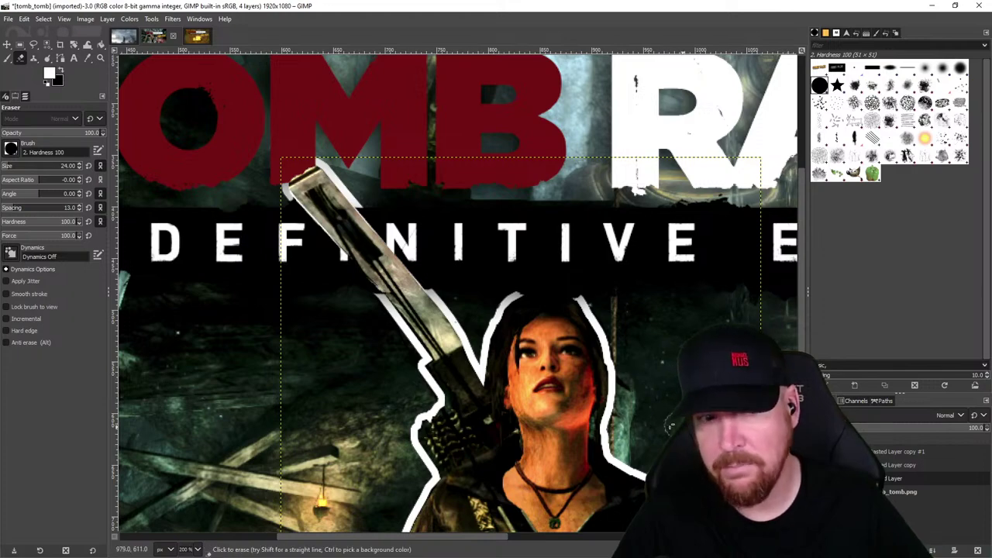
# - Compare the whole composition with the figure's white outline hidden and shown
pyautogui.scroll(-5, 621, 402)
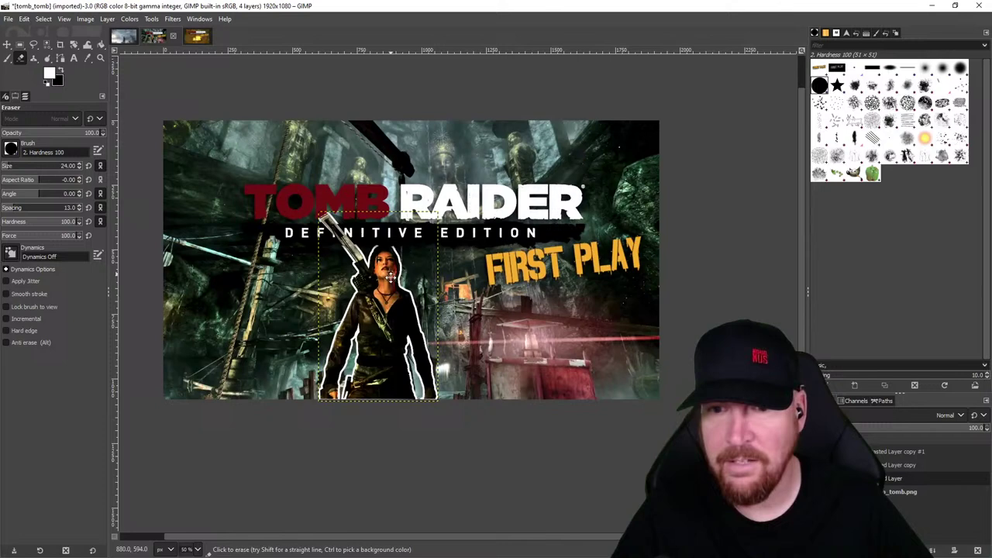
pyautogui.moveTo(391, 277); pyautogui.dragTo(399, 324)
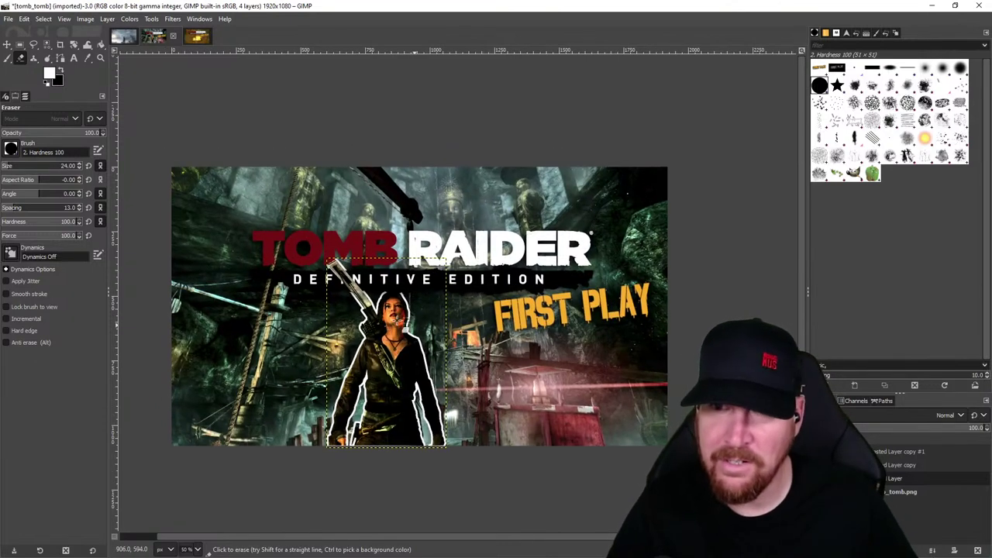
pyautogui.hotkey('ctrl', 'z')
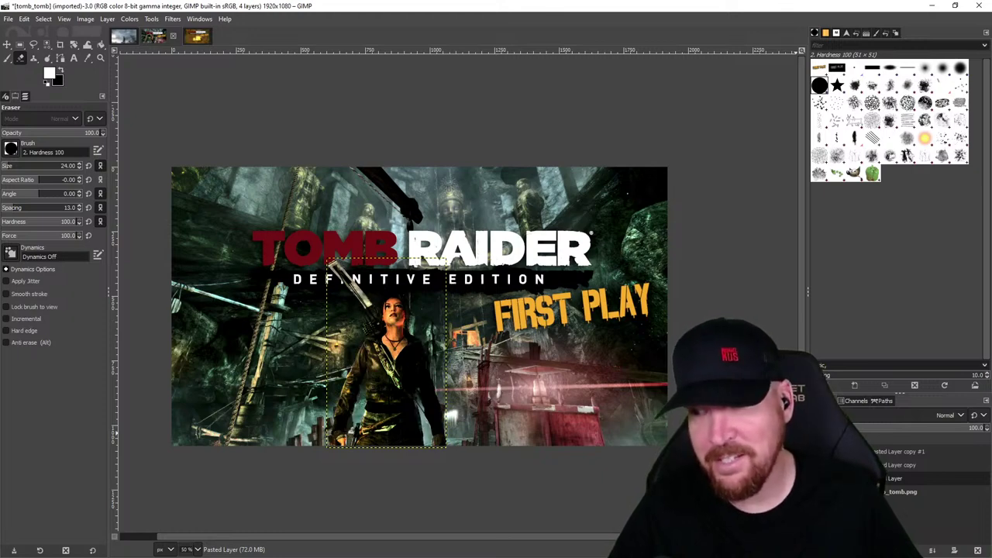
pyautogui.hotkey('ctrl', 'y')
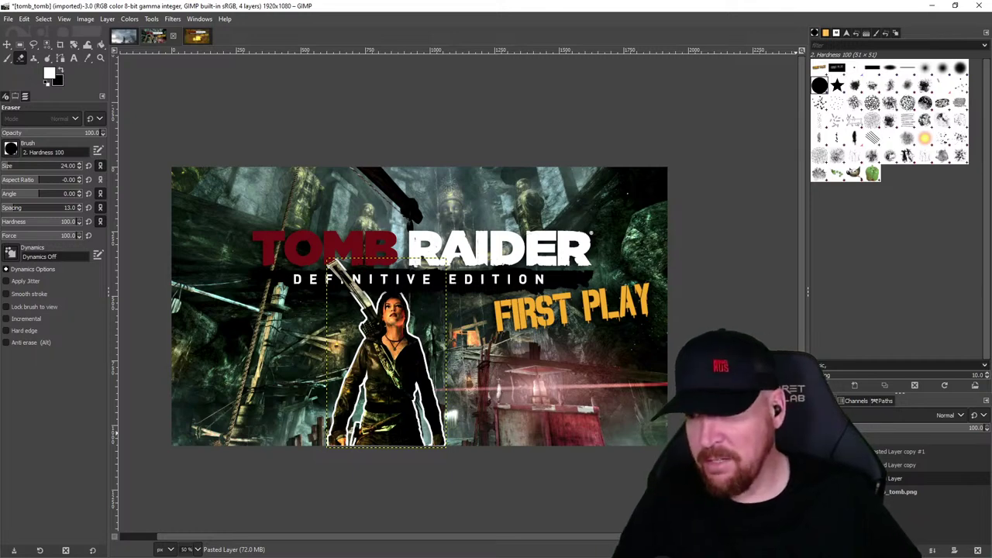
# - Select the title text layer and compare its look with the title in the tomb_roth.xcf image
pyautogui.click(898, 451)
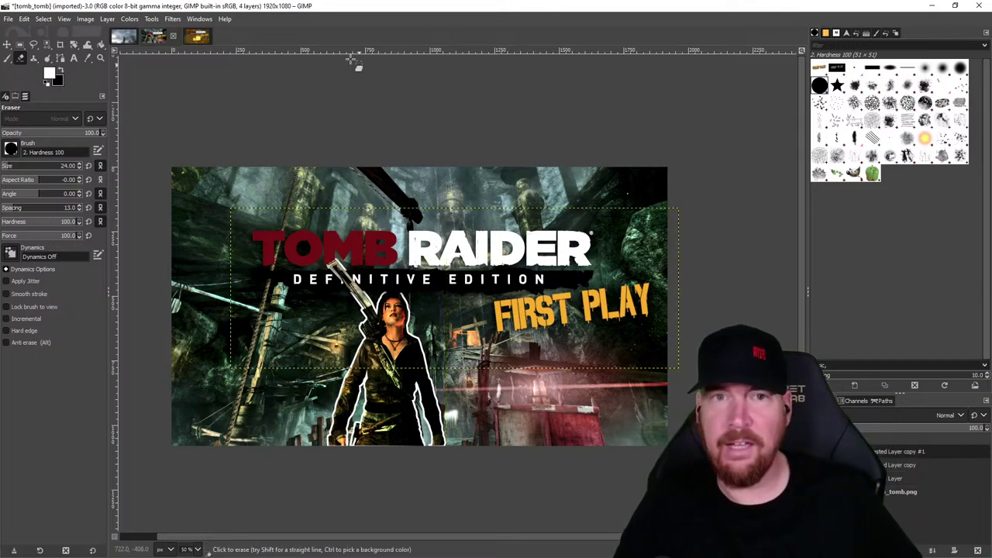
pyautogui.click(203, 42)
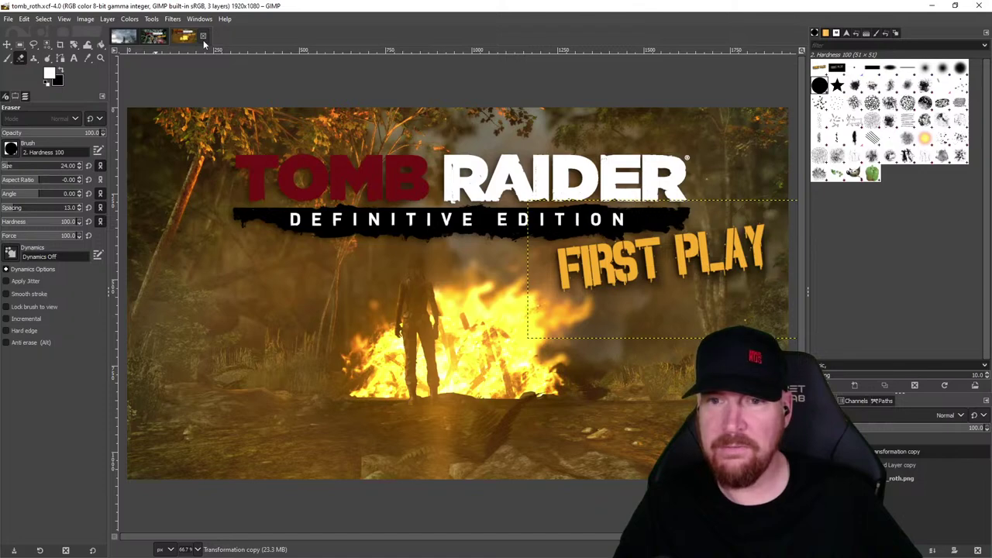
pyautogui.click(155, 38)
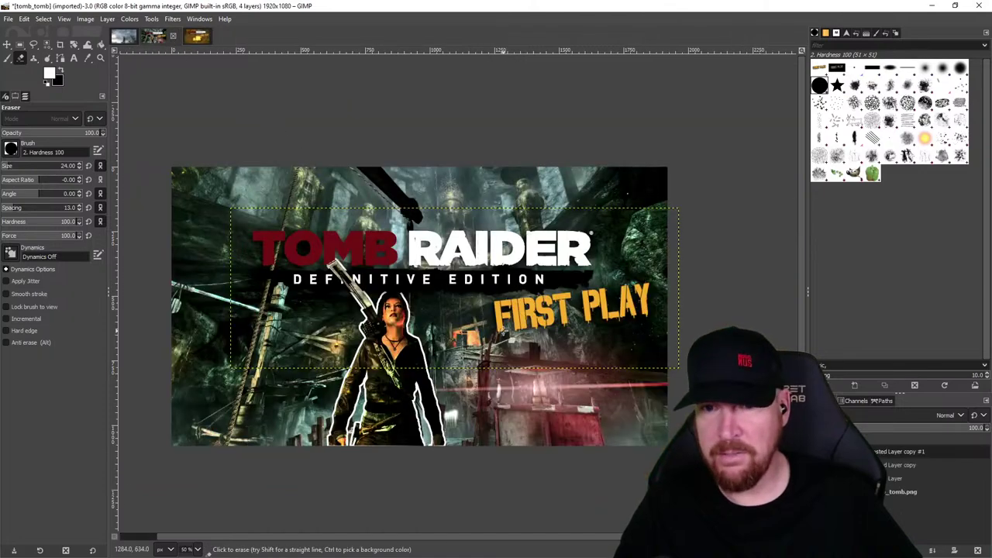
pyautogui.click(196, 39)
pyautogui.click(155, 38)
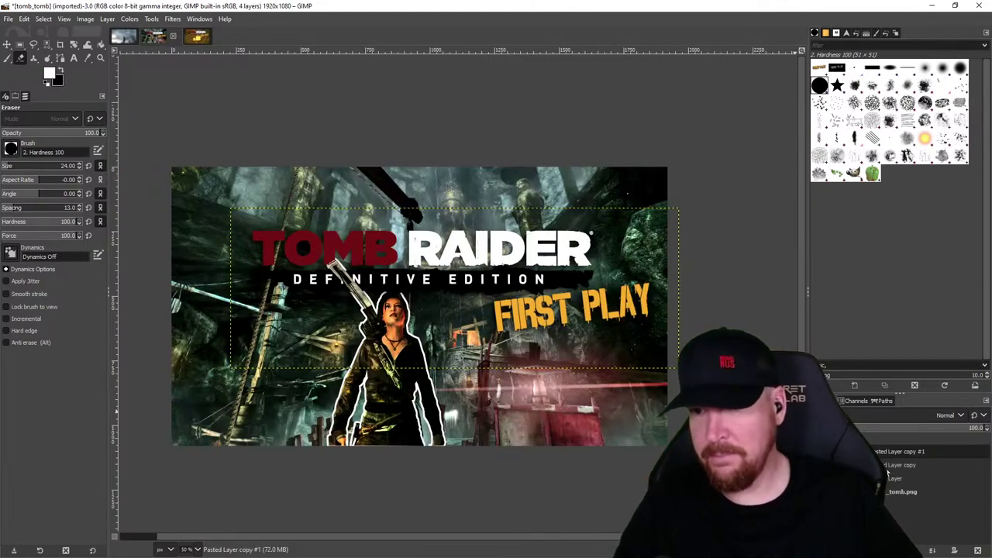
pyautogui.click(130, 19)
pyautogui.moveTo(152, 21)
pyautogui.moveTo(165, 24)
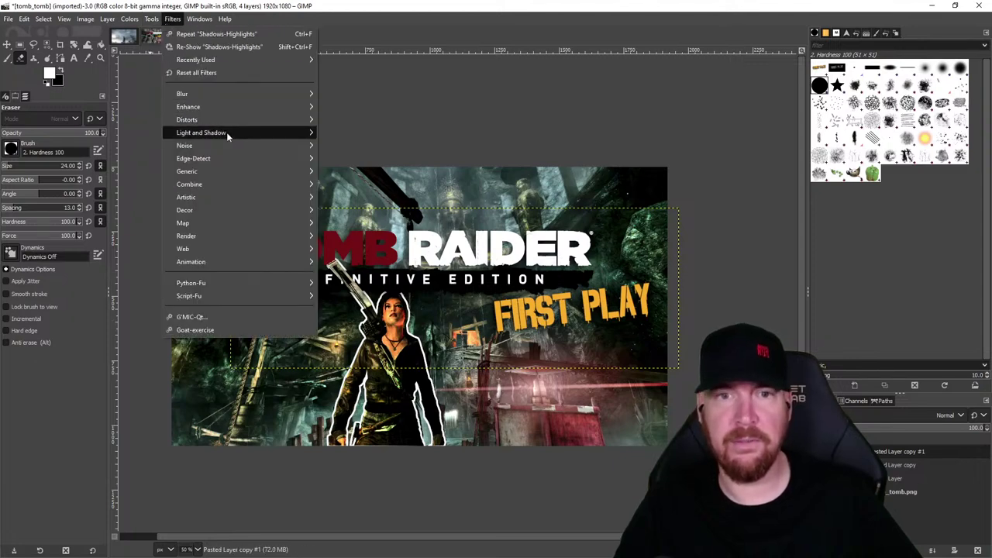
pyautogui.moveTo(303, 138)
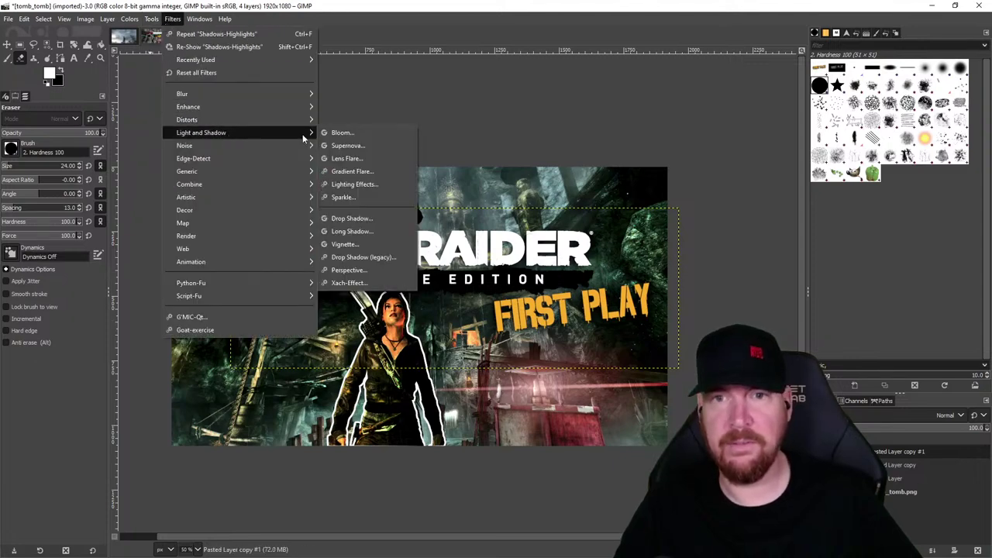
pyautogui.click(358, 222)
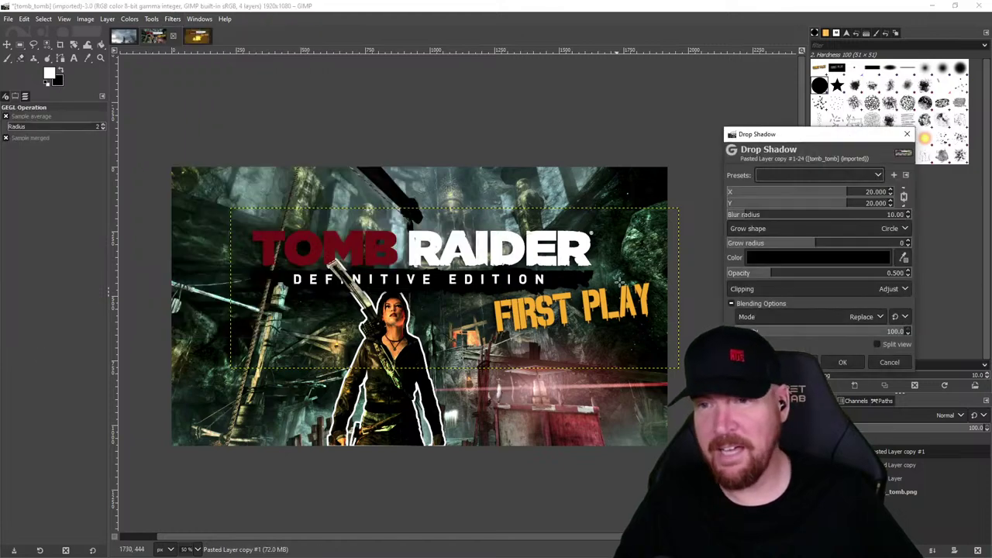
pyautogui.click(794, 176)
pyautogui.click(794, 190)
pyautogui.click(795, 177)
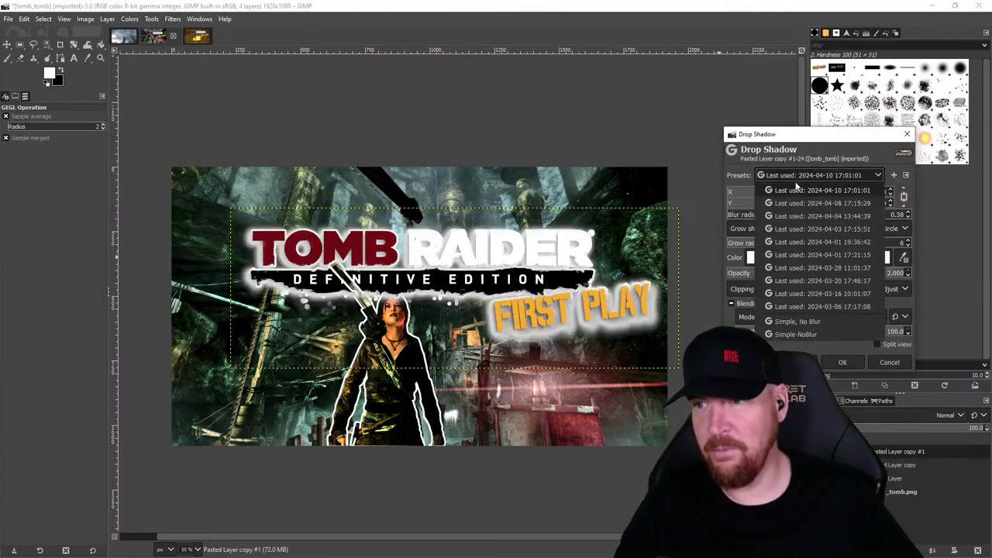
pyautogui.click(801, 203)
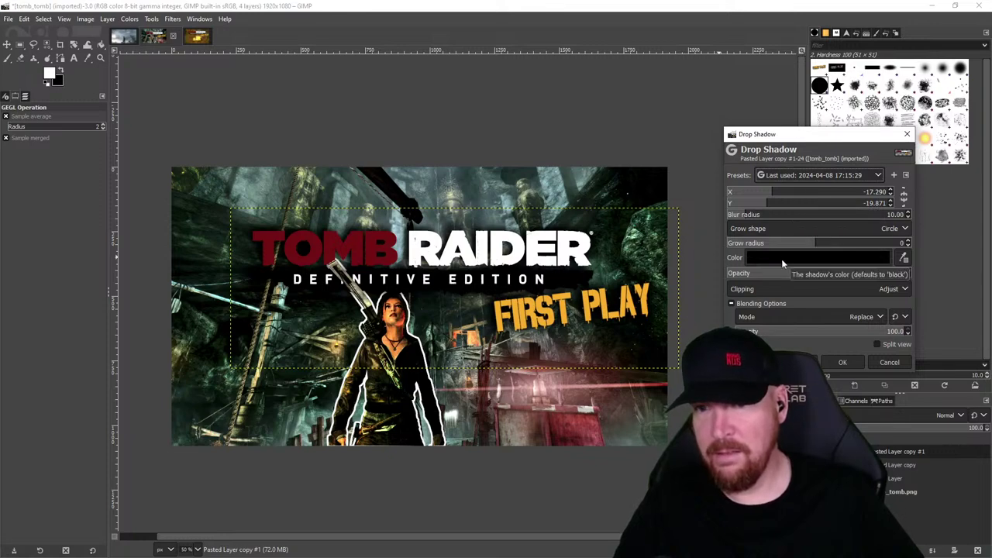
pyautogui.click(839, 362)
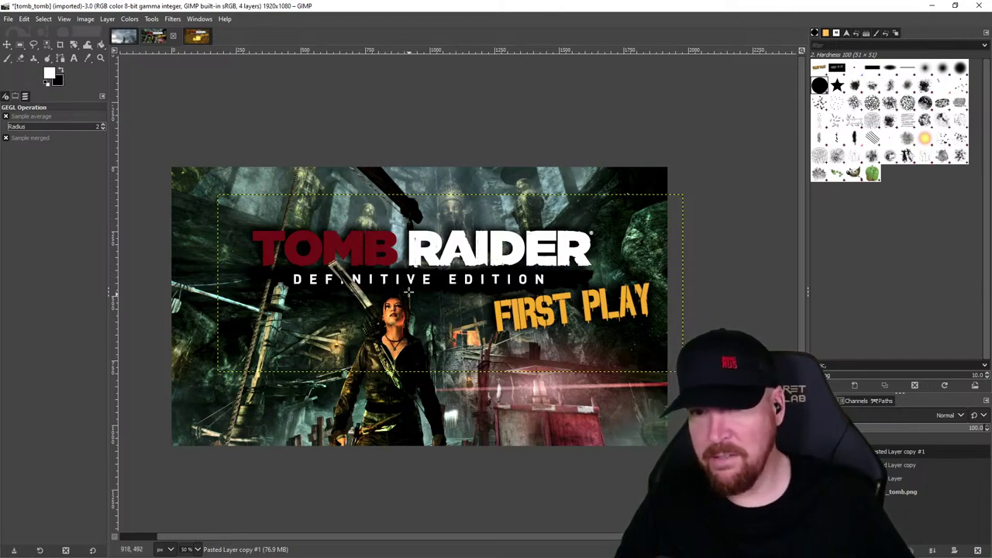
# - Try adjusting the title text layer's opacity while inspecting its shadow up close, ending at 100
pyautogui.press('2')
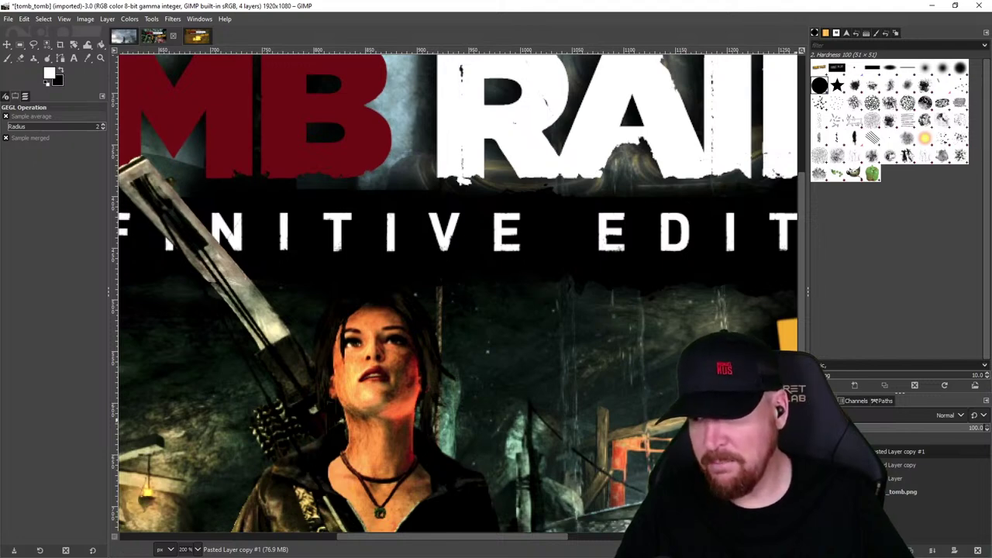
pyautogui.moveTo(874, 426); pyautogui.dragTo(900, 426)
pyautogui.moveTo(970, 419); pyautogui.dragTo(986, 423)
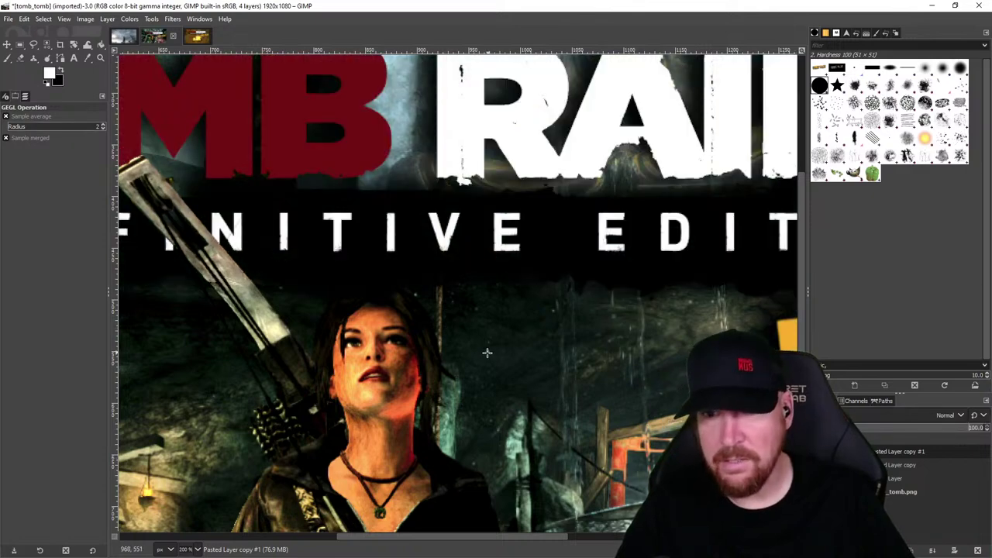
pyautogui.scroll(-3, 480, 355)
pyautogui.scroll(-2, 488, 329)
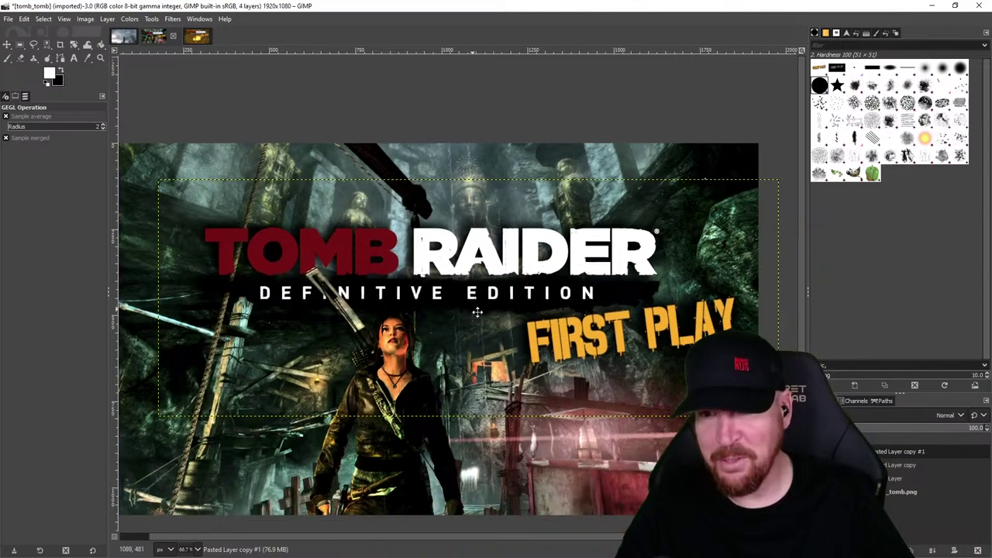
pyautogui.scroll(-1, 496, 328)
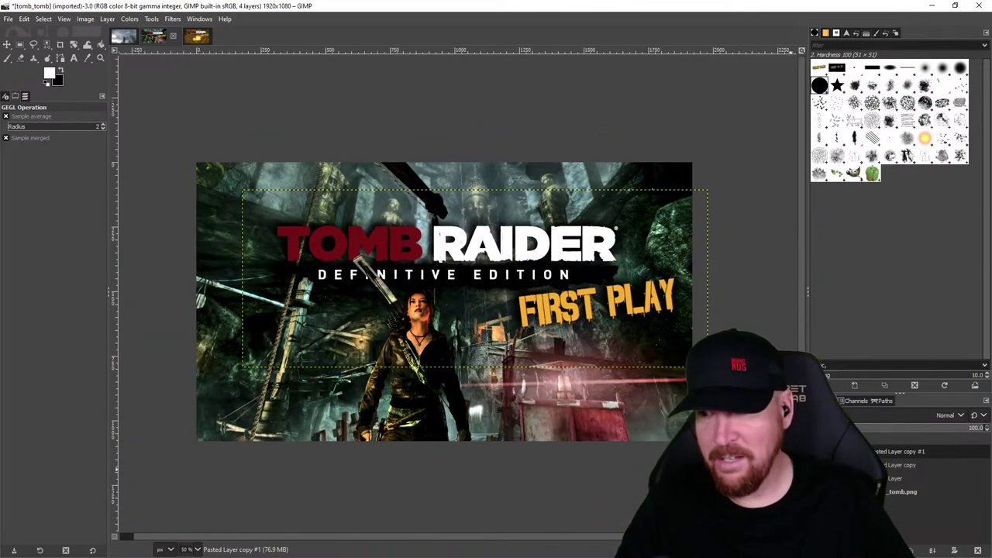
pyautogui.press('pagedown')
pyautogui.click(151, 19)
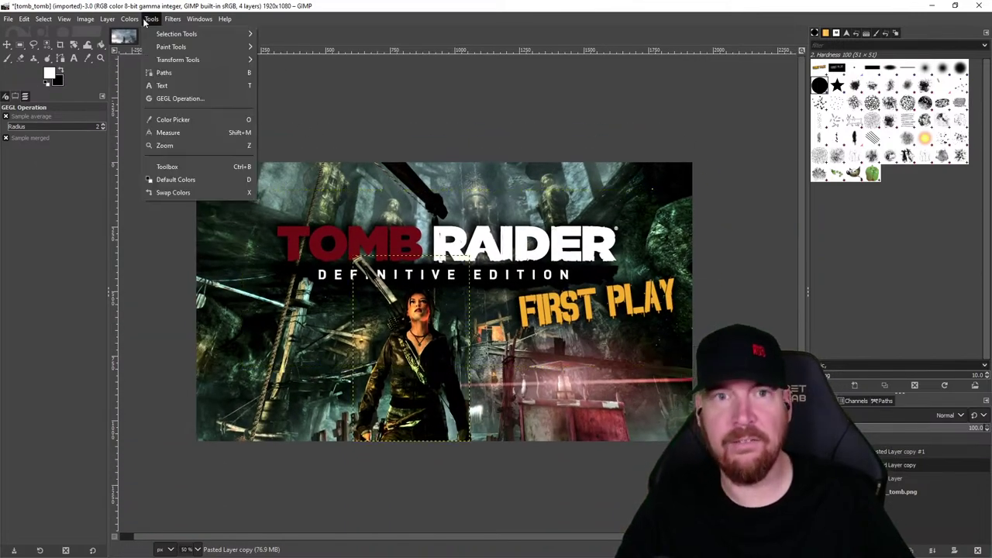
pyautogui.moveTo(130, 18)
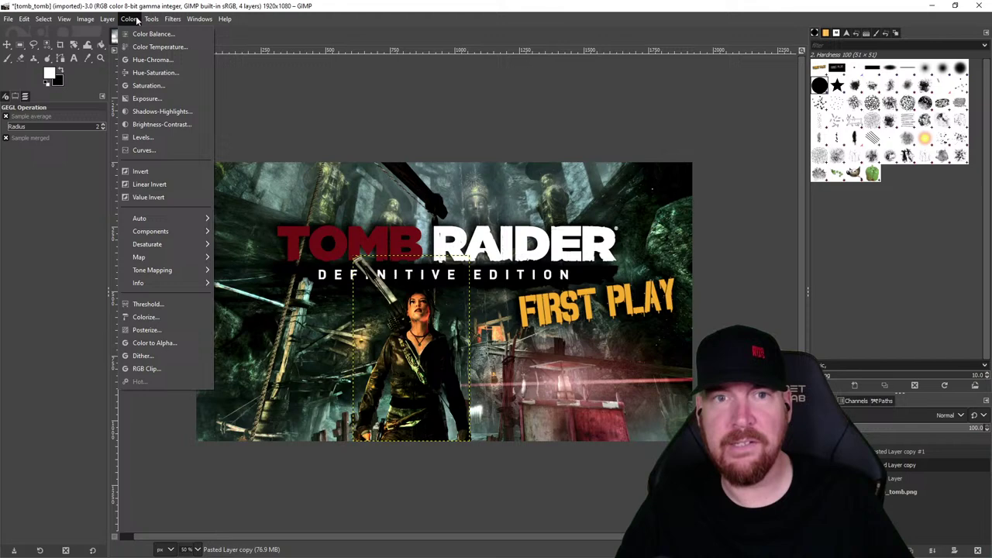
pyautogui.click(161, 112)
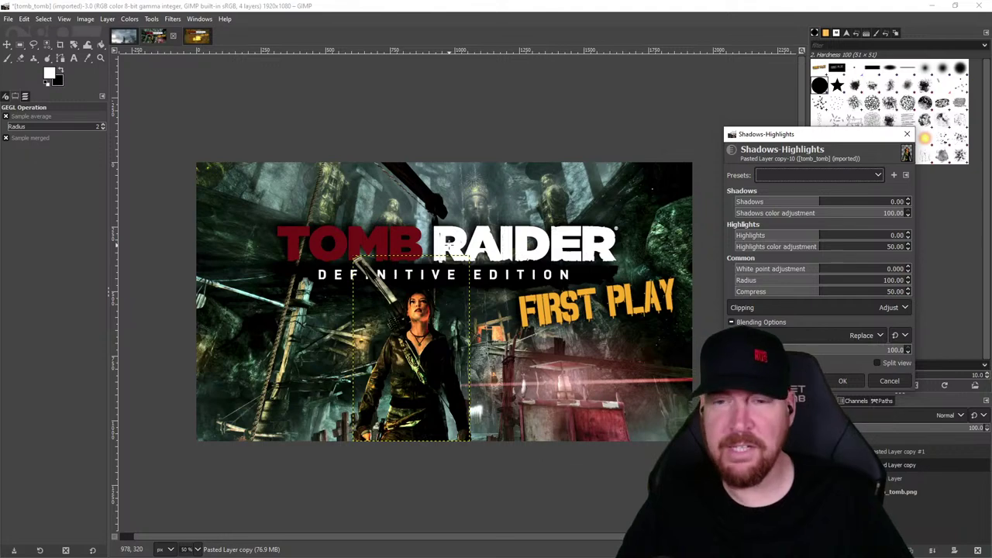
pyautogui.click(829, 172)
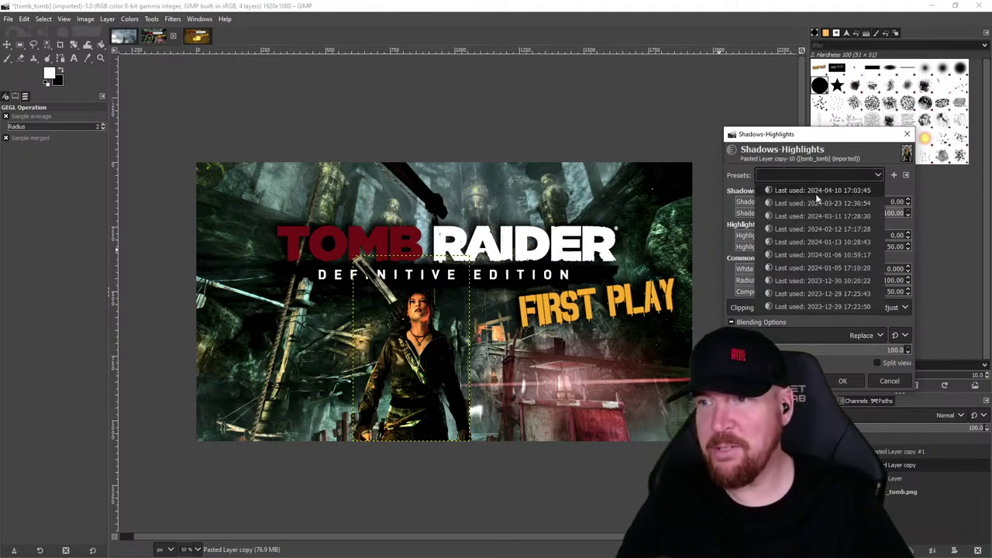
pyautogui.click(815, 192)
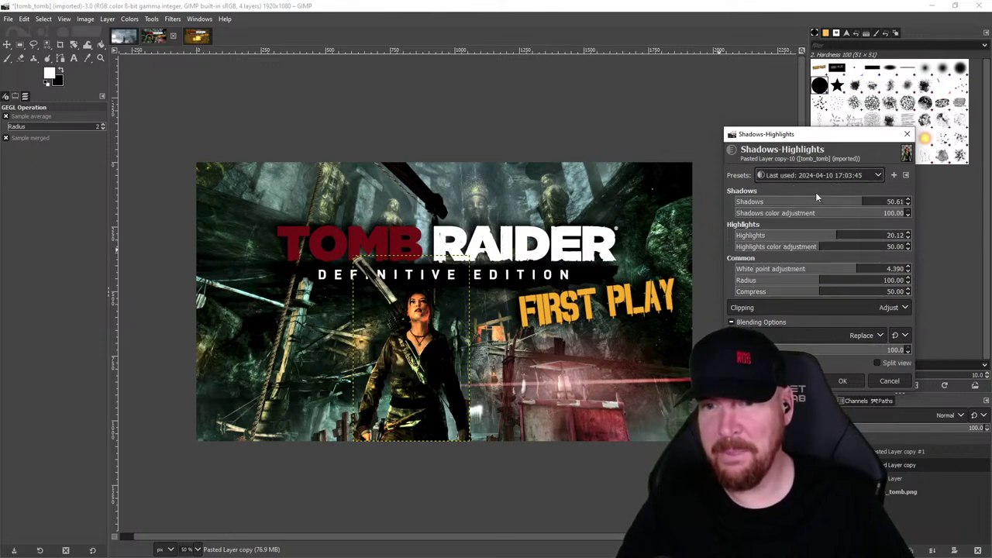
pyautogui.click(843, 380)
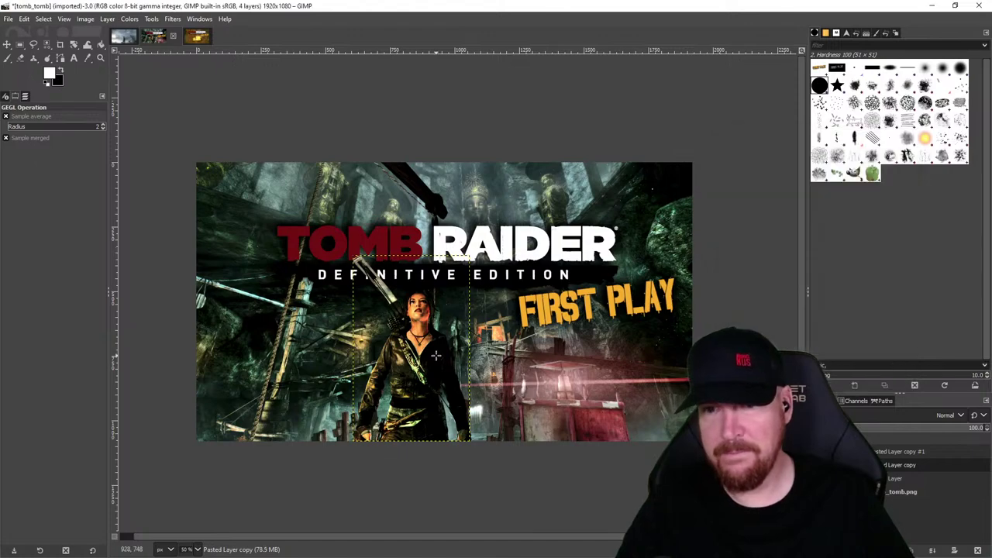
# - Add a black (full transparency) layer mask to the background layer tomb_tomb.png
pyautogui.press('1')
pyautogui.moveTo(436, 355); pyautogui.dragTo(482, 338)
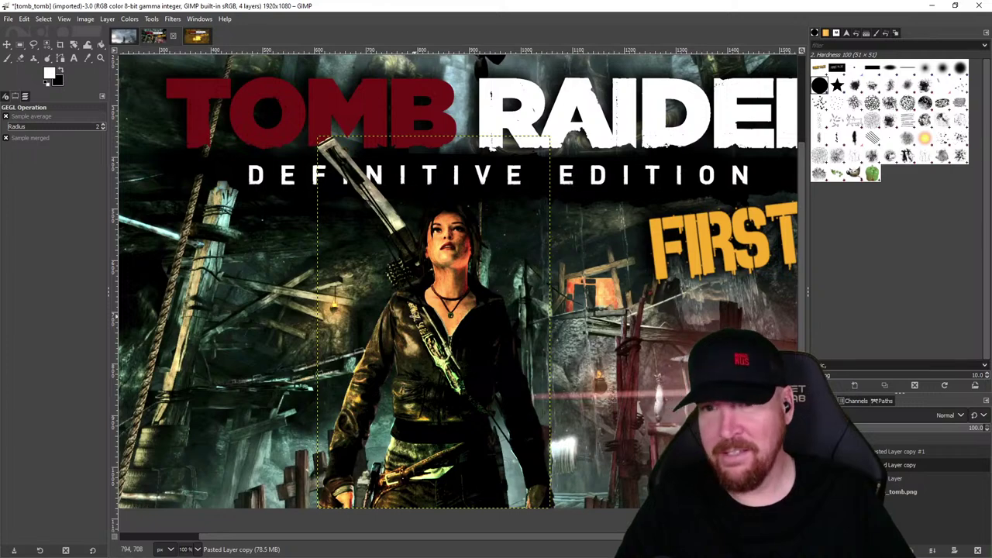
pyautogui.scroll(-3, 420, 316)
pyautogui.press('+')
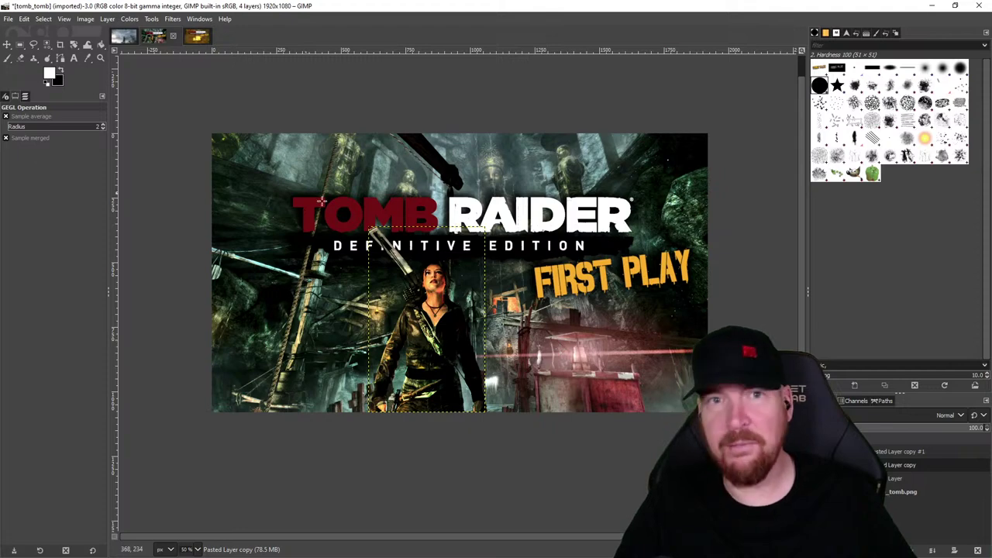
pyautogui.click(867, 488)
pyautogui.rightClick(866, 488)
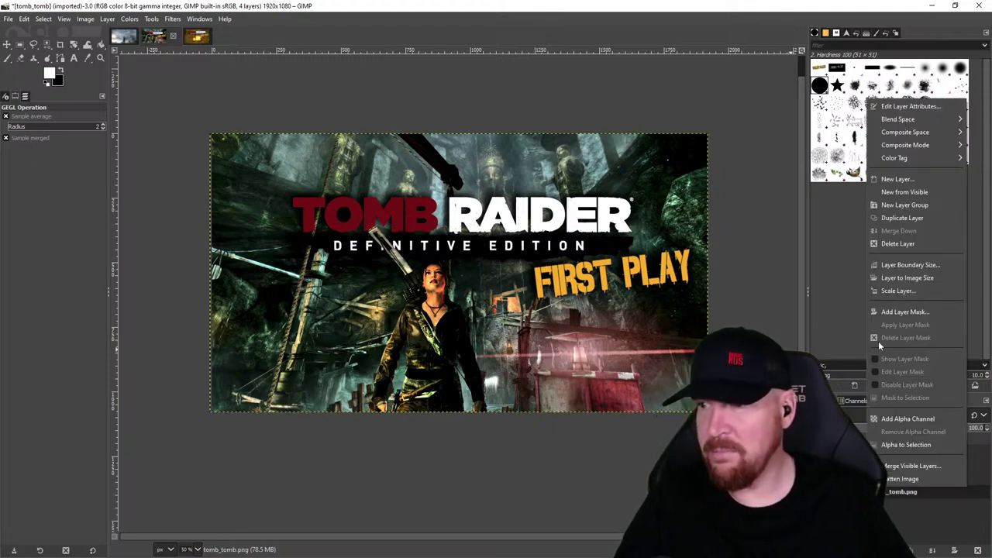
pyautogui.click(904, 312)
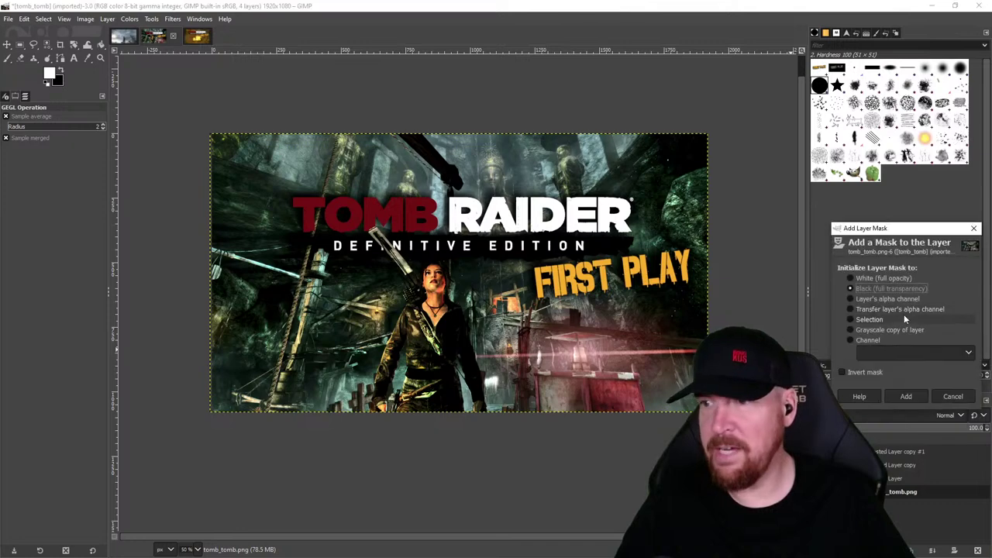
pyautogui.click(904, 318)
pyautogui.click(906, 396)
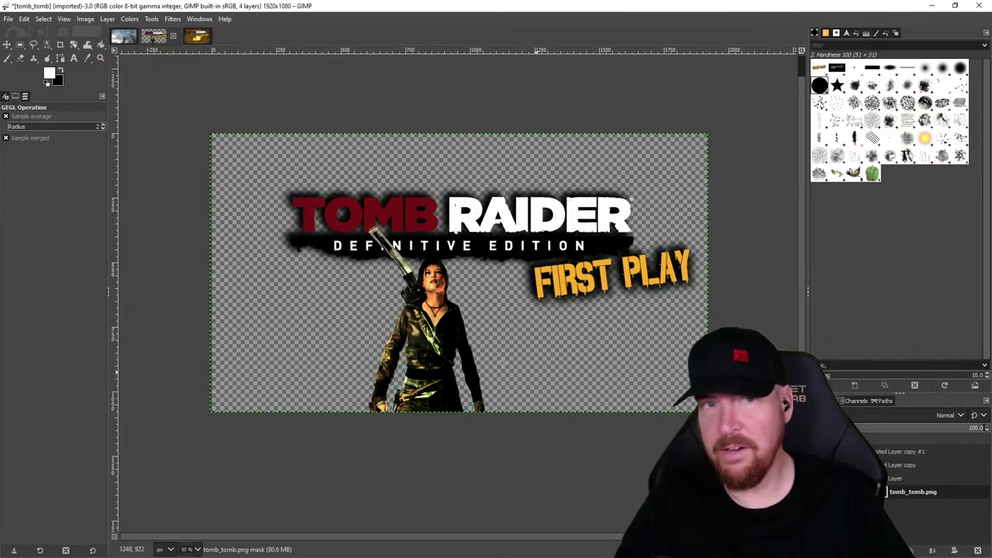
# - Add a 1920 by 1080 layer named drop shadow beneath tomb_tomb.png and fill it with black
pyautogui.rightClick(932, 532)
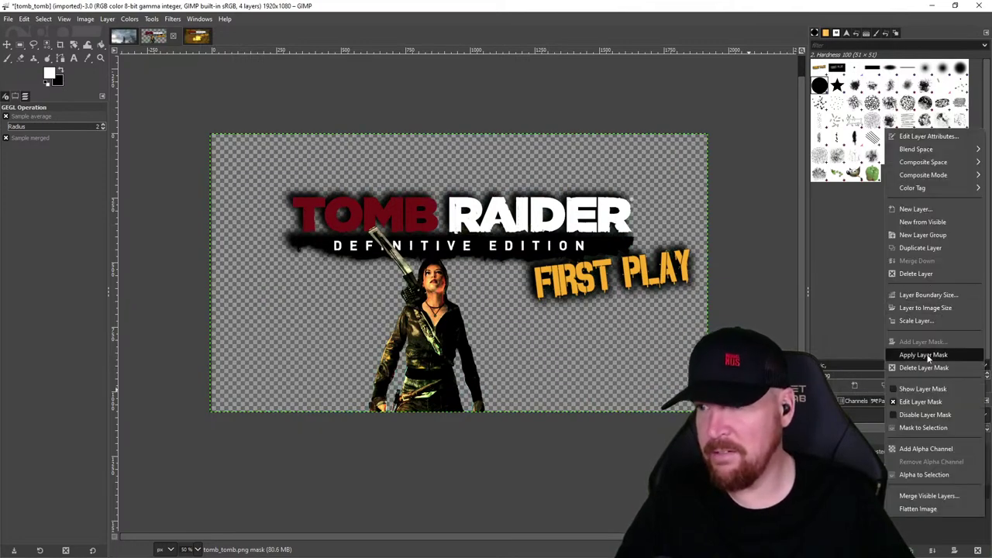
pyautogui.click(916, 208)
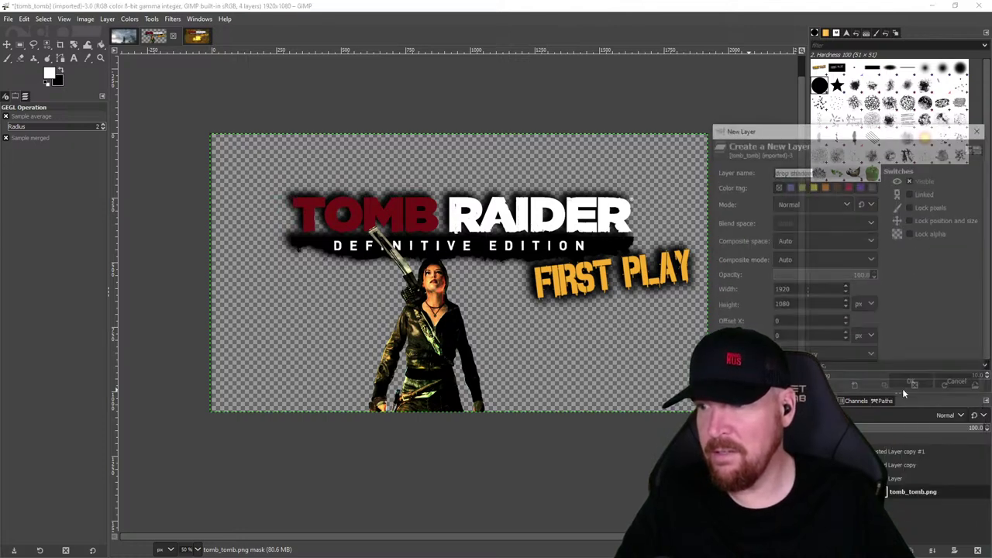
pyautogui.click(912, 383)
pyautogui.moveTo(894, 491); pyautogui.dragTo(914, 513)
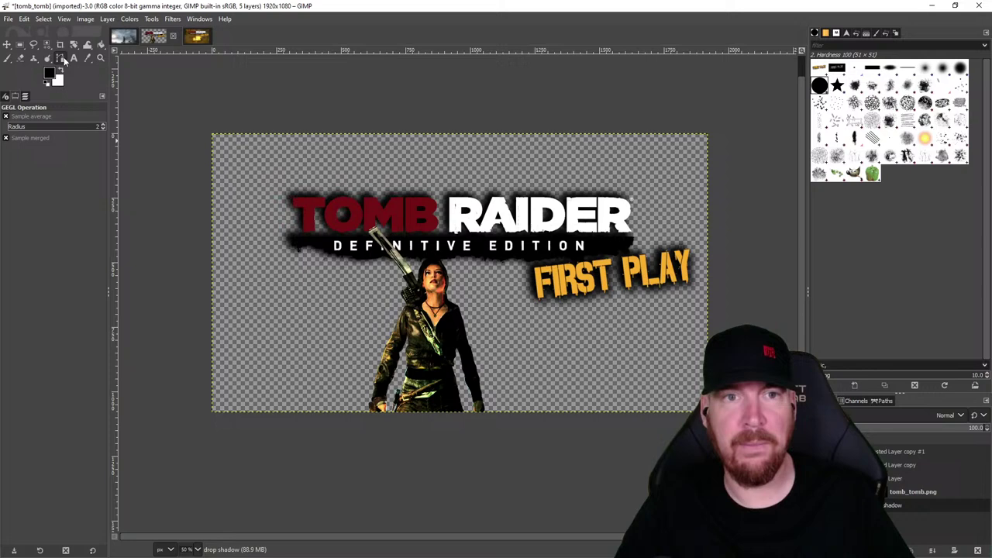
pyautogui.click(101, 45)
pyautogui.click(511, 318)
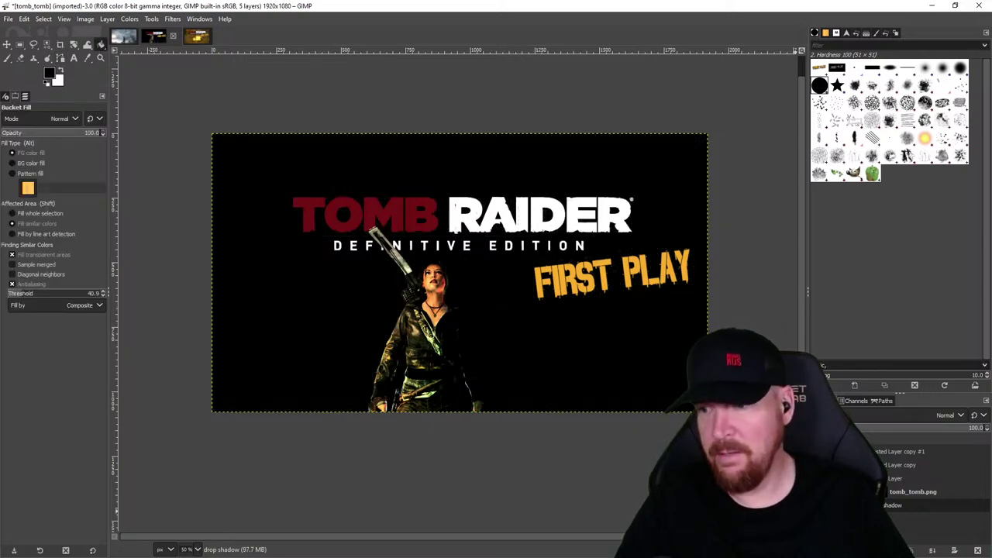
# - Draw a white-to-black radial gradient on the tomb_tomb.png layer mask, with its start point on the figure at X 848, Y 746
pyautogui.click(886, 492)
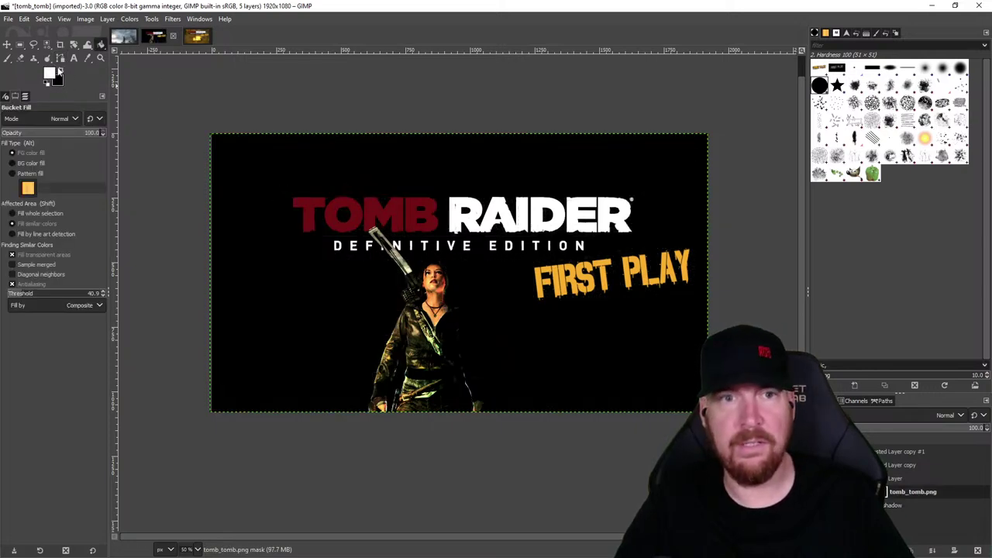
pyautogui.moveTo(102, 46); pyautogui.dragTo(133, 59)
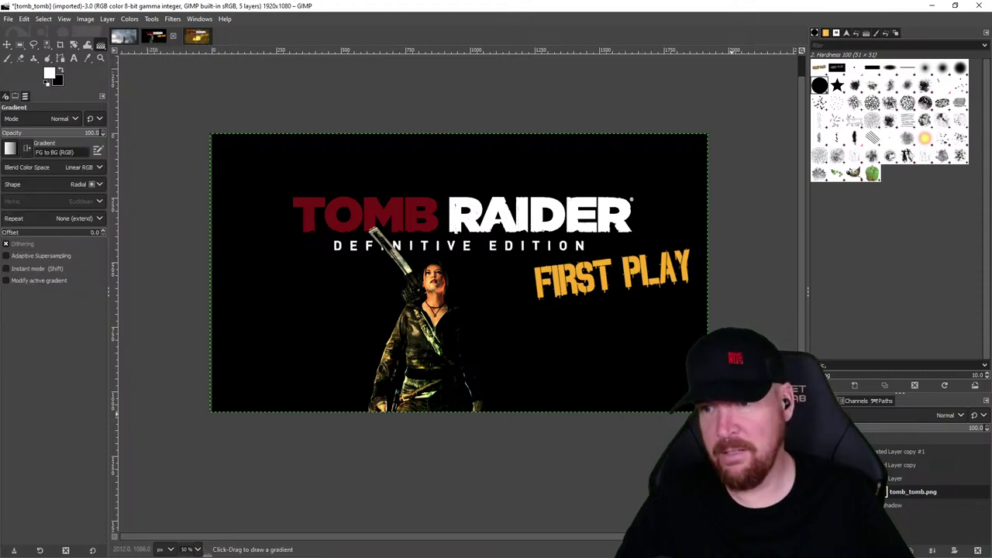
pyautogui.moveTo(734, 424); pyautogui.dragTo(579, 355)
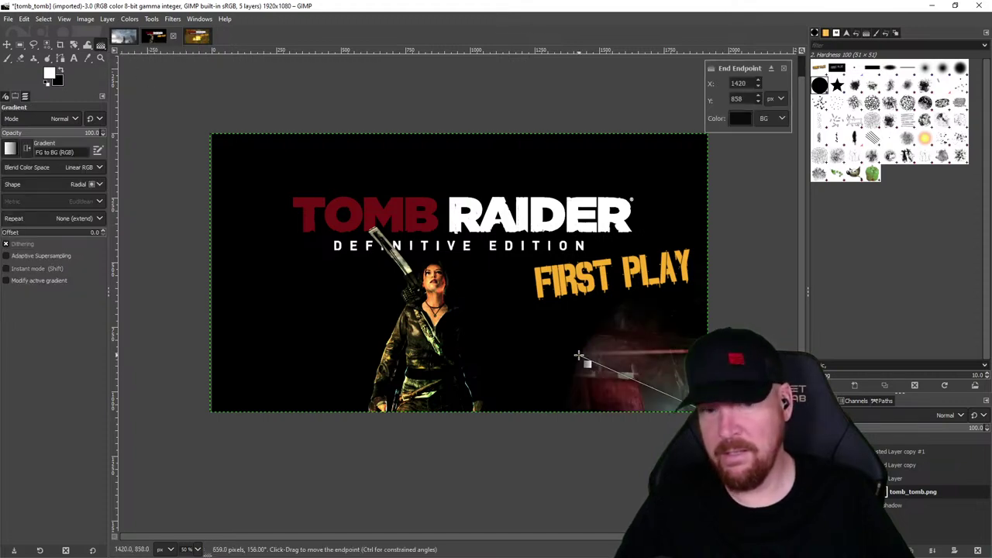
pyautogui.click(516, 321)
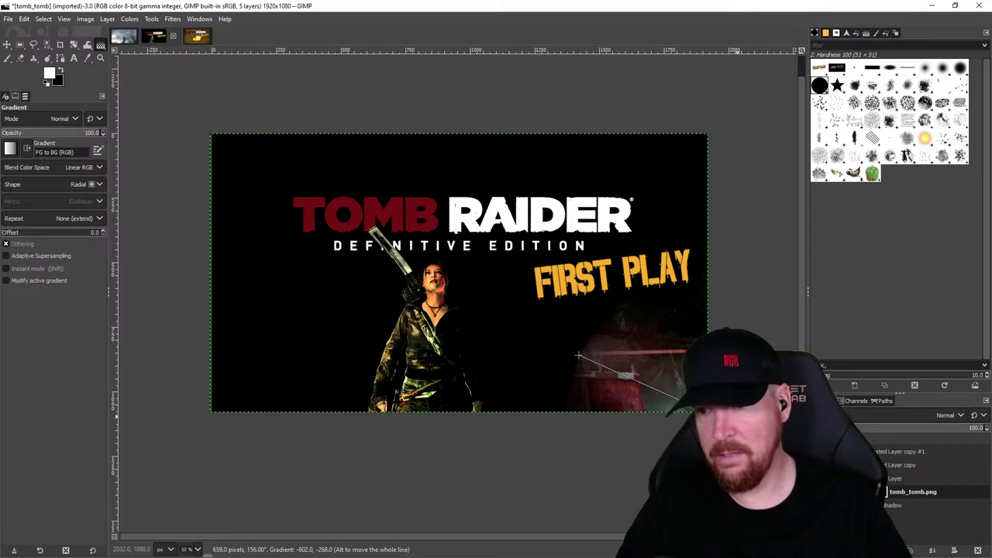
pyautogui.moveTo(578, 355); pyautogui.dragTo(755, 376)
pyautogui.moveTo(734, 425)
pyautogui.mouseDown()
pyautogui.moveTo(541, 331)
pyautogui.moveTo(513, 303)
pyautogui.moveTo(241, 237)
pyautogui.moveTo(533, 341)
pyautogui.moveTo(326, 271)
pyautogui.moveTo(488, 324)
pyautogui.moveTo(438, 326)
pyautogui.mouseUp()
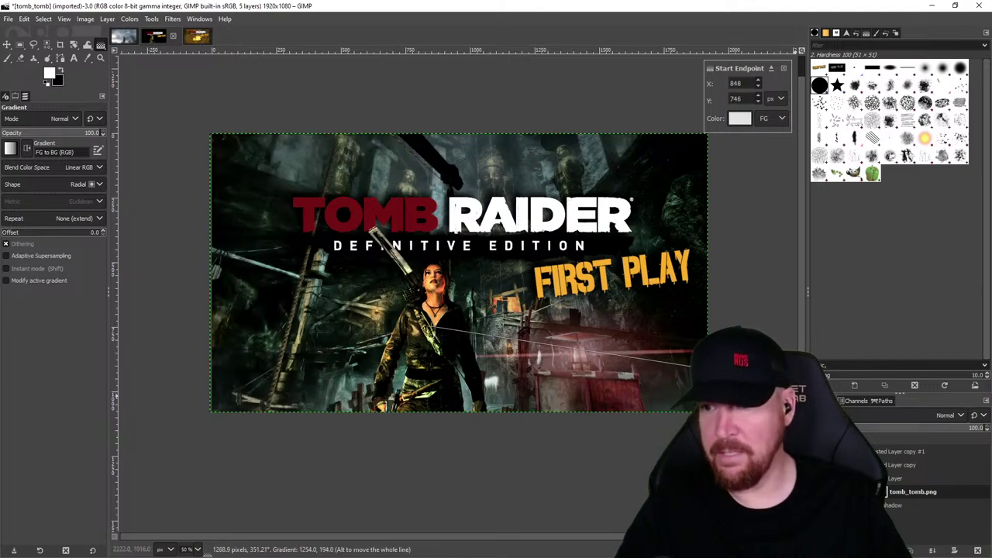
# - Move the radial gradient's start to X 890, Y 752 and its end to X 1834, Y 898, and add a stop at 37.35
pyautogui.moveTo(766, 377); pyautogui.dragTo(694, 298)
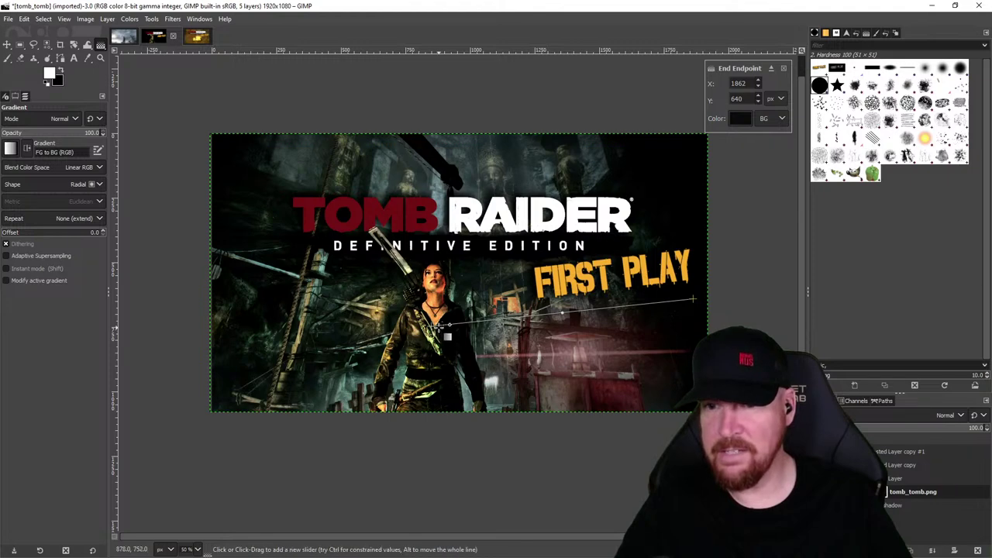
pyautogui.click(437, 329)
pyautogui.moveTo(435, 327); pyautogui.dragTo(441, 328)
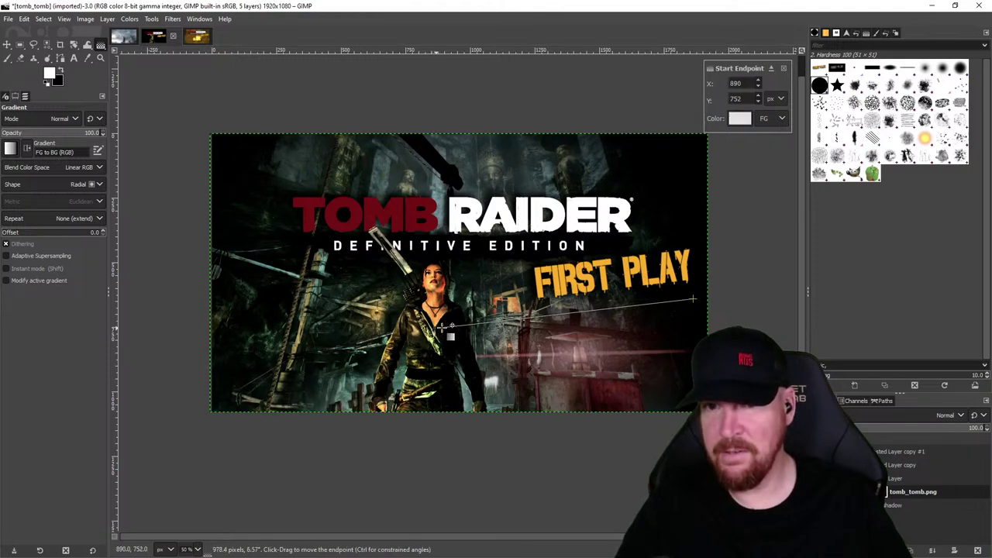
pyautogui.moveTo(692, 298); pyautogui.dragTo(686, 364)
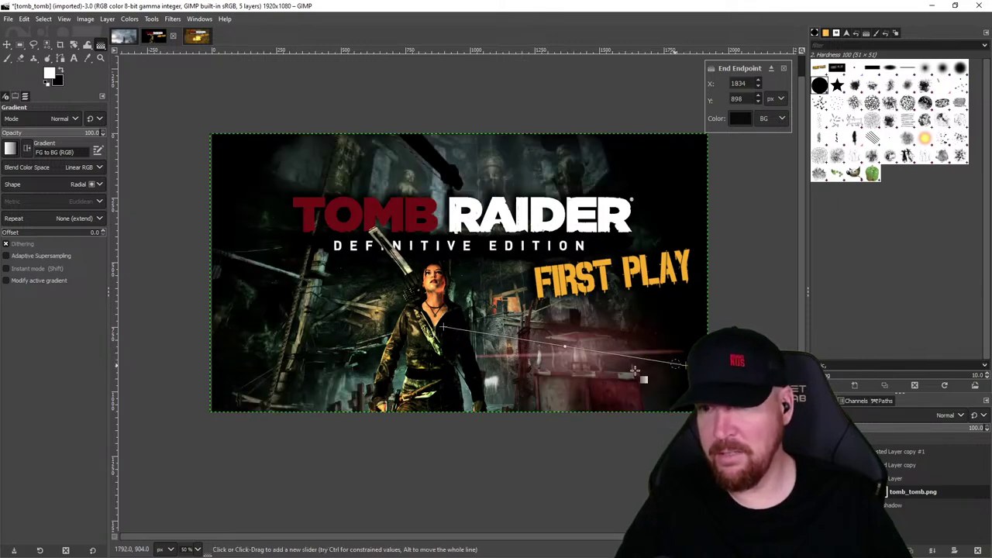
pyautogui.click(535, 342)
pyautogui.moveTo(541, 353)
pyautogui.mouseDown()
pyautogui.moveTo(598, 353)
pyautogui.moveTo(533, 342)
pyautogui.mouseUp()
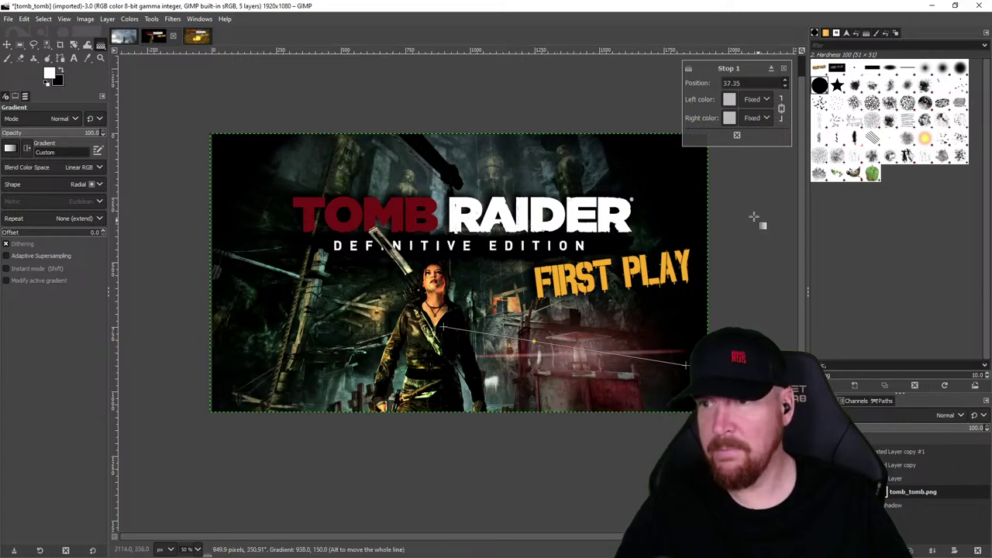
# - Change the gradient shape to Linear, with its start at X 738, Y 546 and its end at X 1774, Y 1044
pyautogui.click(81, 183)
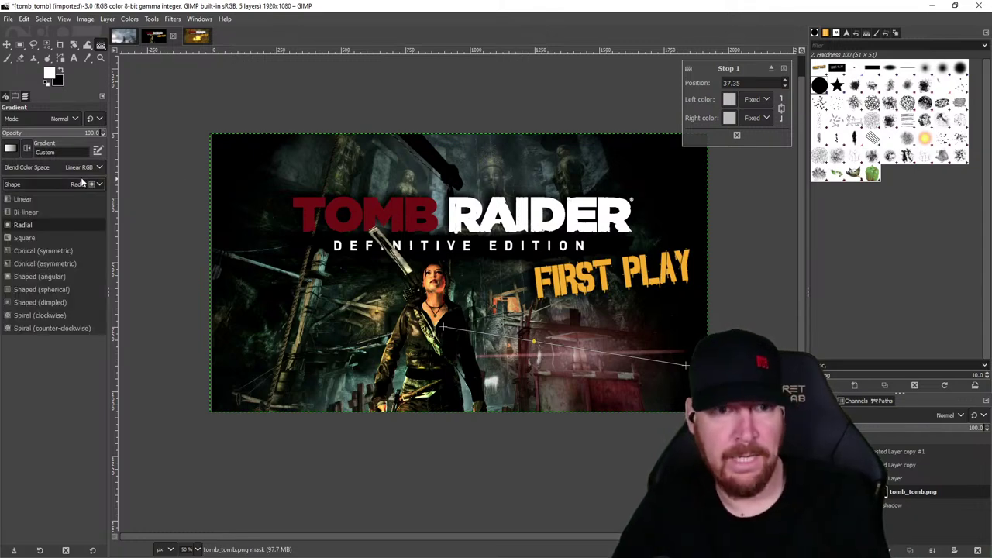
pyautogui.click(50, 199)
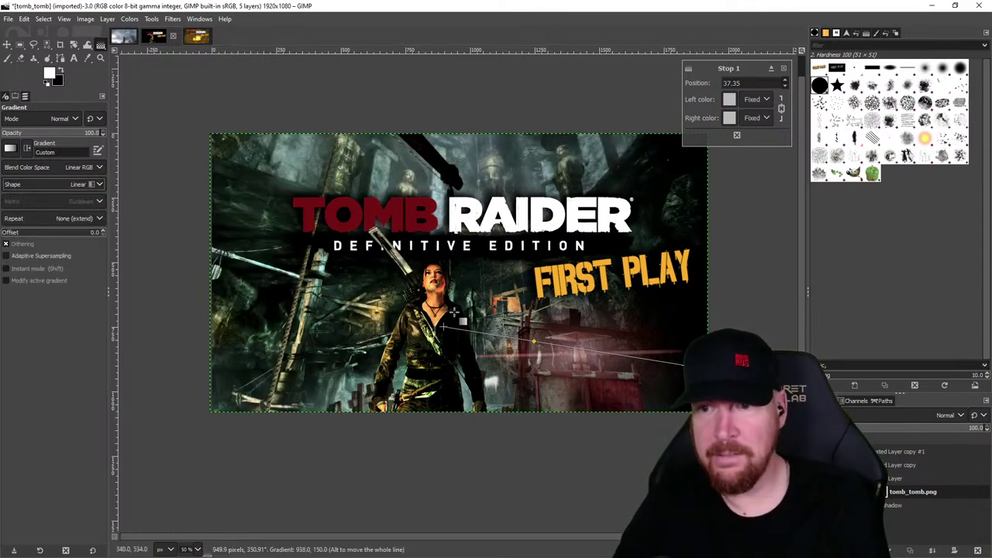
pyautogui.moveTo(437, 327); pyautogui.dragTo(400, 274)
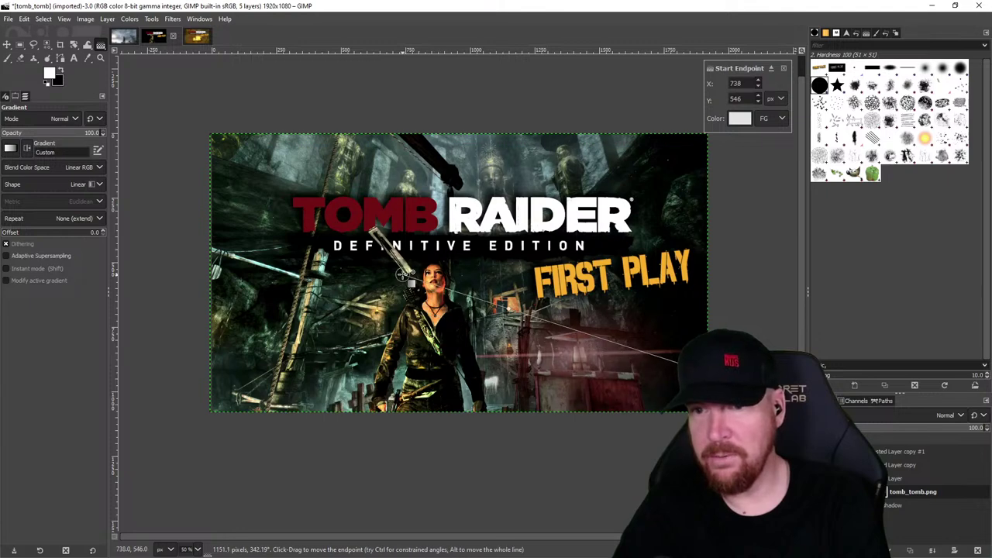
pyautogui.moveTo(677, 365); pyautogui.dragTo(663, 401)
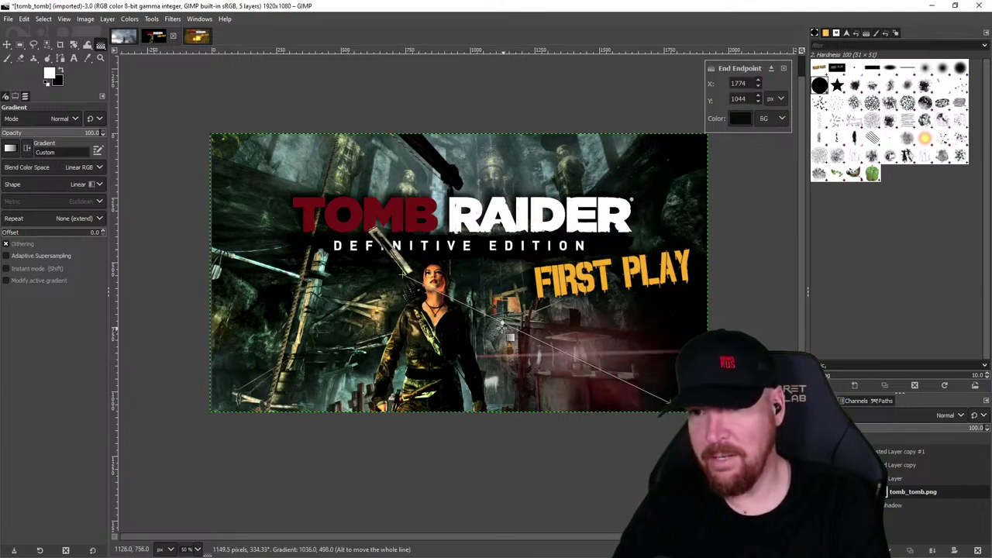
# - Set the gradient stop to 17.65, then place the start endpoint at X 956, Y 494 and the end endpoint at X 1564, Y 1100
pyautogui.click(463, 308)
pyautogui.moveTo(464, 310); pyautogui.dragTo(458, 306)
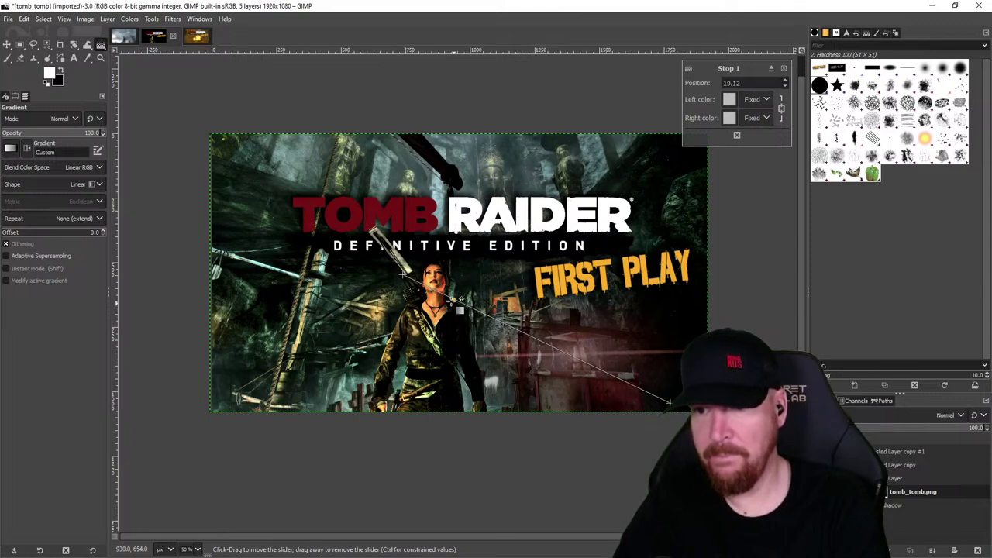
pyautogui.moveTo(450, 299); pyautogui.dragTo(449, 299)
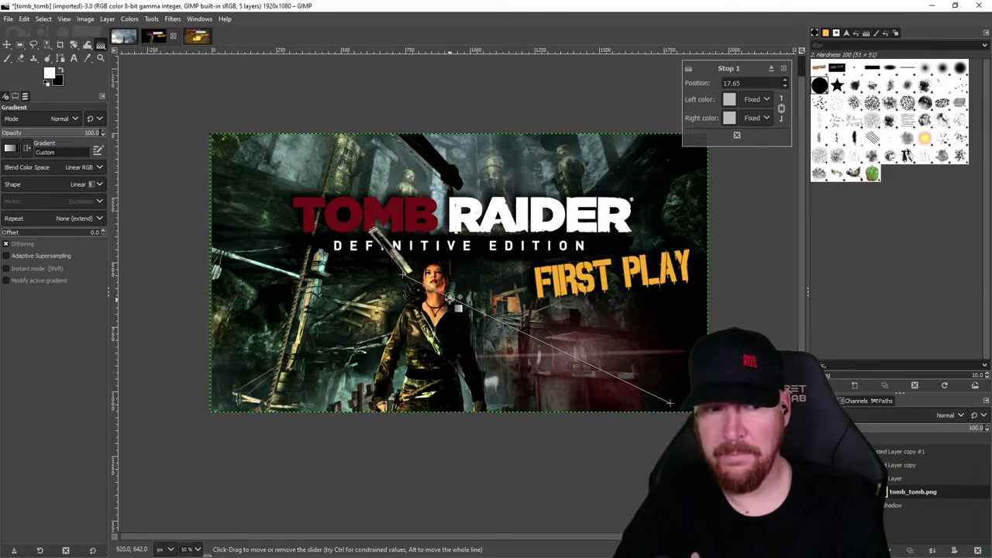
pyautogui.moveTo(402, 273); pyautogui.dragTo(400, 221)
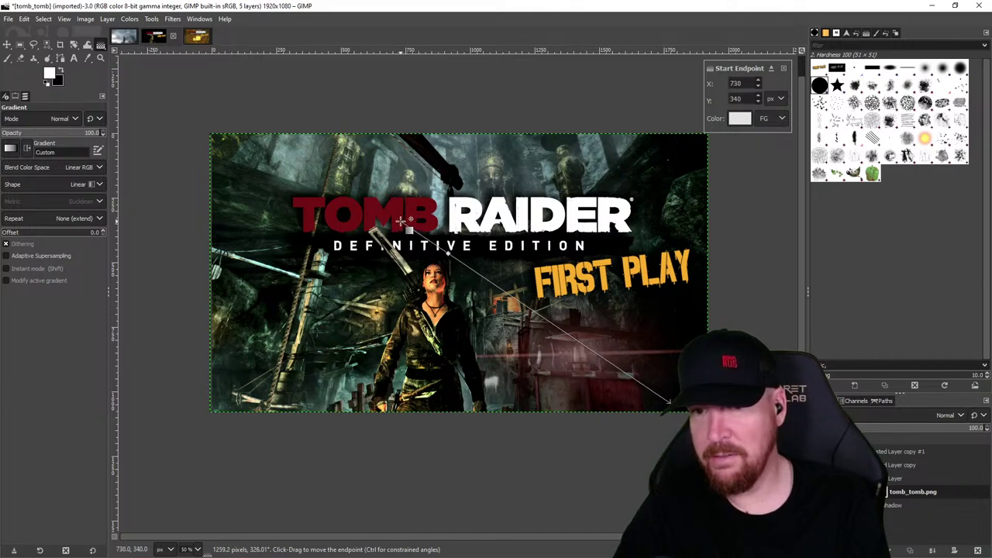
pyautogui.moveTo(668, 400); pyautogui.dragTo(616, 416)
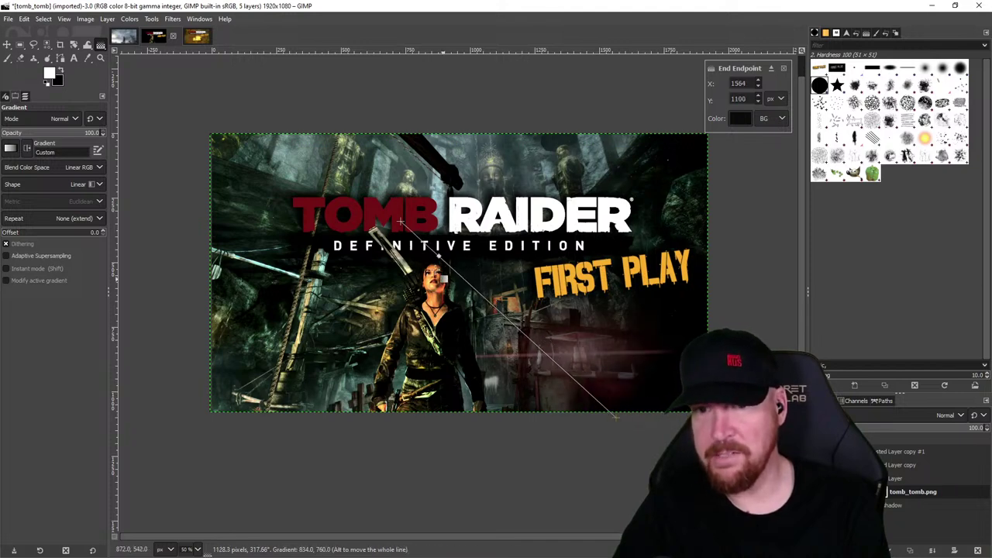
pyautogui.moveTo(400, 221); pyautogui.dragTo(460, 262)
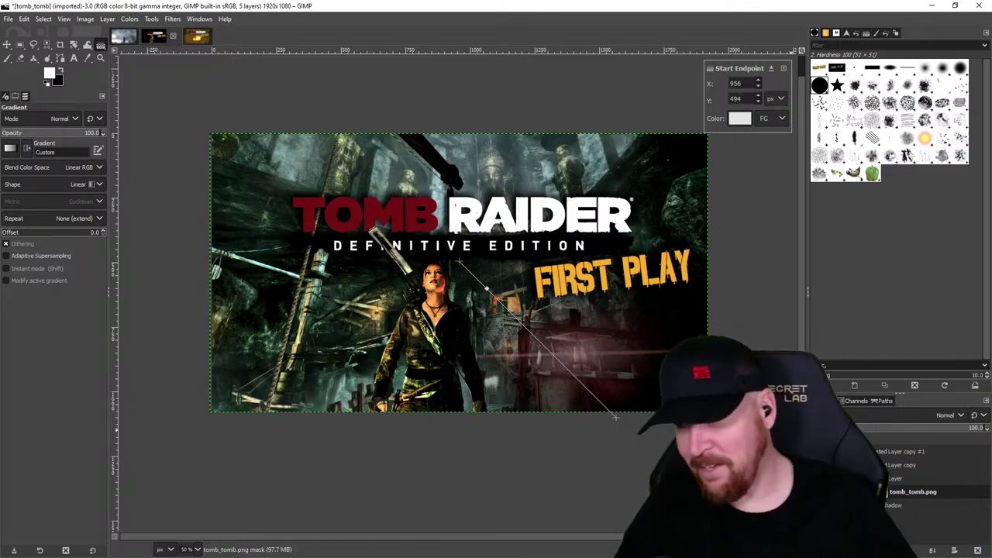
# - Select a 10 by 10 pixel circle over the figure's necklace pendant at X 859, Y 701 with Ellipse Select
pyautogui.keyDown('ctrl'); pyautogui.scroll(3, 454, 315); pyautogui.keyUp('ctrl')
pyautogui.keyDown('ctrl'); pyautogui.scroll(7, 453, 315); pyautogui.keyUp('ctrl')
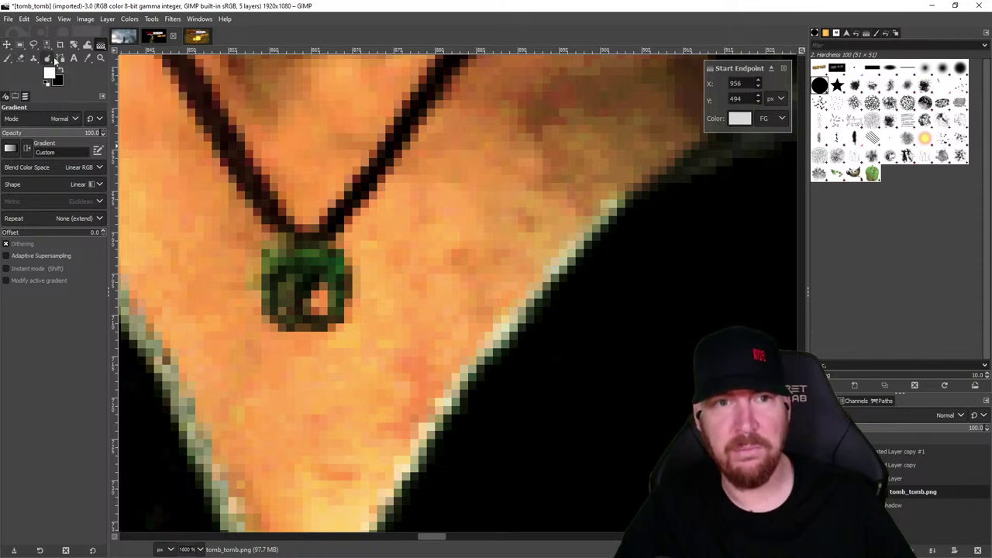
pyautogui.click(21, 47)
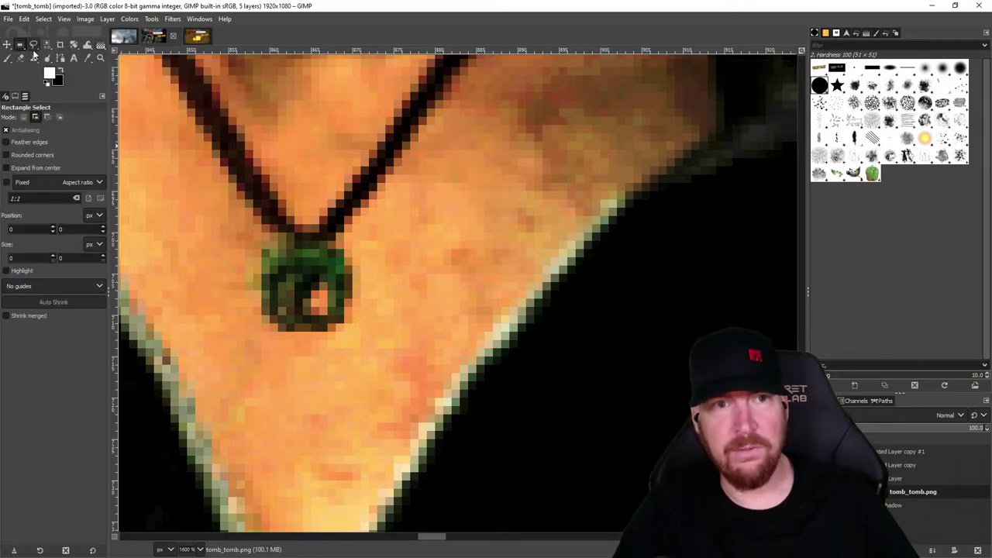
pyautogui.moveTo(20, 46)
pyautogui.click(46, 59)
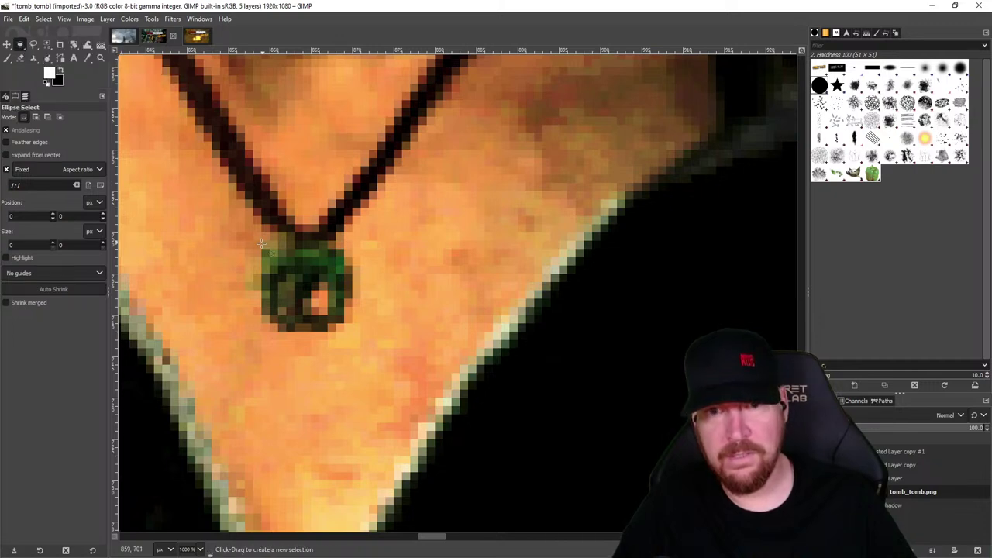
pyautogui.moveTo(262, 242); pyautogui.dragTo(339, 321)
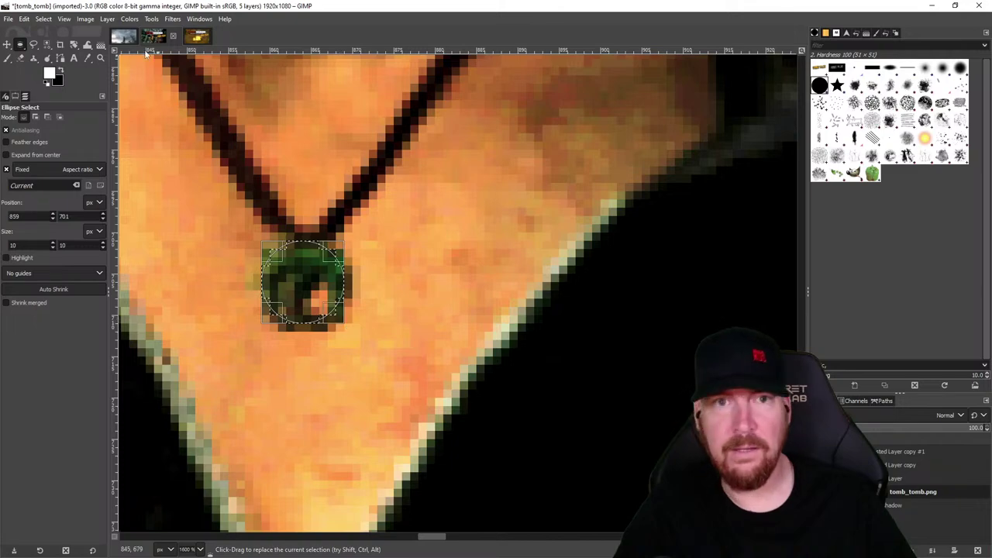
# - Try Brightness-Contrast on the selected pendant area of tomb_tomb.png with brightness 46 and contrast 52
pyautogui.scroll(-7, 305, 262)
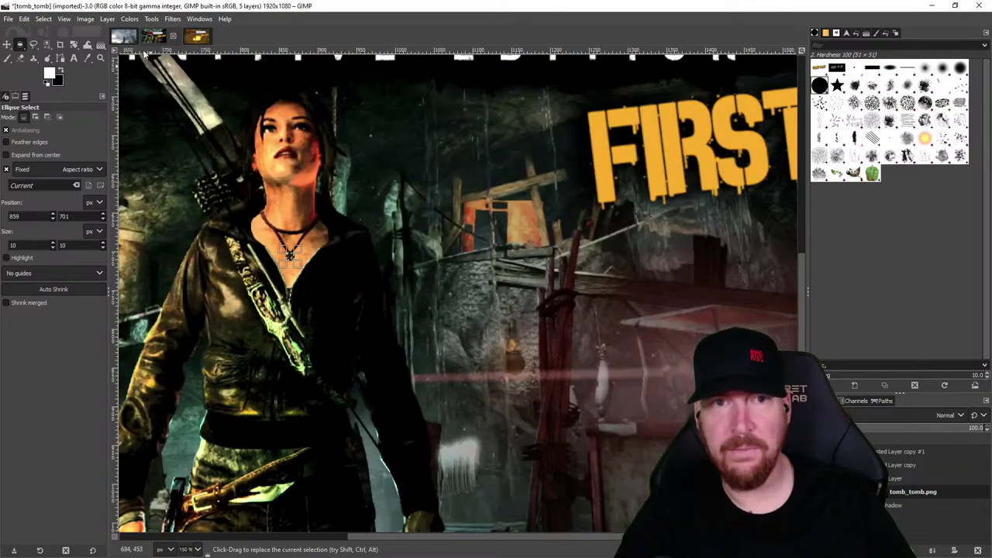
pyautogui.click(129, 18)
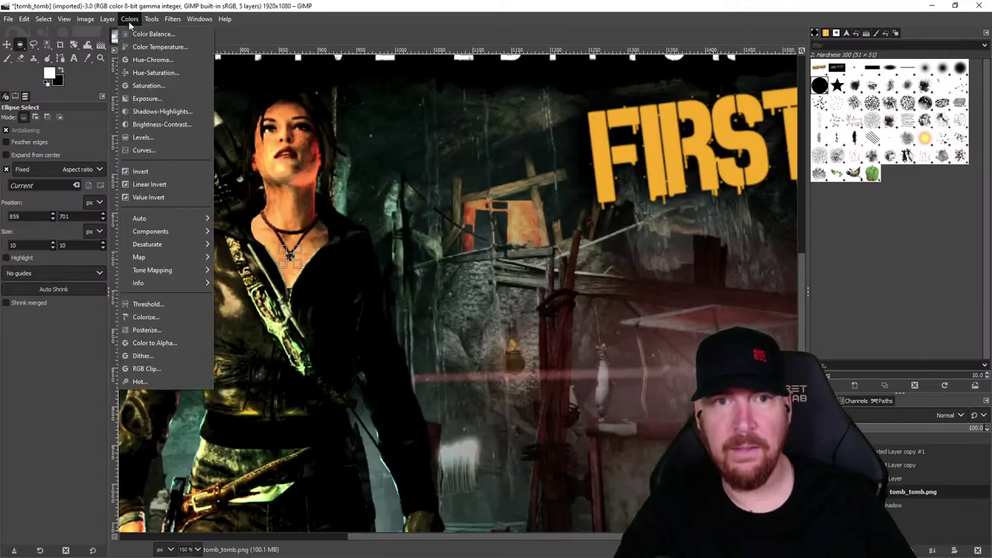
pyautogui.click(157, 127)
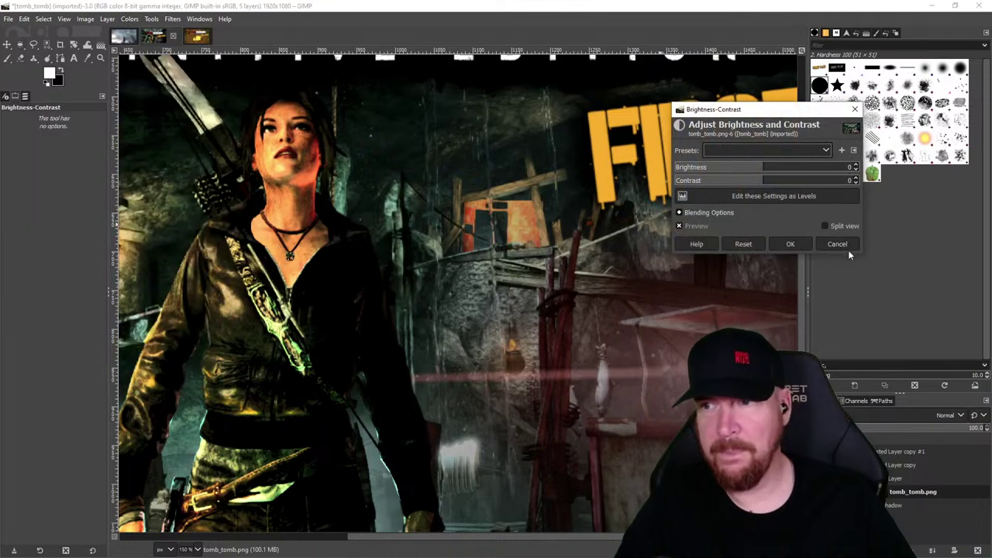
pyautogui.click(780, 180)
pyautogui.click(782, 167)
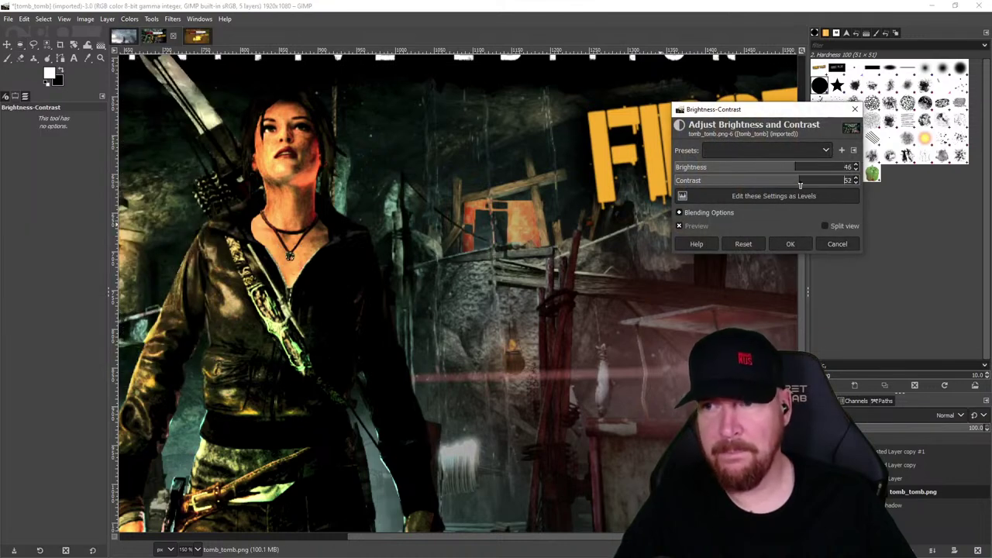
pyautogui.click(836, 245)
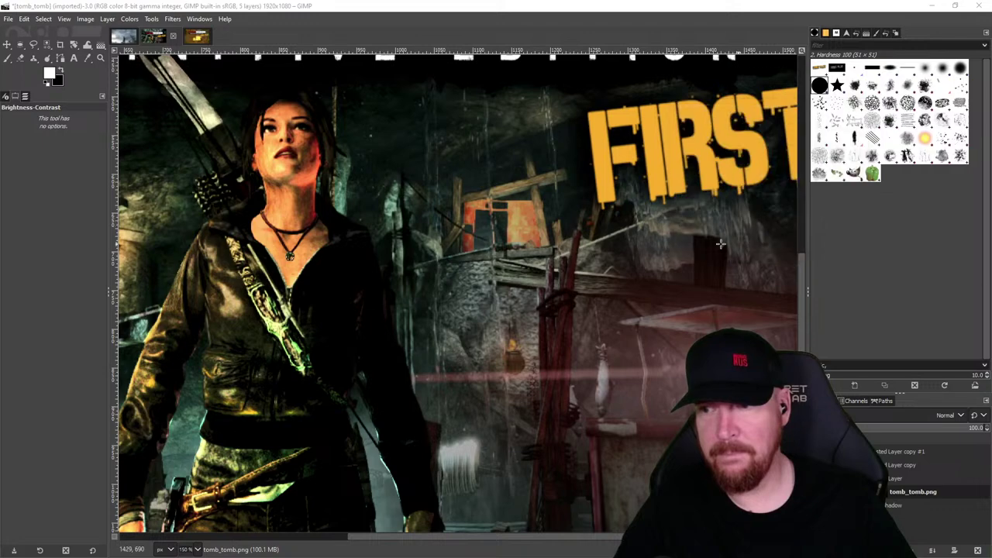
pyautogui.click(130, 18)
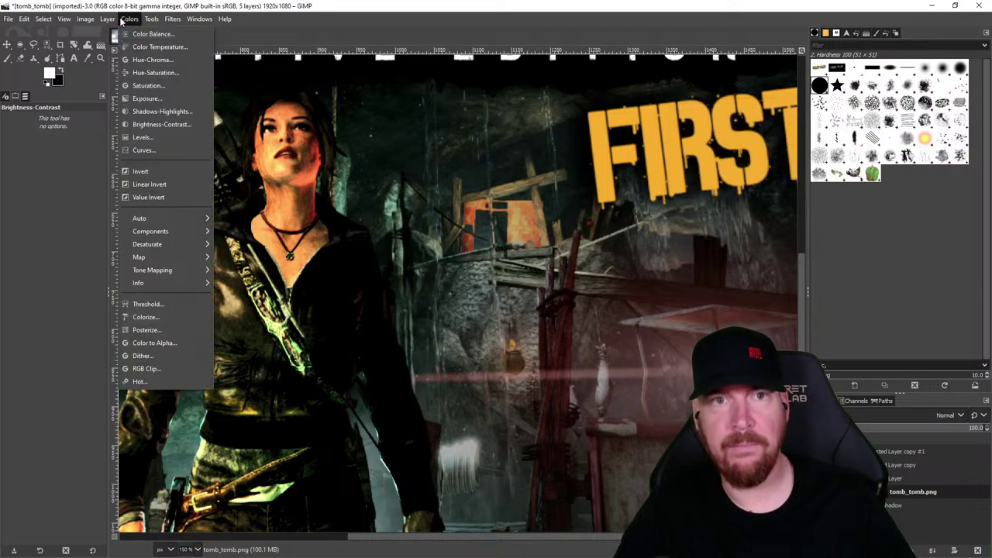
pyautogui.click(162, 110)
pyautogui.click(815, 175)
pyautogui.click(813, 190)
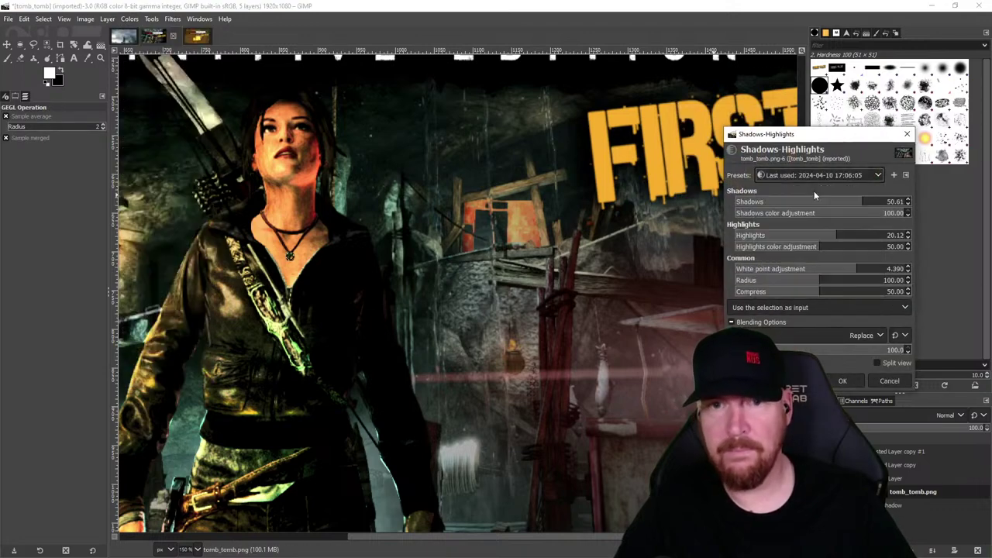
pyautogui.click(816, 176)
pyautogui.click(815, 219)
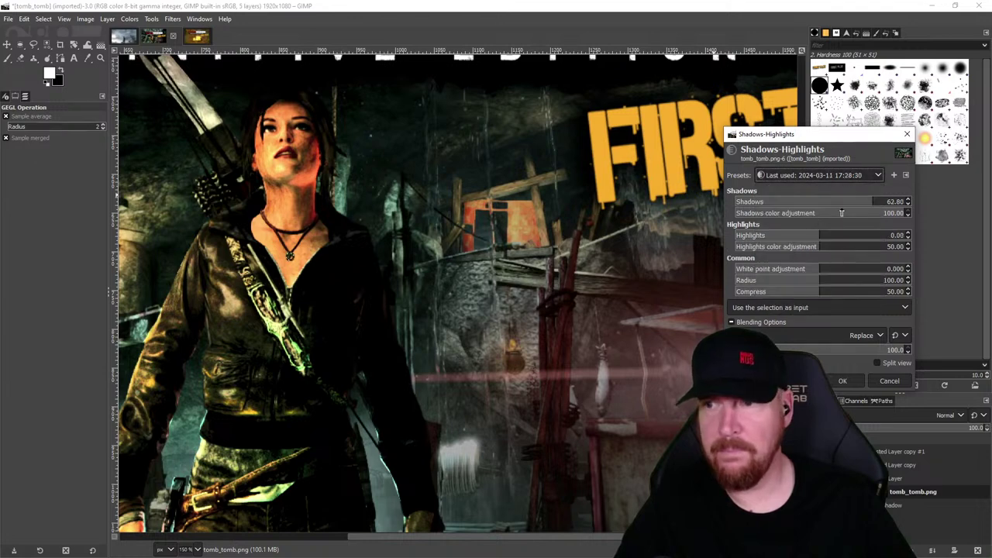
pyautogui.moveTo(845, 202); pyautogui.dragTo(881, 219)
pyautogui.moveTo(820, 235); pyautogui.dragTo(923, 258)
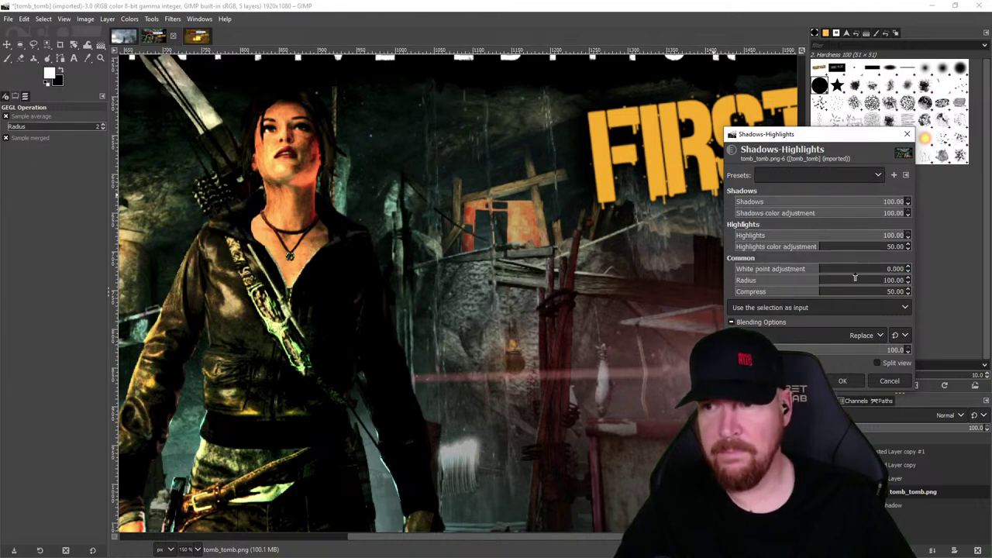
pyautogui.moveTo(854, 271); pyautogui.dragTo(925, 282)
pyautogui.click(842, 381)
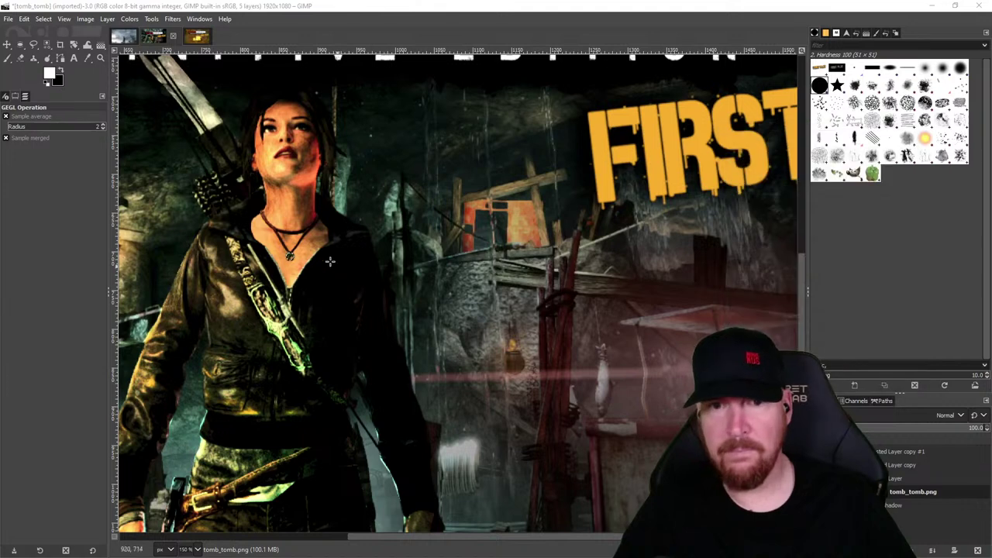
# - Apply a white Supernova with radius 52 to the pendant selection on tomb_tomb.png, and clear the selection
pyautogui.click(172, 18)
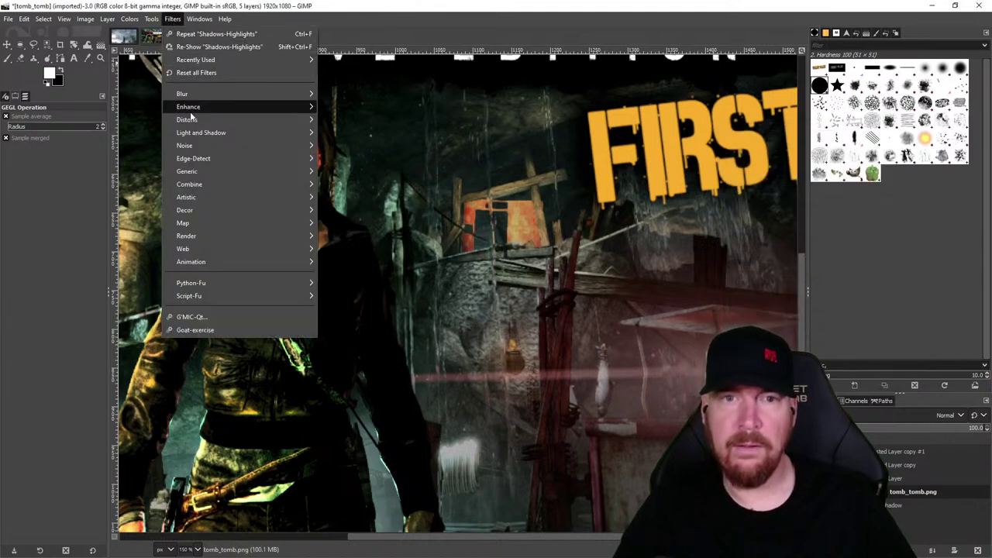
pyautogui.moveTo(203, 135)
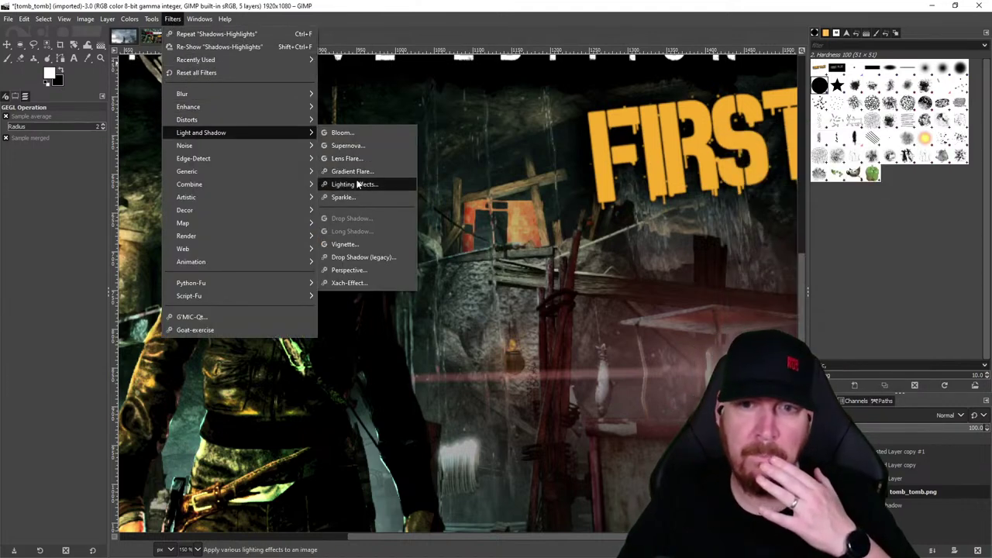
pyautogui.click(347, 146)
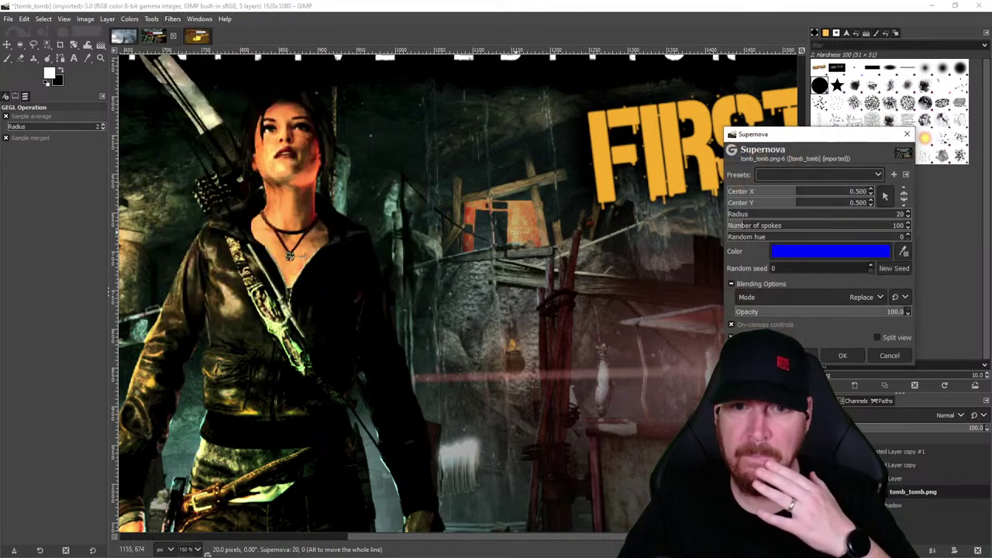
pyautogui.click(808, 251)
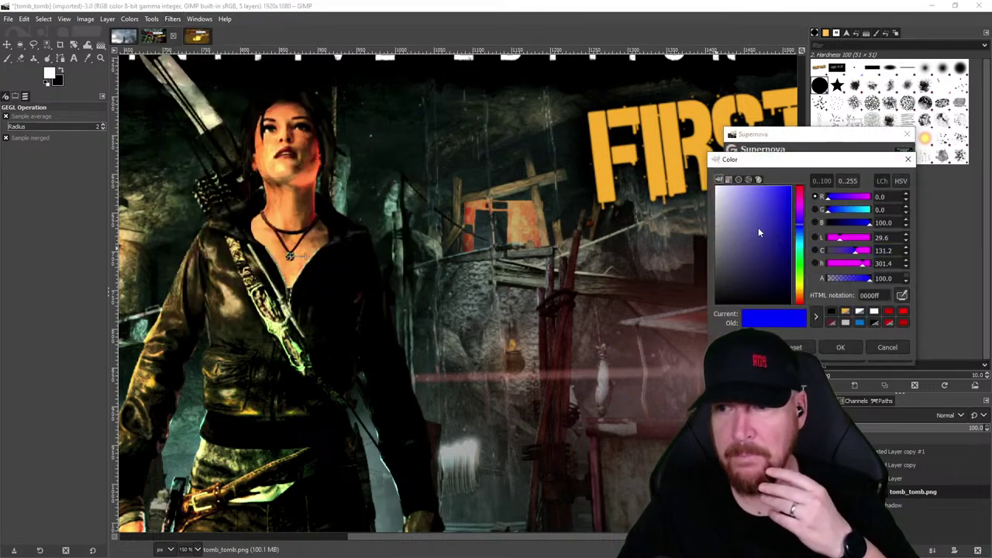
pyautogui.click(841, 349)
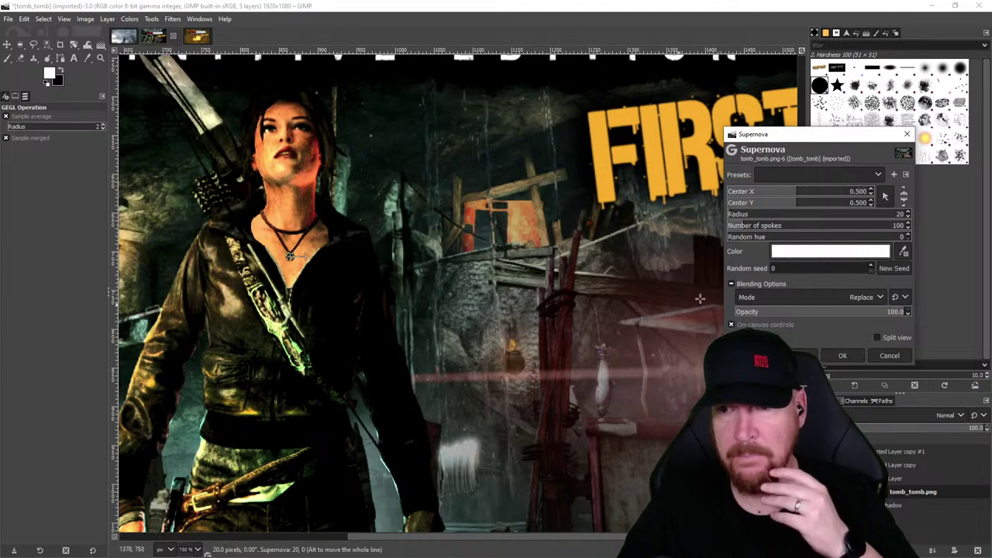
pyautogui.moveTo(305, 256); pyautogui.dragTo(330, 255)
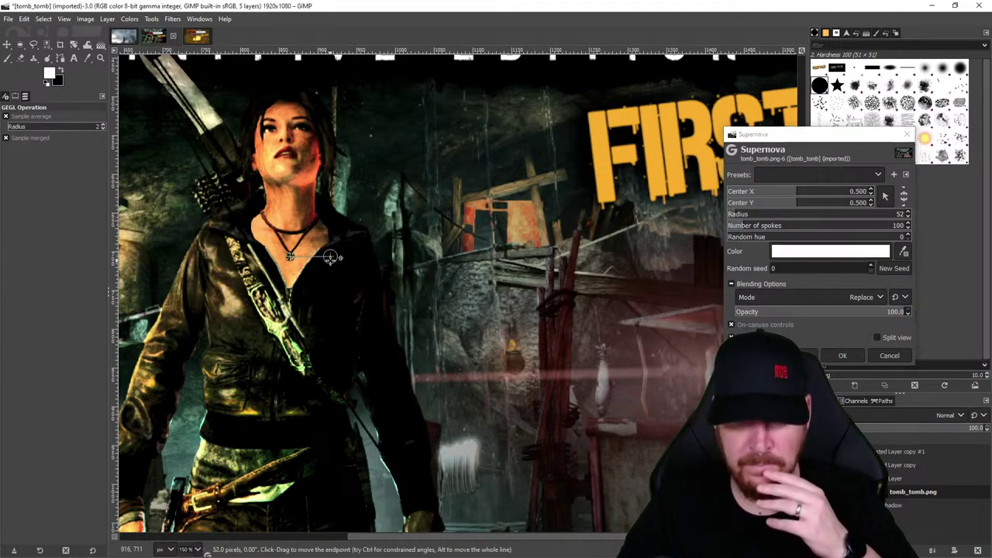
pyautogui.click(845, 355)
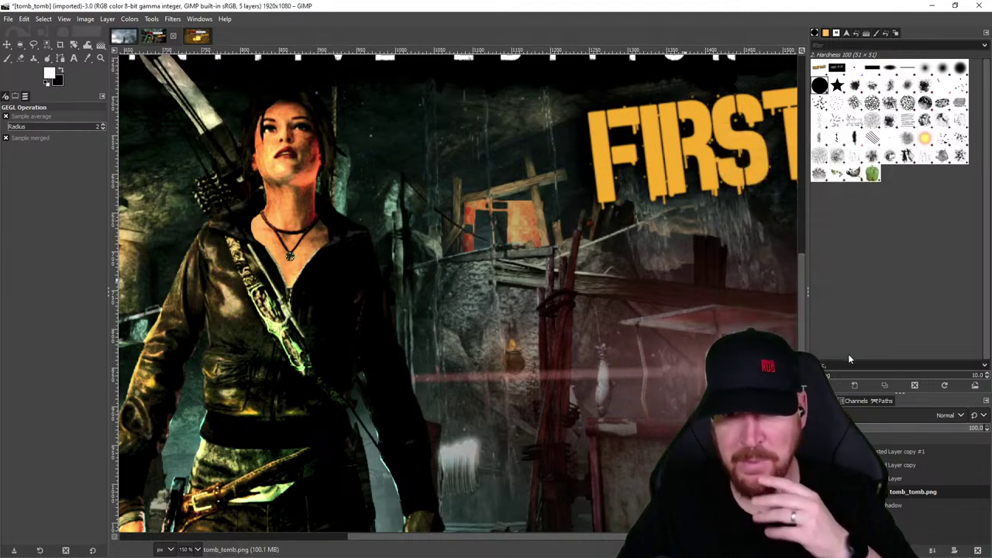
pyautogui.scroll(6, 263, 259)
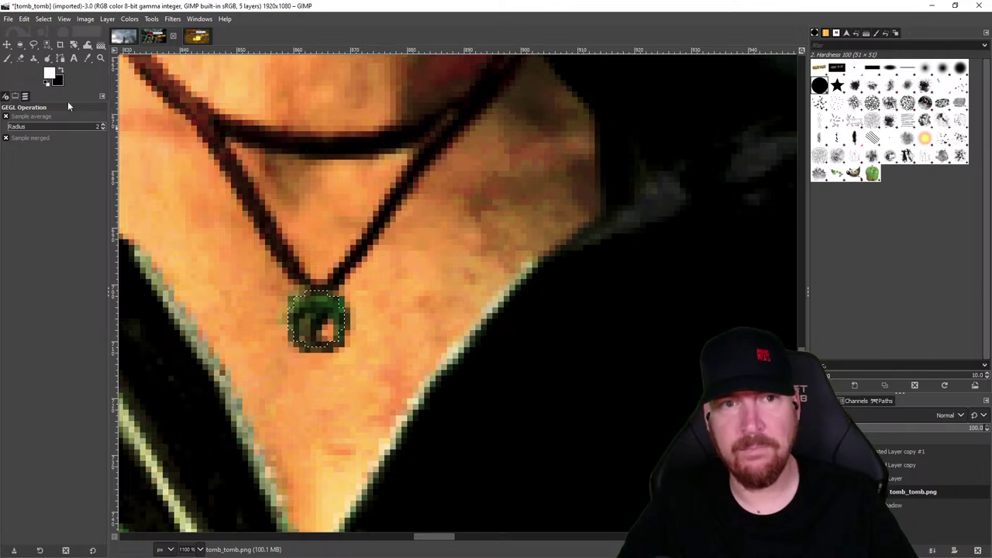
pyautogui.hotkey('ctrl', 'shift', 'a')
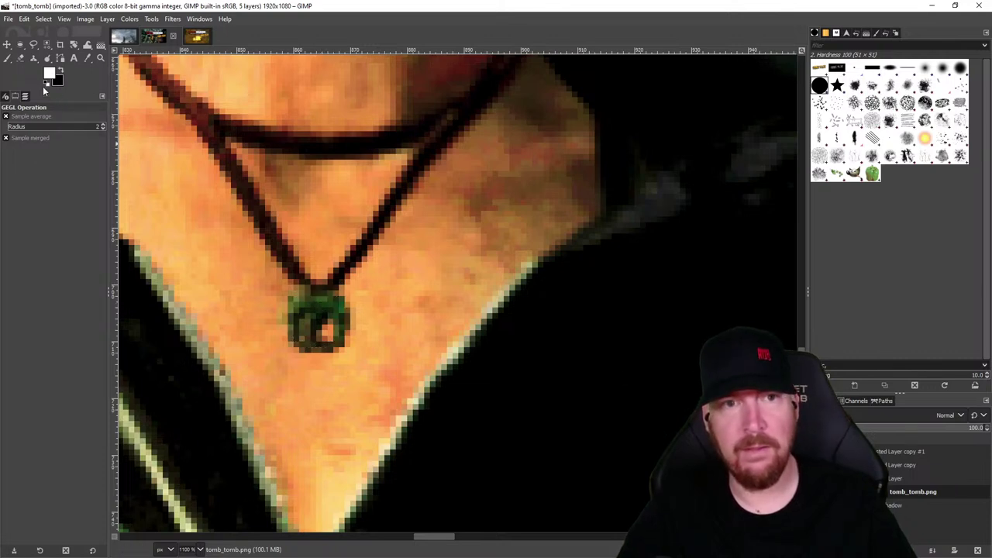
pyautogui.click(149, 20)
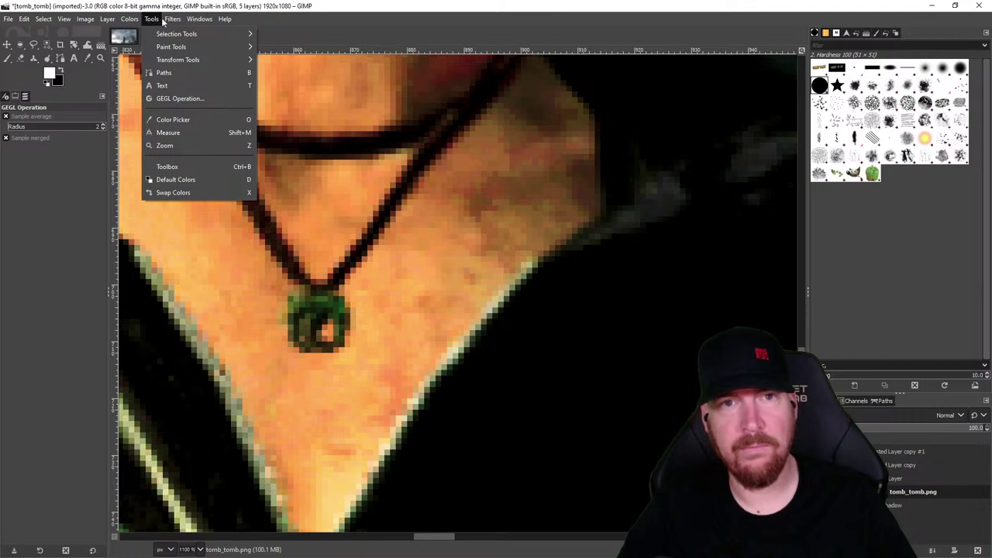
pyautogui.moveTo(172, 19)
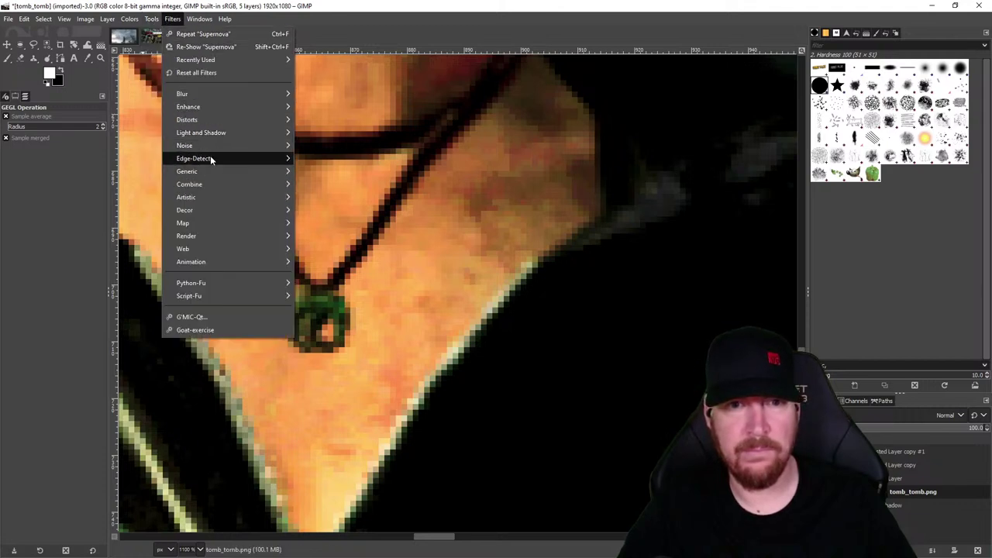
pyautogui.moveTo(271, 133)
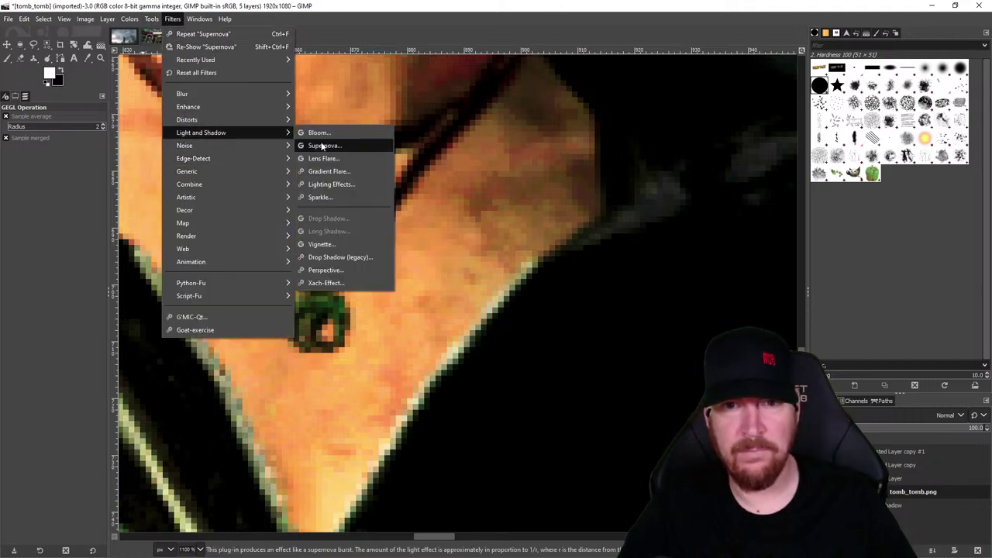
pyautogui.click(332, 198)
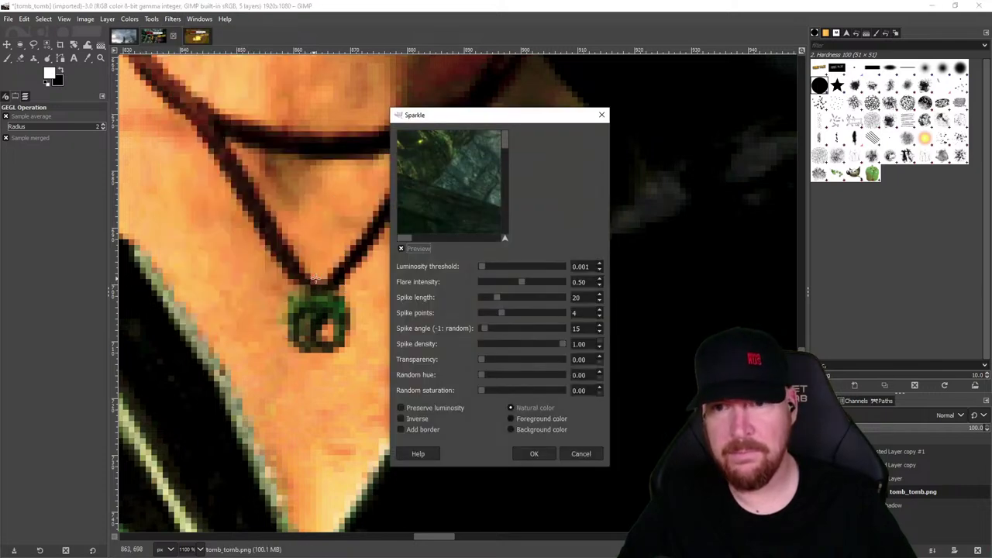
pyautogui.moveTo(405, 237); pyautogui.dragTo(457, 237)
pyautogui.scroll(-10, 457, 205)
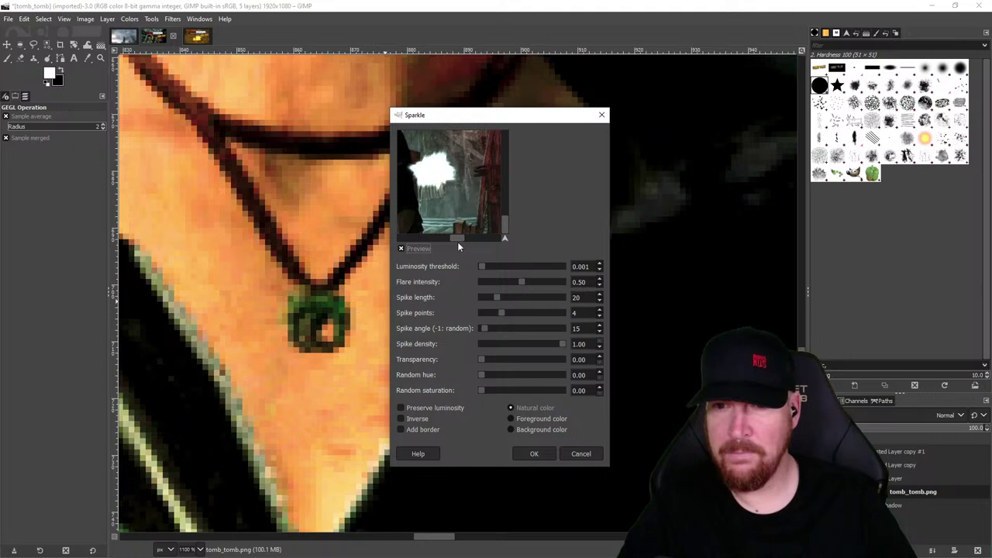
pyautogui.moveTo(458, 240); pyautogui.dragTo(459, 239)
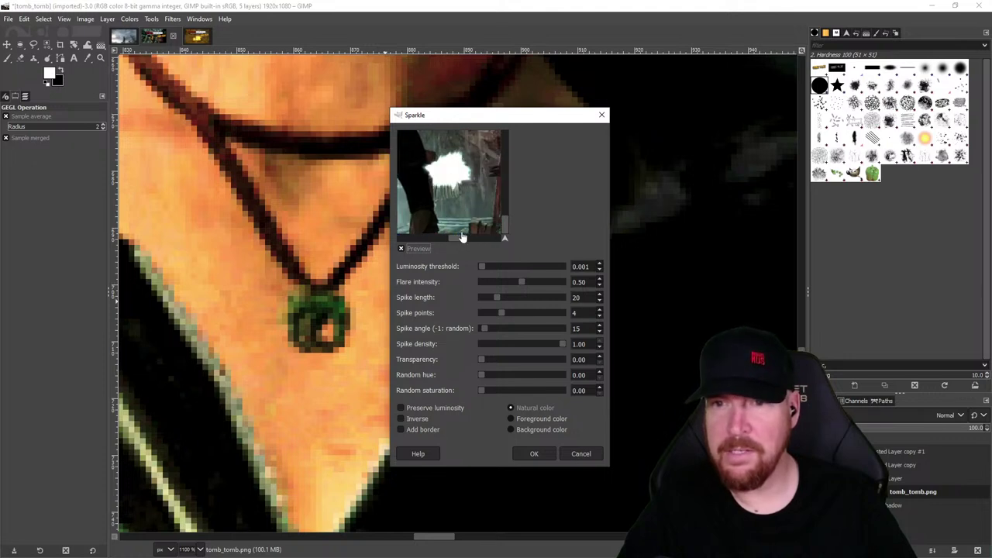
pyautogui.click(580, 454)
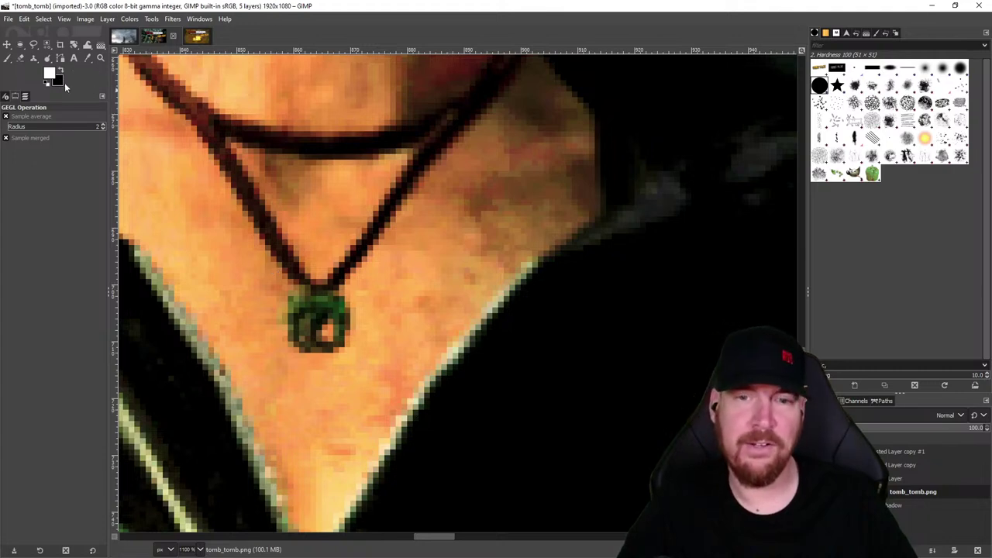
# - Paint a white dot over the necklace pendant on Pasted Layer copy with a size 10 Hardness 100 Paintbrush
pyautogui.click(7, 58)
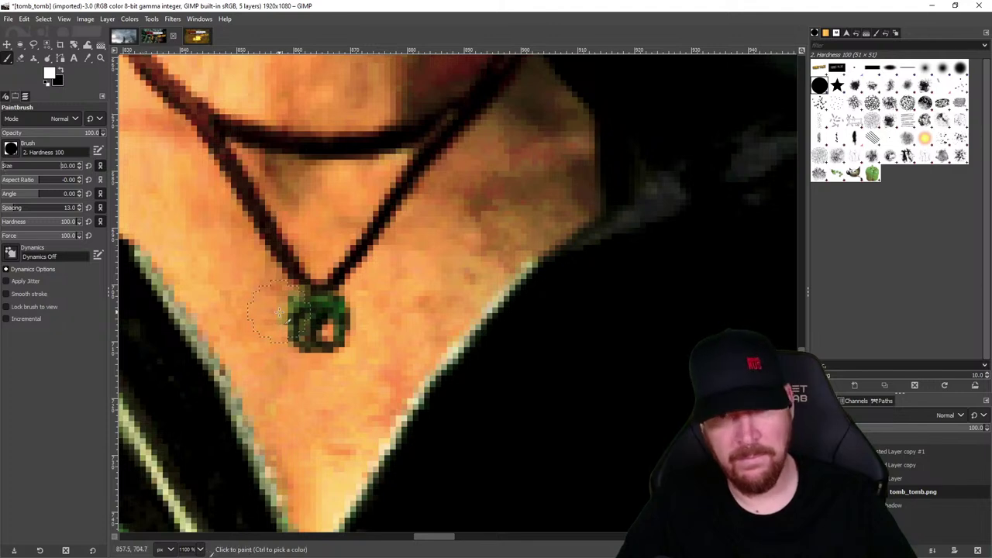
pyautogui.scroll(1, 326, 319)
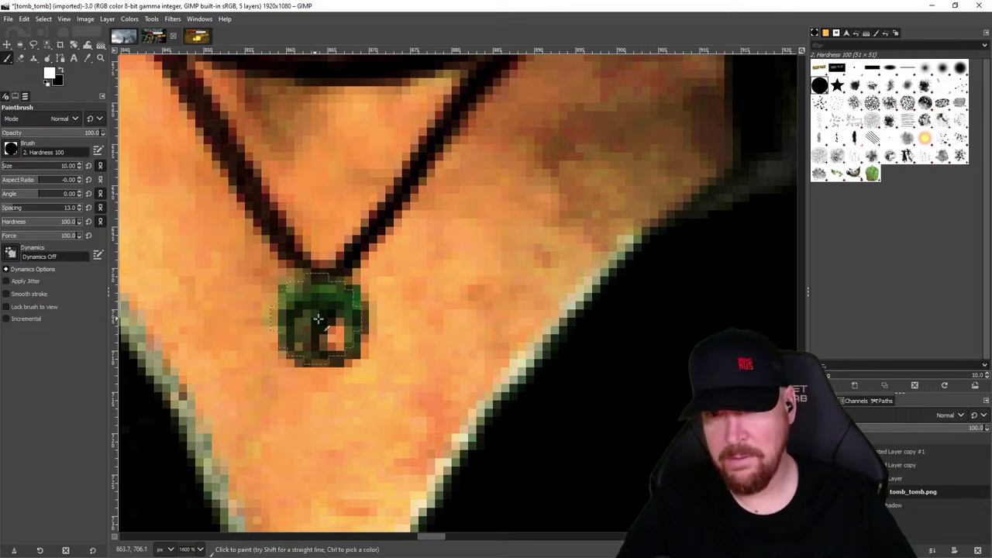
pyautogui.click(895, 478)
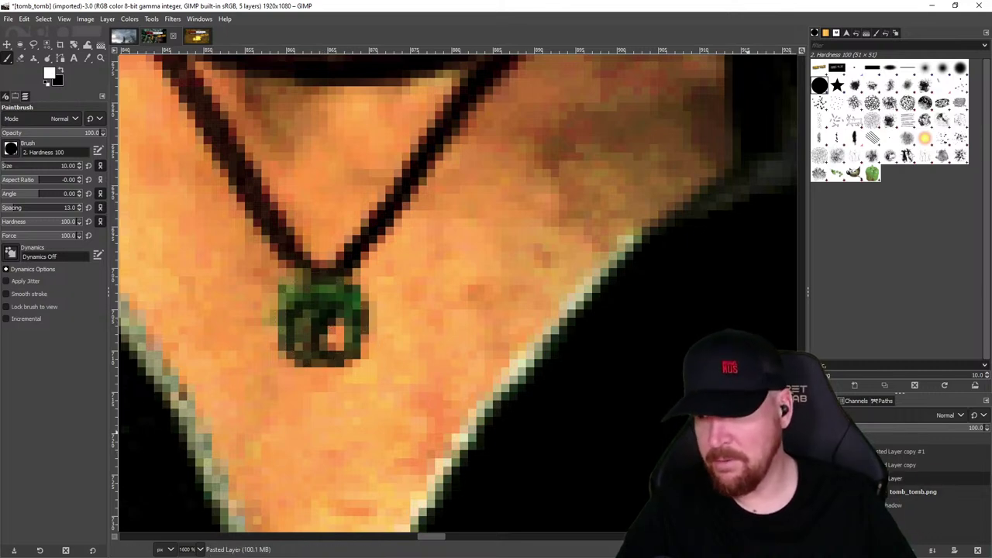
pyautogui.click(899, 465)
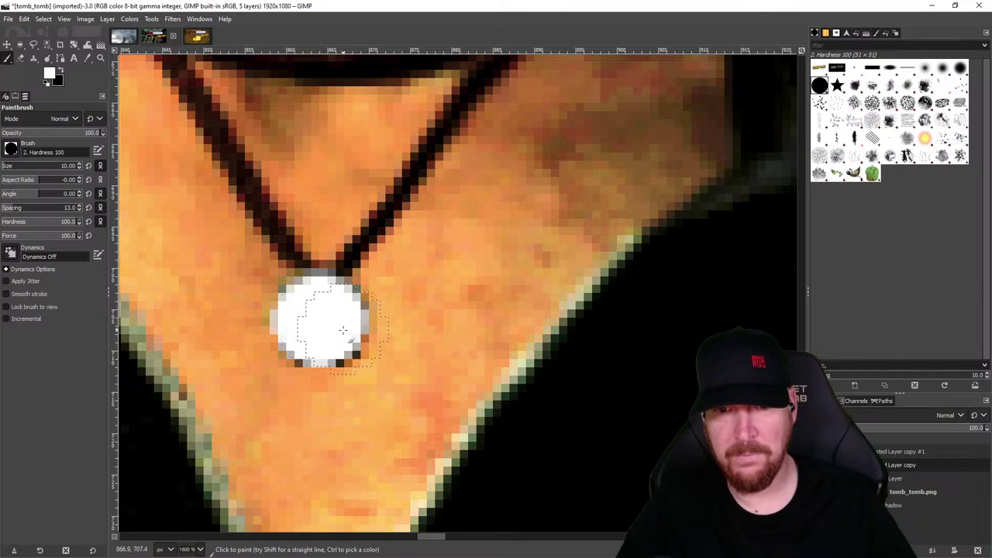
# - Select a 40 by 40 pixel circle around the white pendant dot at X 847, Y 686 with Ellipse Select
pyautogui.scroll(-8, 342, 330)
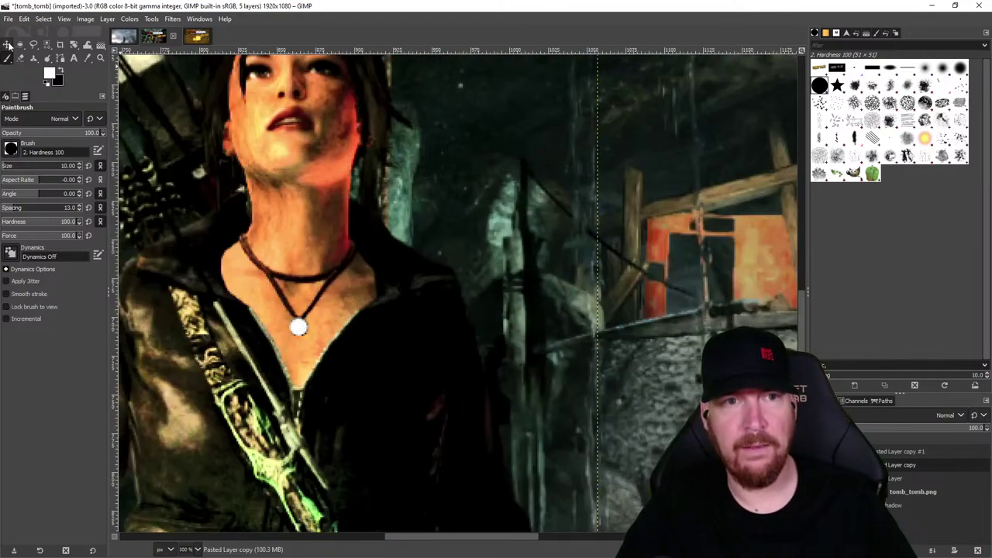
pyautogui.click(20, 45)
pyautogui.moveTo(272, 297); pyautogui.dragTo(326, 349)
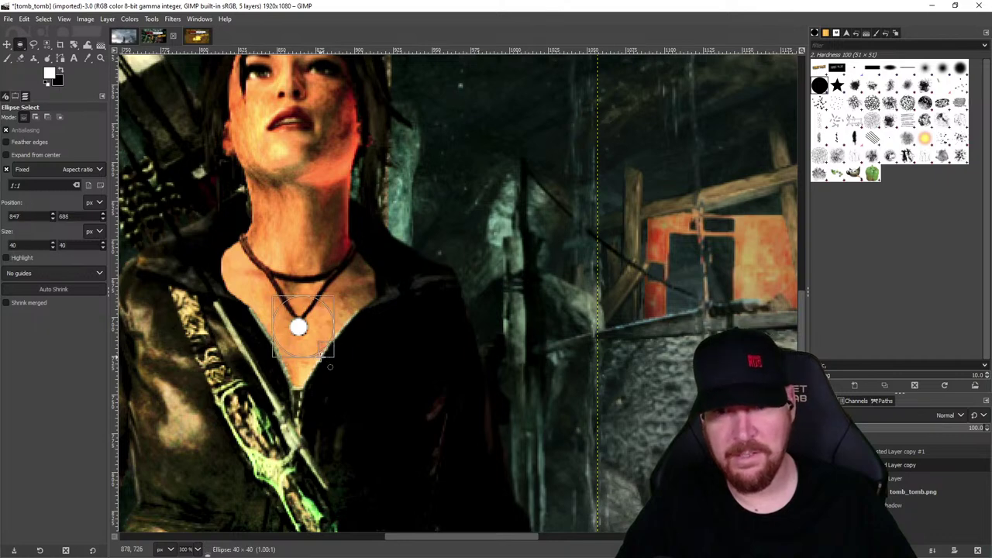
# - Apply Sparkle to the circular pendant selection with flare intensity 0.50, spike length 20 and 4 spike points
pyautogui.click(150, 18)
pyautogui.moveTo(172, 19)
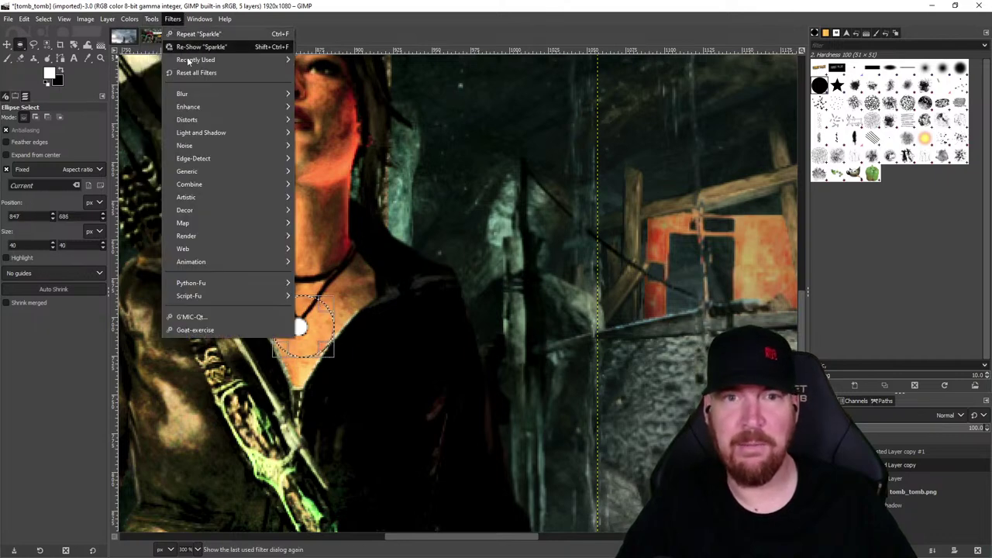
pyautogui.moveTo(217, 136)
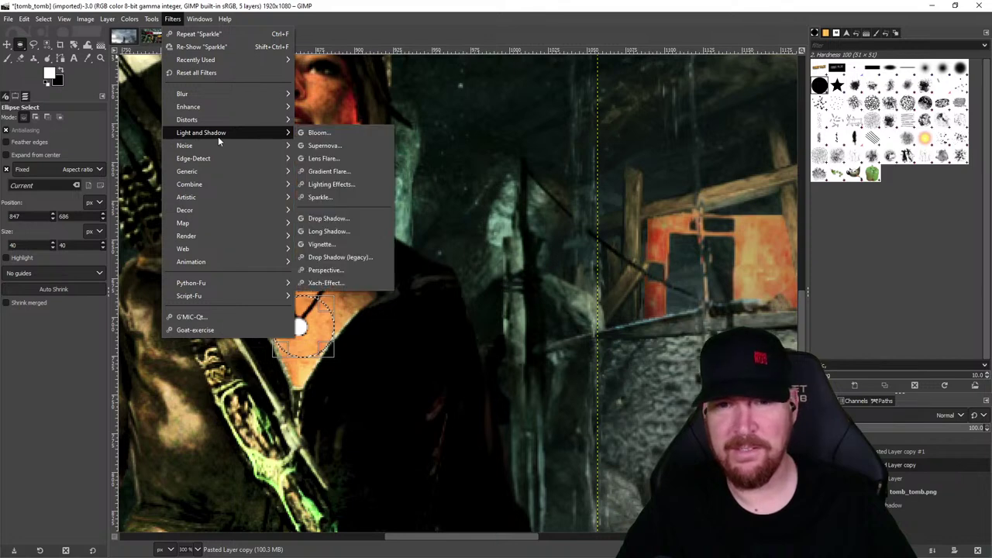
pyautogui.click(336, 199)
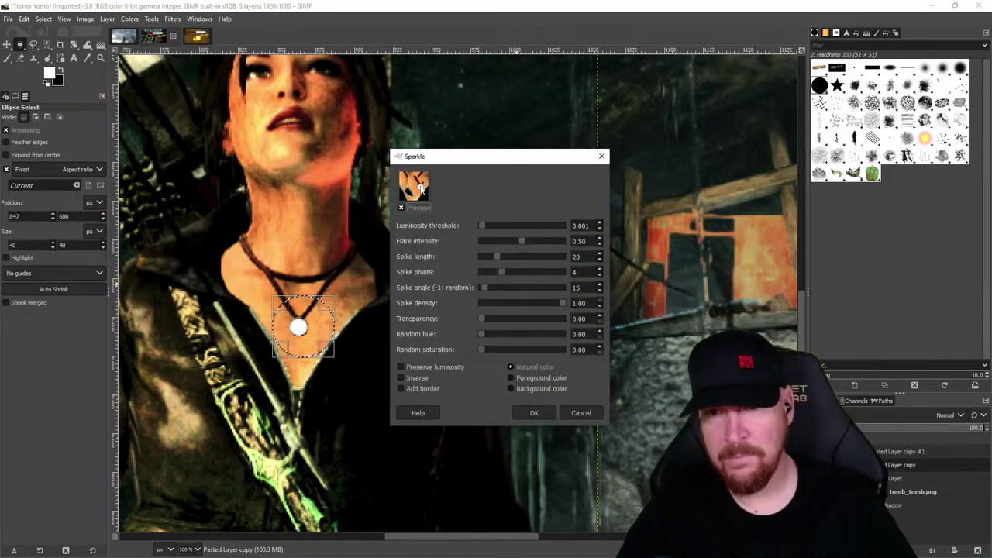
pyautogui.click(546, 410)
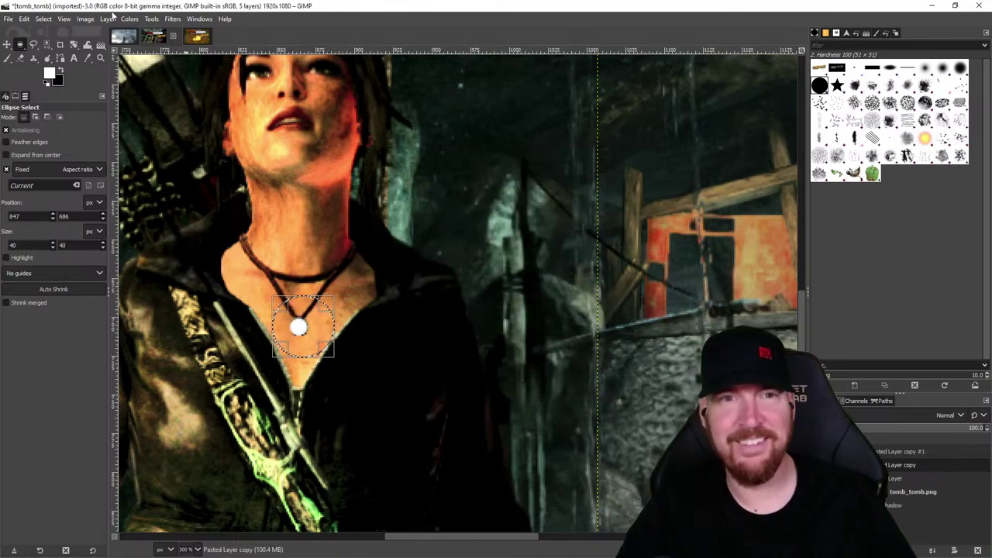
# - Apply Sparkle to the pendant selection again with flare intensity 0.06, spike length 7 and 3 spike points
pyautogui.click(129, 18)
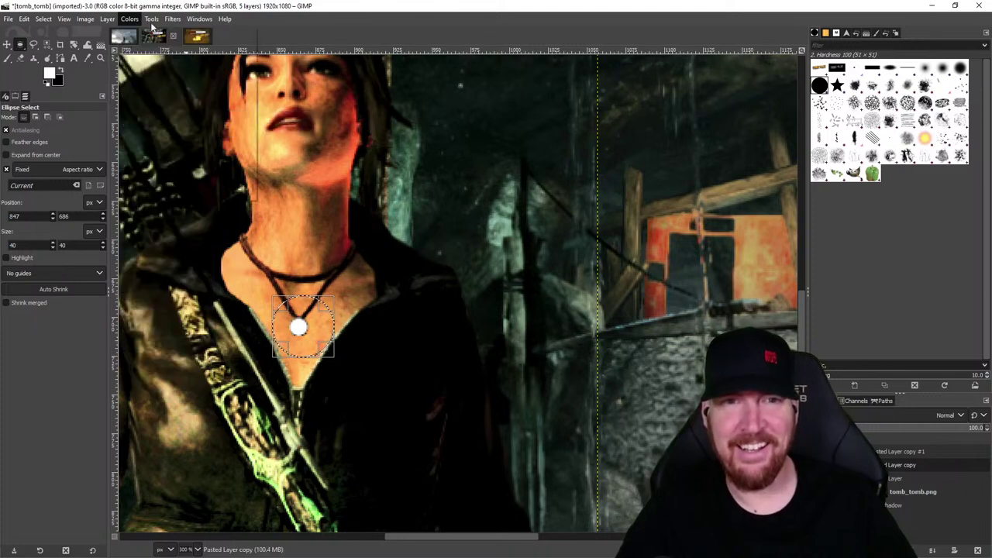
pyautogui.moveTo(166, 24)
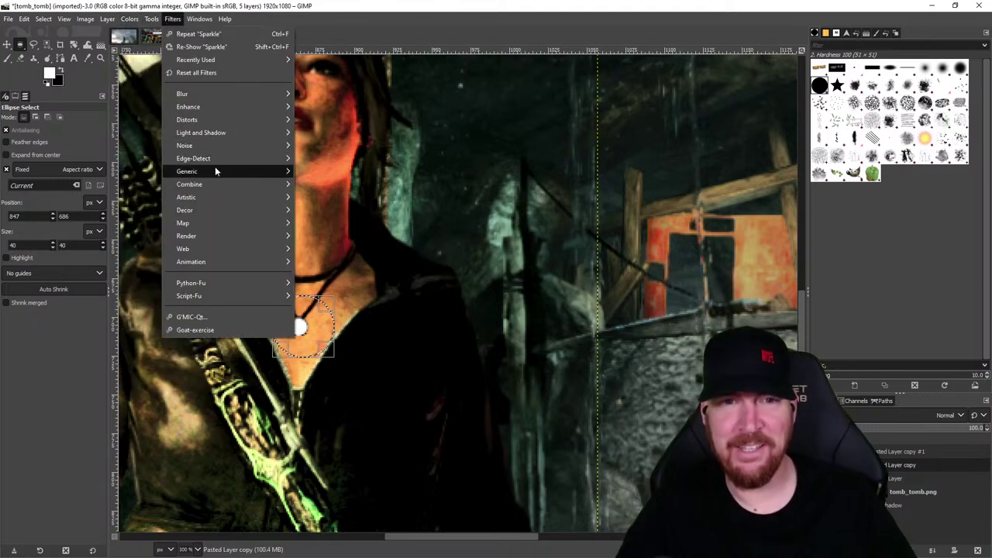
pyautogui.moveTo(223, 133)
pyautogui.click(341, 199)
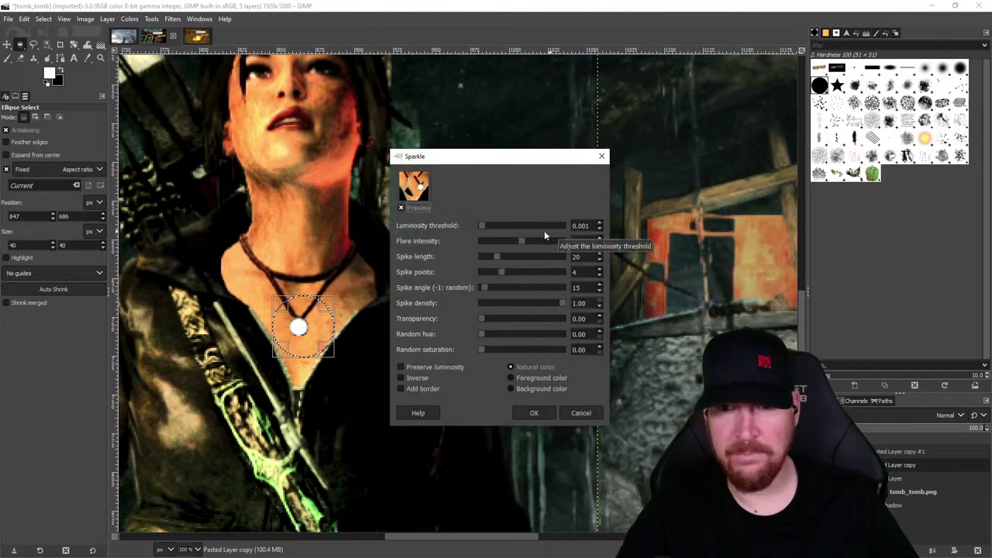
pyautogui.moveTo(516, 240); pyautogui.dragTo(486, 261)
pyautogui.click(500, 270)
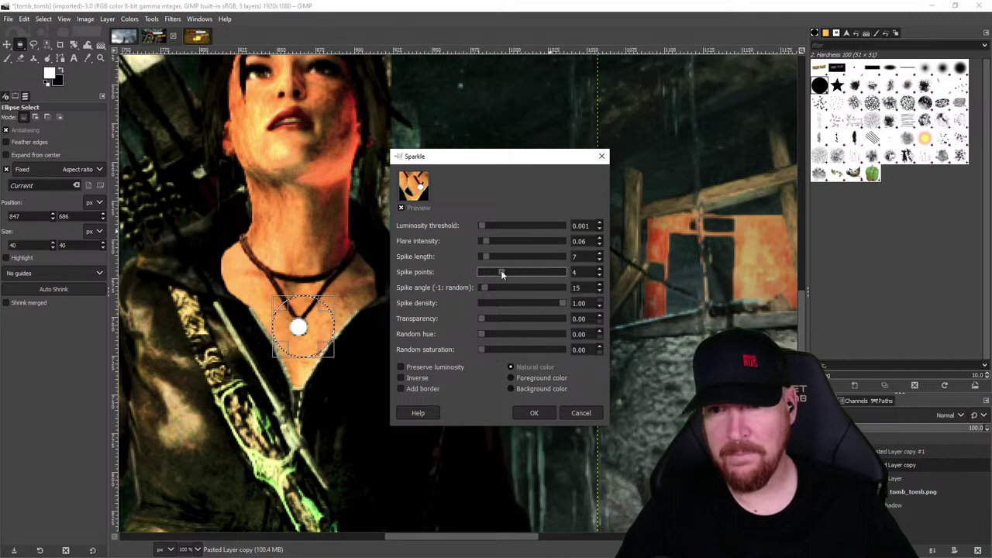
pyautogui.click(533, 412)
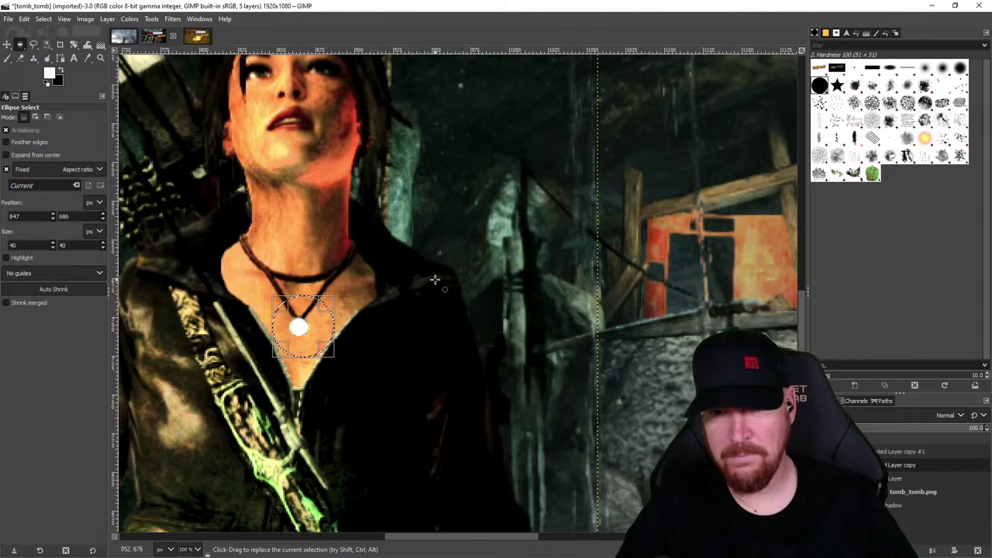
pyautogui.click(151, 19)
pyautogui.moveTo(172, 19)
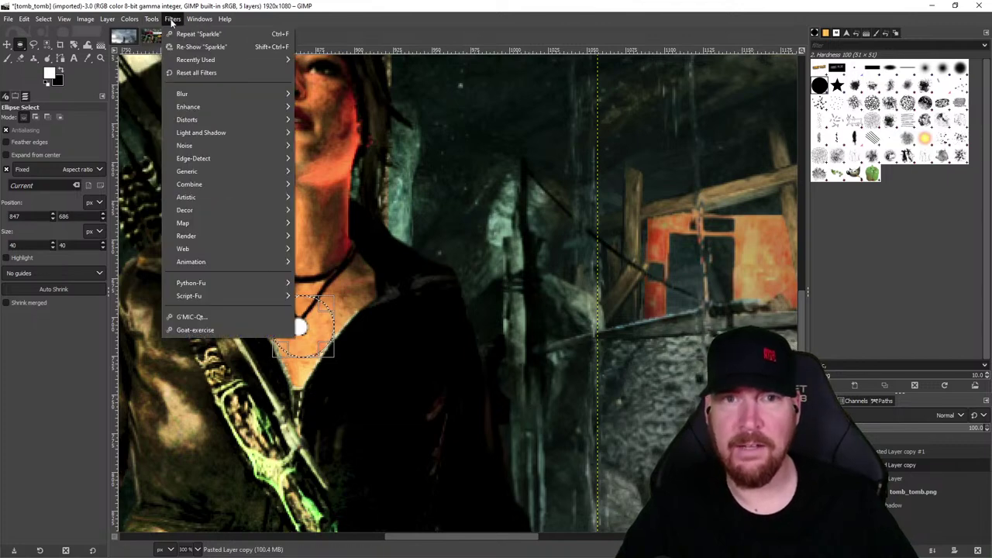
pyautogui.click(227, 48)
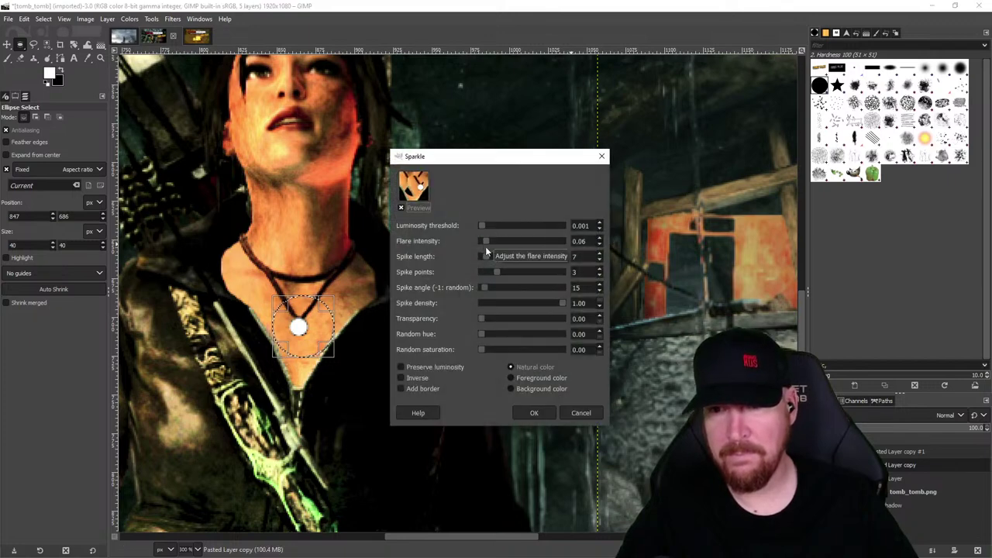
pyautogui.moveTo(488, 256); pyautogui.dragTo(498, 258)
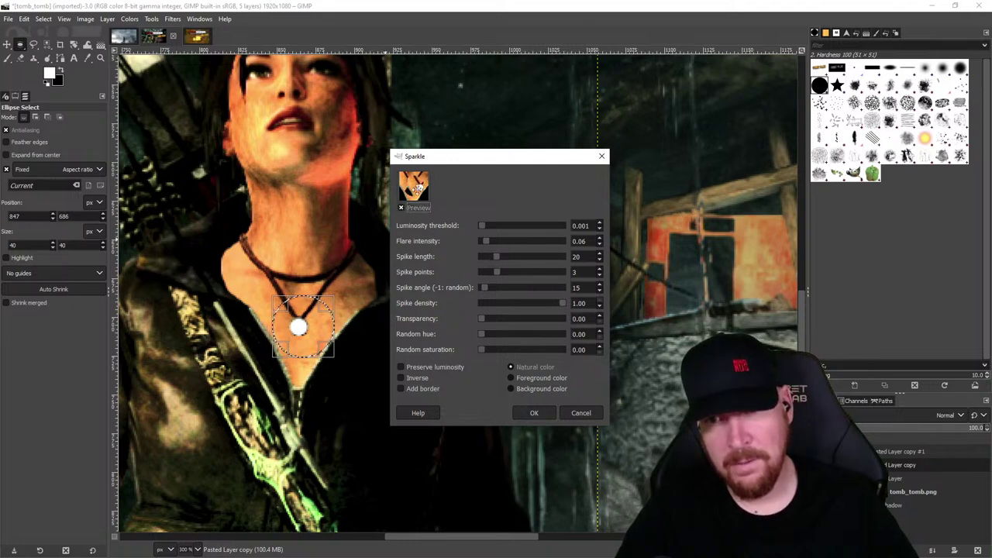
pyautogui.click(401, 207)
pyautogui.click(401, 208)
pyautogui.click(401, 208)
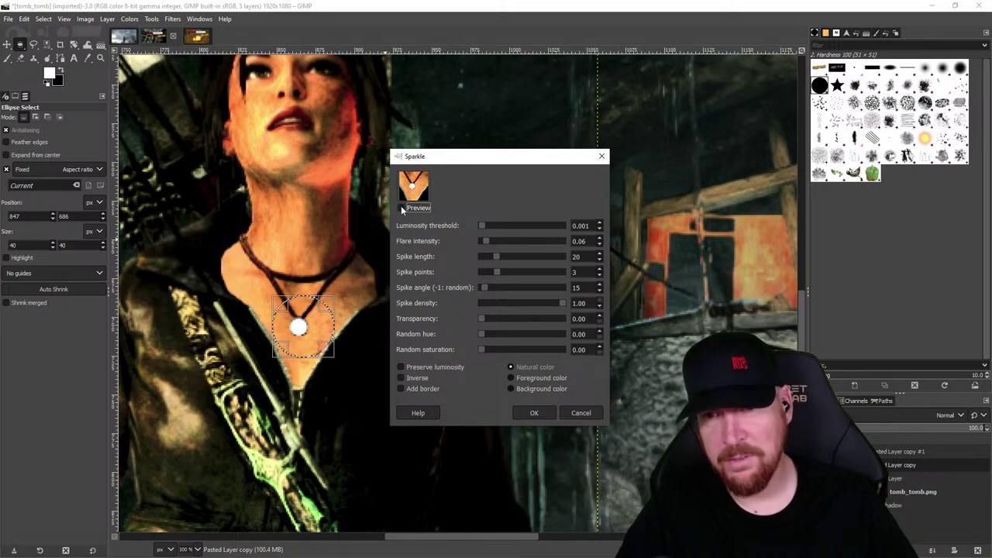
pyautogui.click(401, 207)
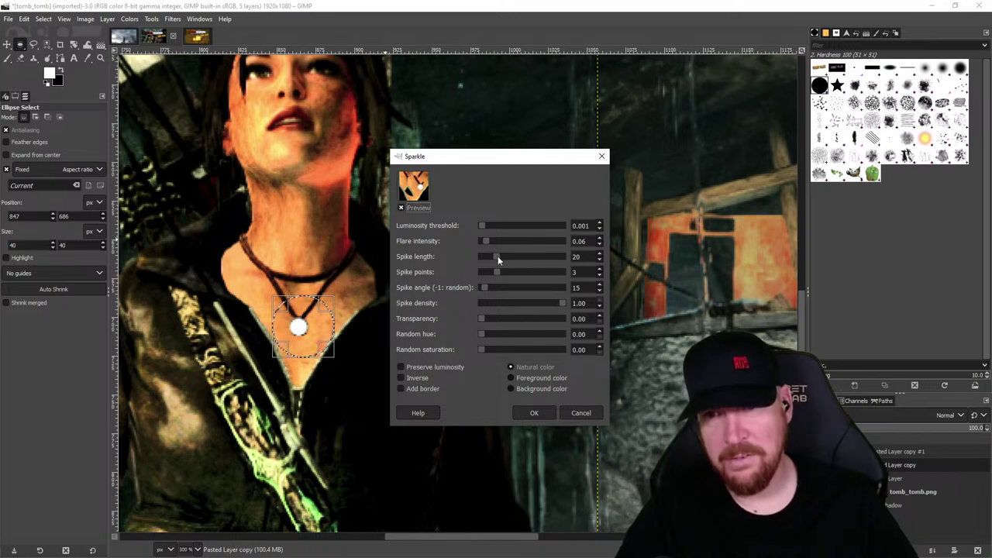
pyautogui.click(576, 416)
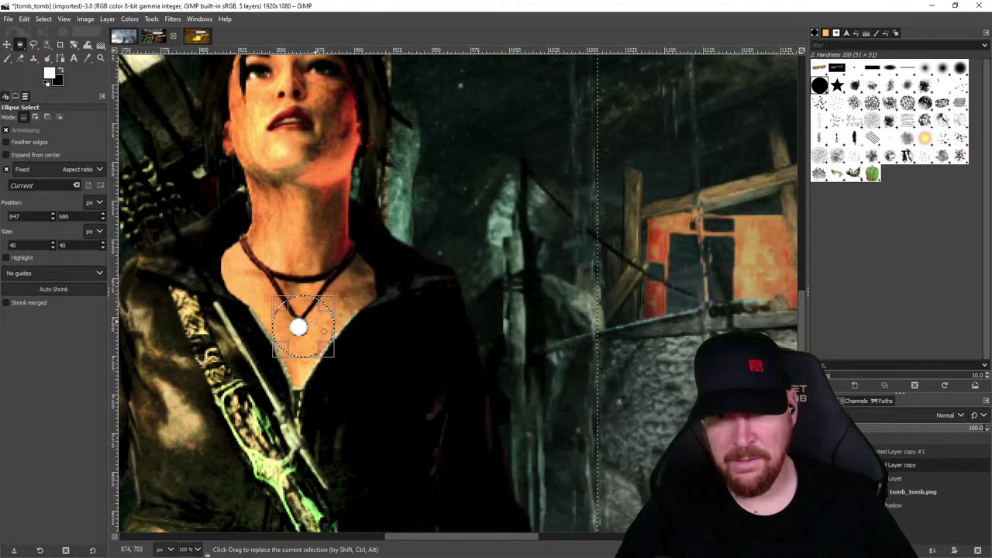
# - Centre the 40 by 40 pixel circular selection on the white pendant dot at X 844, Y 686
pyautogui.click(299, 327)
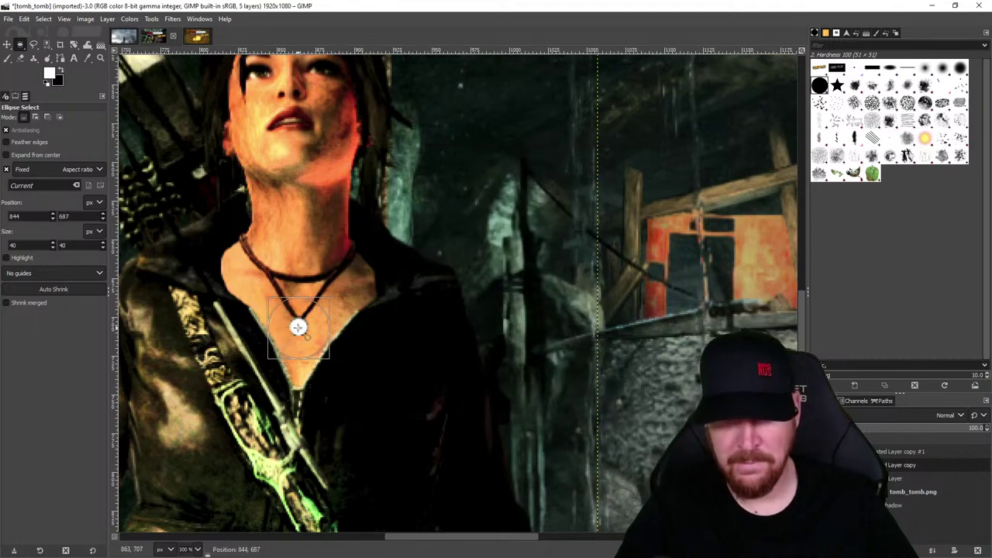
pyautogui.moveTo(299, 327); pyautogui.dragTo(298, 327)
pyautogui.click(298, 327)
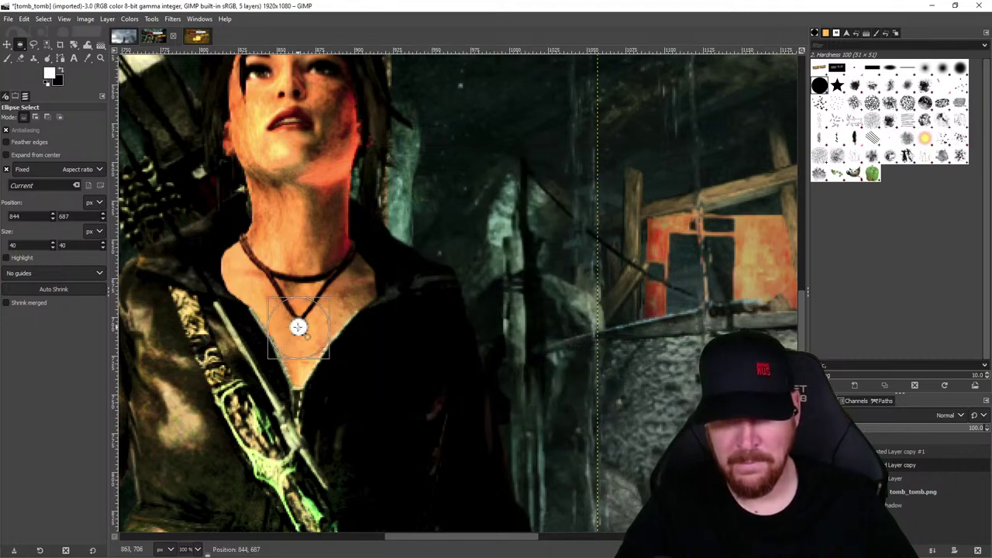
pyautogui.moveTo(298, 327); pyautogui.dragTo(299, 327)
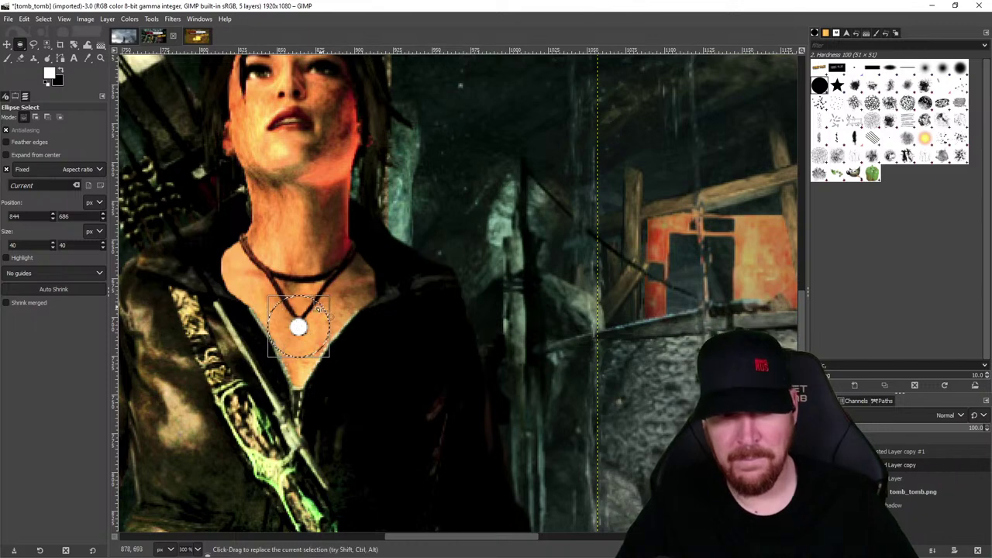
# - Apply Sparkle to the recentred pendant selection with flare intensity 0.06, spike length 7 and 3 spike points
pyautogui.click(172, 19)
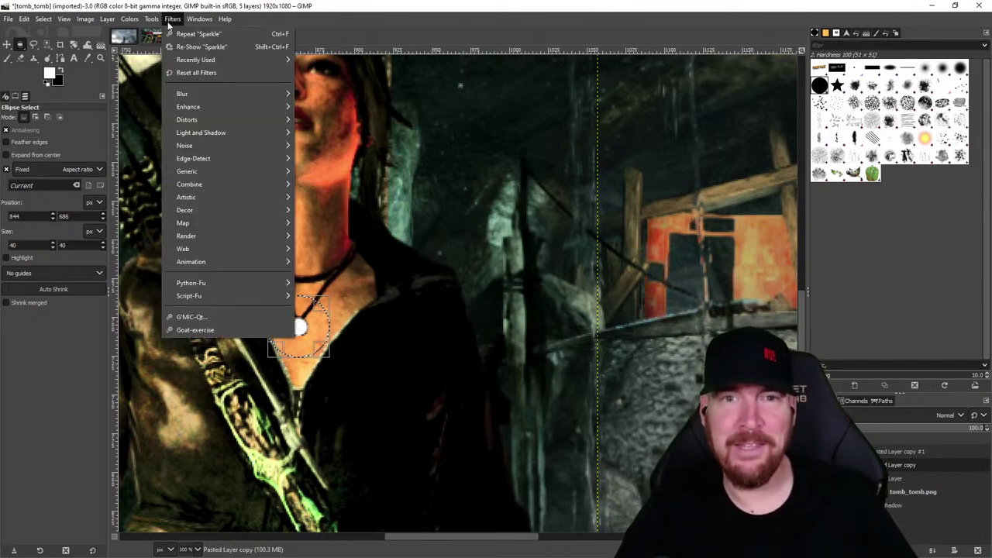
pyautogui.click(223, 47)
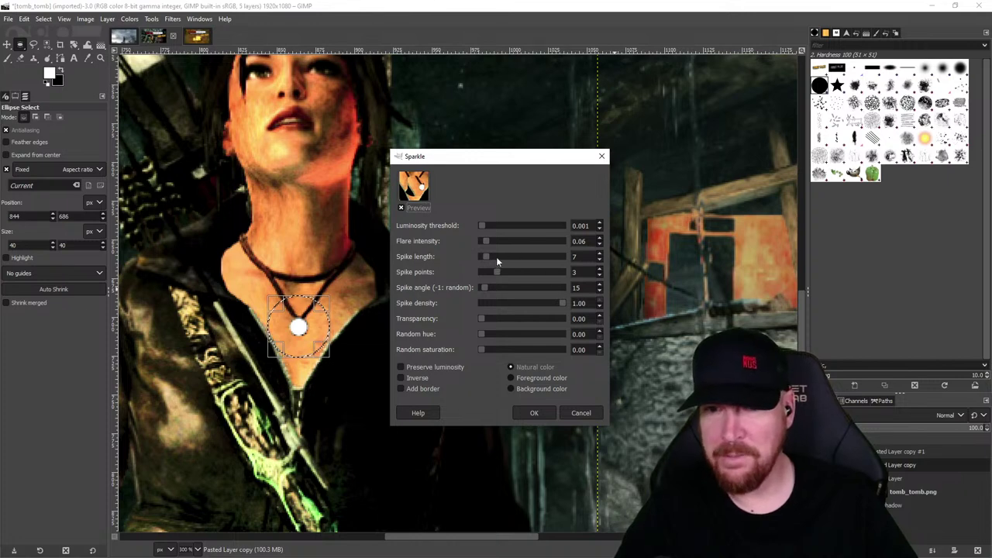
pyautogui.click(534, 413)
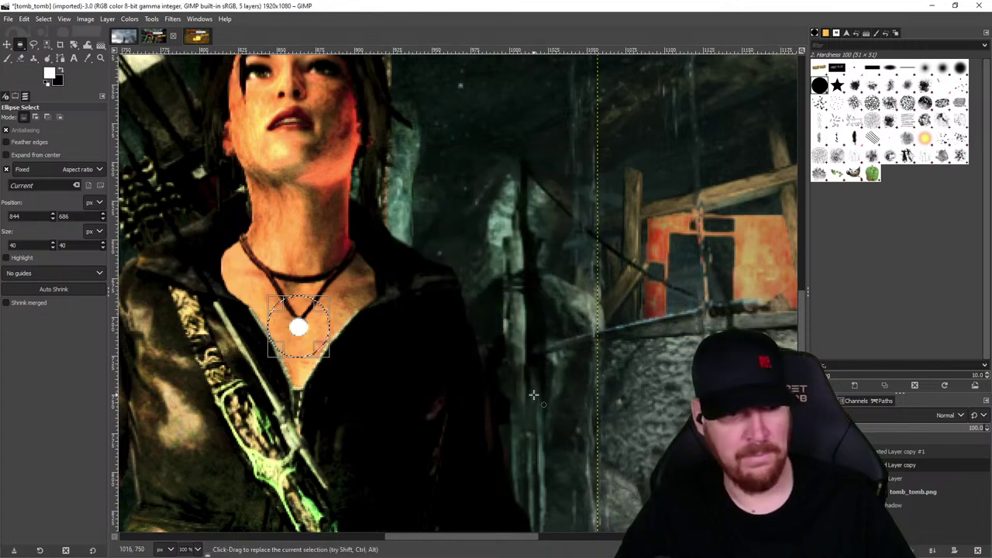
# - Try Sparkle on the pendant selection with flare intensity 0.16 and spike length 37, and undo it
pyautogui.click(172, 19)
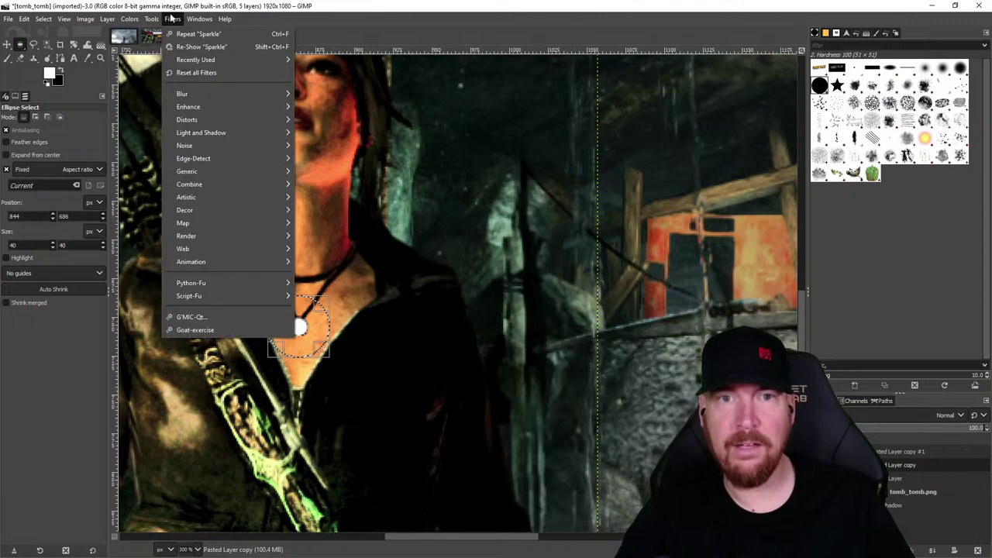
pyautogui.click(184, 47)
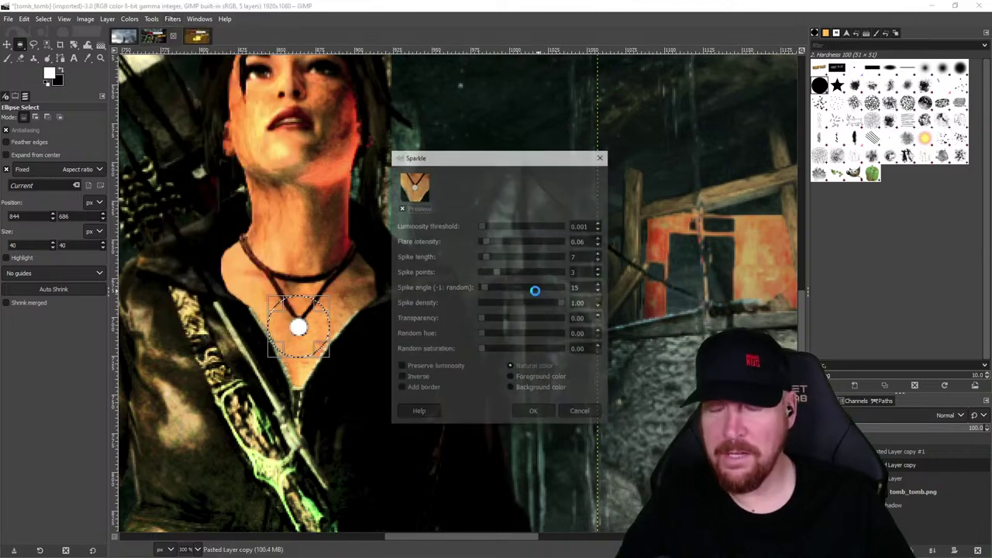
pyautogui.click(502, 239)
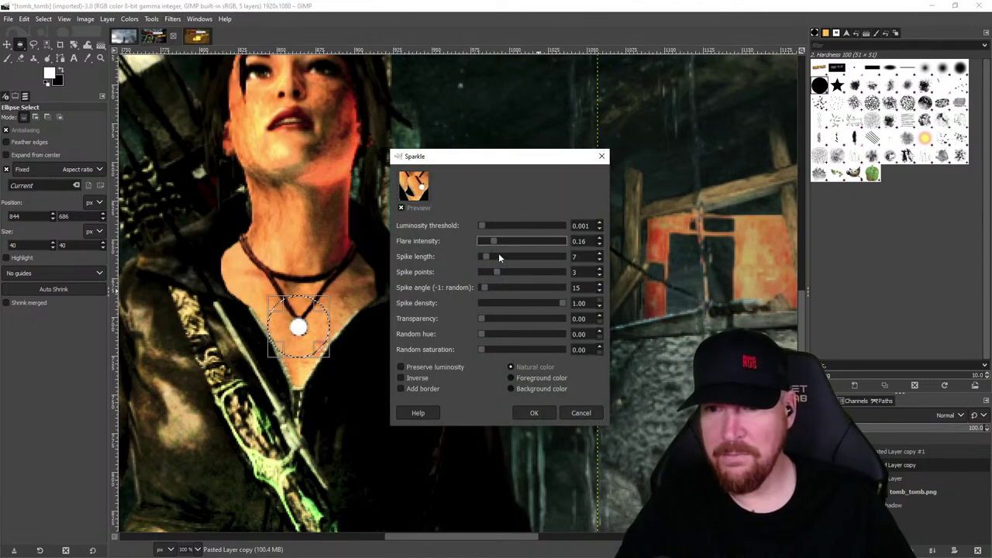
pyautogui.click(501, 255)
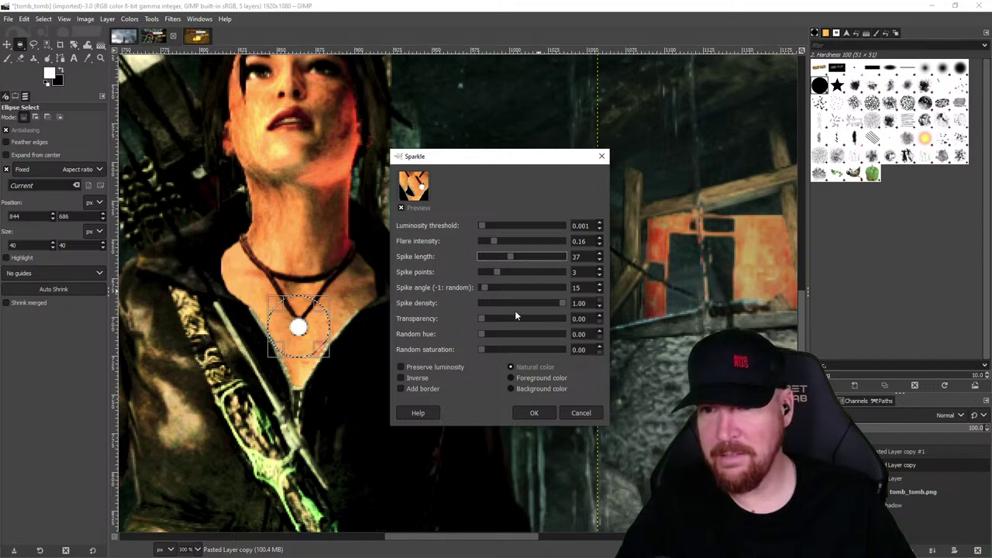
pyautogui.click(545, 414)
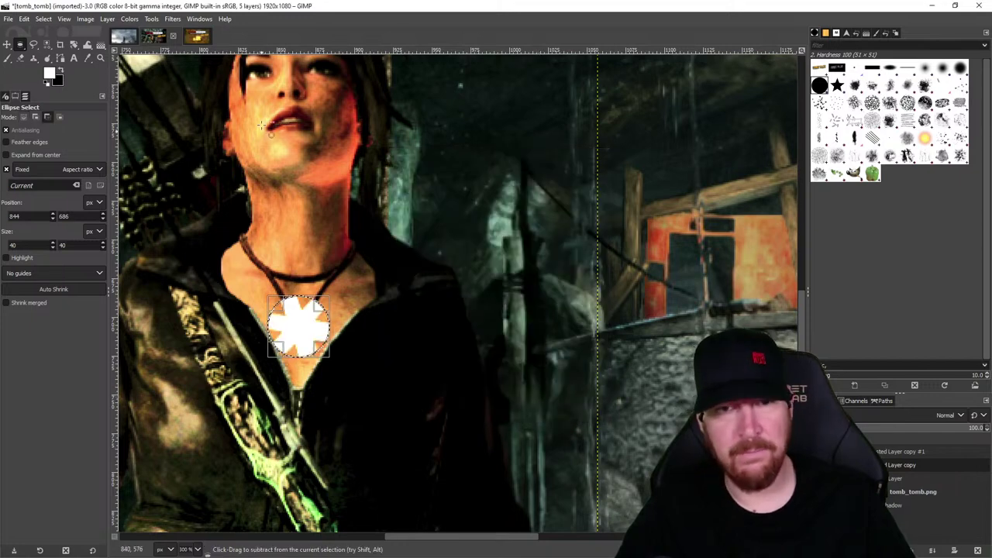
pyautogui.hotkey('ctrl', 'z')
# - Try Sparkle on the pendant selection with flare intensity 0.06, spike length 27 and 3 spike points
pyautogui.click(172, 18)
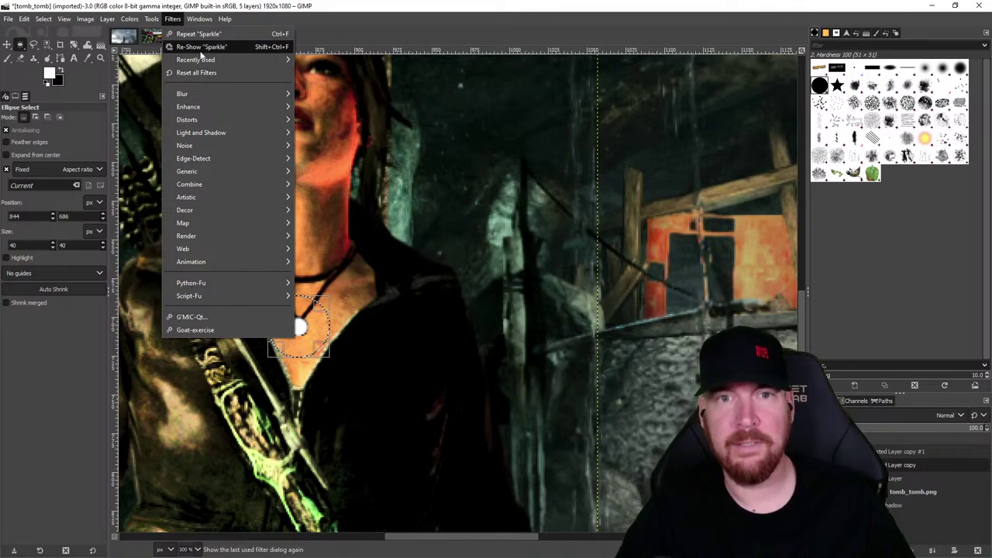
pyautogui.click(201, 46)
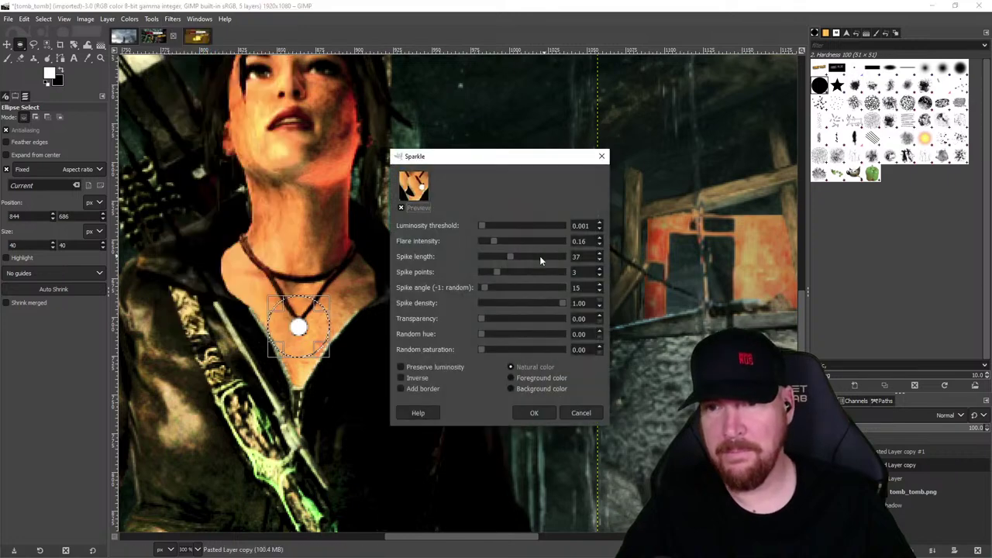
pyautogui.click(500, 262)
pyautogui.click(487, 243)
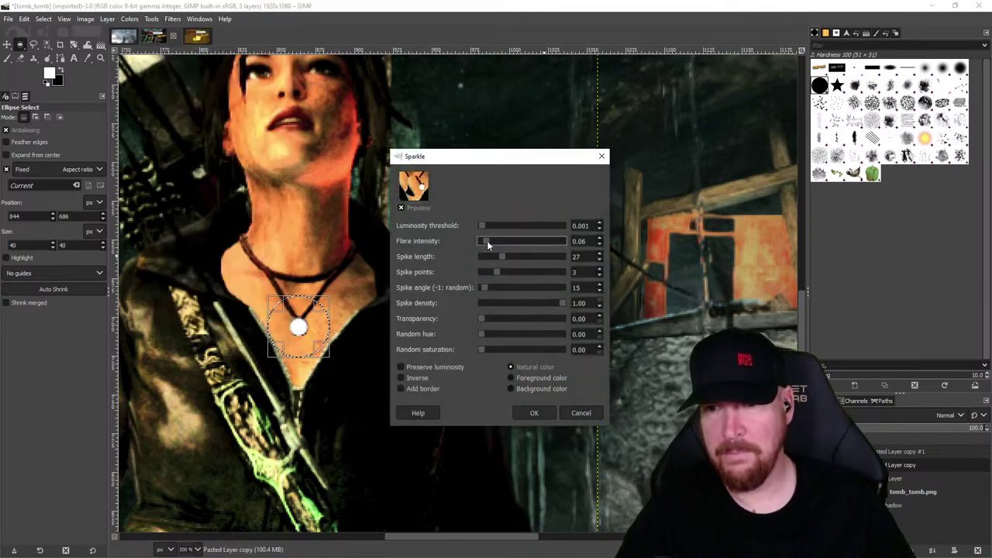
pyautogui.click(534, 412)
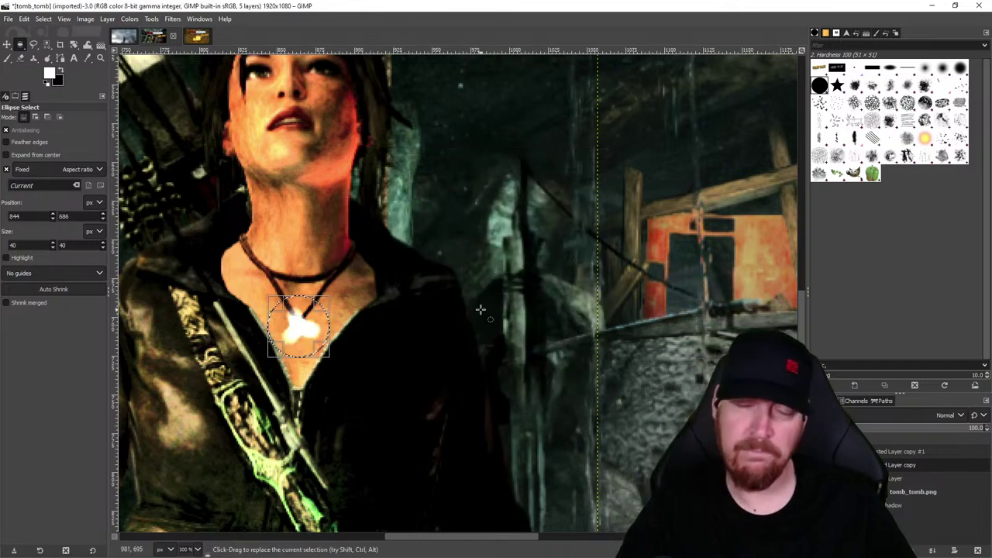
# - Try Lens Flare on the pendant selection at X position 0.757 and Y position 0.868 with 100 opacity
pyautogui.click(174, 19)
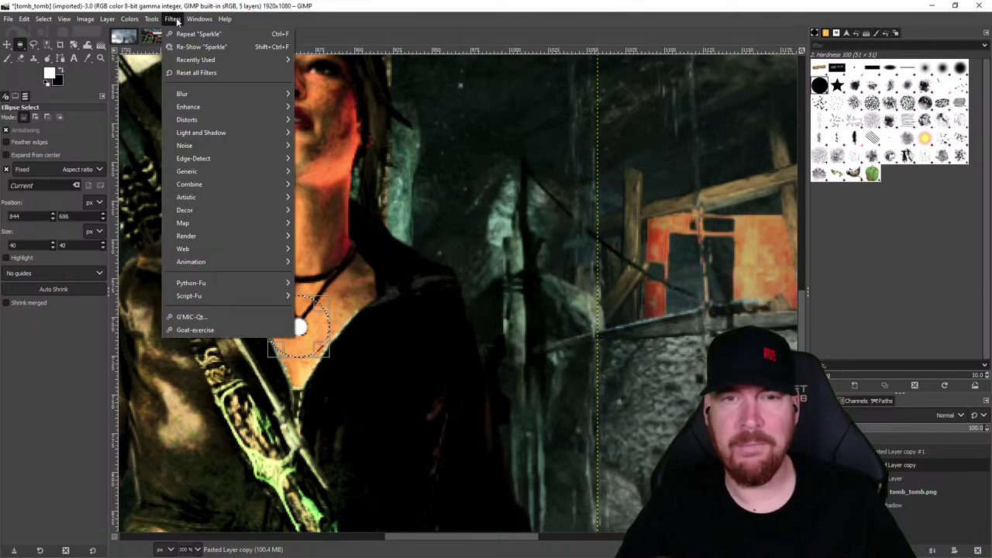
pyautogui.moveTo(228, 132)
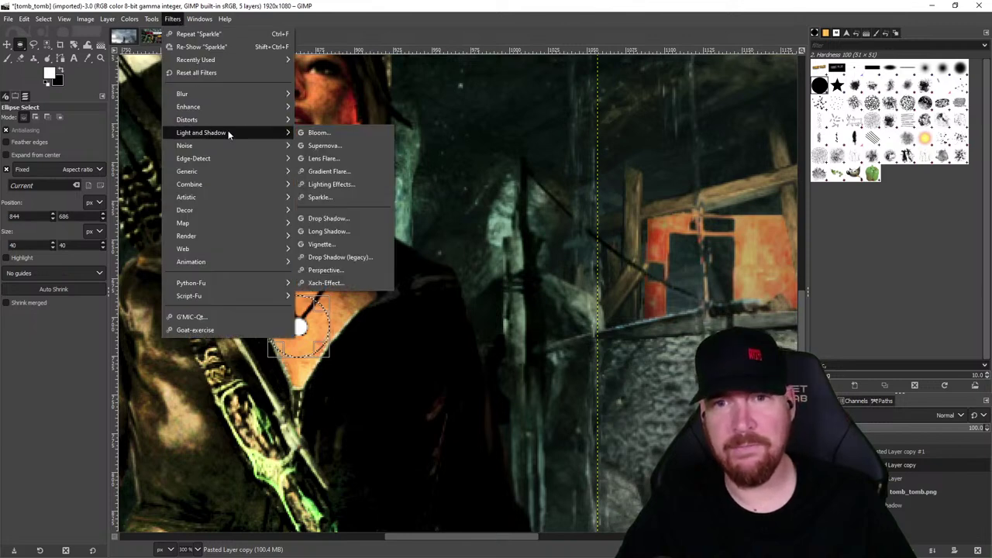
pyautogui.click(323, 158)
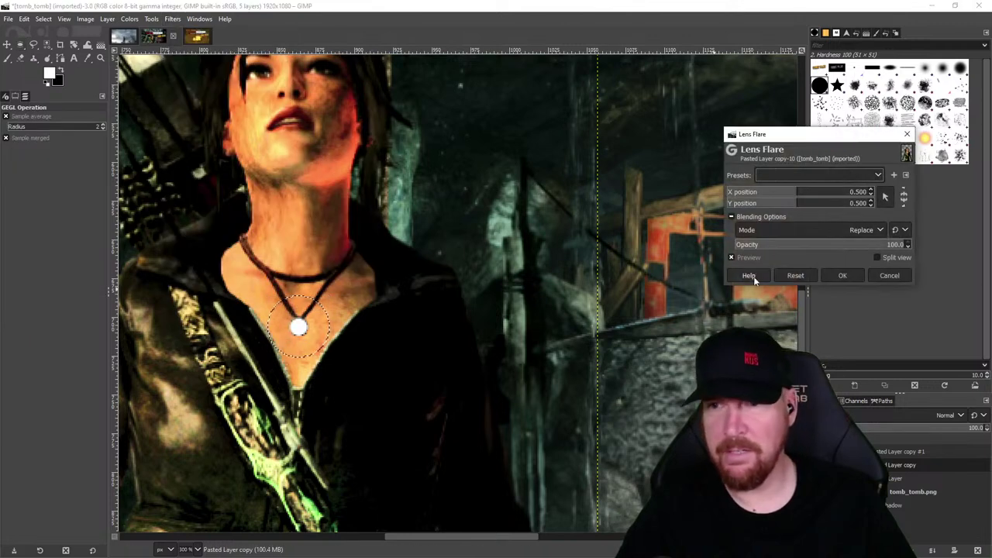
pyautogui.click(798, 176)
pyautogui.click(800, 192)
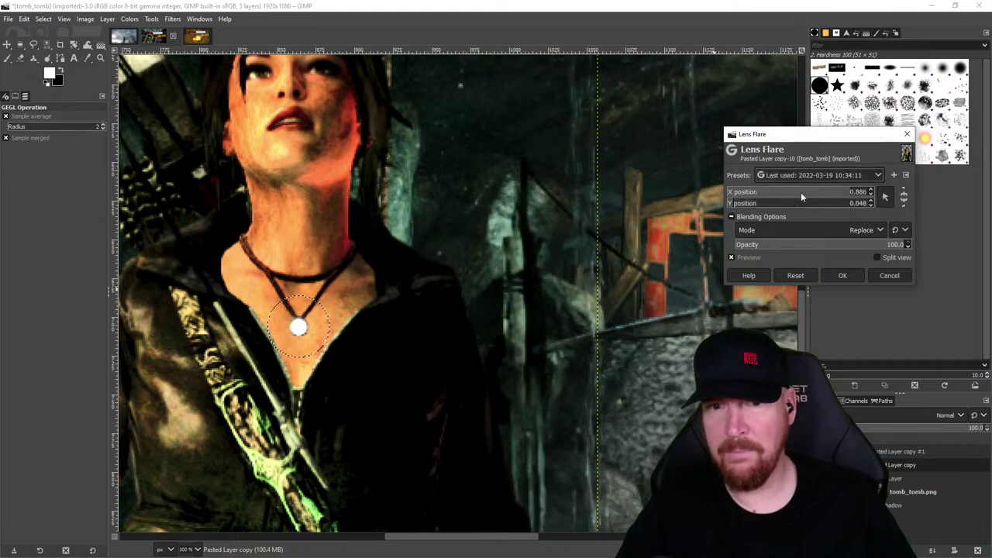
pyautogui.click(798, 176)
pyautogui.click(796, 205)
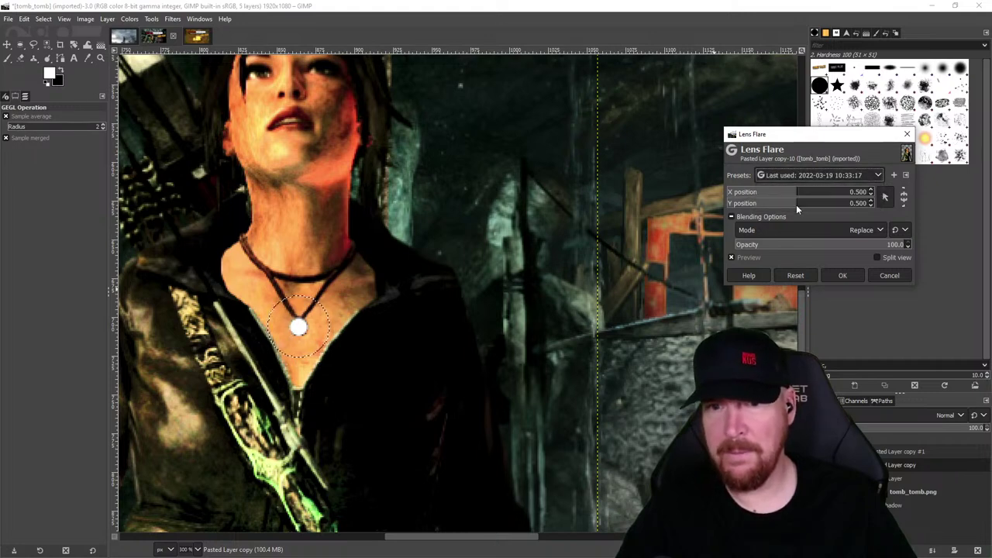
pyautogui.moveTo(788, 196); pyautogui.dragTo(822, 194)
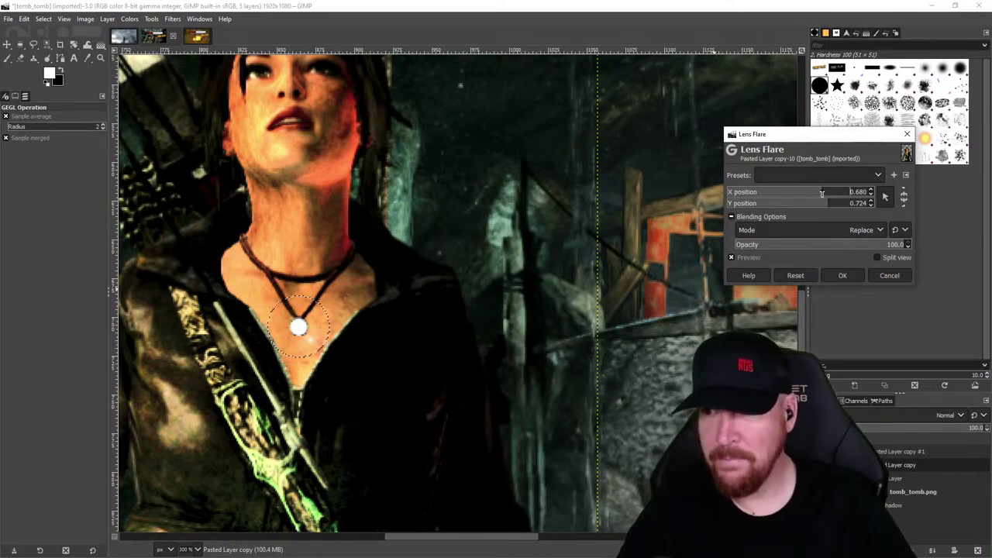
pyautogui.moveTo(834, 193)
pyautogui.mouseDown()
pyautogui.moveTo(792, 194)
pyautogui.moveTo(841, 194)
pyautogui.mouseUp()
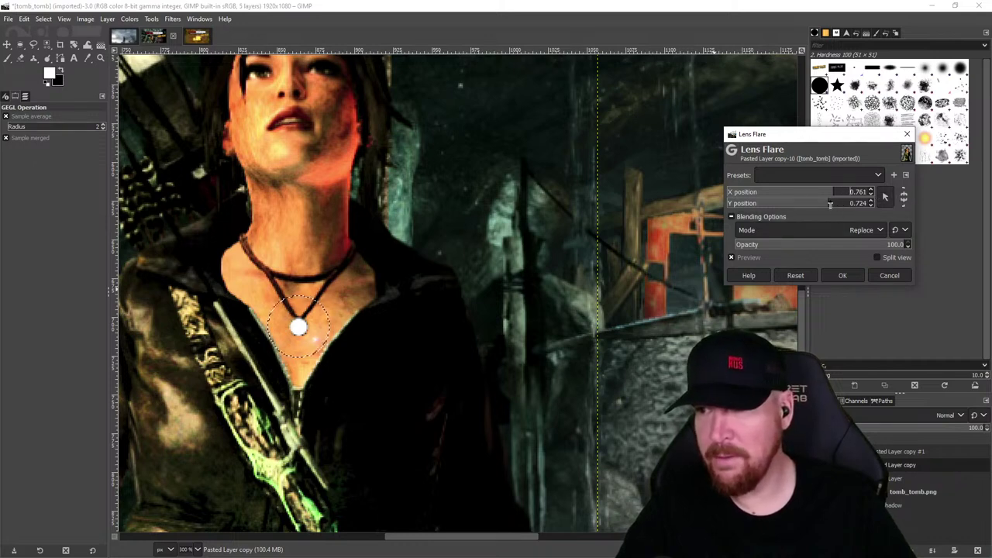
pyautogui.moveTo(830, 204)
pyautogui.mouseDown()
pyautogui.moveTo(856, 203)
pyautogui.moveTo(843, 217)
pyautogui.mouseUp()
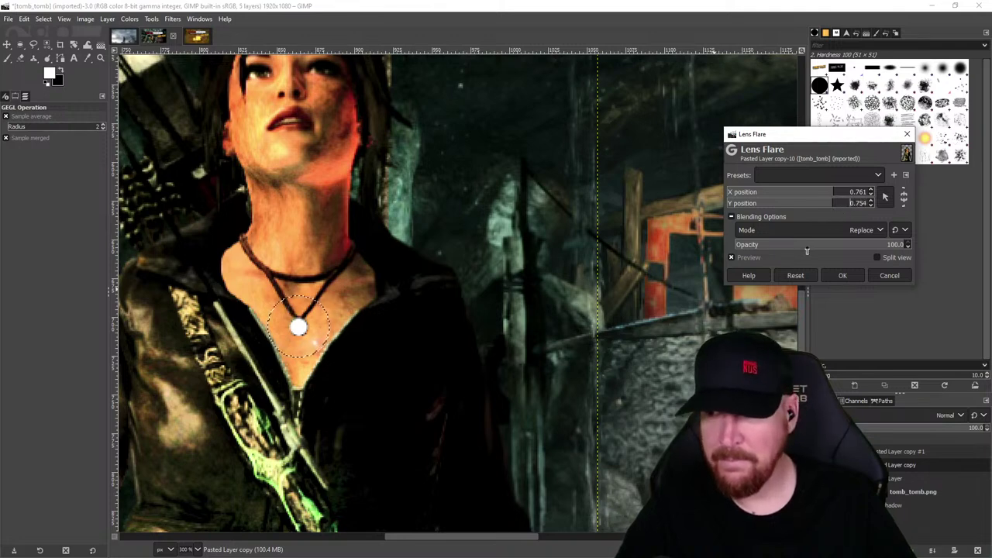
pyautogui.moveTo(829, 196); pyautogui.dragTo(850, 209)
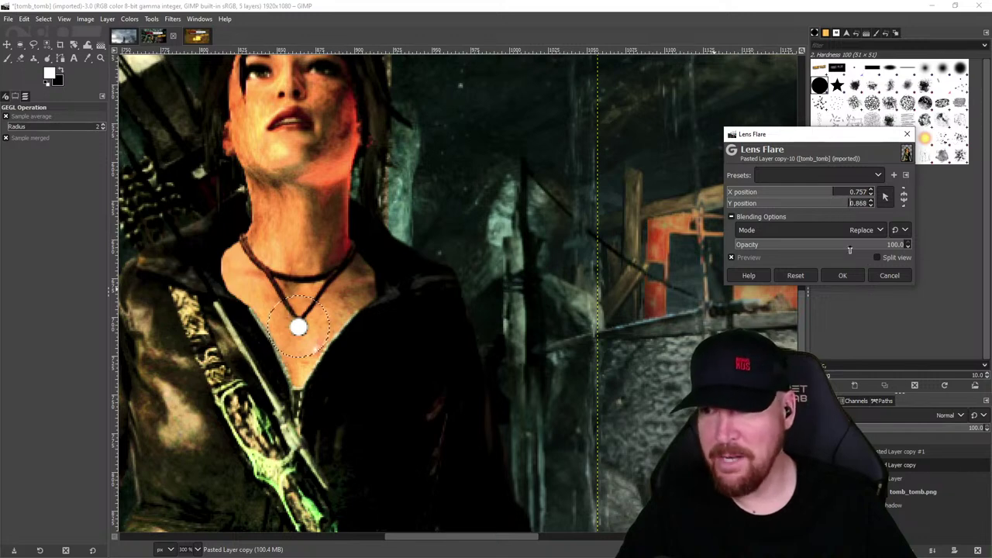
pyautogui.click(855, 275)
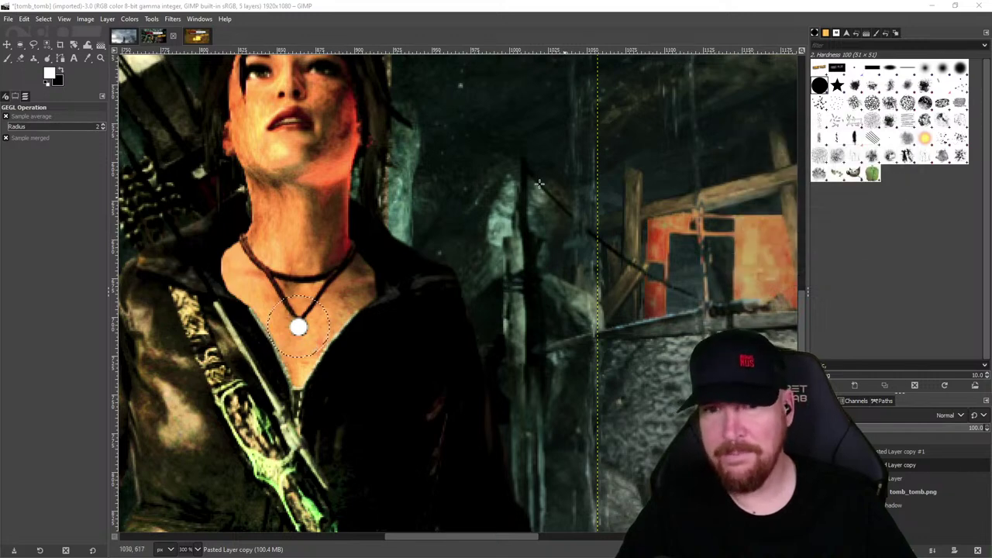
# - Try a white Supernova on the pendant selection with centre X 0.261, 96 spokes and 38.7 opacity
pyautogui.click(172, 19)
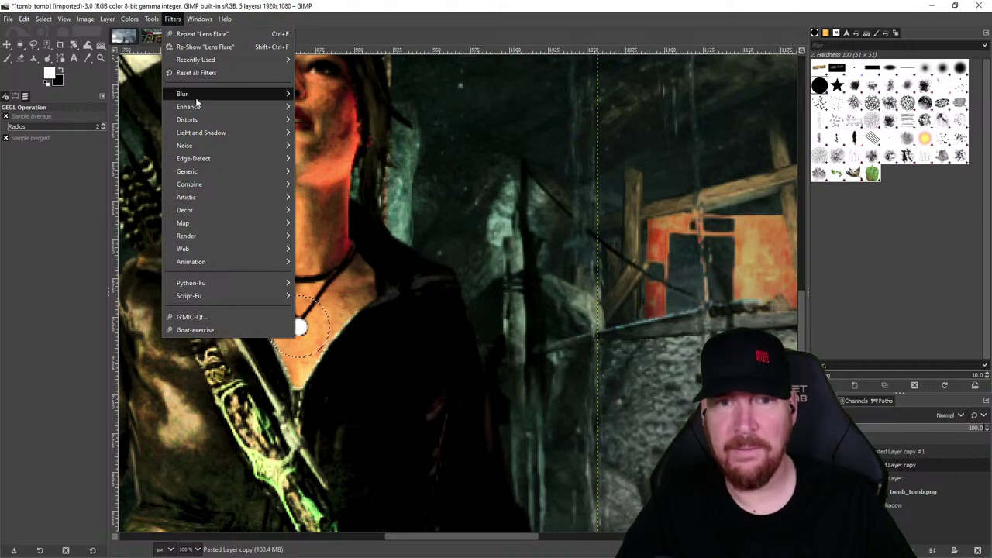
pyautogui.moveTo(215, 135)
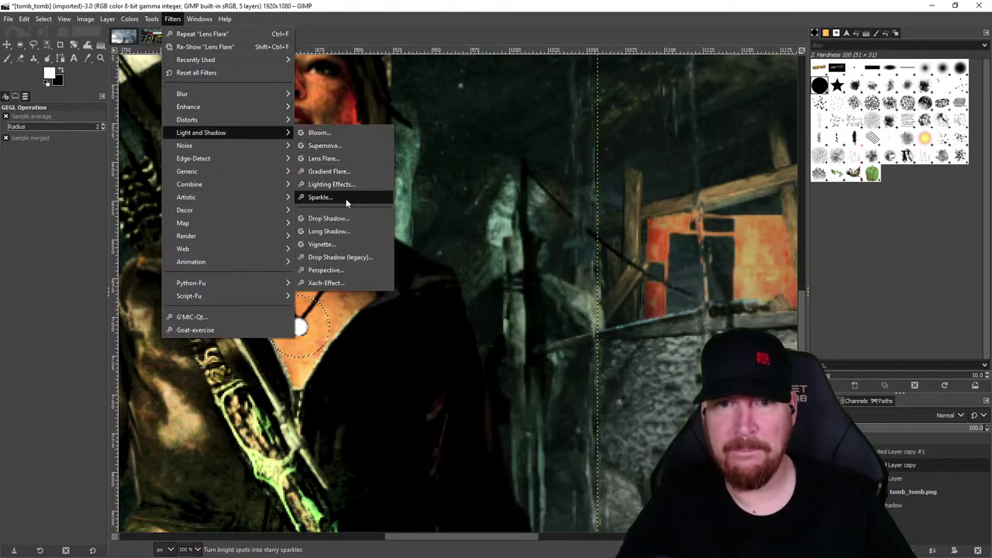
pyautogui.click(324, 146)
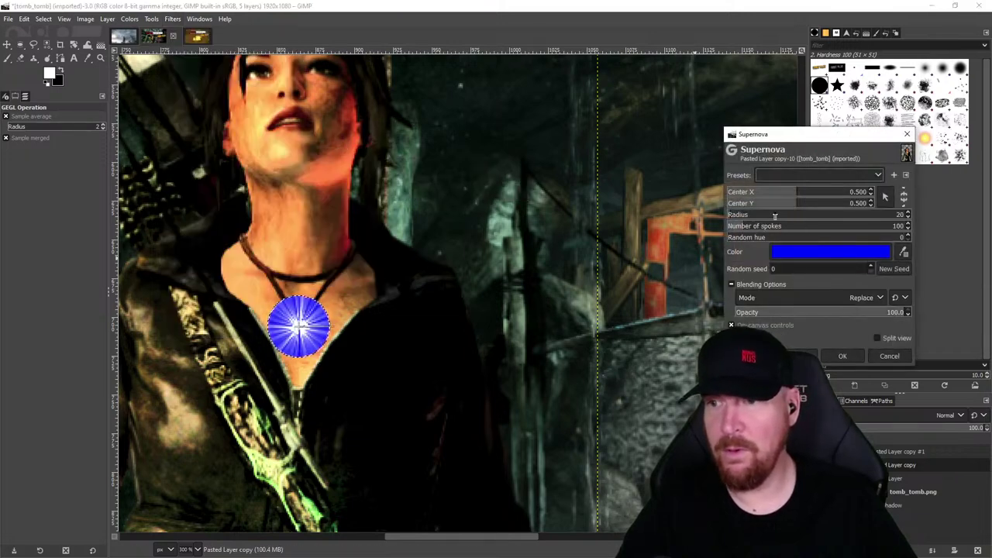
pyautogui.click(831, 251)
pyautogui.moveTo(753, 220); pyautogui.dragTo(679, 183)
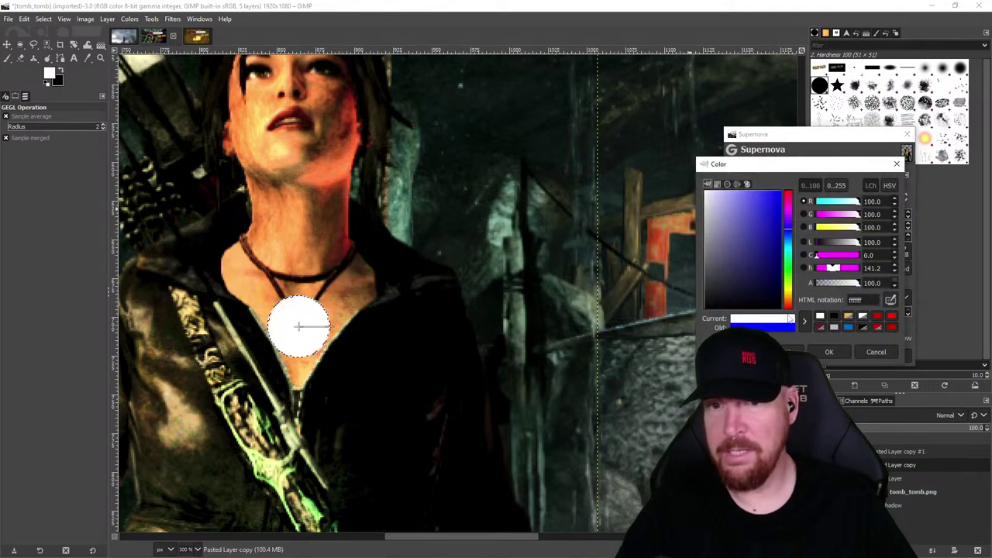
pyautogui.click(828, 351)
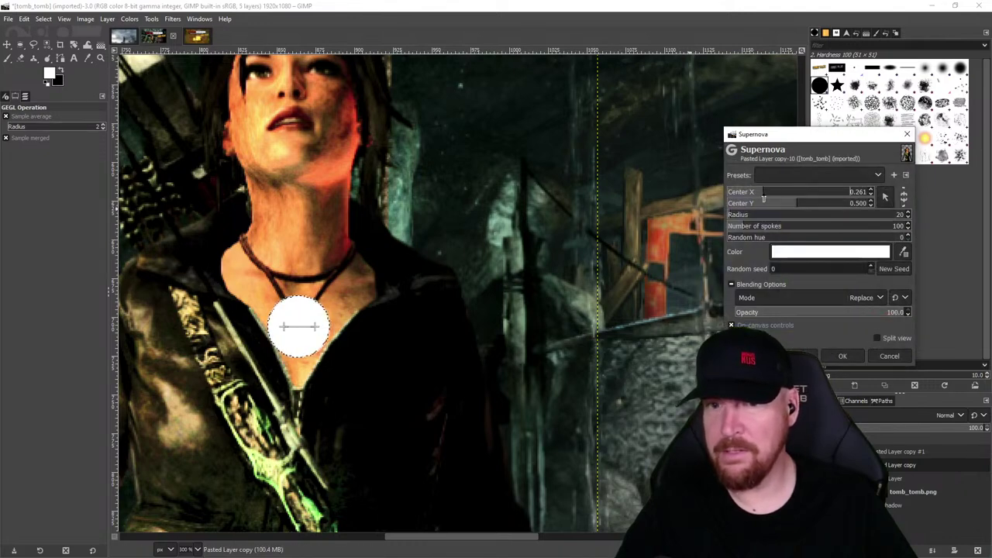
pyautogui.moveTo(764, 198); pyautogui.dragTo(743, 226)
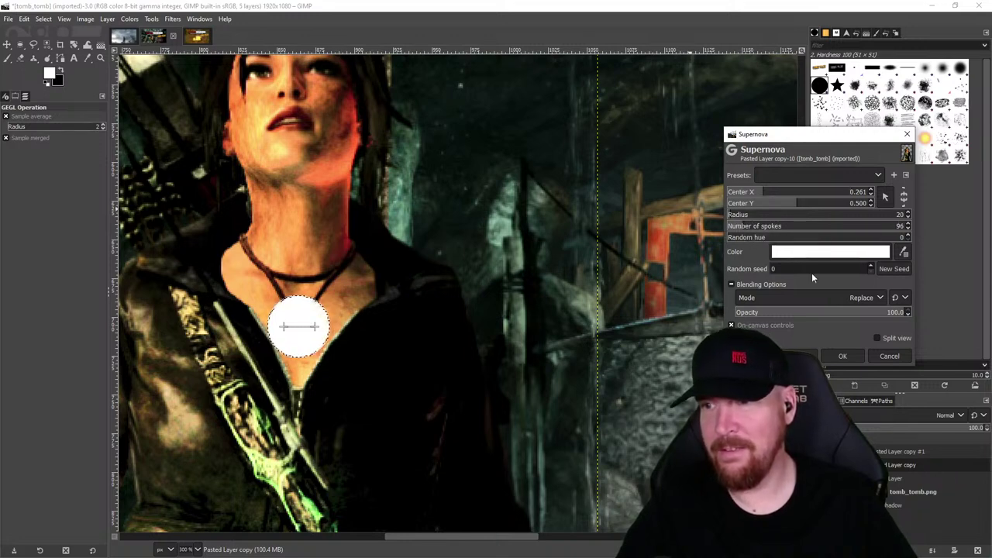
pyautogui.moveTo(833, 313); pyautogui.dragTo(796, 317)
# - Try the olive colour 575a24 with alpha 0 for the supernova
pyautogui.click(809, 251)
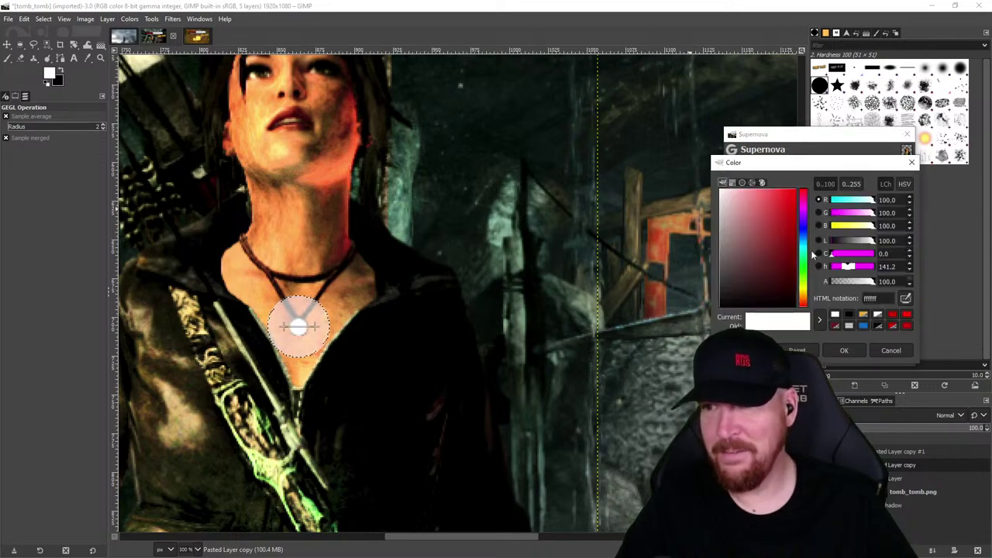
pyautogui.click(746, 227)
pyautogui.moveTo(754, 229); pyautogui.dragTo(709, 184)
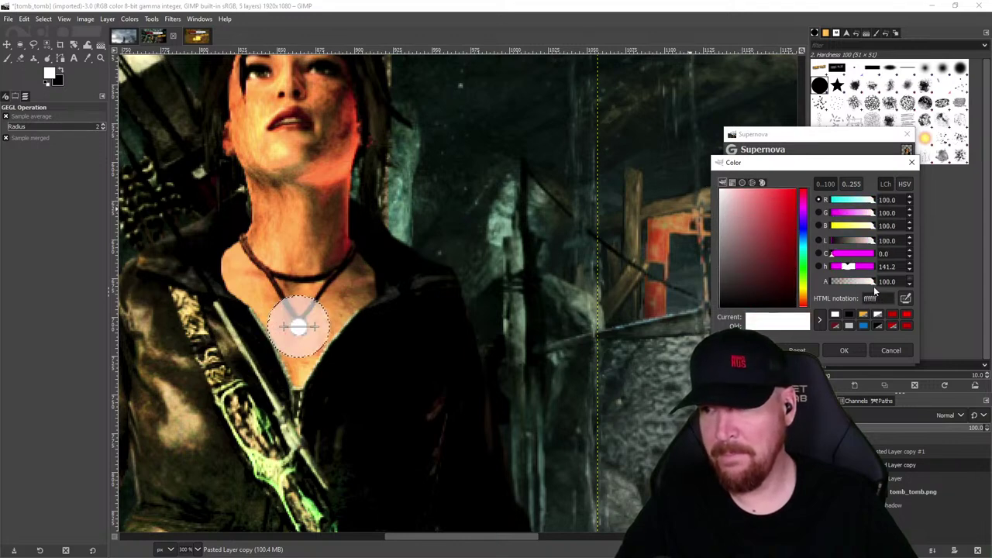
pyautogui.moveTo(874, 286); pyautogui.dragTo(848, 293)
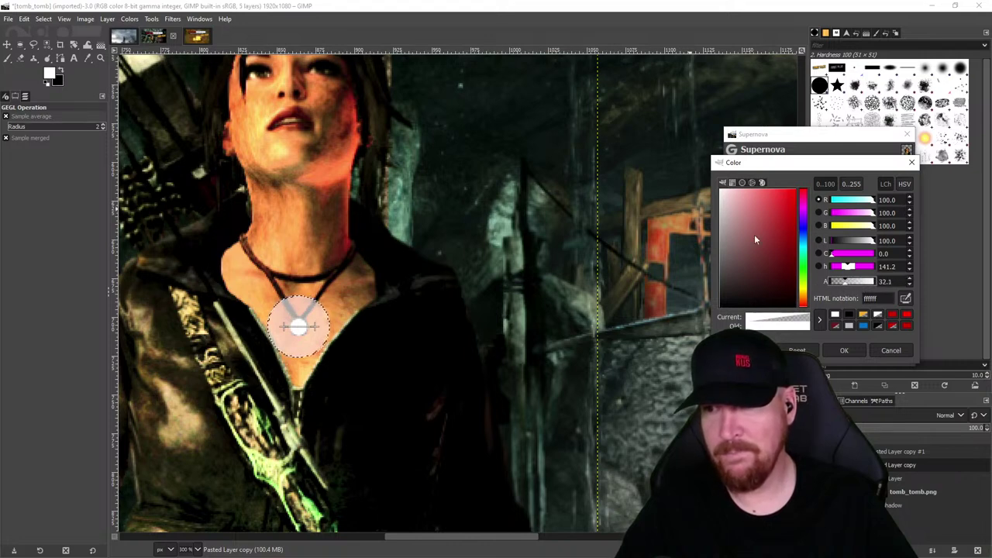
pyautogui.moveTo(755, 238); pyautogui.dragTo(801, 284)
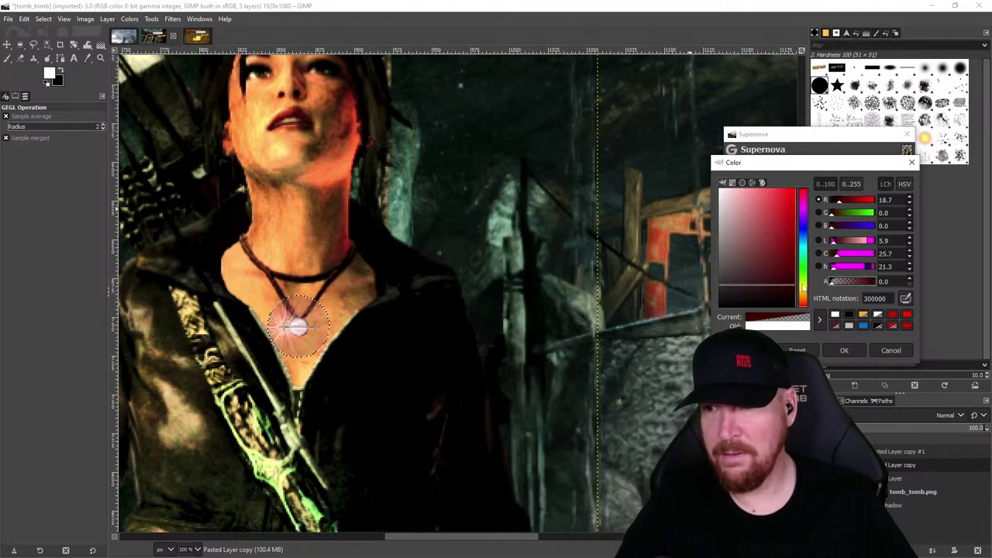
pyautogui.click(804, 289)
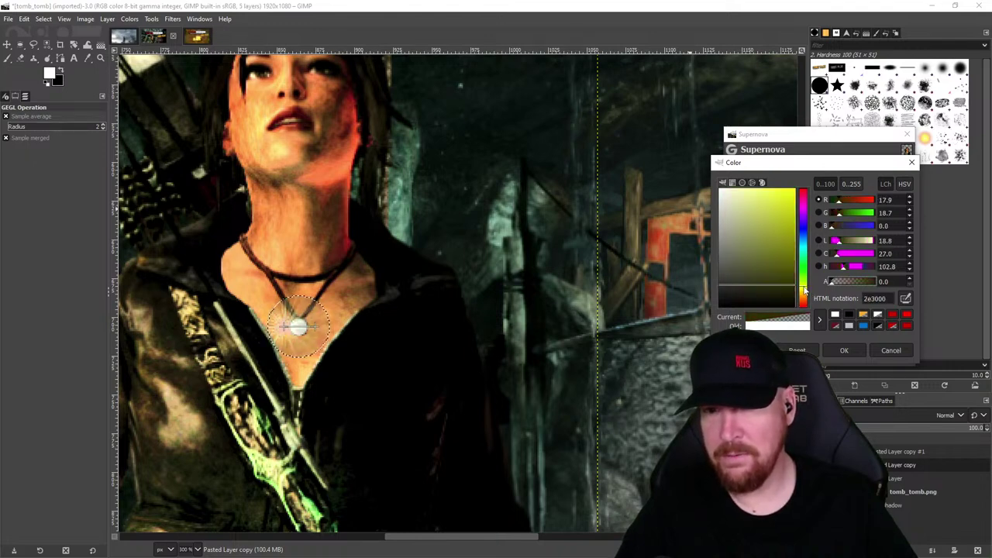
pyautogui.moveTo(763, 242); pyautogui.dragTo(767, 265)
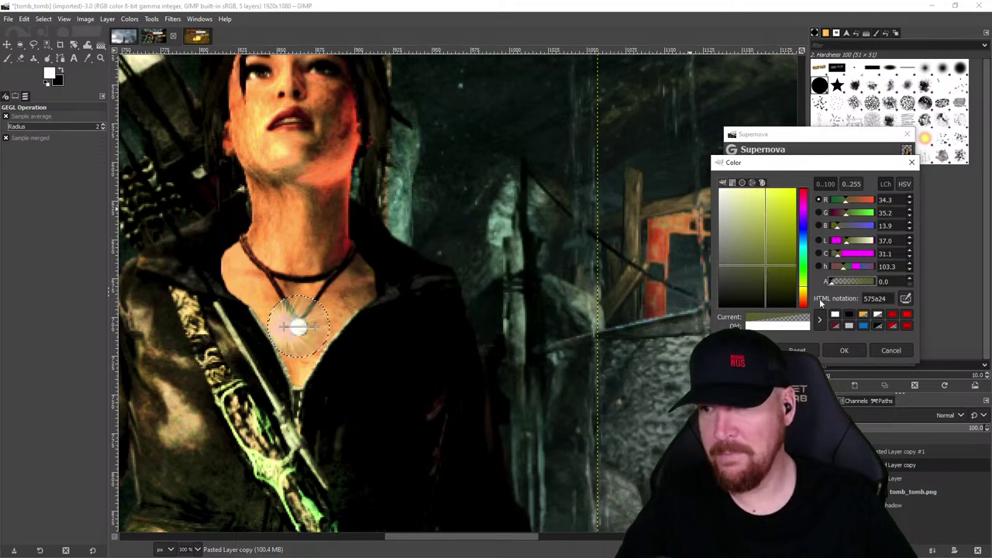
pyautogui.click(843, 350)
# - Try the supernova centred on the pendant at linked centre X and Y of 0.508, with radius 15
pyautogui.moveTo(758, 216); pyautogui.dragTo(726, 219)
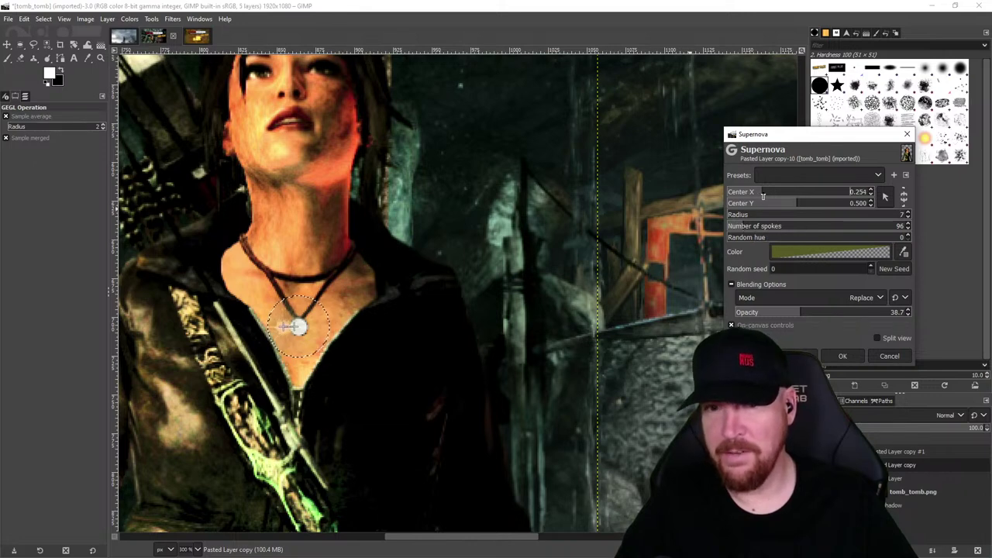
pyautogui.moveTo(764, 196); pyautogui.dragTo(806, 199)
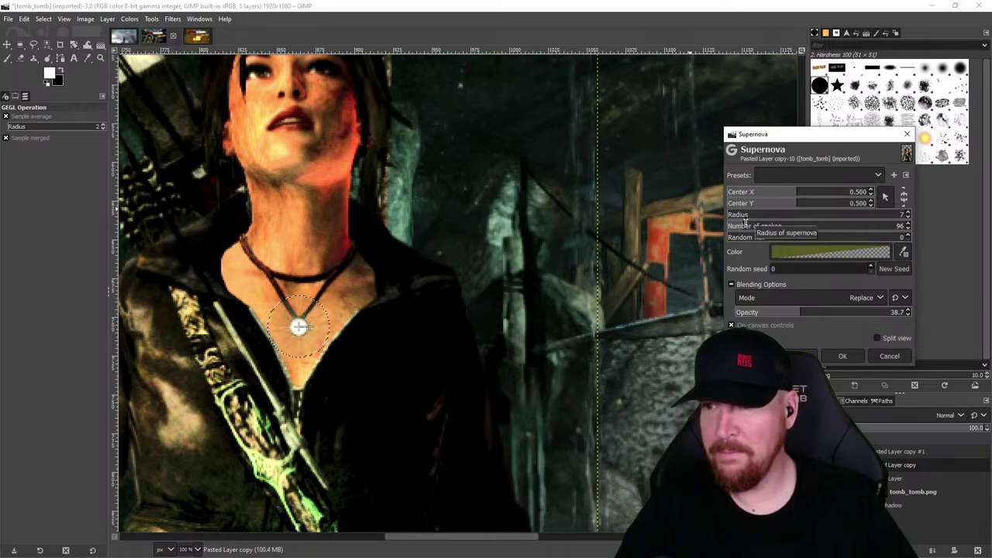
pyautogui.click(745, 216)
pyautogui.moveTo(745, 216); pyautogui.dragTo(715, 215)
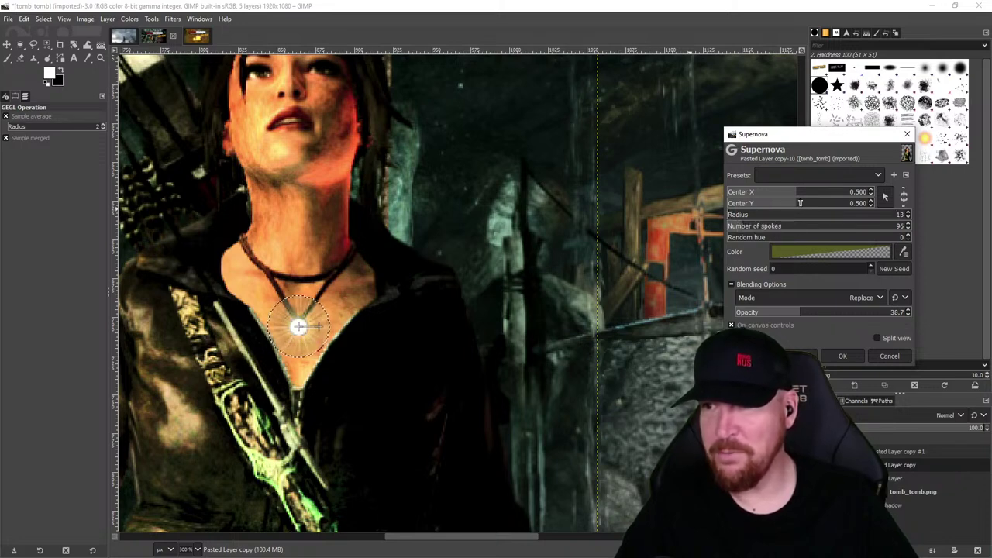
pyautogui.click(903, 196)
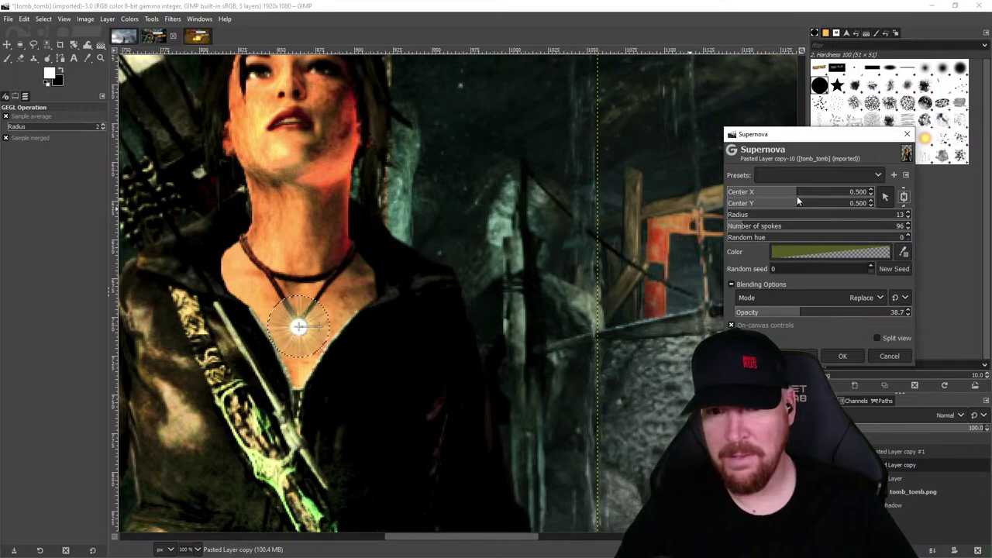
pyautogui.moveTo(299, 326); pyautogui.dragTo(328, 328)
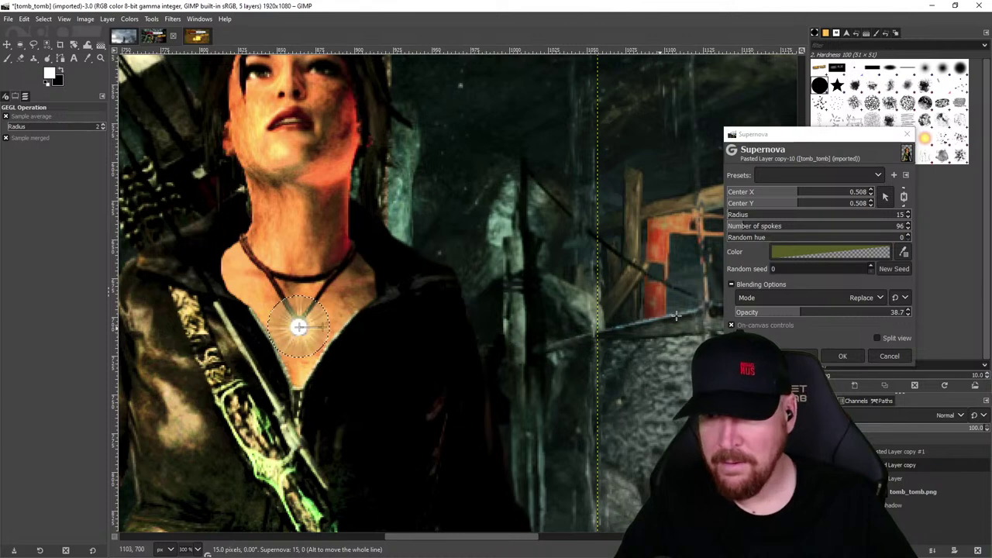
# - Try the grey colour 696969 with alpha 0 for the supernova
pyautogui.click(795, 249)
pyautogui.moveTo(740, 222); pyautogui.dragTo(694, 177)
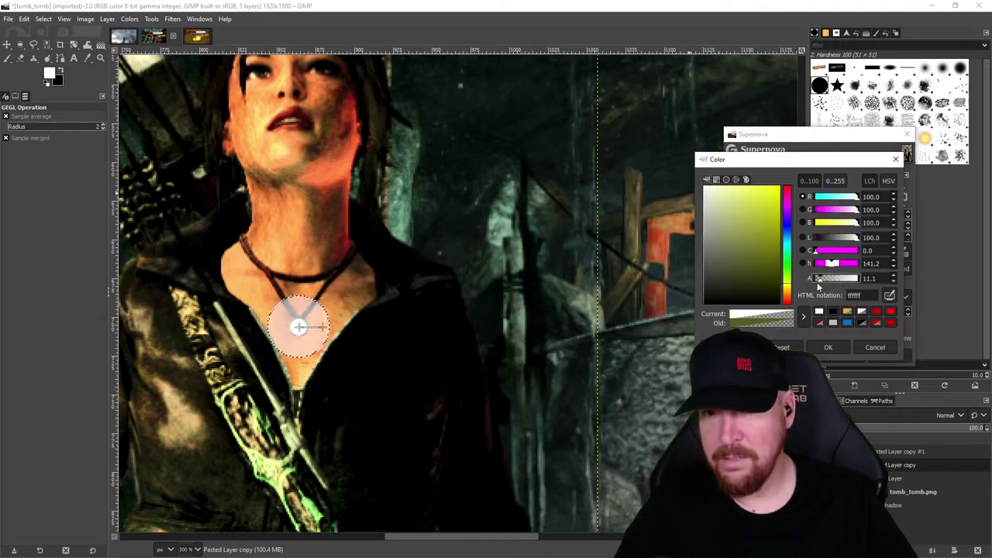
pyautogui.moveTo(728, 250); pyautogui.dragTo(663, 254)
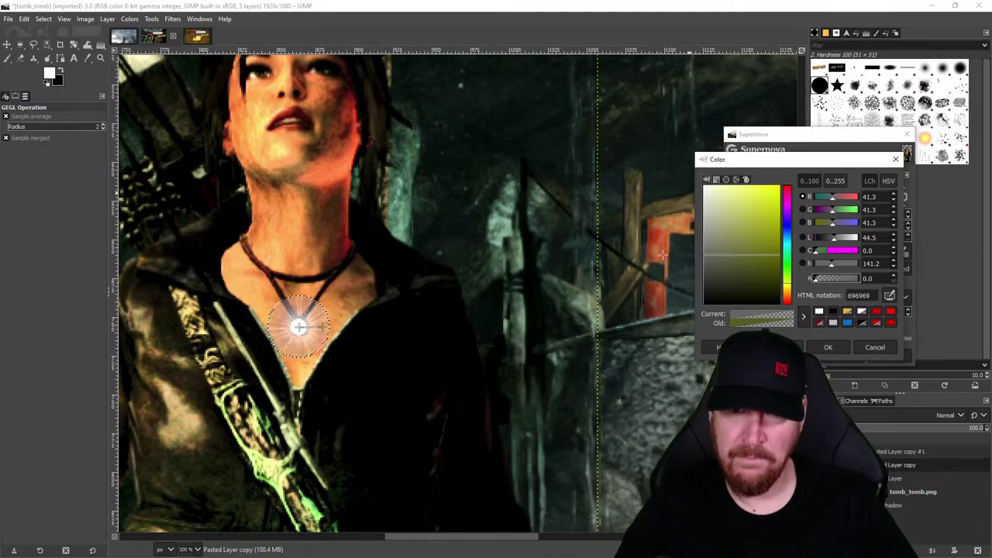
pyautogui.click(826, 348)
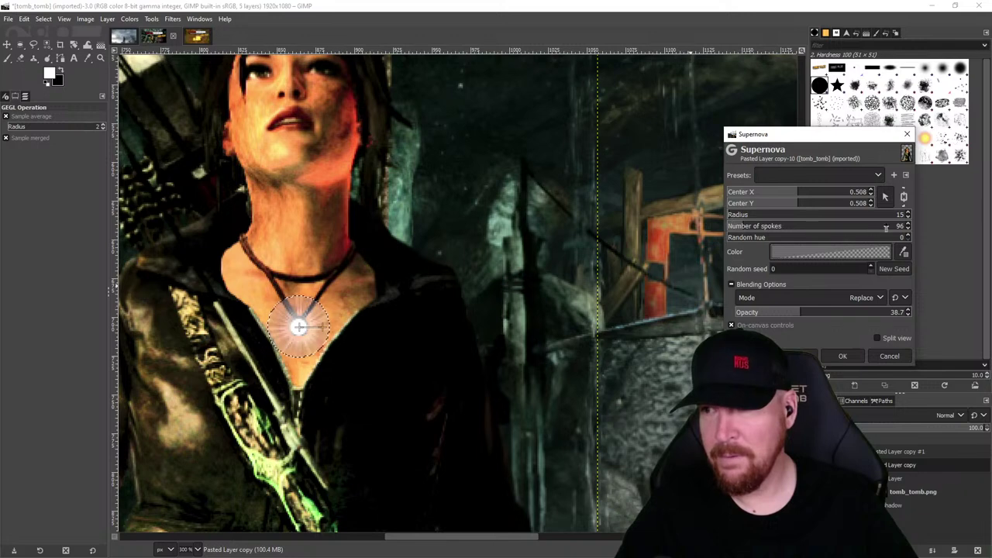
# - Try supernova radius 7 with 62.2 opacity, and cancel the filter
pyautogui.click(907, 217)
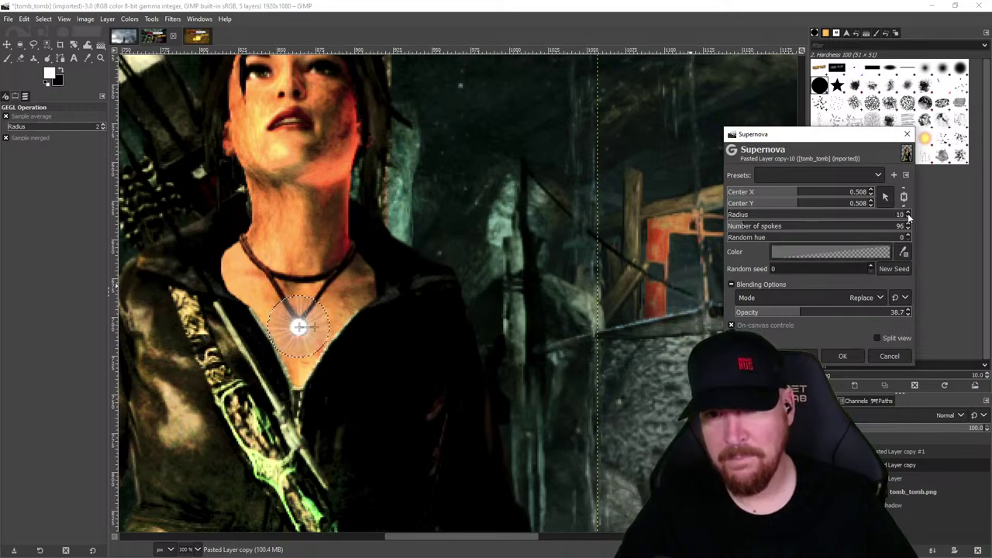
pyautogui.click(908, 218)
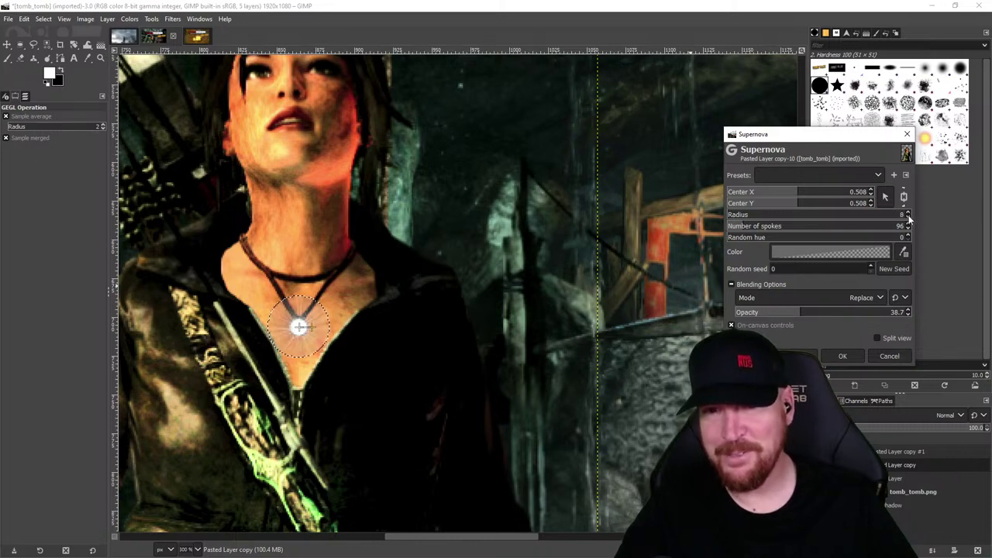
pyautogui.click(908, 218)
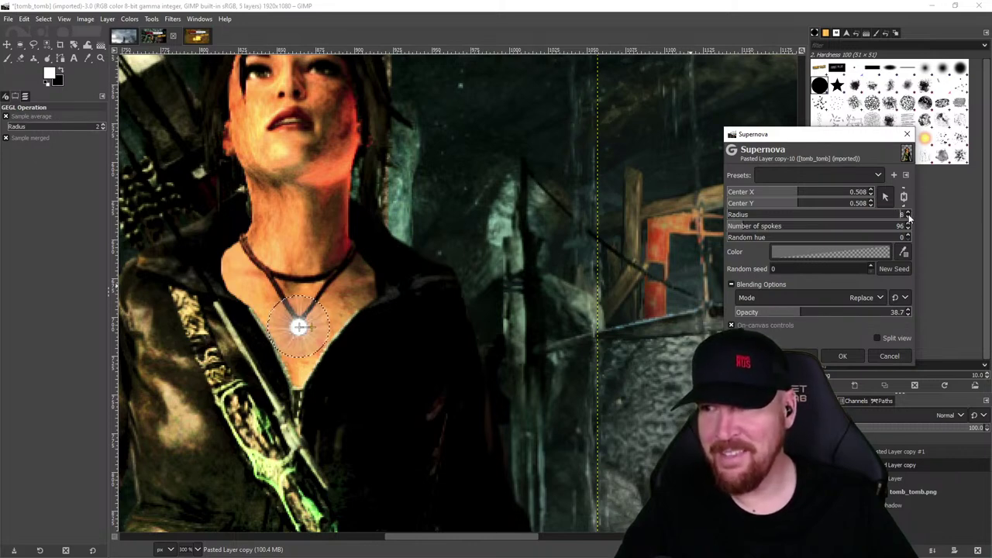
pyautogui.click(909, 218)
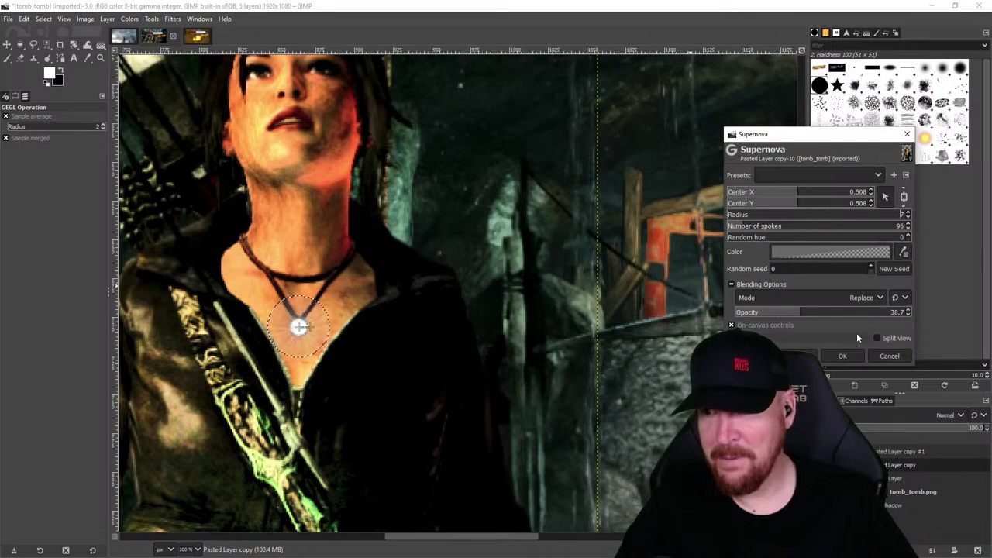
pyautogui.moveTo(792, 320); pyautogui.dragTo(837, 324)
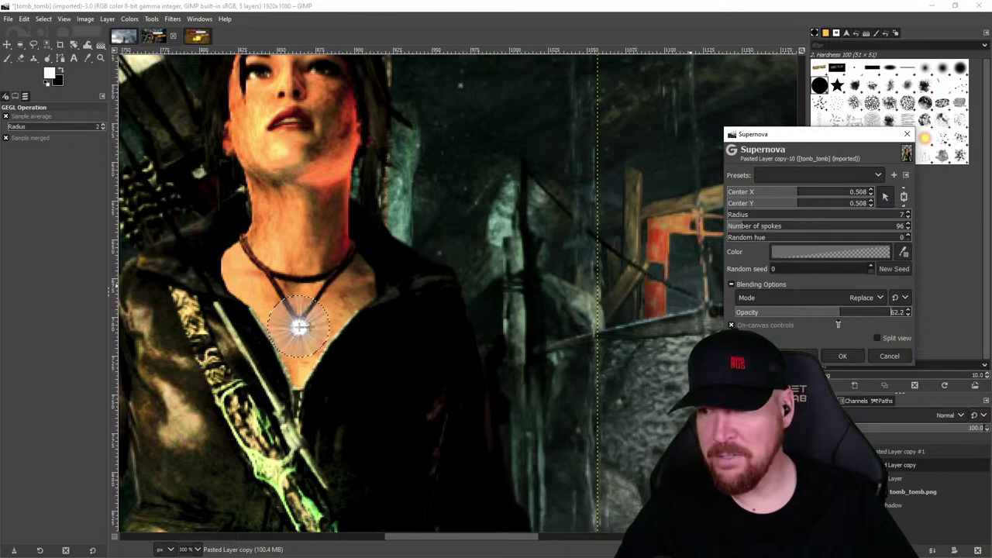
pyautogui.click(889, 356)
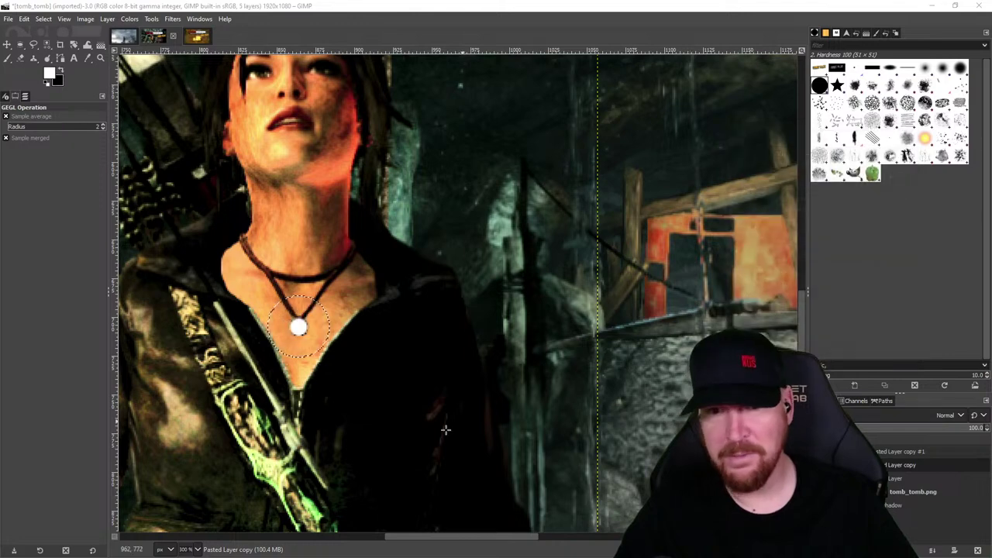
# - Enlarge the elliptical selection to 79 by 79 px and centre it on the pendant at position 825, 667
pyautogui.click(20, 44)
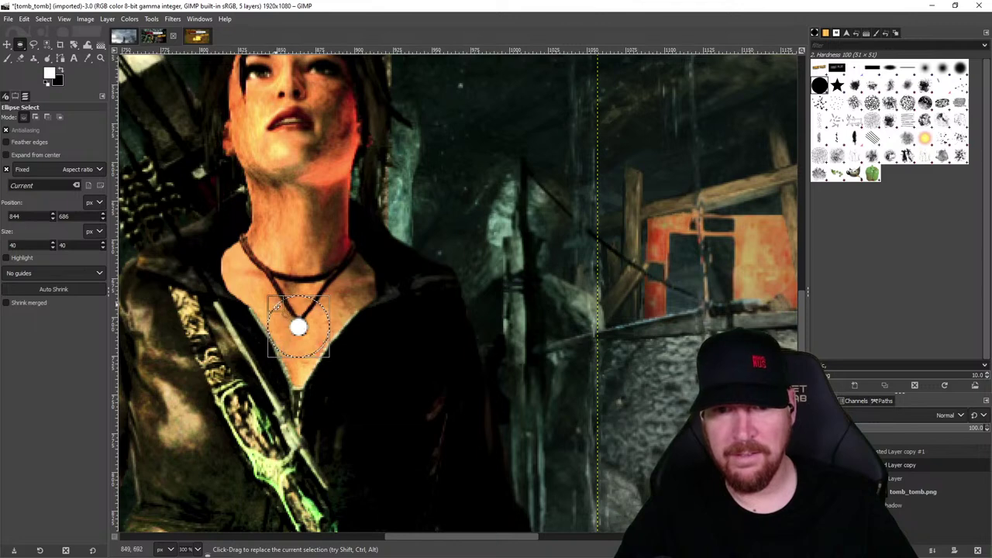
pyautogui.moveTo(275, 307); pyautogui.dragTo(216, 245)
pyautogui.moveTo(257, 287); pyautogui.dragTo(298, 326)
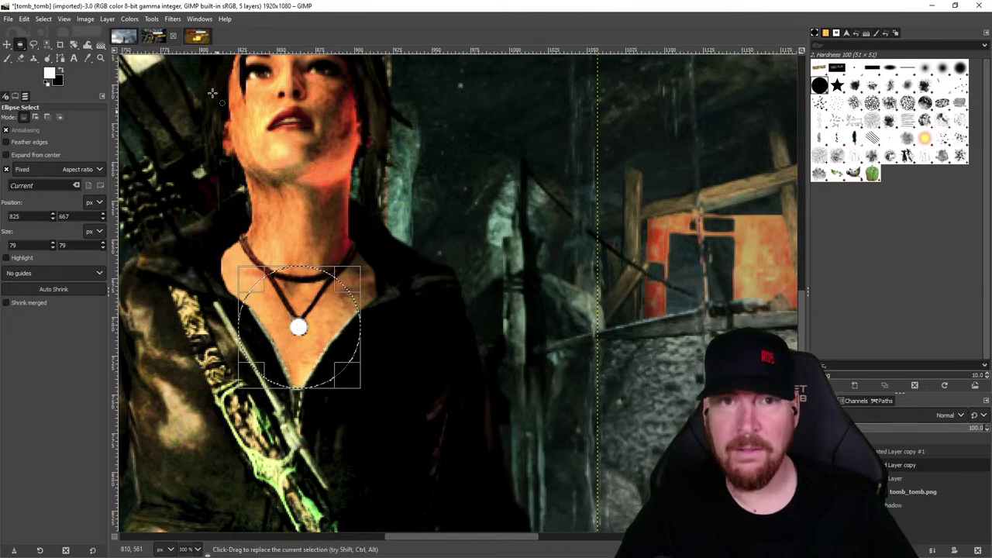
# - Start Supernova on the enlarged pendant selection and set its colour to grey 6e6e6e with alpha 0
pyautogui.click(172, 19)
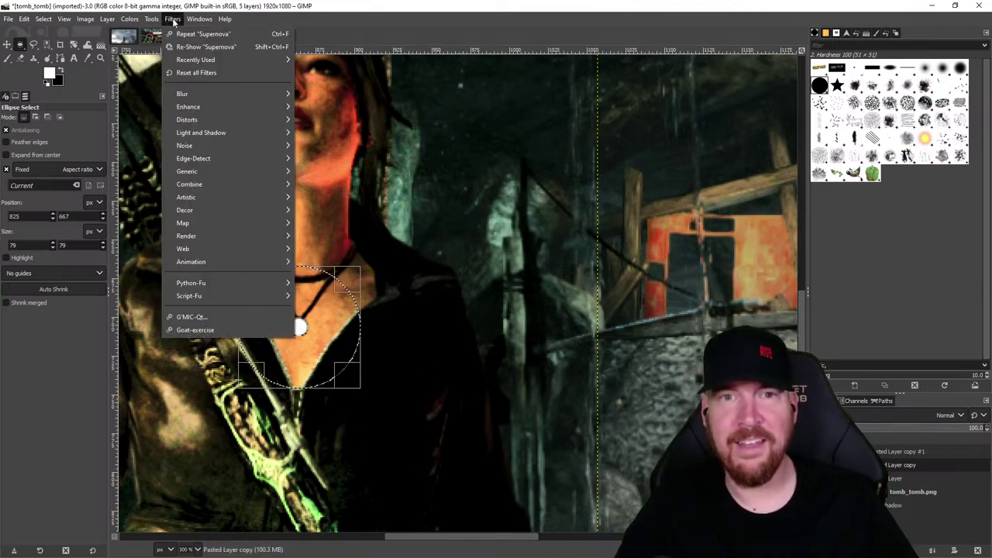
pyautogui.click(187, 46)
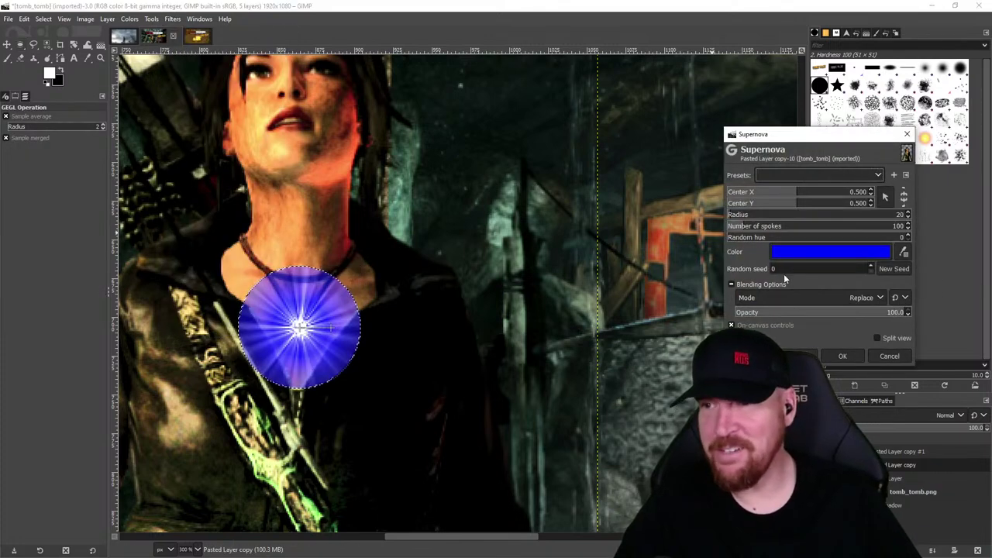
pyautogui.click(789, 252)
pyautogui.moveTo(719, 269)
pyautogui.mouseDown()
pyautogui.moveTo(690, 277)
pyautogui.moveTo(682, 252)
pyautogui.mouseUp()
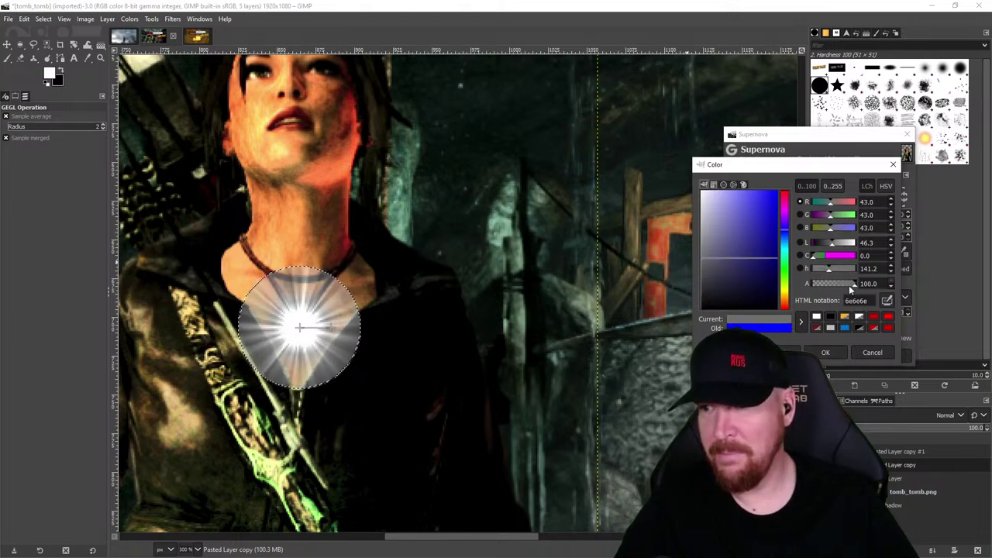
pyautogui.moveTo(848, 286); pyautogui.dragTo(797, 288)
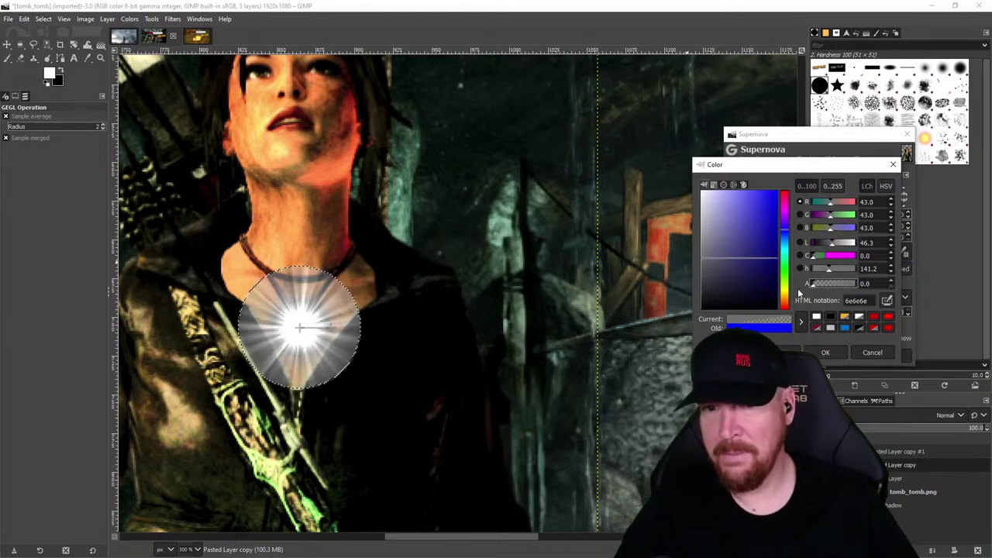
pyautogui.click(823, 353)
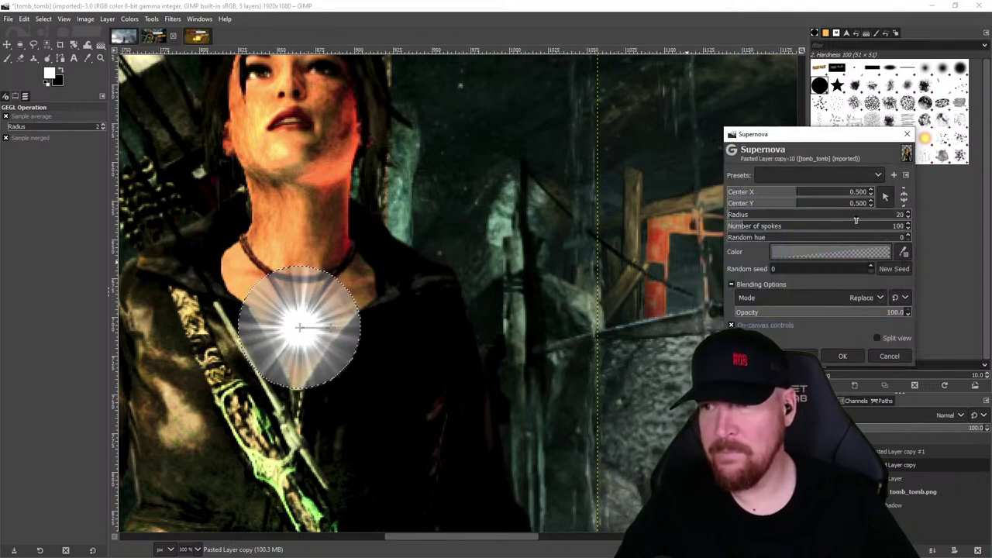
# - Reduce the supernova's radius to 6
pyautogui.click(908, 218)
pyautogui.click(908, 217)
pyautogui.click(909, 218)
pyautogui.click(909, 218)
pyautogui.click(909, 217)
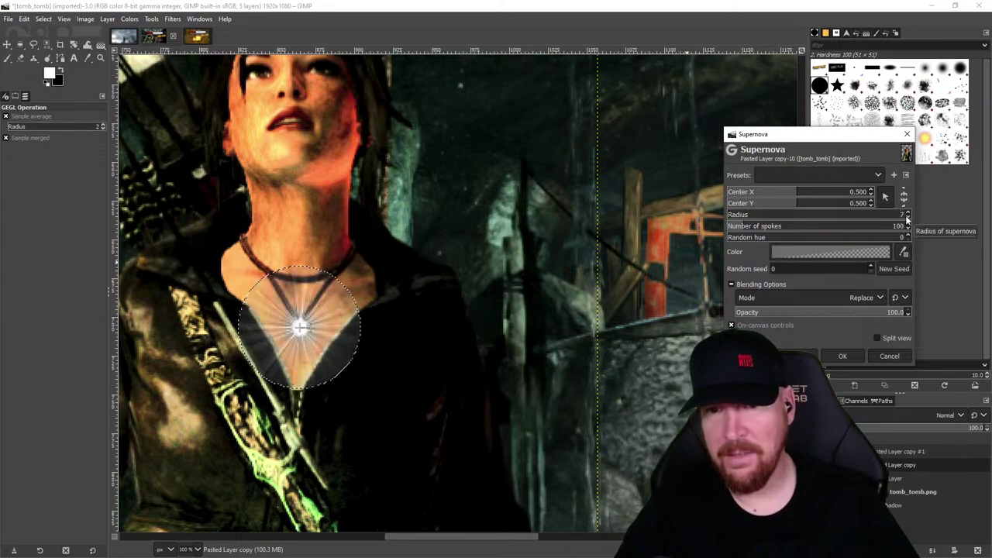
pyautogui.scroll(-1, 908, 219)
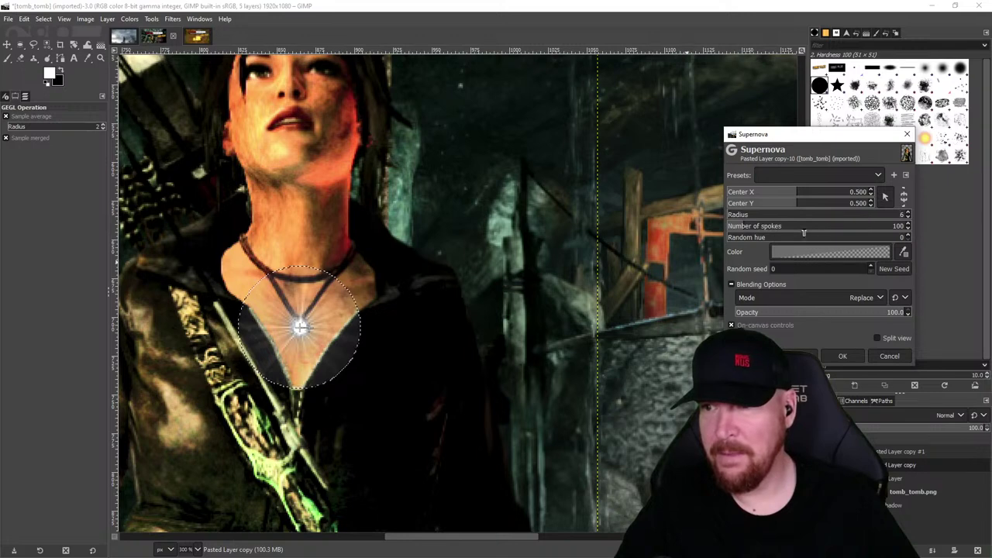
# - Try different spoke counts for the pendant's supernova and set the number of spokes to 40
pyautogui.scroll(-2, 910, 226)
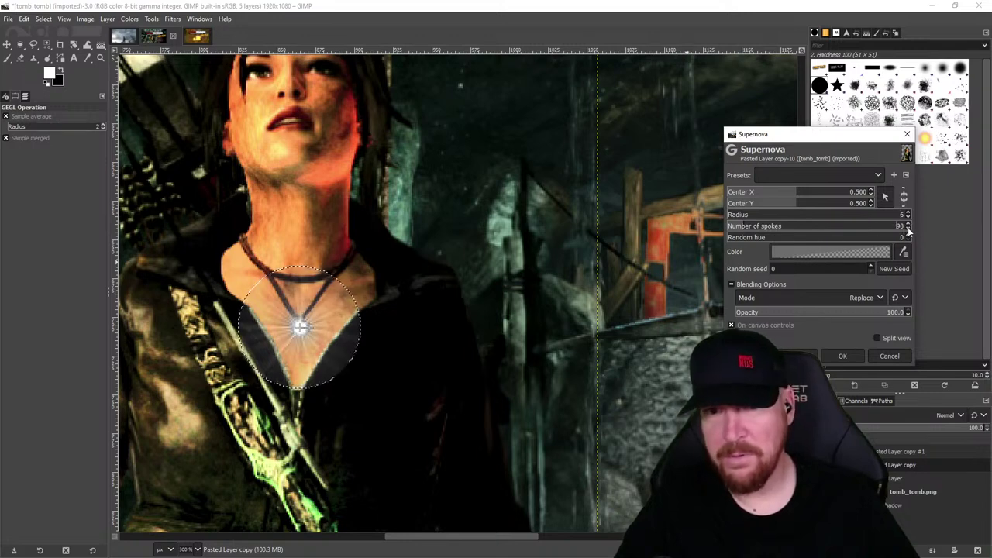
pyautogui.scroll(-20, 908, 229)
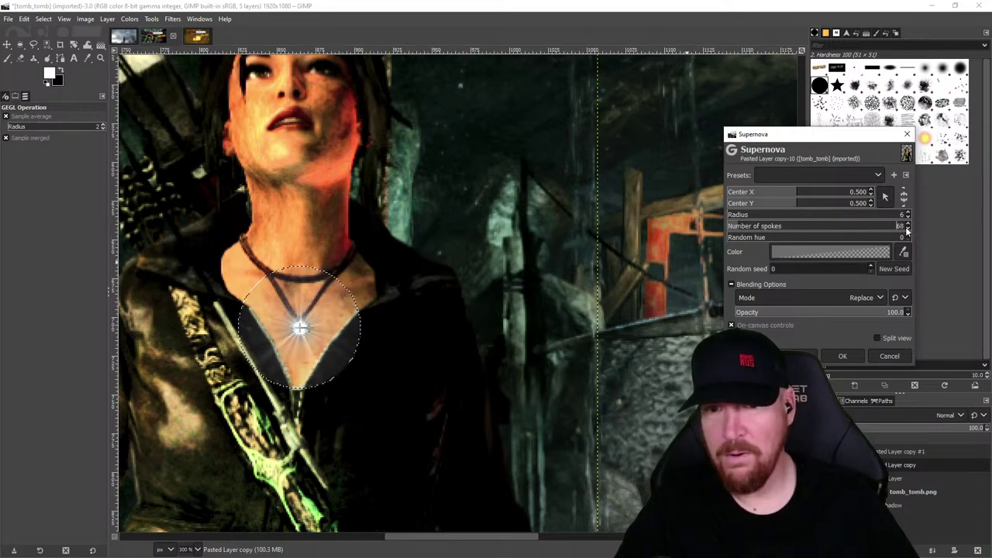
pyautogui.scroll(-6, 907, 230)
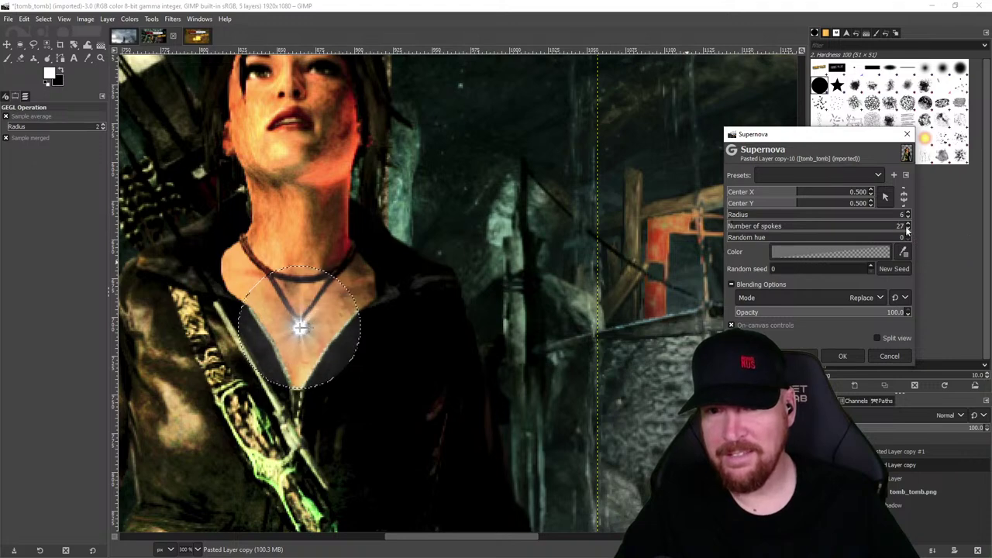
pyautogui.click(903, 227)
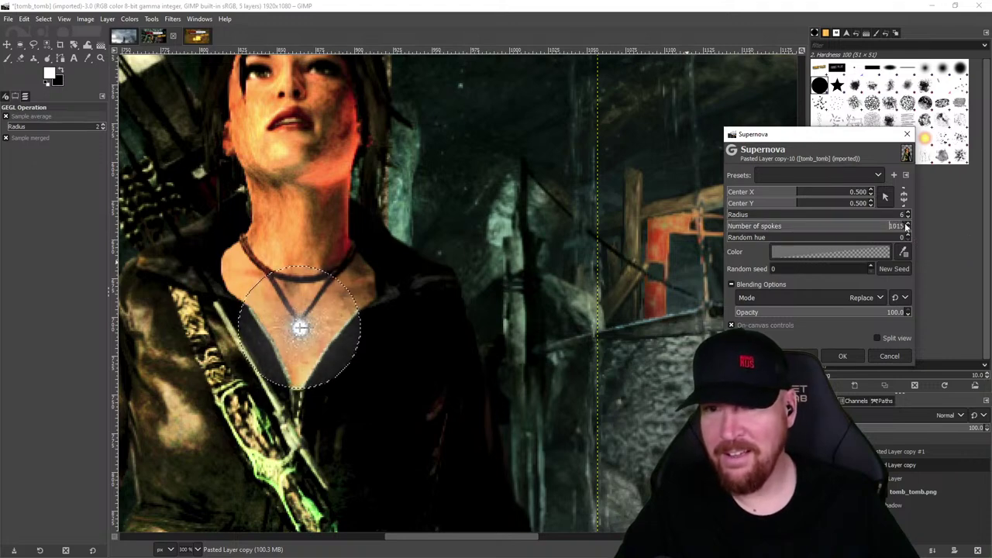
pyautogui.moveTo(903, 227); pyautogui.dragTo(871, 230)
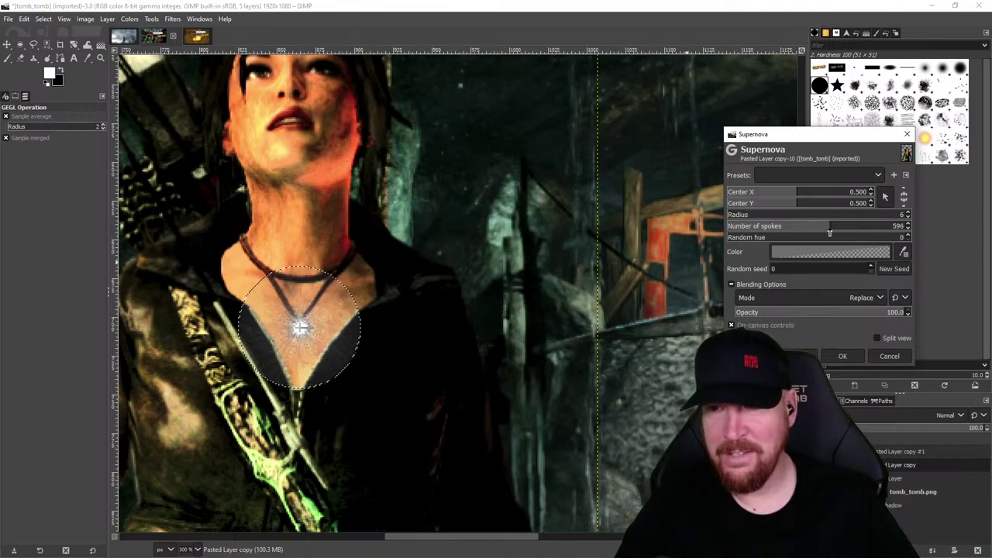
pyautogui.moveTo(787, 238); pyautogui.dragTo(769, 237)
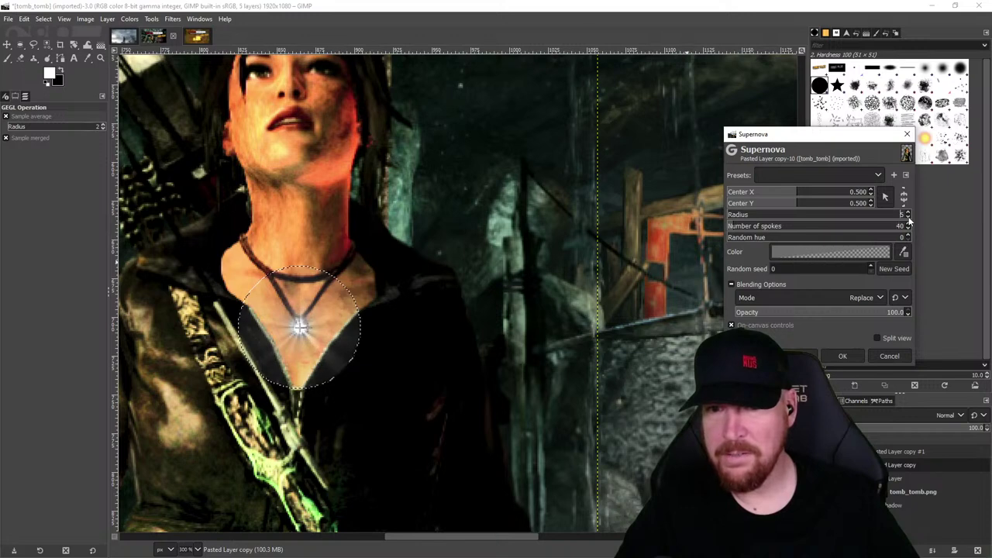
# - Set the supernova's radius to 4 and its centre to X 0.493, Y 0.485, and try a random hue before resetting it to 0
pyautogui.click(794, 194)
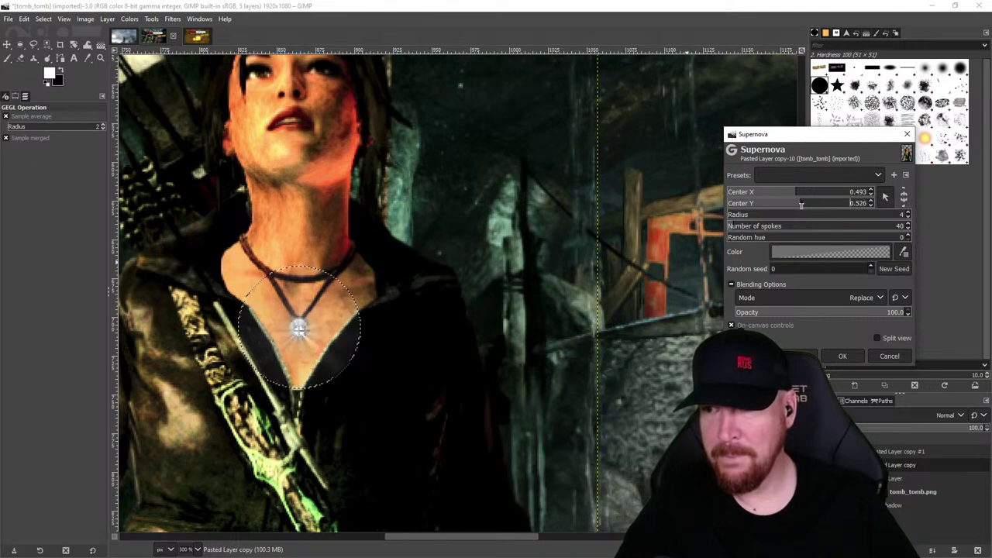
pyautogui.moveTo(803, 205); pyautogui.dragTo(793, 206)
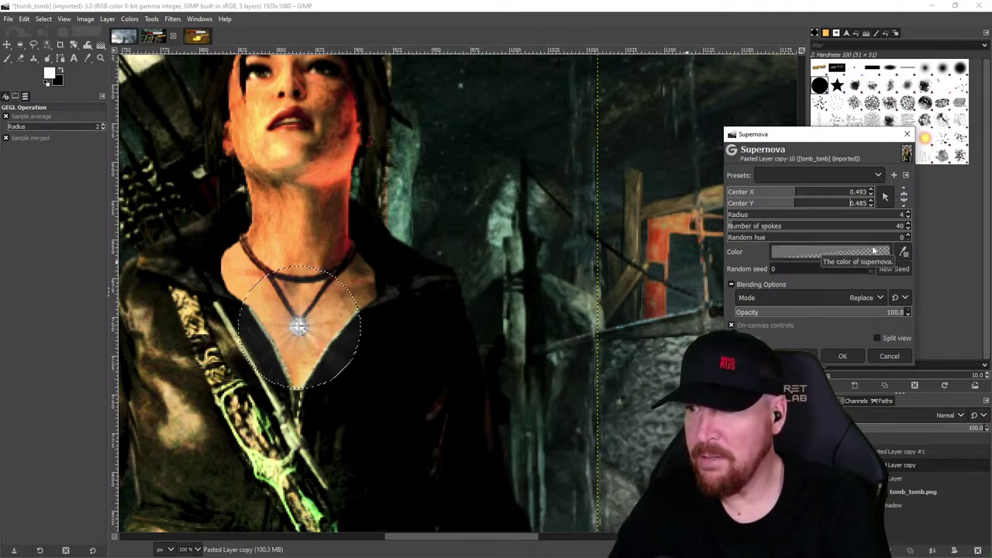
pyautogui.click(907, 235)
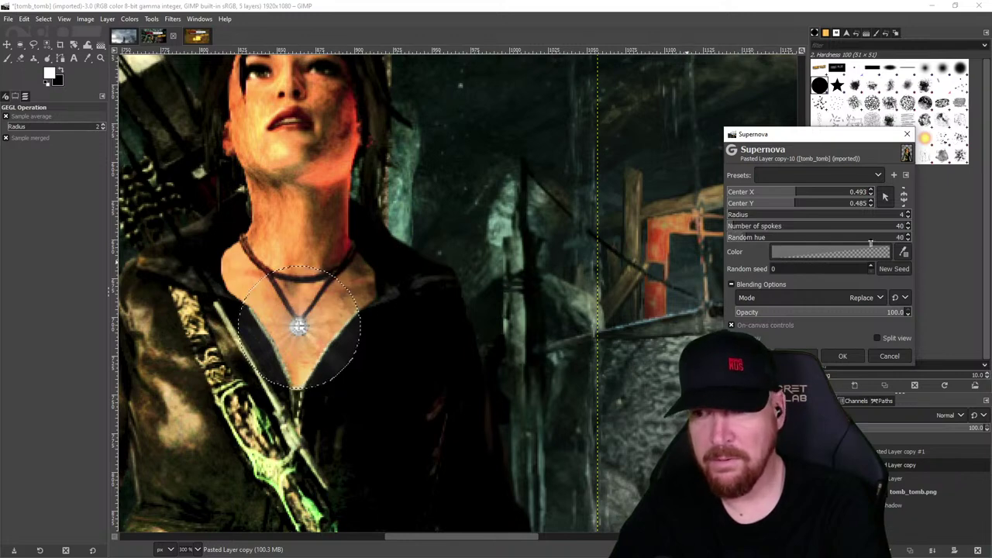
pyautogui.click(828, 237)
pyautogui.moveTo(812, 243); pyautogui.dragTo(722, 239)
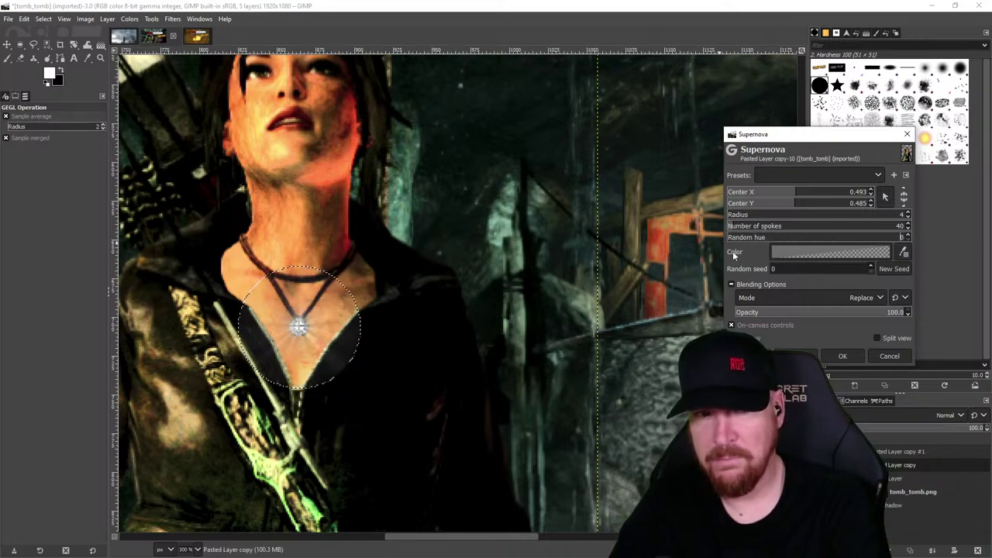
# - Set the supernova's colour to light grey c1c1c1 with alpha 0 and apply the filter
pyautogui.click(852, 254)
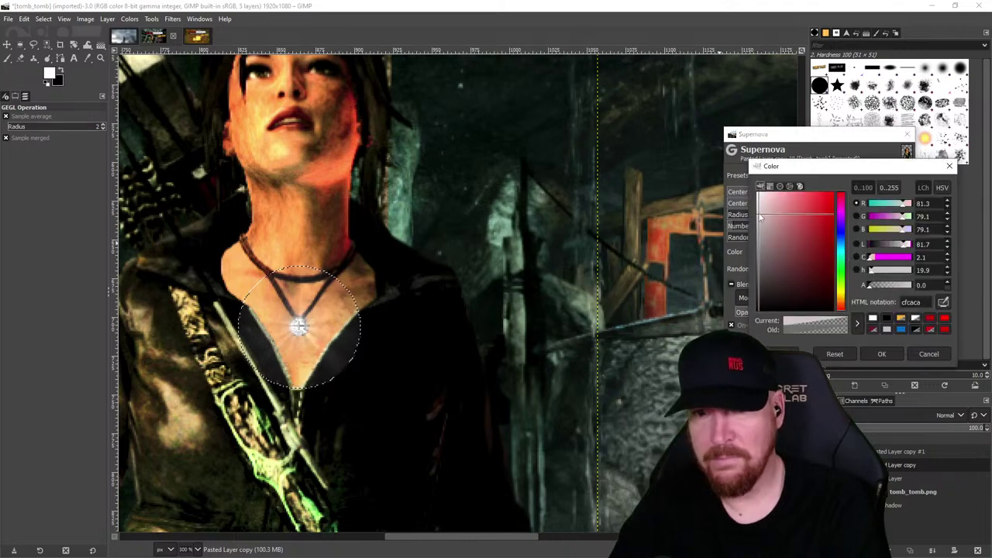
pyautogui.moveTo(748, 203); pyautogui.dragTo(747, 224)
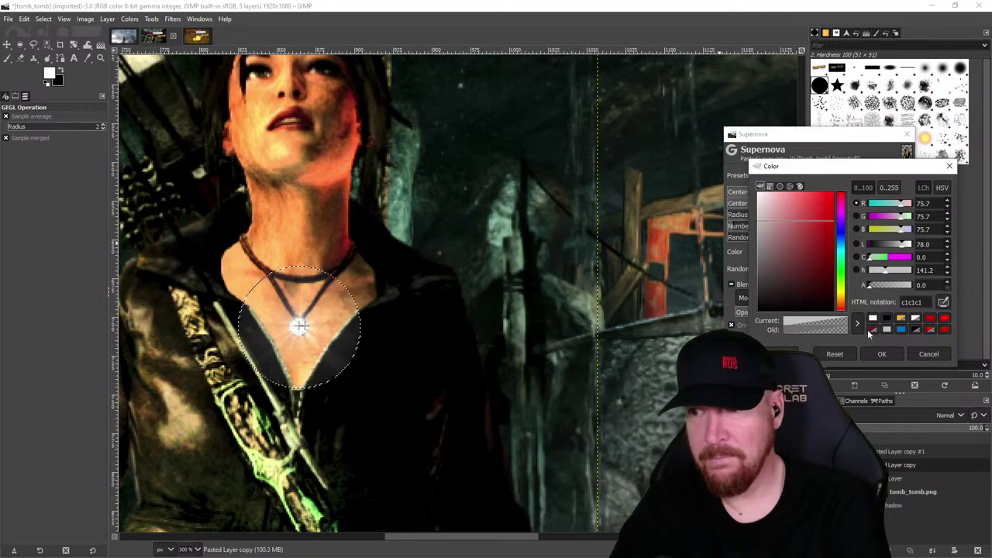
pyautogui.click(884, 355)
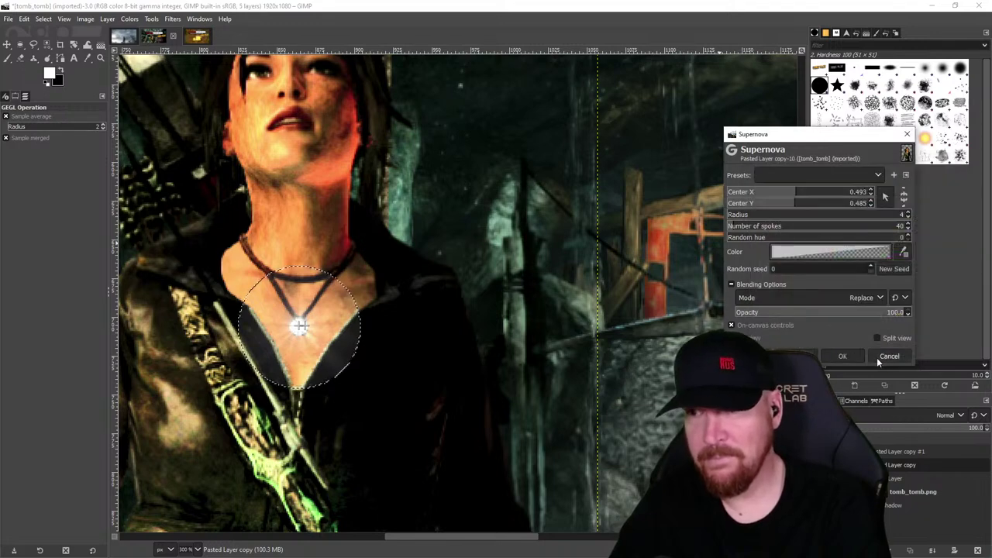
pyautogui.click(860, 354)
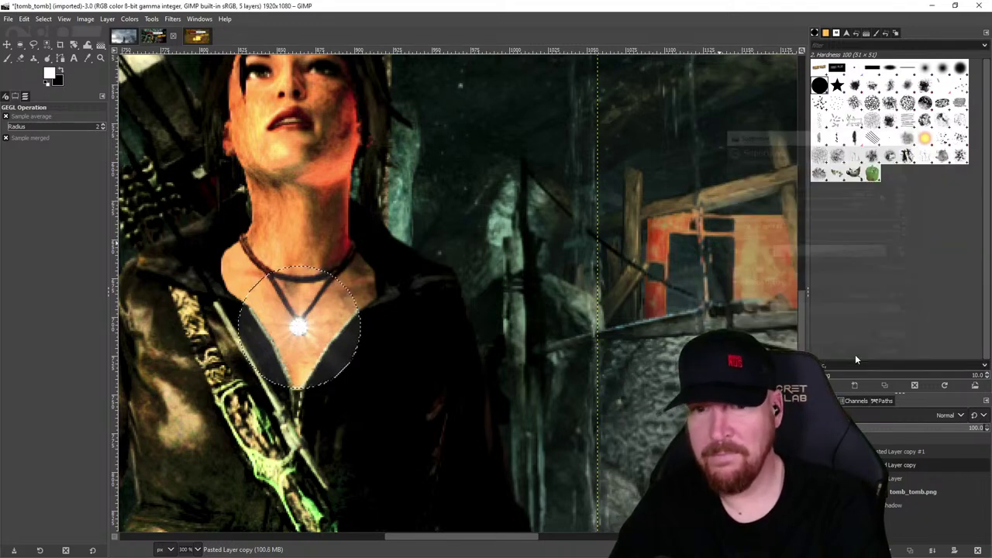
pyautogui.click(868, 478)
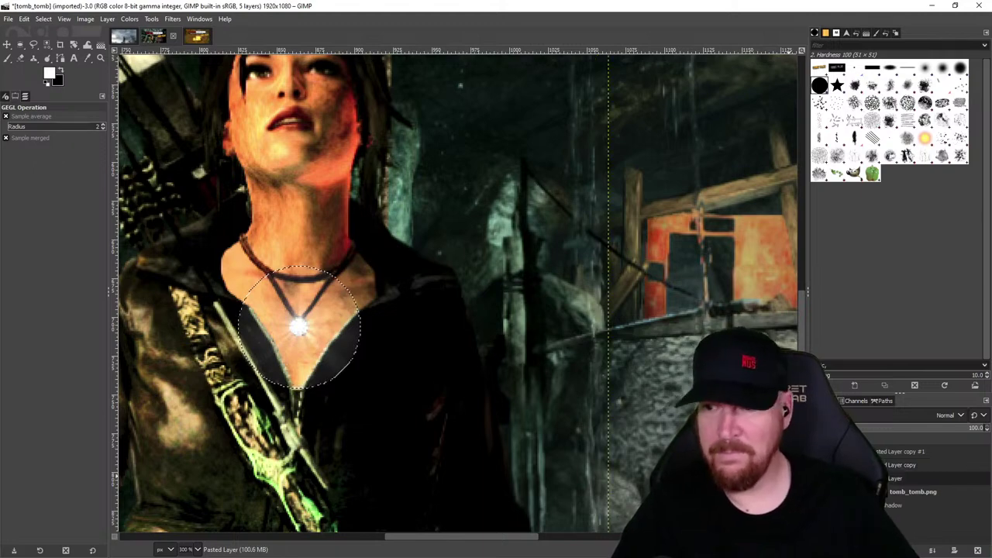
pyautogui.click(891, 491)
pyautogui.scroll(-3, 405, 353)
pyautogui.press('-')
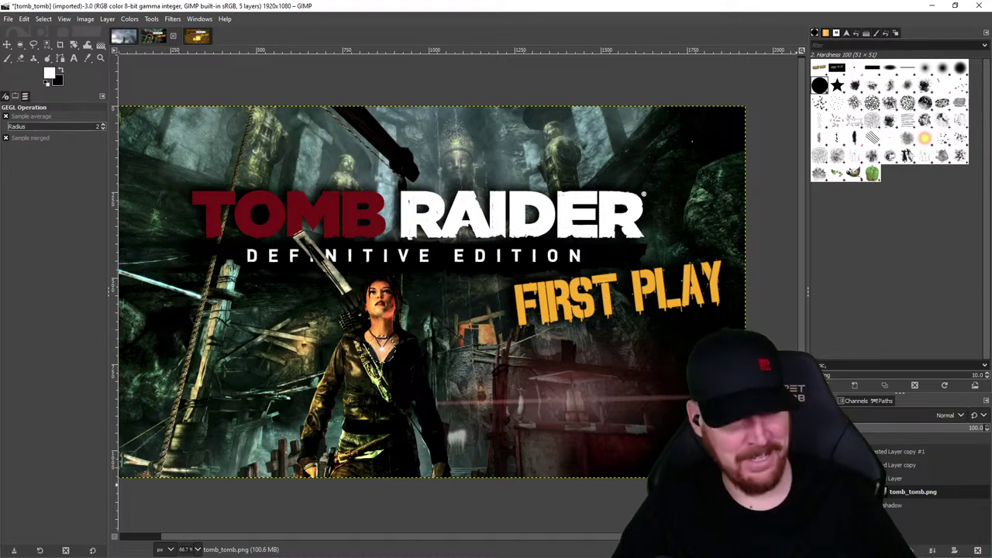
pyautogui.scroll(4, 378, 361)
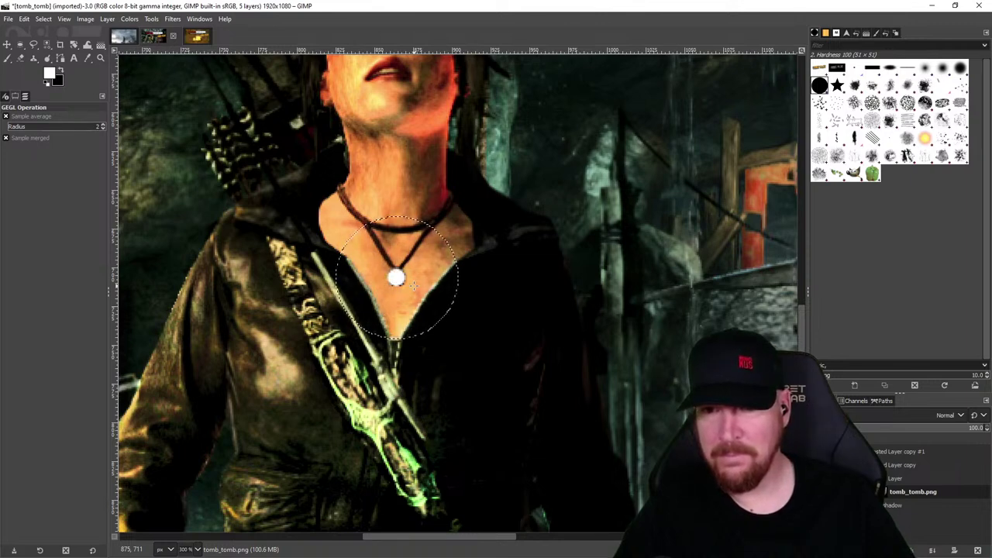
pyautogui.click(172, 18)
pyautogui.click(190, 41)
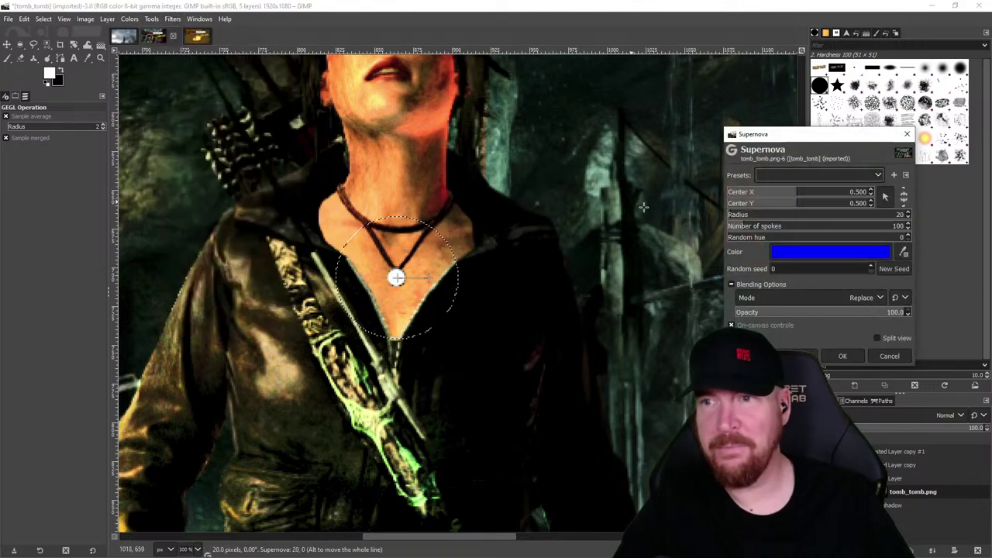
pyautogui.click(791, 175)
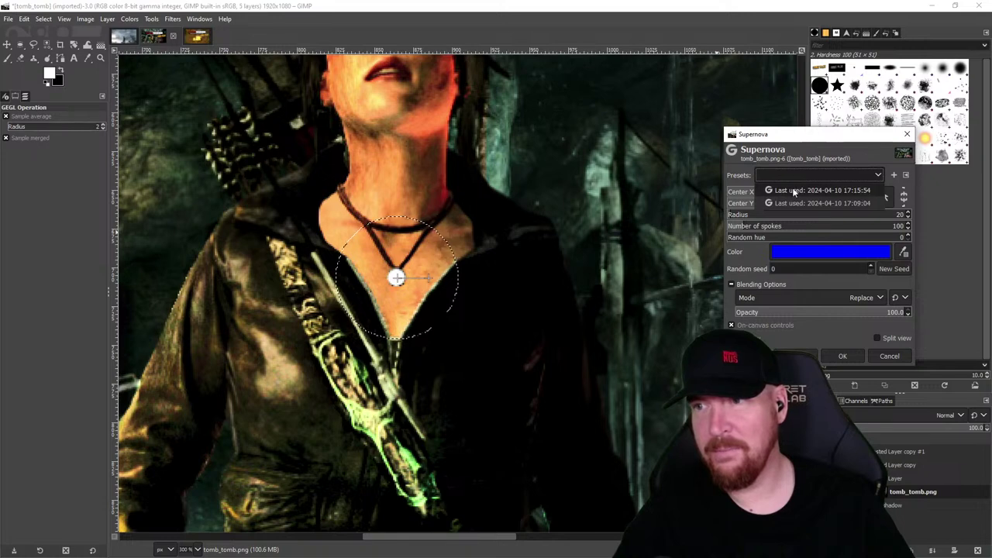
pyautogui.click(794, 190)
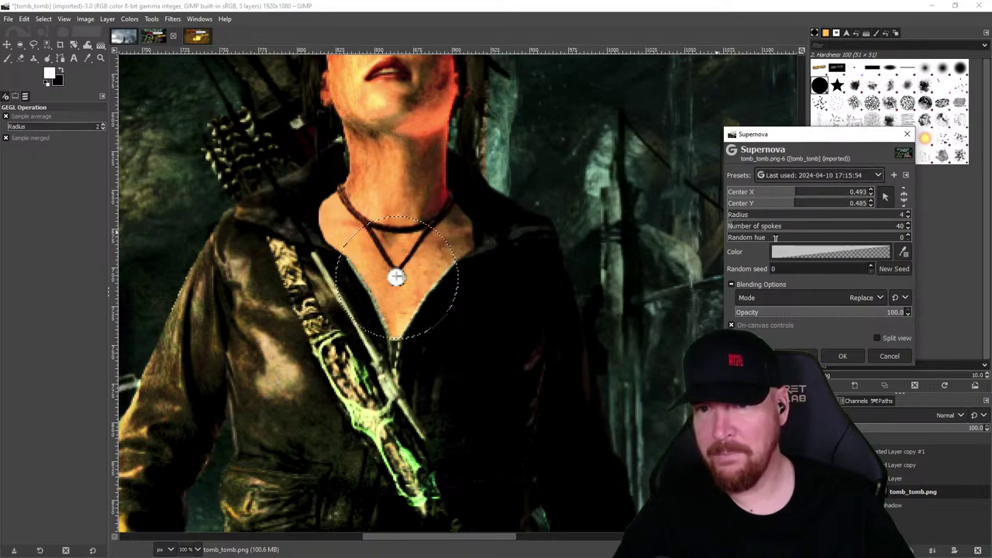
# - Set the supernova's colour to grey 676767 and its radius to 27, and apply it to the tomb_tomb.png layer
pyautogui.click(735, 217)
pyautogui.write('50')
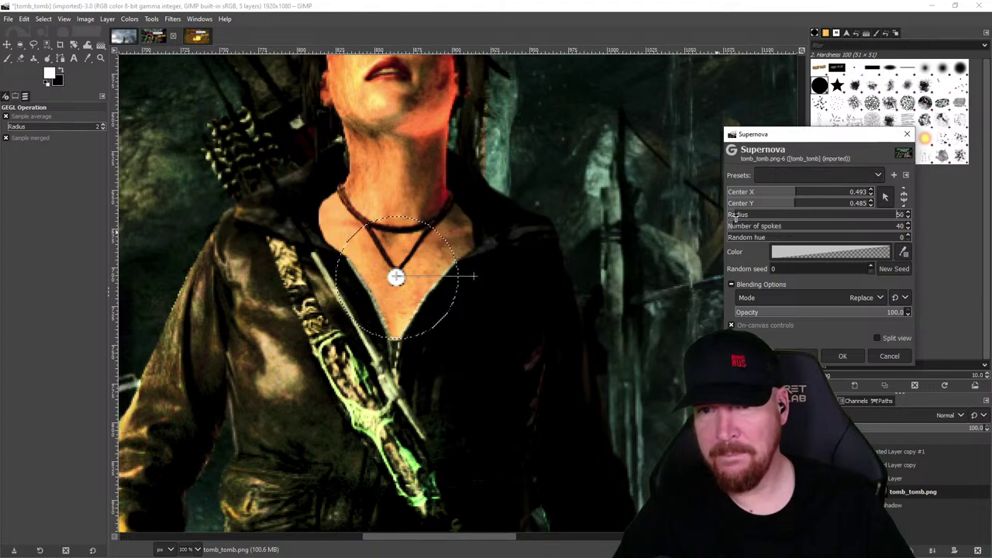
pyautogui.click(732, 219)
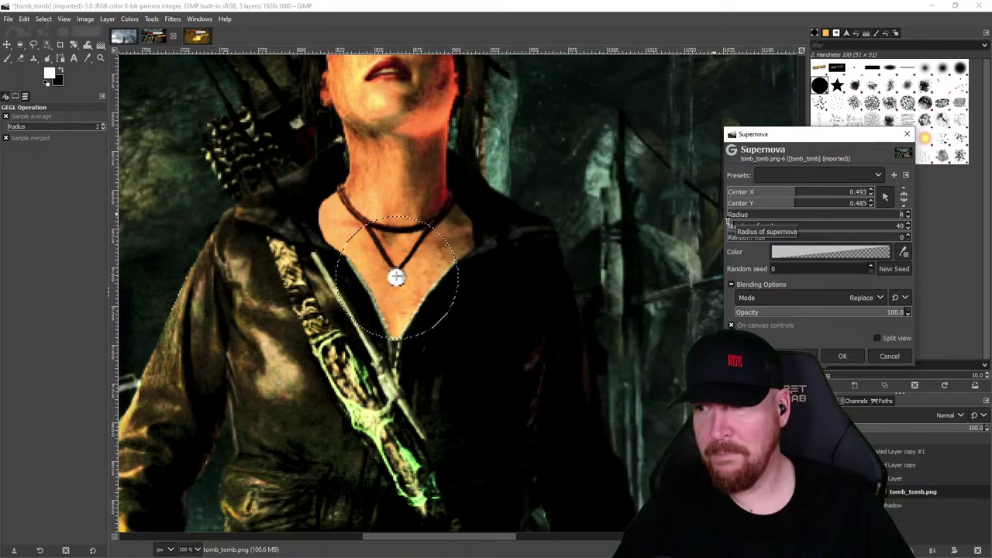
pyautogui.click(829, 251)
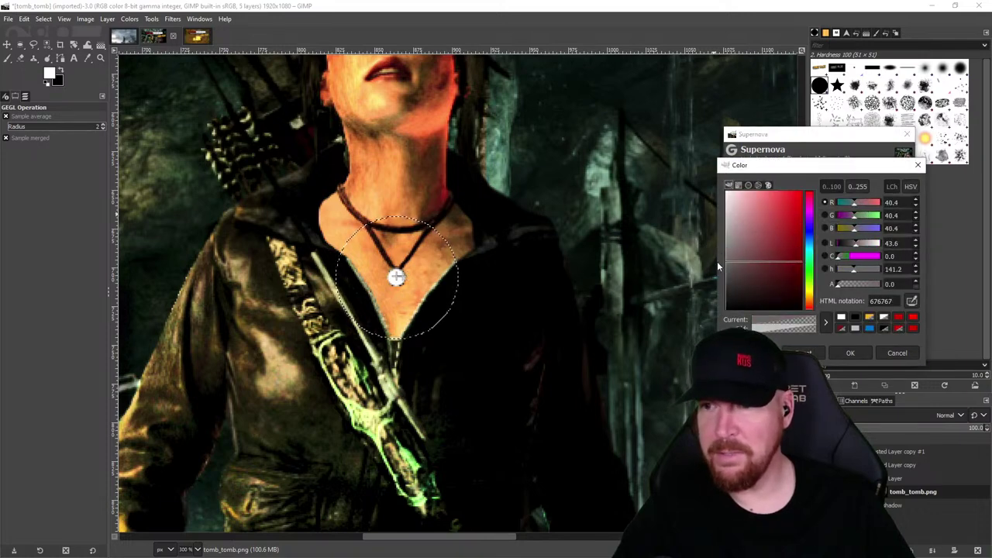
pyautogui.click(850, 353)
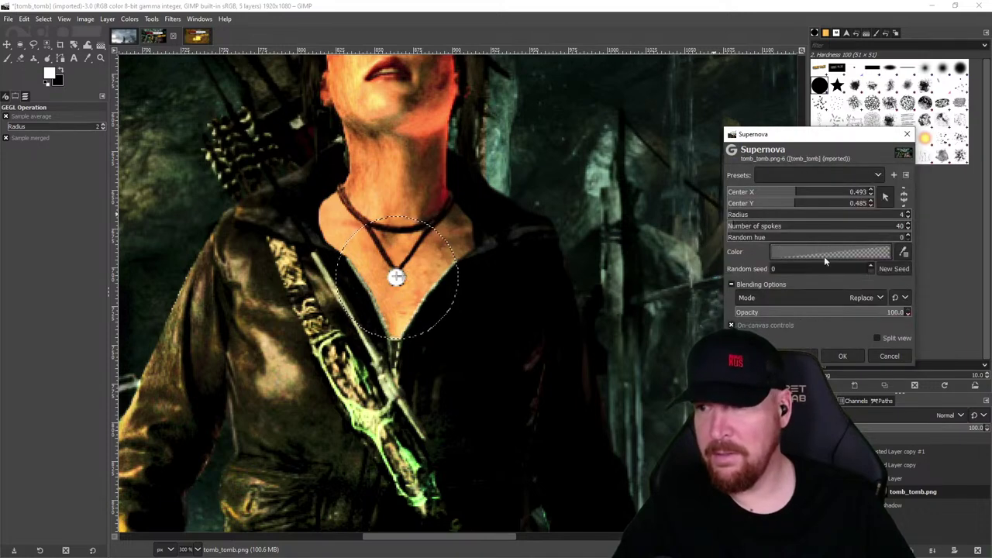
pyautogui.click(731, 217)
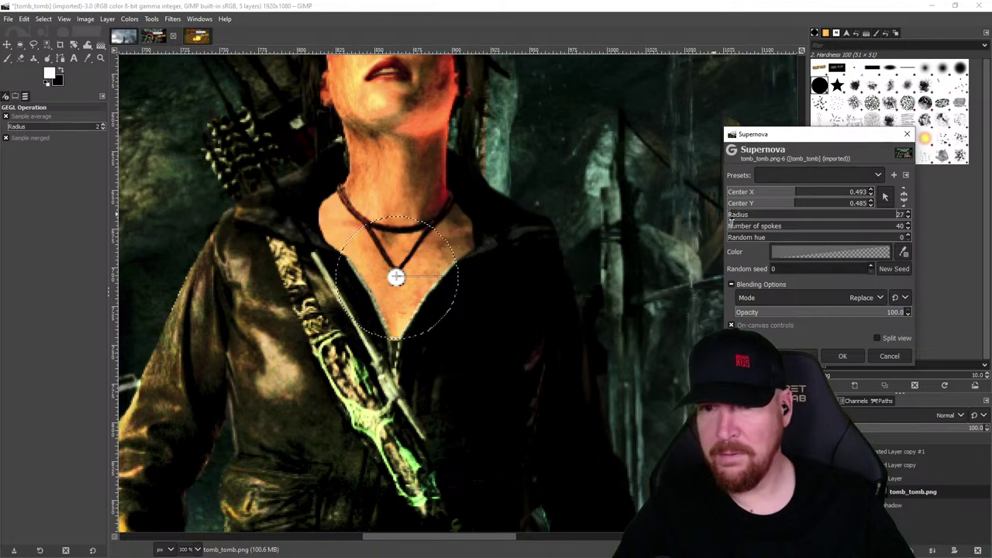
pyautogui.click(842, 356)
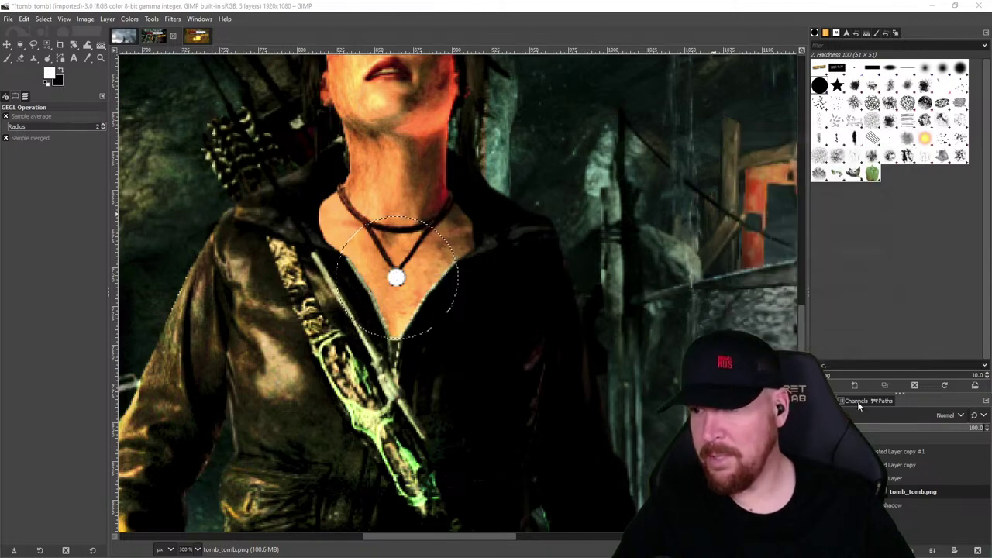
# - Start Supernova on the Pasted Layer copy layer and change its colour from blue to a dark neutral grey
pyautogui.click(901, 465)
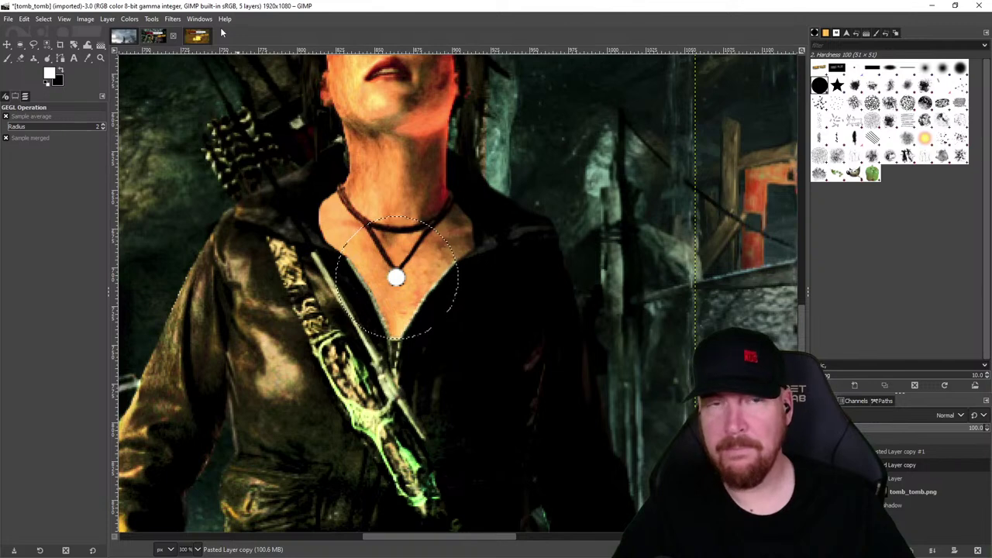
pyautogui.click(153, 20)
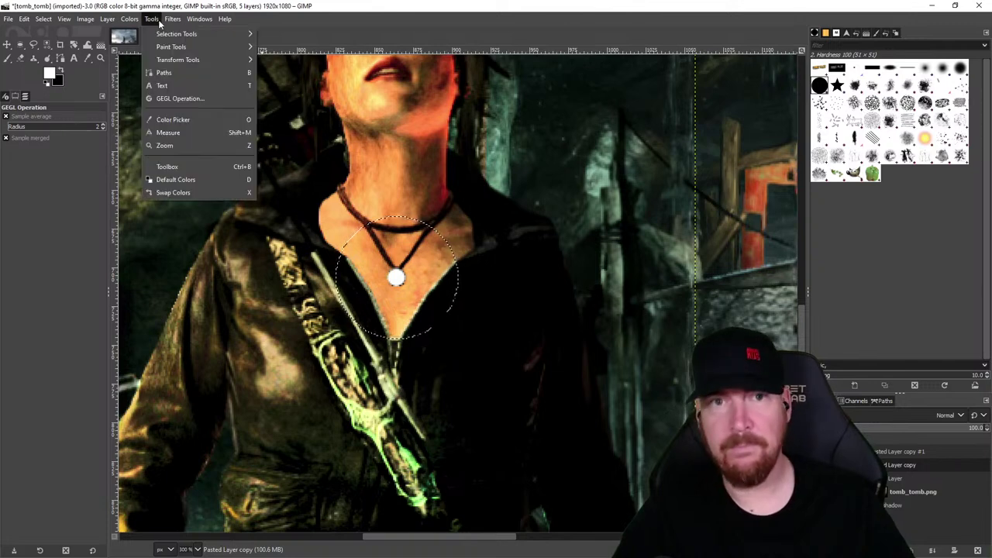
pyautogui.click(186, 47)
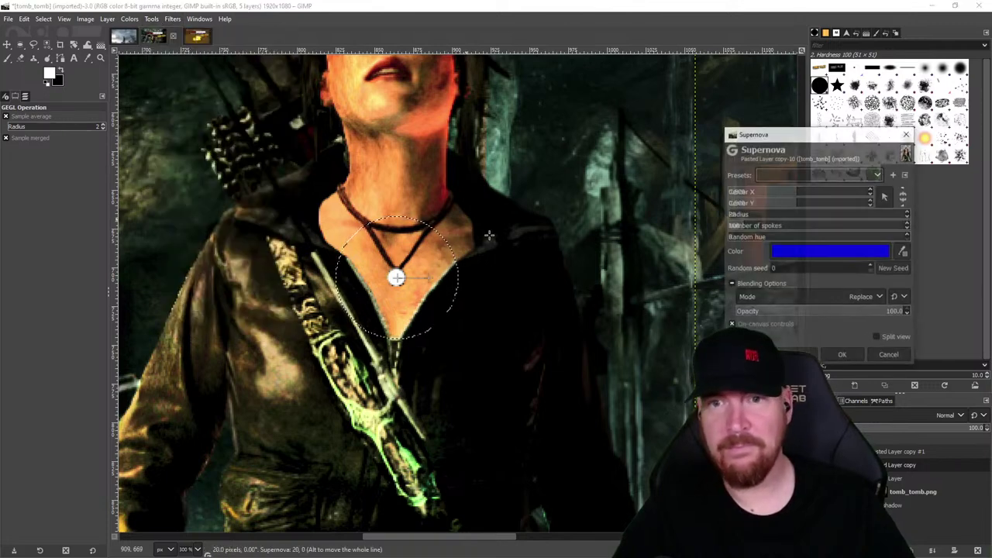
pyautogui.click(800, 255)
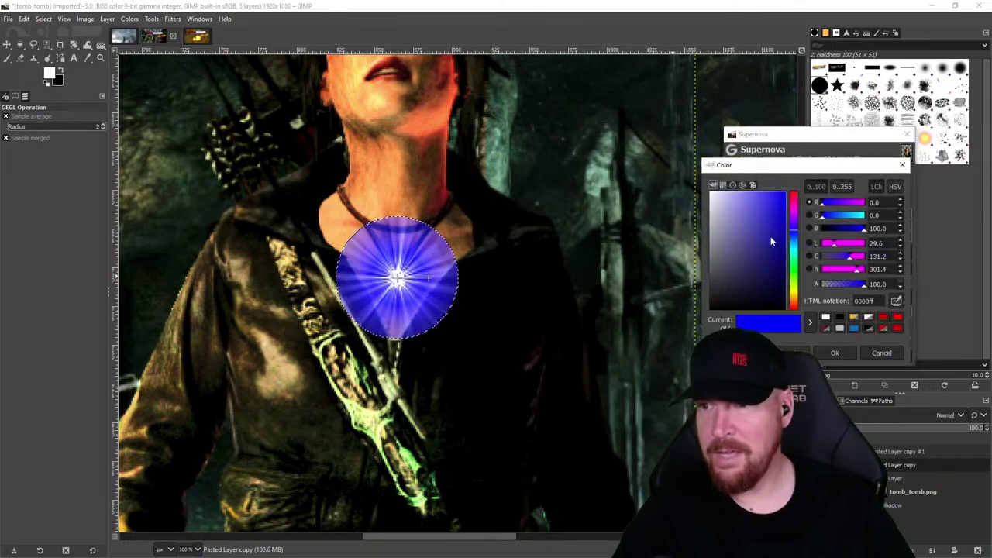
pyautogui.moveTo(770, 237); pyautogui.dragTo(681, 276)
pyautogui.click(822, 353)
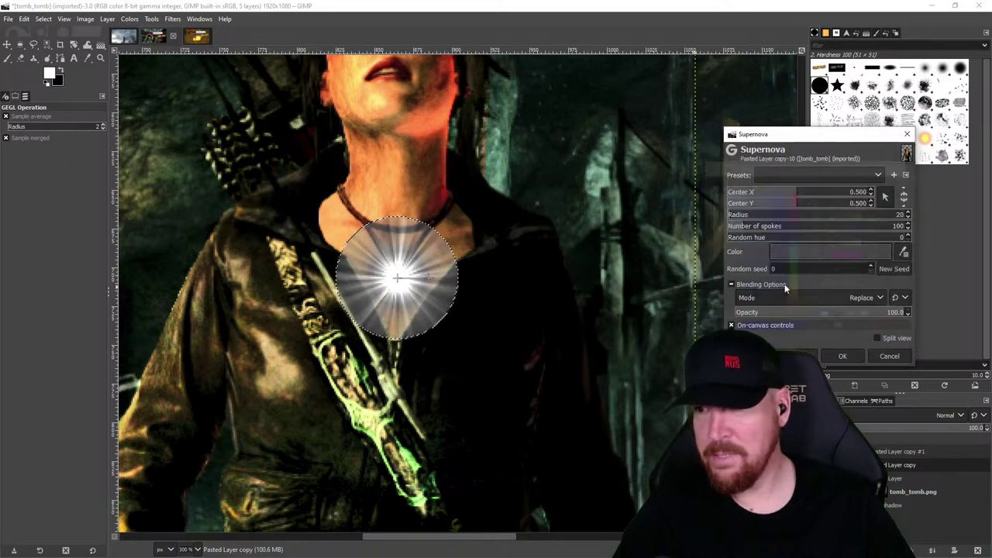
# - Set the supernova's radius to 3 and its number of spokes to 28, keeping the blending mode at Replace
pyautogui.moveTo(888, 214); pyautogui.dragTo(732, 217)
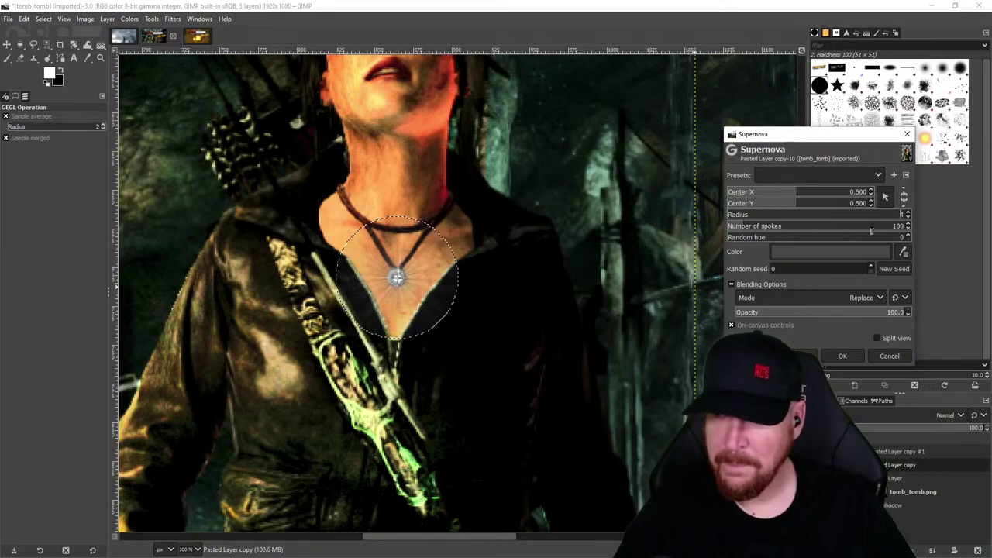
pyautogui.click(908, 217)
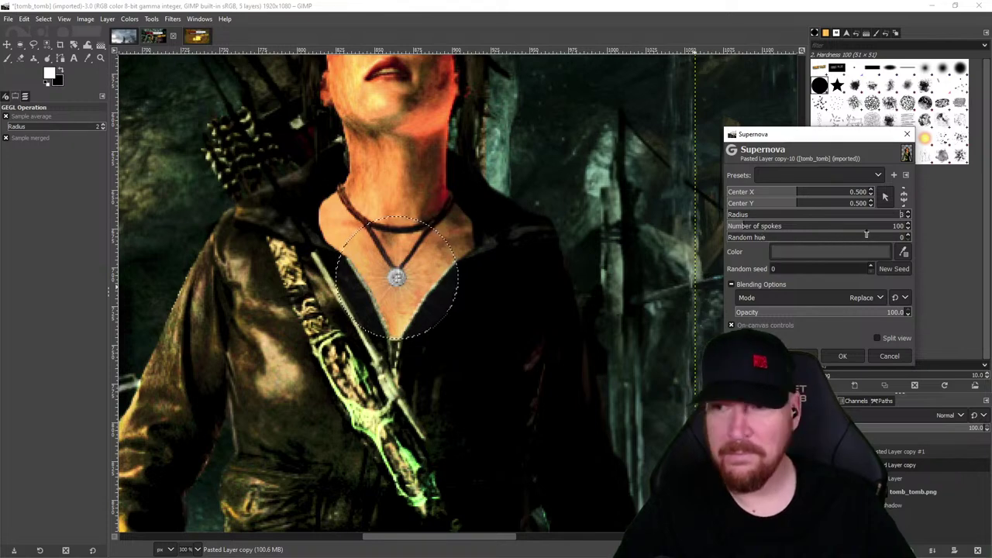
pyautogui.click(907, 228)
pyautogui.click(907, 228)
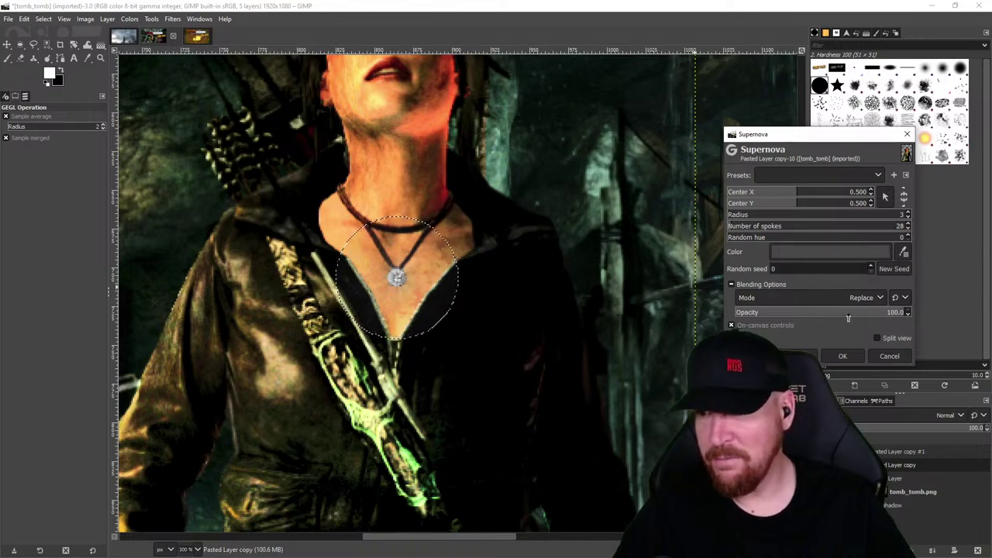
pyautogui.click(853, 301)
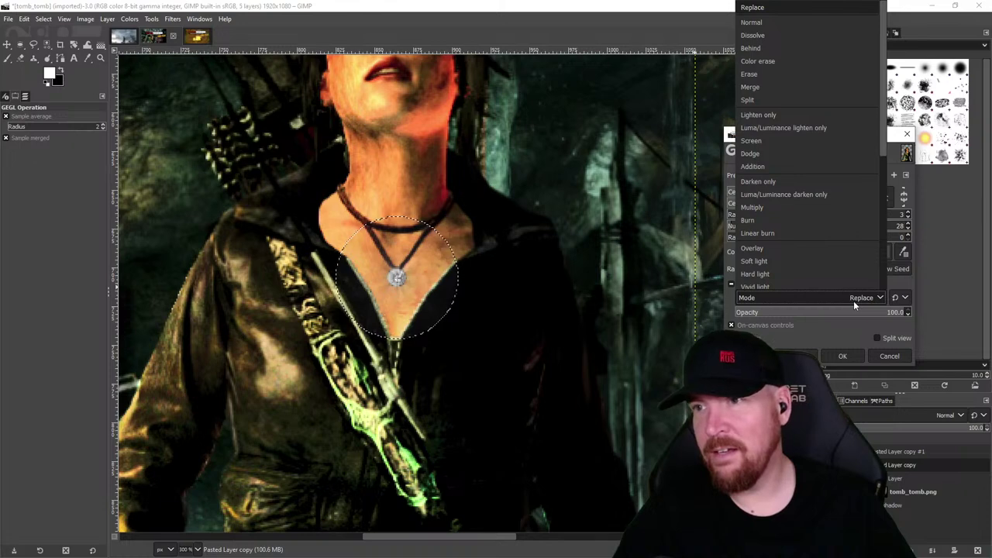
pyautogui.click(853, 300)
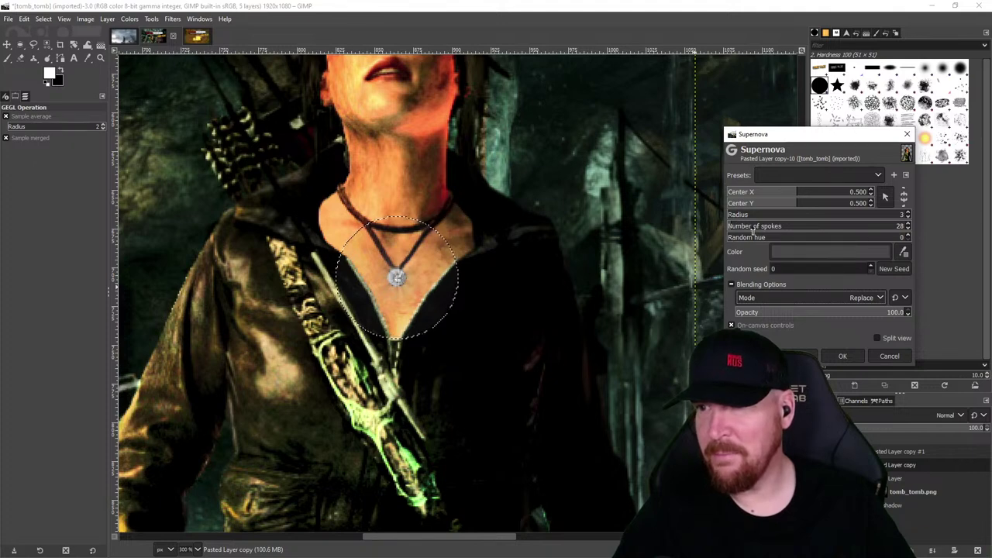
# - Set the supernova's colour to near-white ebebeb and its number of spokes to 67, and apply the filter
pyautogui.click(829, 252)
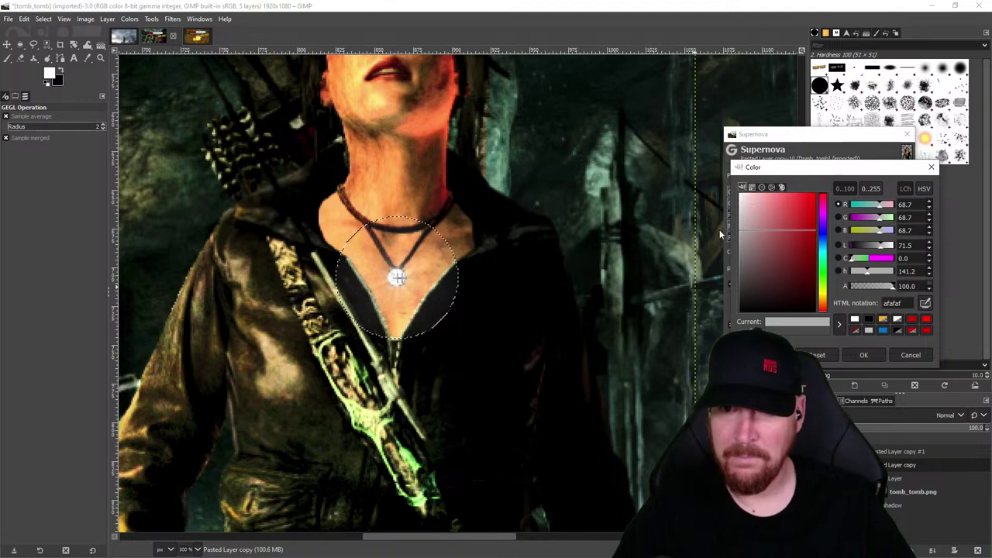
pyautogui.moveTo(719, 234); pyautogui.dragTo(713, 202)
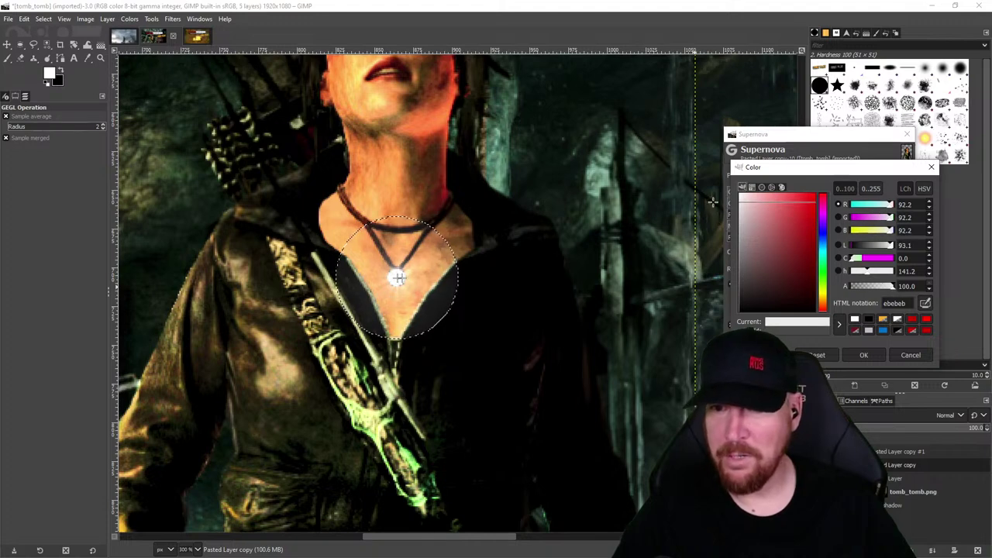
pyautogui.click(863, 355)
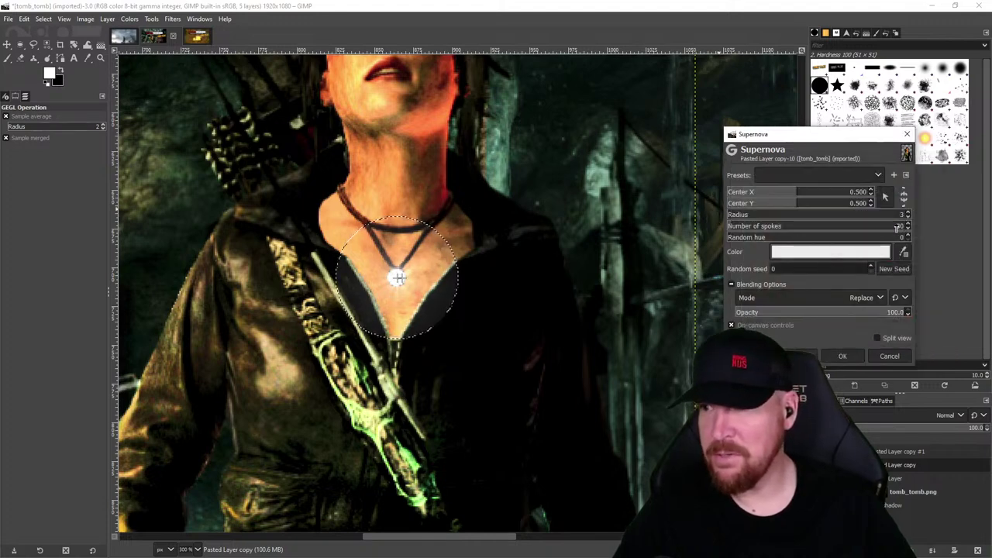
pyautogui.click(909, 224)
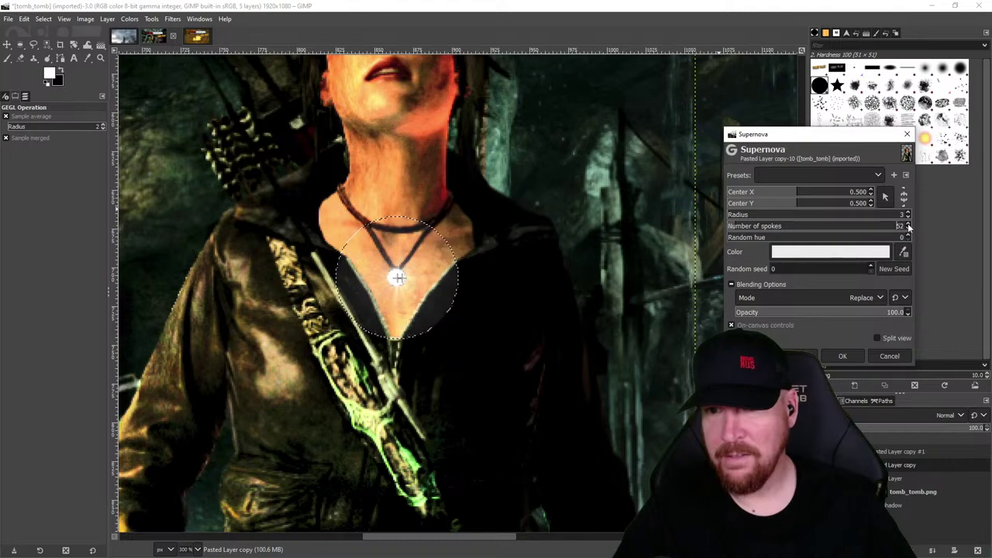
pyautogui.click(908, 223)
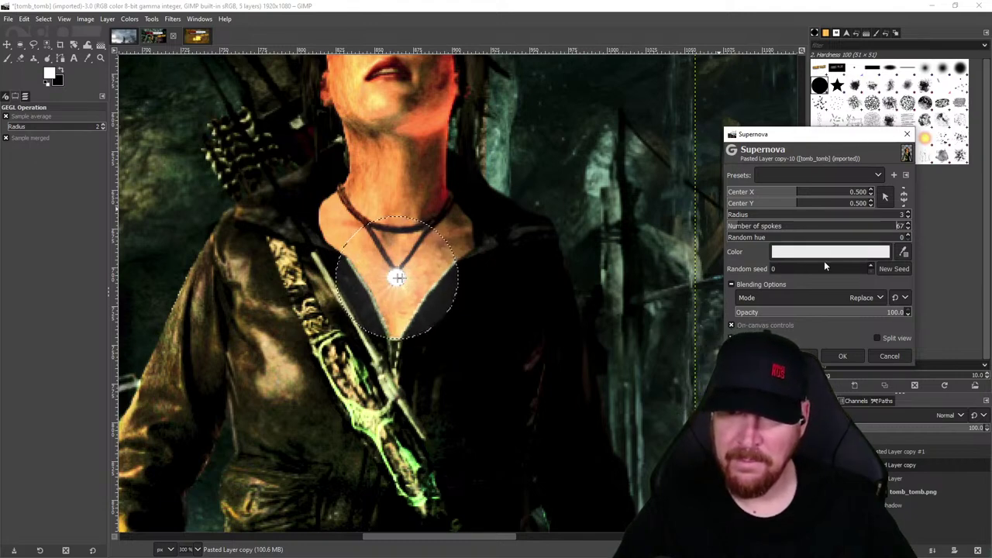
pyautogui.click(848, 357)
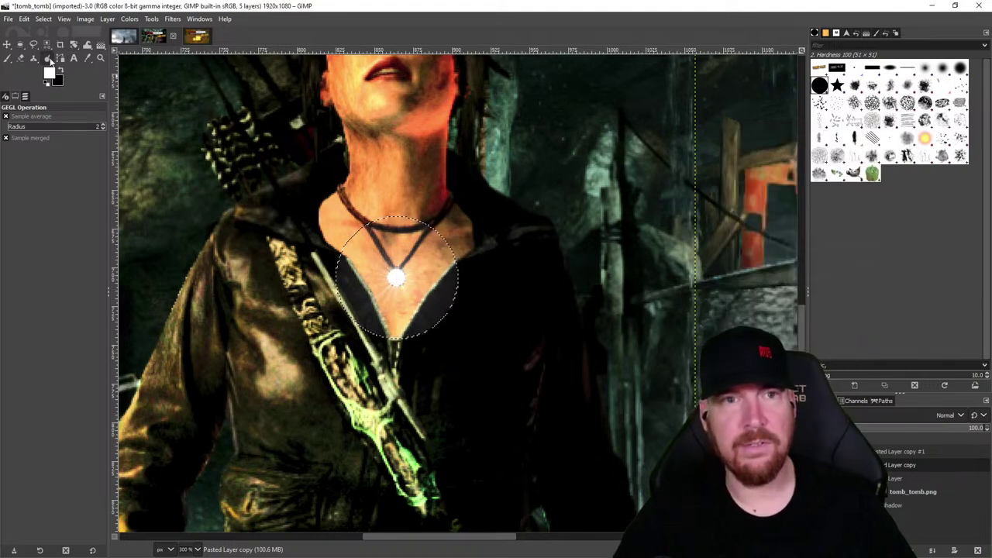
# - Clear the circular selection around the pendant and try the Blur tool on the edge of the faint grey circle
pyautogui.moveTo(47, 62); pyautogui.dragTo(80, 72)
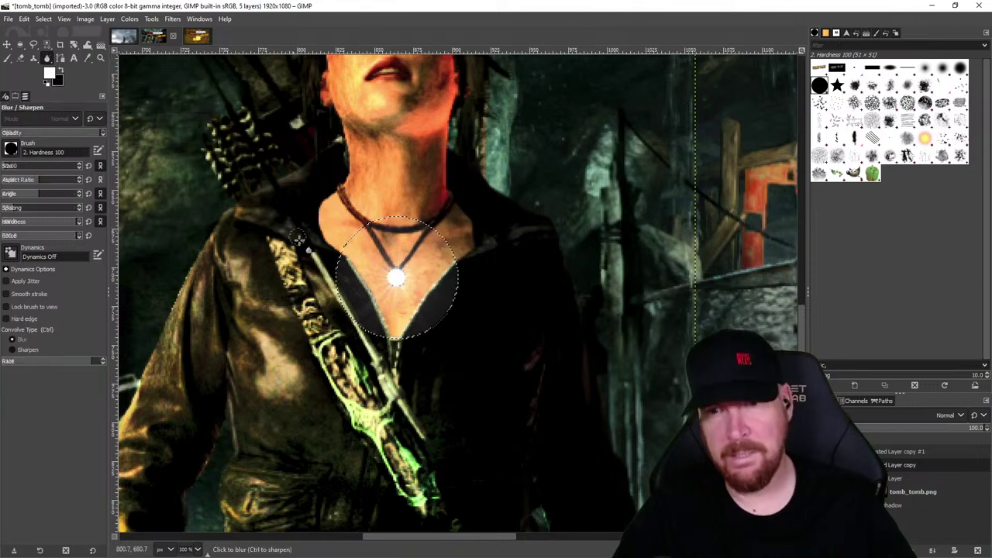
pyautogui.click(339, 281)
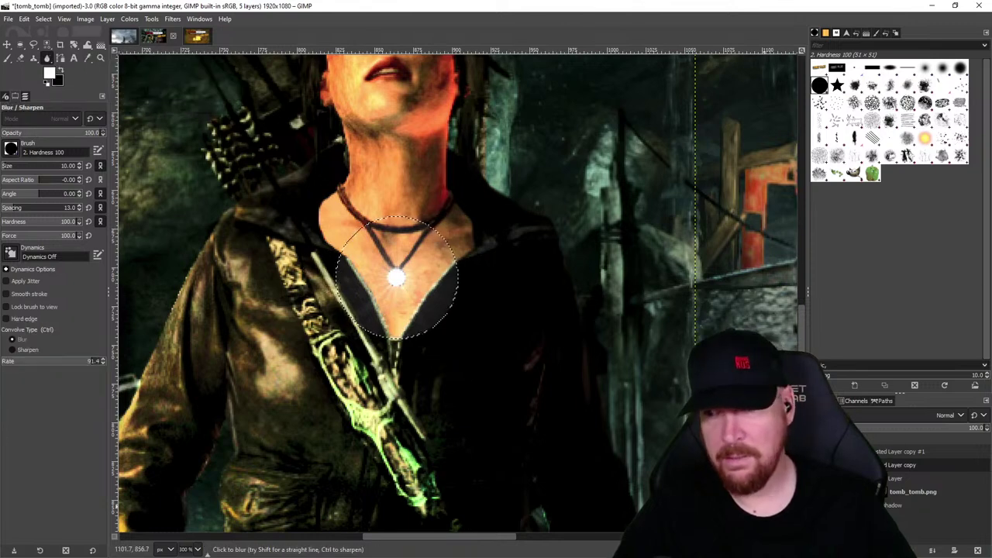
pyautogui.hotkey('ctrl', 'shift', 'a')
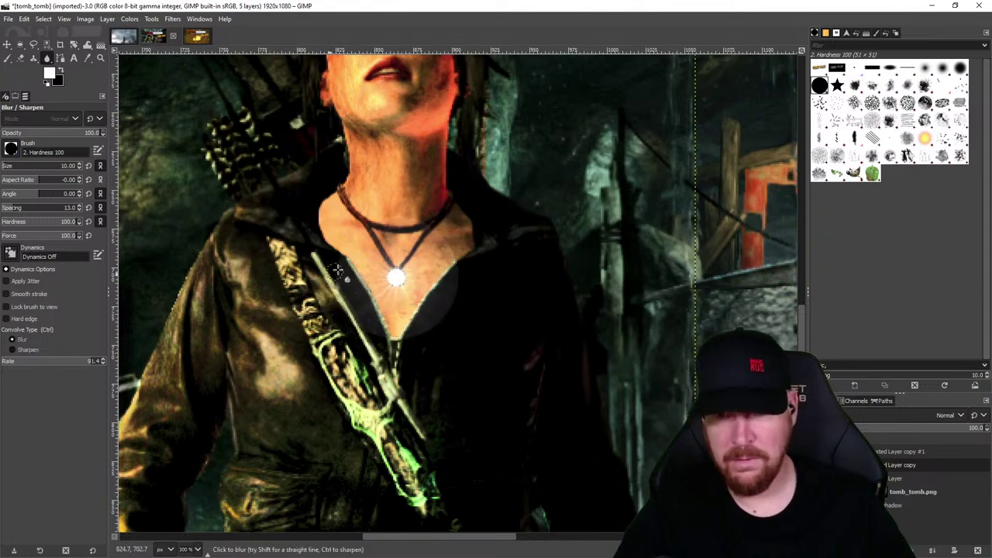
pyautogui.press('ctrl')
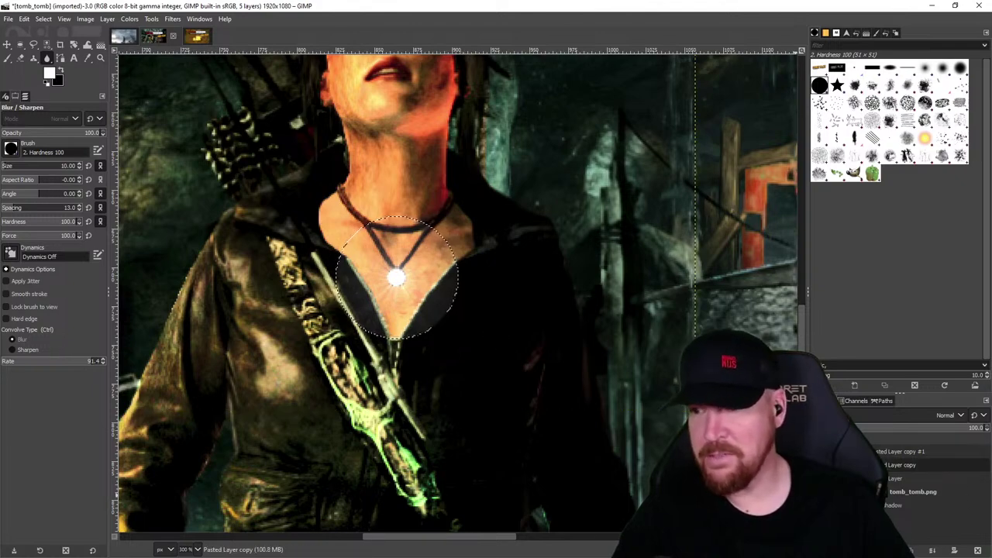
pyautogui.scroll(-2, 385, 363)
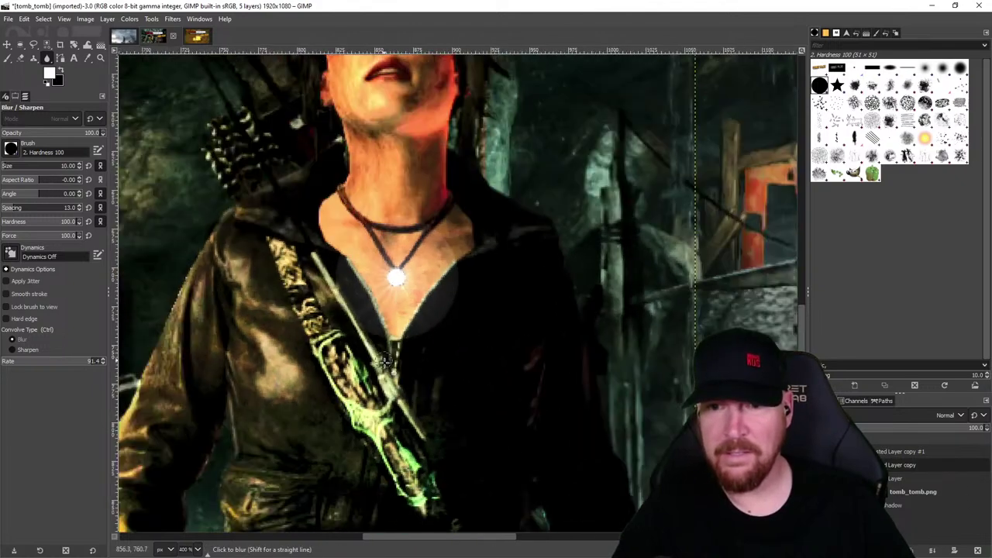
pyautogui.scroll(3, 385, 362)
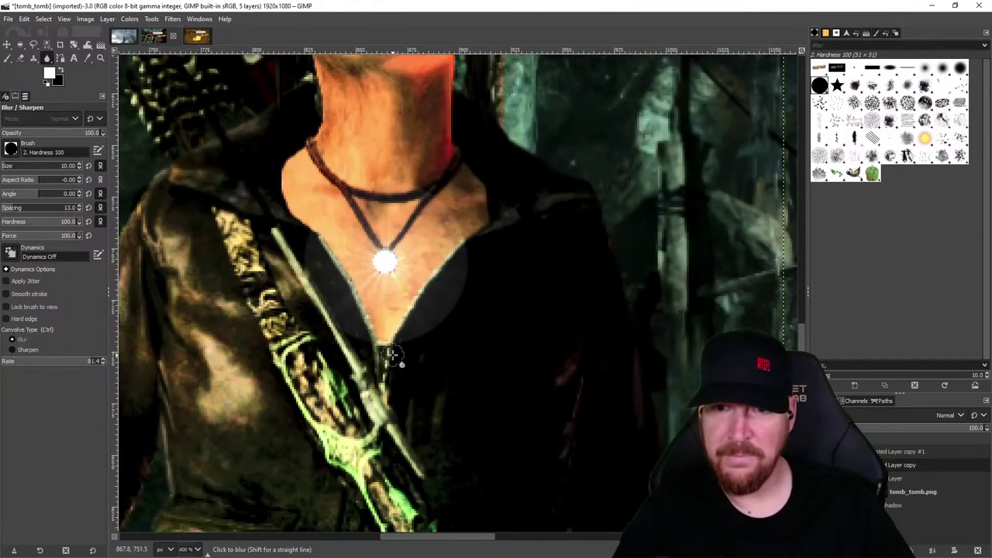
pyautogui.scroll(1, 393, 355)
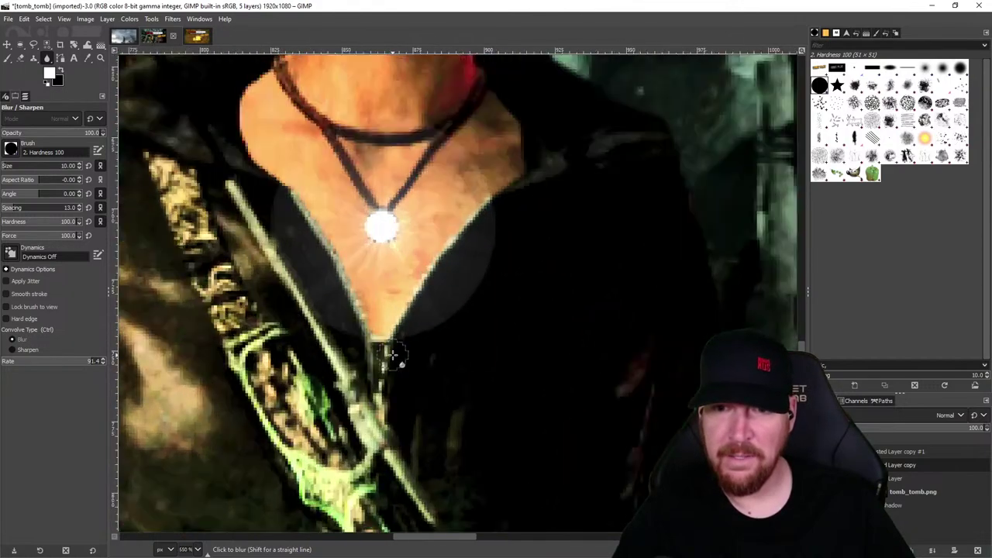
# - Darken the faint grey circle on the jacket around the pendant with Burn strokes in the midtones range
pyautogui.rightClick(47, 59)
pyautogui.click(91, 84)
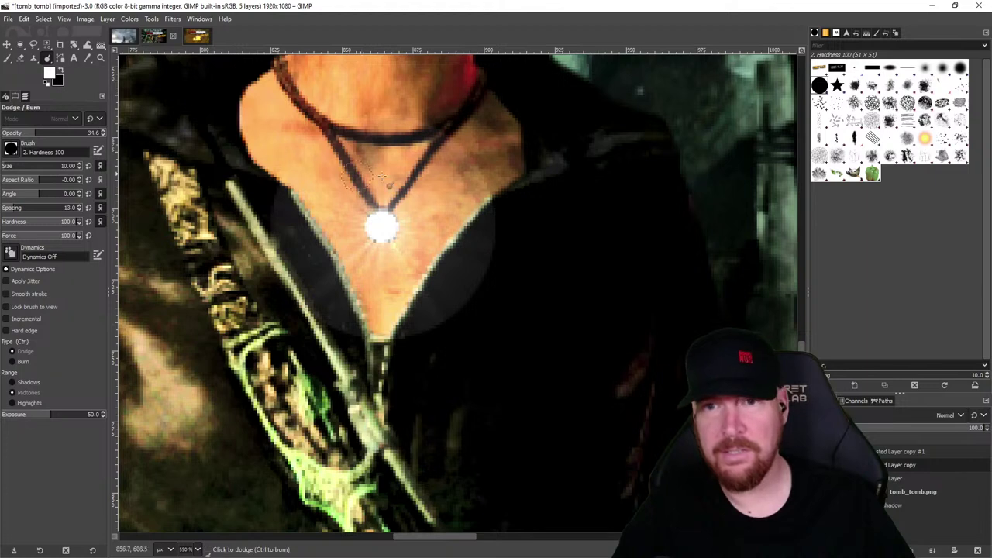
pyautogui.moveTo(477, 156); pyautogui.dragTo(459, 166)
pyautogui.hotkey('ctrl', 'z')
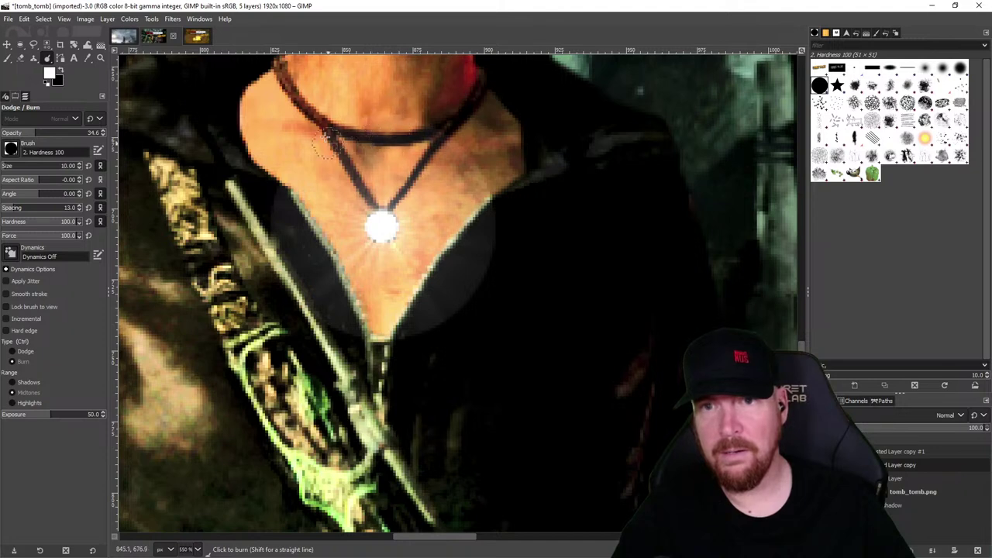
pyautogui.moveTo(326, 143)
pyautogui.mouseDown()
pyautogui.moveTo(291, 164)
pyautogui.moveTo(279, 207)
pyautogui.moveTo(292, 225)
pyautogui.moveTo(261, 219)
pyautogui.moveTo(298, 209)
pyautogui.moveTo(305, 223)
pyautogui.moveTo(255, 247)
pyautogui.moveTo(262, 300)
pyautogui.mouseUp()
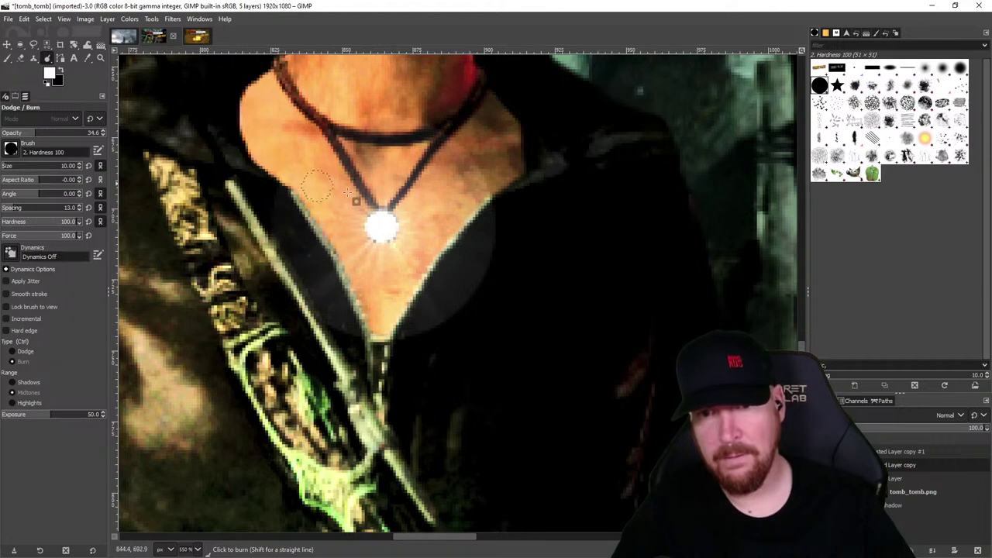
pyautogui.moveTo(318, 186)
pyautogui.mouseDown()
pyautogui.moveTo(230, 189)
pyautogui.moveTo(302, 219)
pyautogui.moveTo(325, 329)
pyautogui.moveTo(325, 278)
pyautogui.moveTo(319, 341)
pyautogui.moveTo(351, 298)
pyautogui.moveTo(349, 356)
pyautogui.mouseUp()
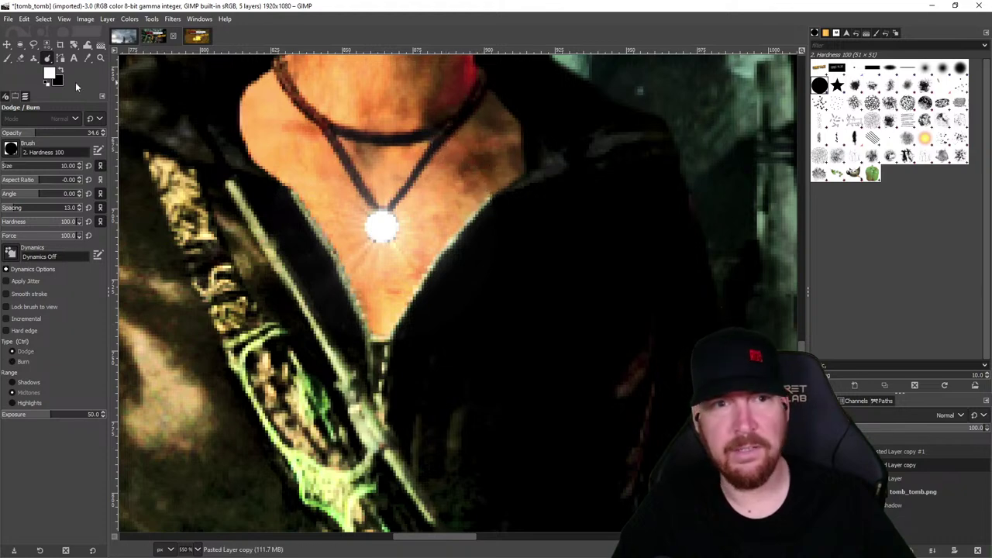
# - Switch to the Smudge tool and review the whole thumbnail with the glowing pendant
pyautogui.click(49, 59)
pyautogui.click(68, 64)
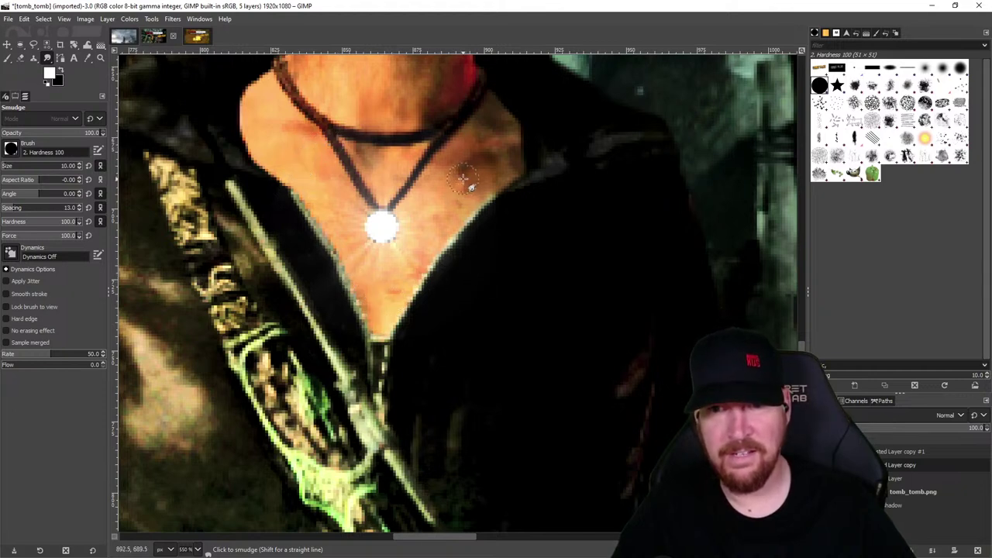
pyautogui.scroll(-5, 493, 332)
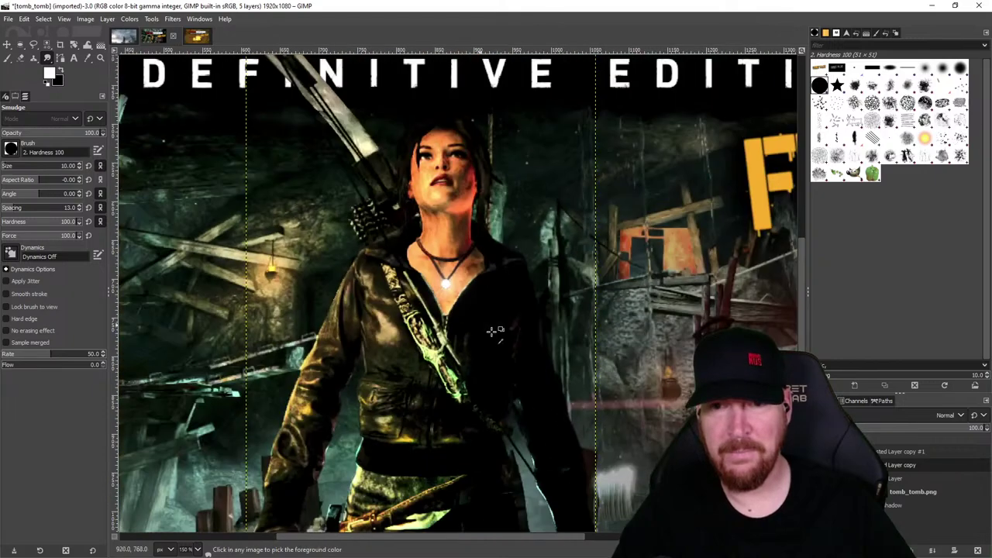
pyautogui.scroll(-2, 492, 331)
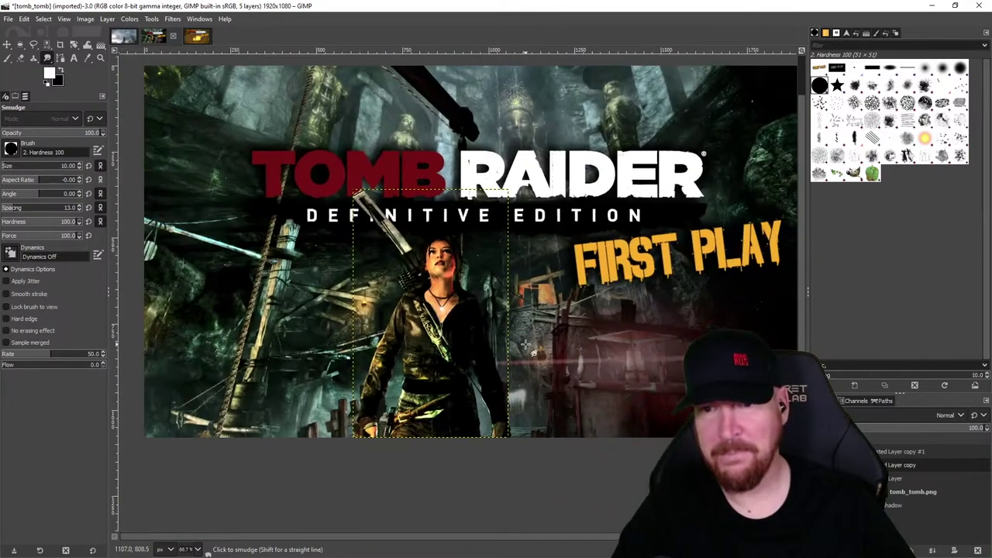
pyautogui.scroll(-1, 525, 344)
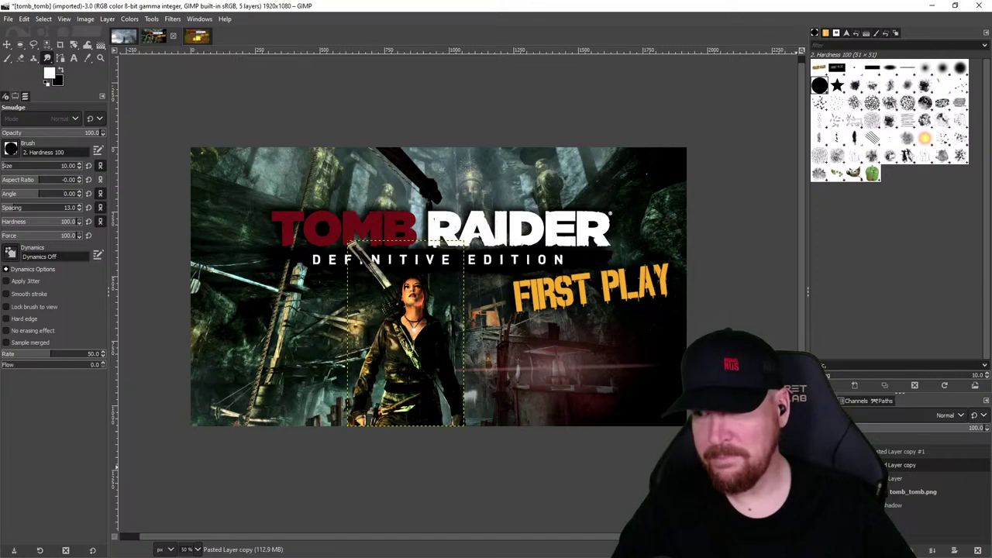
# - Make tomb_tomb.png the active layer and save the image as tomb_tomb.xcf in the YouTubeChannel folder
pyautogui.click(912, 492)
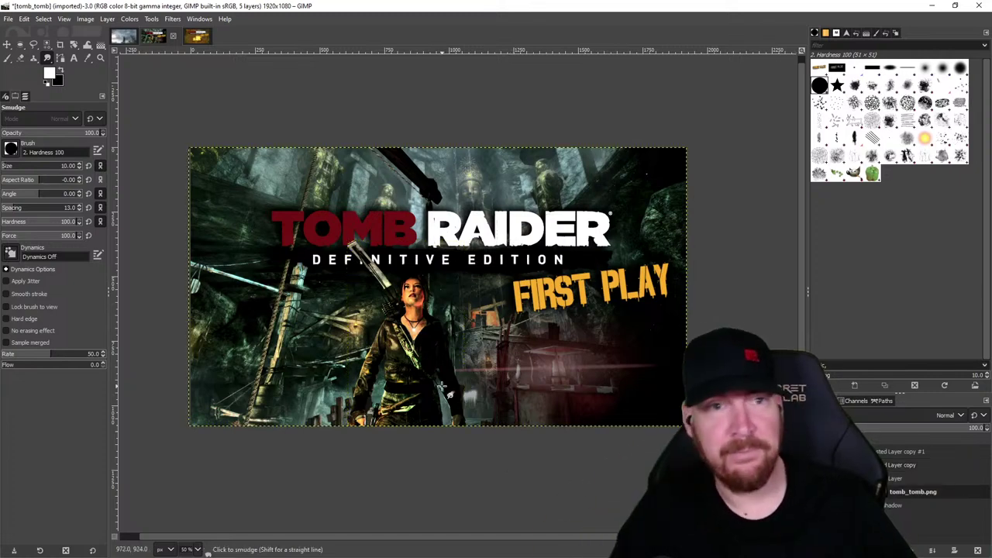
pyautogui.click(8, 19)
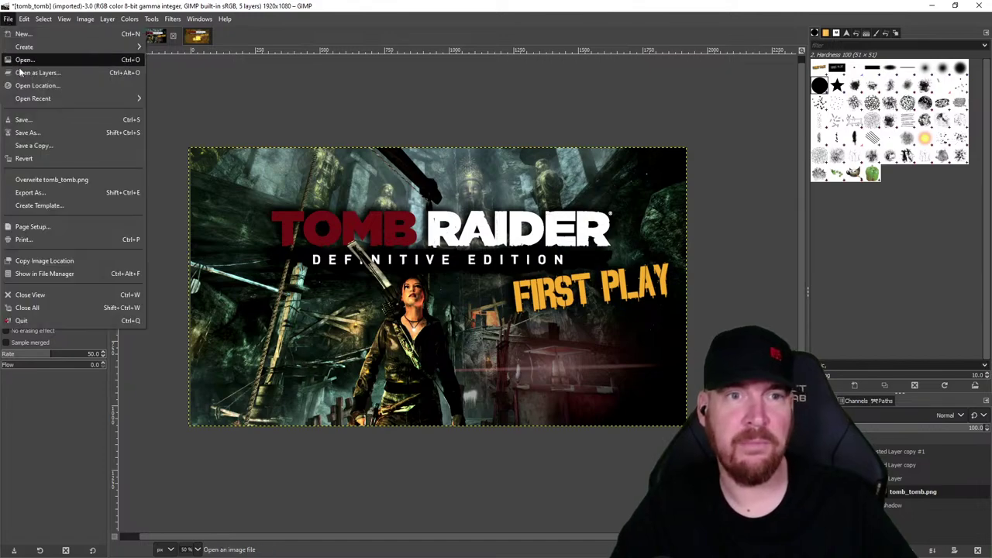
pyautogui.click(37, 121)
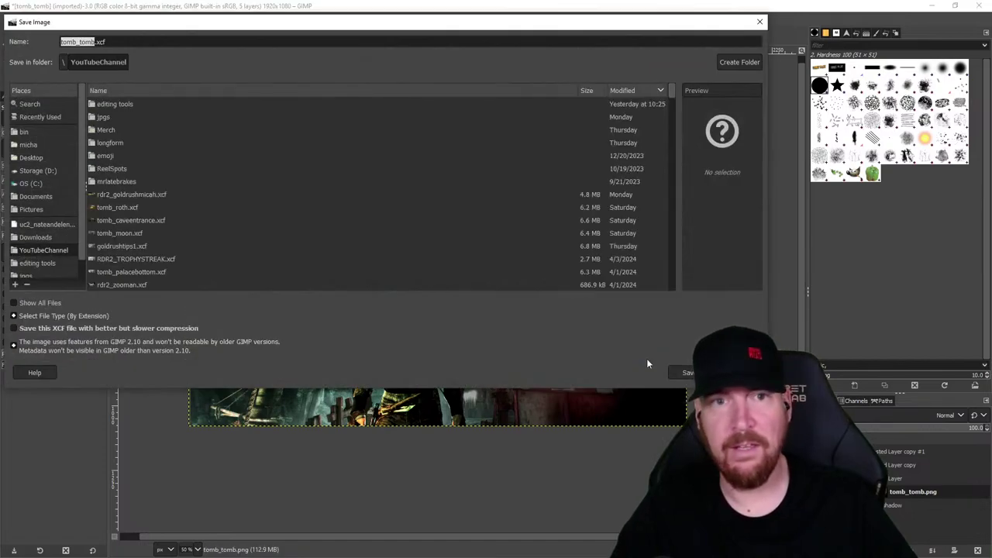
pyautogui.click(675, 372)
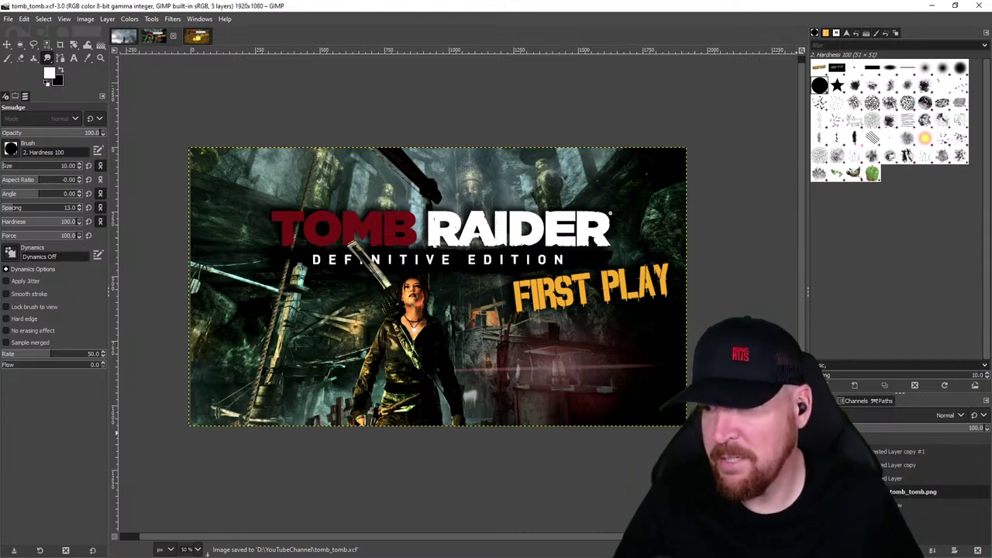
# - Compare the thumbnail with and without the latest edits by repeatedly undoing and redoing them
pyautogui.hotkey('ctrl', 'z')
pyautogui.hotkey('ctrl', 'y')
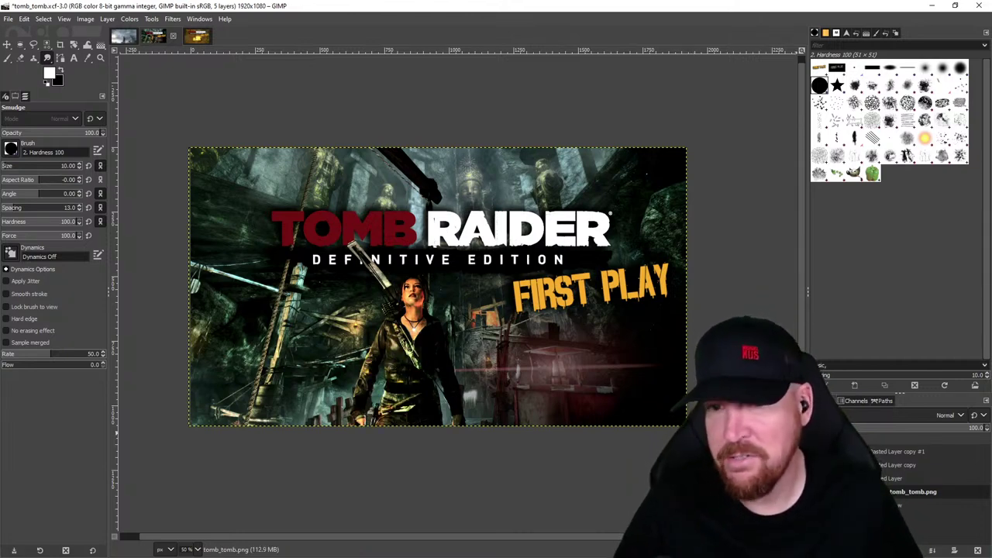
pyautogui.hotkey('ctrl', 'z')
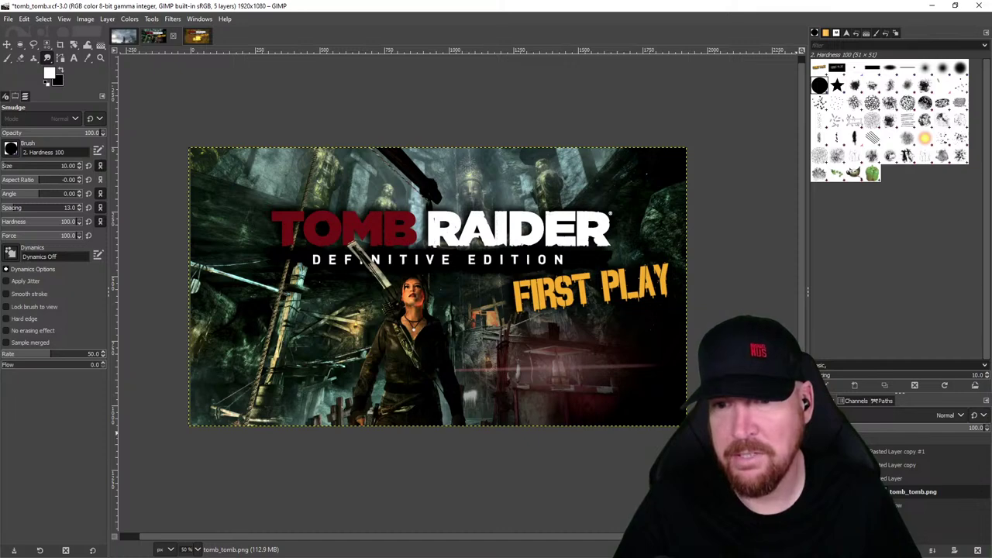
pyautogui.hotkey('ctrl', 'y')
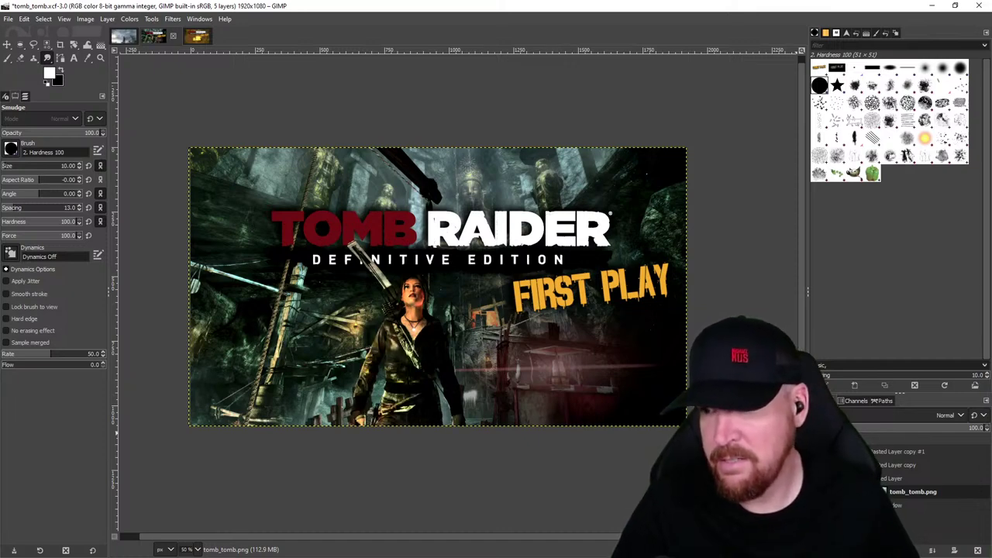
pyautogui.hotkey('ctrl', 'z')
pyautogui.hotkey('ctrl', 'y')
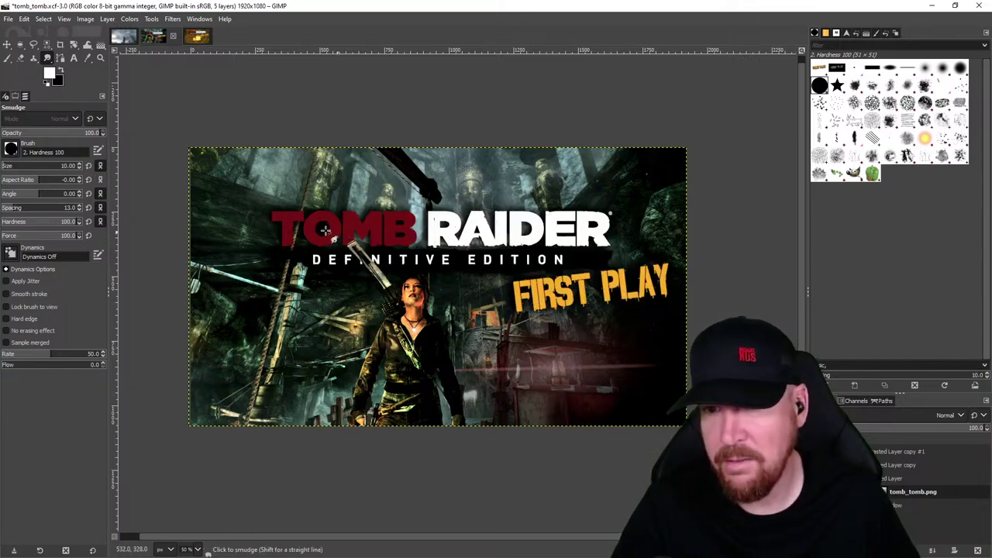
pyautogui.hotkey('ctrl', 'z')
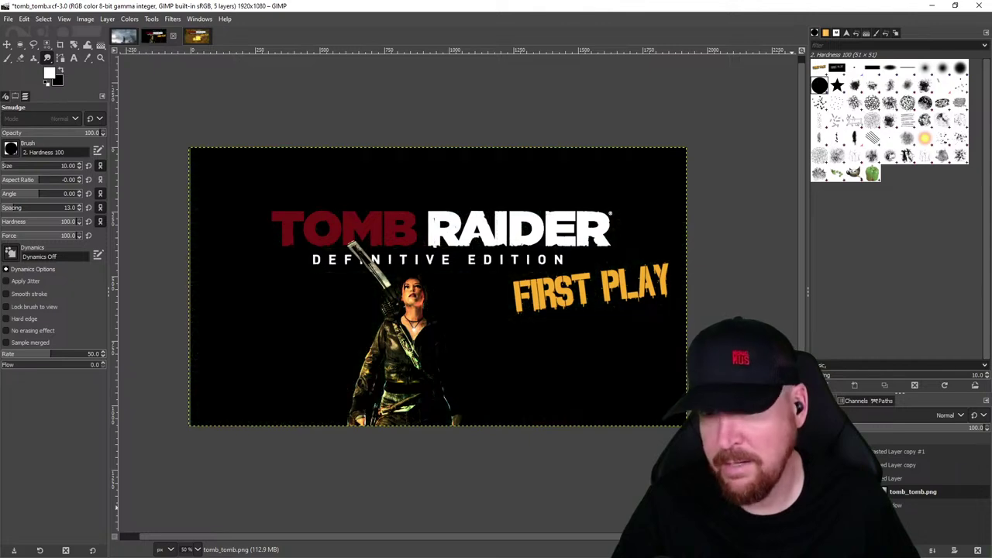
pyautogui.hotkey('ctrl', 'y')
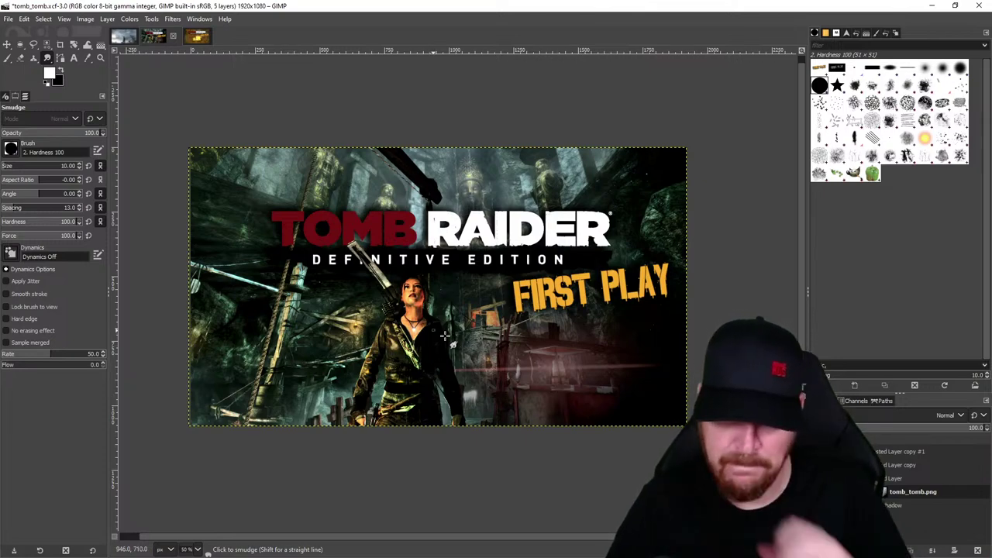
# - Switch to Dodge / Burn and dodge a straight line along the red light streak from the figure's arm to the hut
pyautogui.scroll(3, 517, 379)
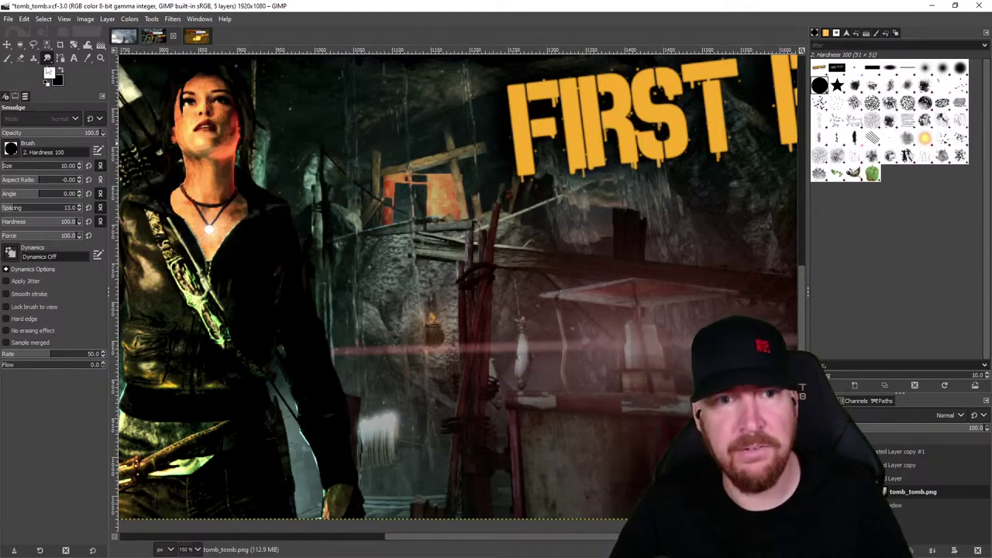
pyautogui.moveTo(45, 59); pyautogui.dragTo(86, 85)
pyautogui.click(86, 85)
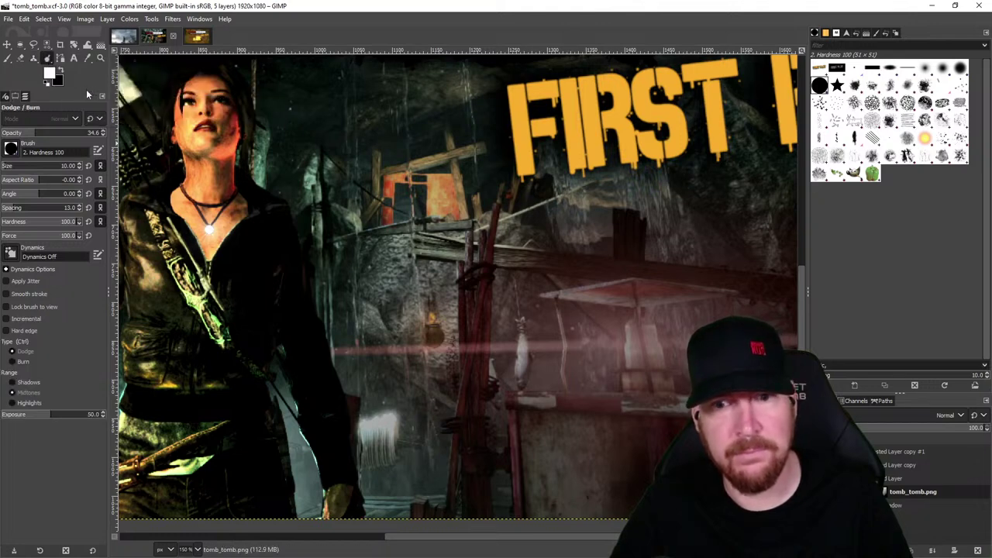
pyautogui.click(334, 350)
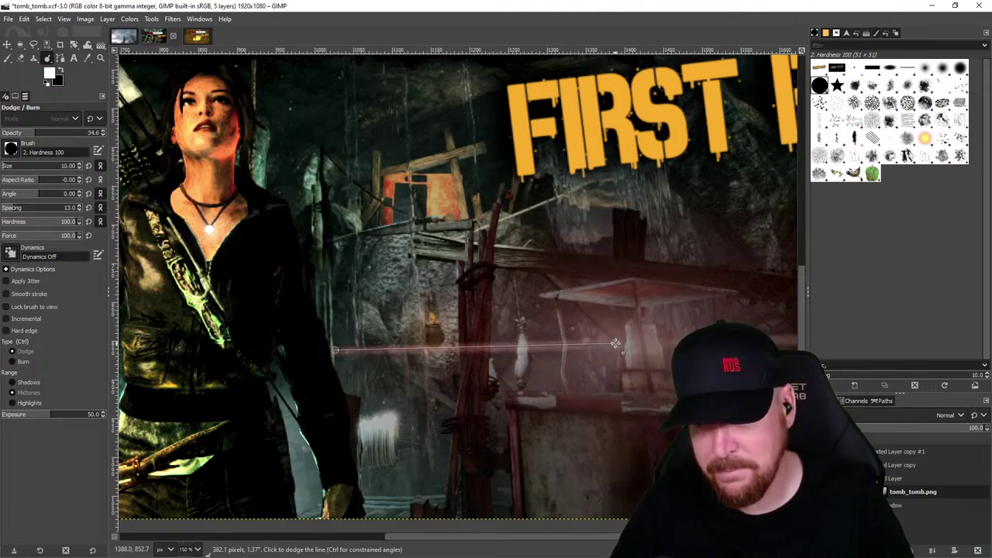
pyautogui.keyDown('shift'); pyautogui.click(618, 343); pyautogui.keyUp('shift')
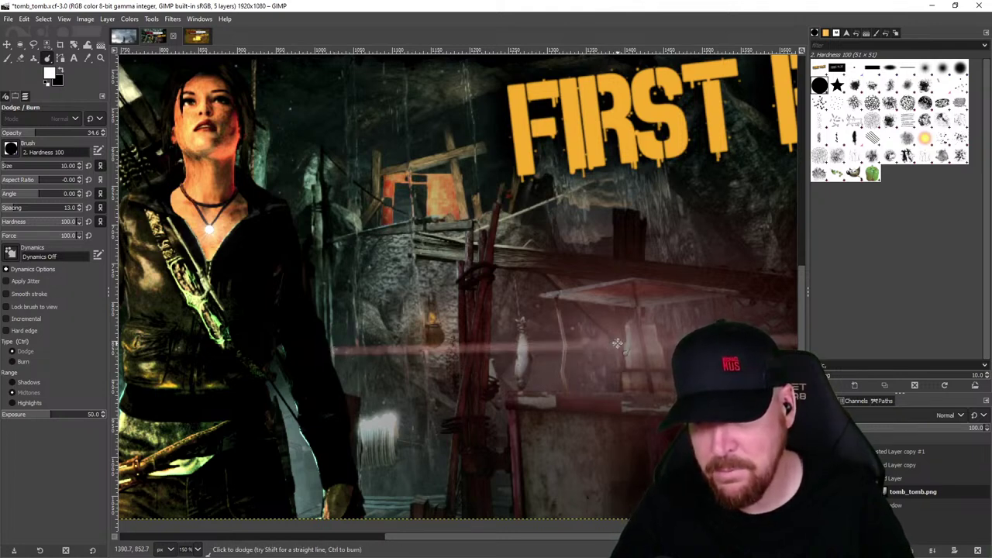
# - Burn a straight midtones line over the red light streak from the figure's arm towards the hut
pyautogui.press('ctrl')
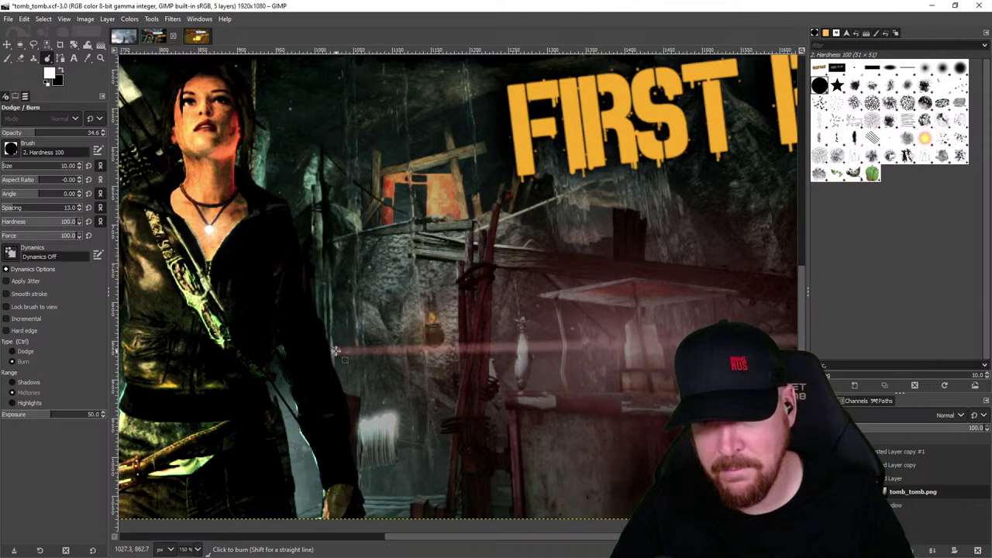
pyautogui.keyDown('ctrl'); pyautogui.click(334, 350); pyautogui.keyUp('ctrl')
pyautogui.press('shift')
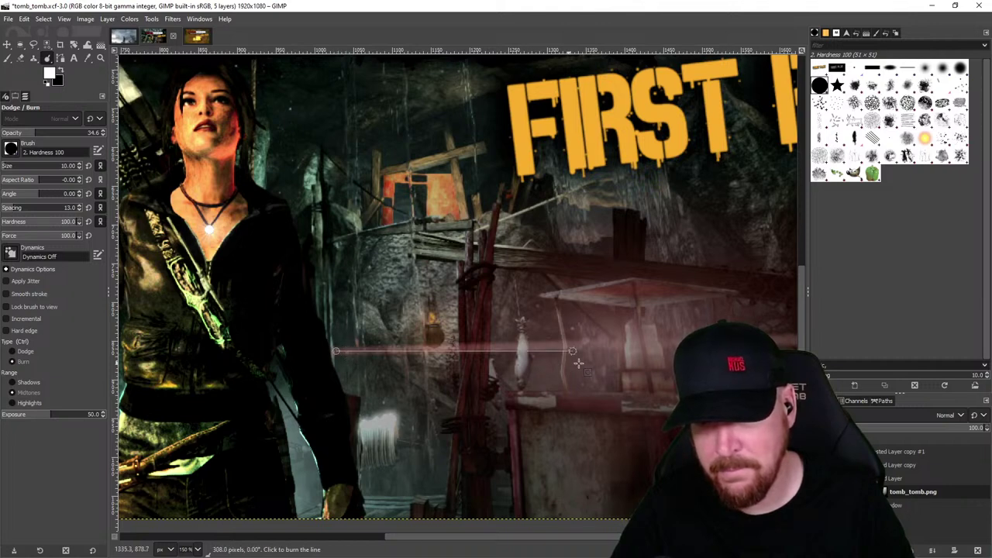
pyautogui.keyDown('shift'); pyautogui.click(617, 343); pyautogui.keyUp('shift')
# - Dodge a straight midtones line along the red light streak from the hut into the dark area beneath FIRST PLAY
pyautogui.moveTo(681, 346); pyautogui.dragTo(470, 341)
pyautogui.click(468, 335)
pyautogui.press('shift')
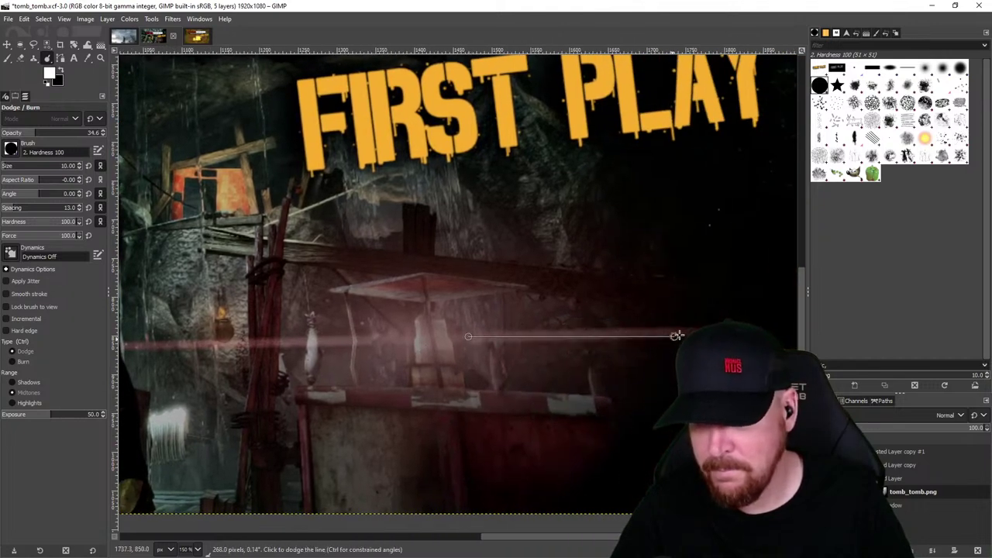
pyautogui.keyDown('shift'); pyautogui.click(695, 332); pyautogui.keyUp('shift')
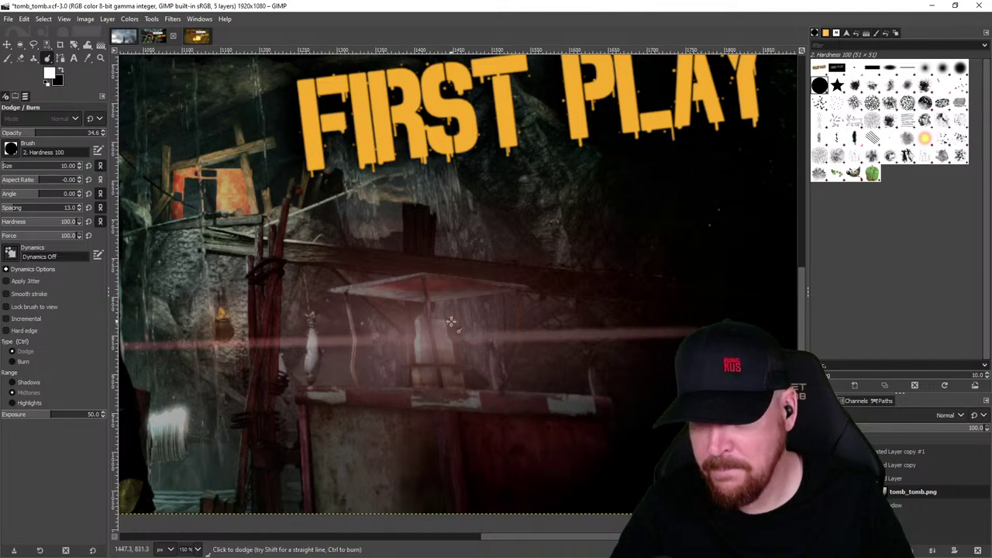
pyautogui.press('shift')
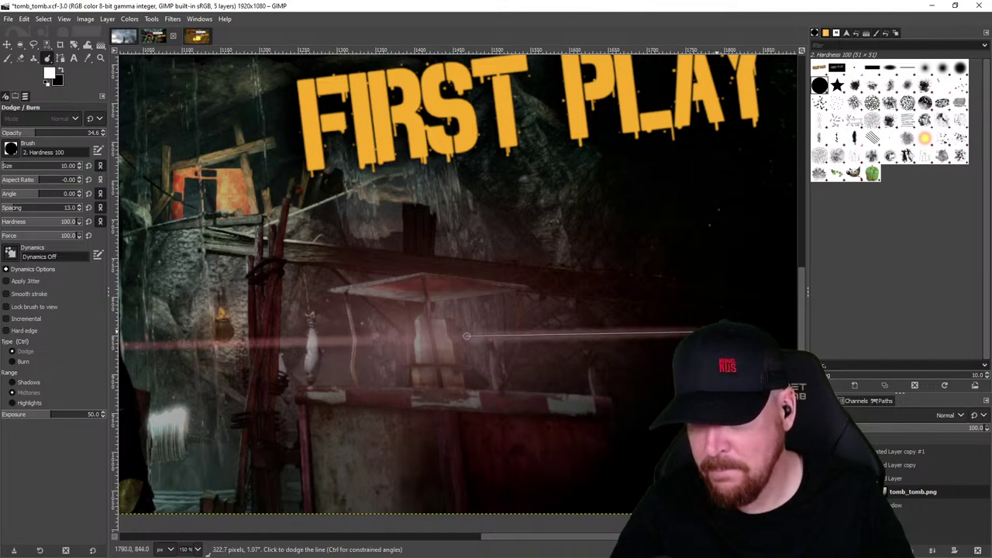
# - Burn a straight midtones line along the red light streak from the hut back to the figure's arm
pyautogui.hscroll(-5, 537, 330)
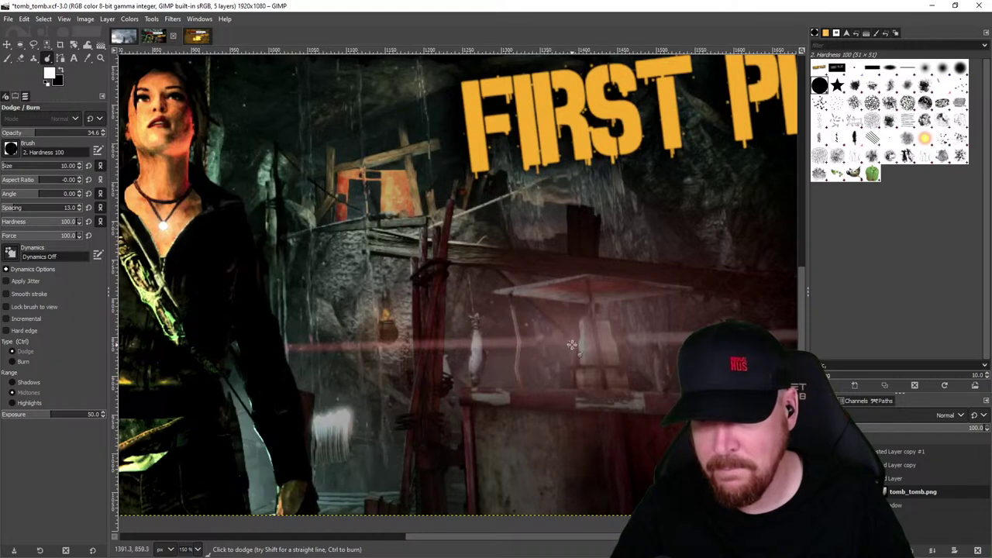
pyautogui.press('ctrl')
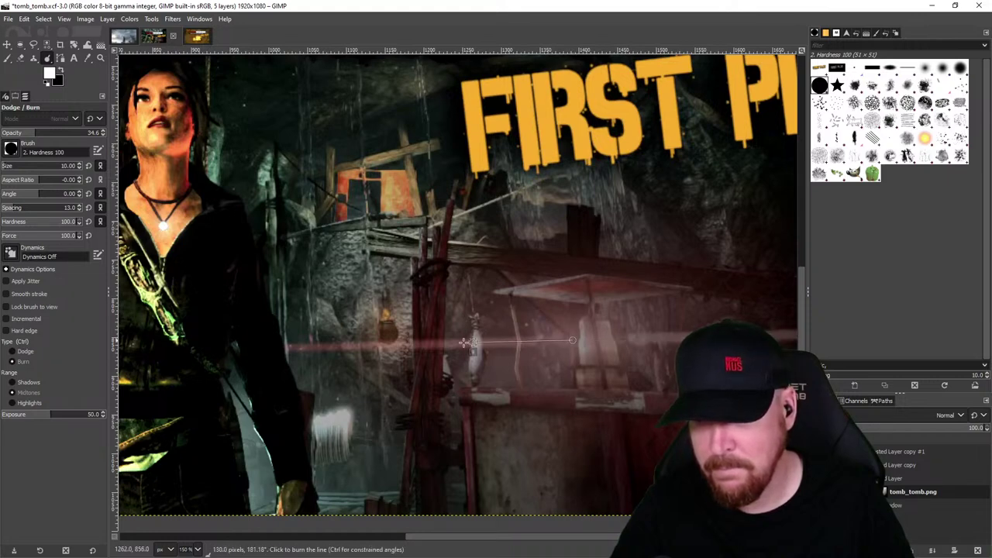
pyautogui.keyDown('ctrl'); pyautogui.keyDown('shift'); pyautogui.click(293, 347); pyautogui.keyUp('shift'); pyautogui.keyUp('ctrl')
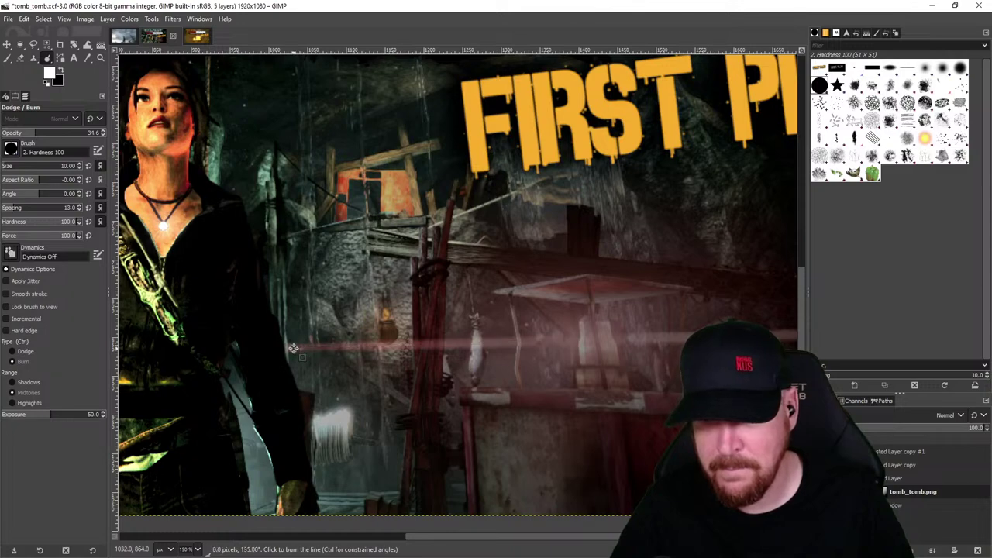
# - Check the whole thumbnail and save the changes to tomb_tomb.xcf
pyautogui.keyDown('ctrl'); pyautogui.scroll(-3, 417, 410); pyautogui.keyUp('ctrl')
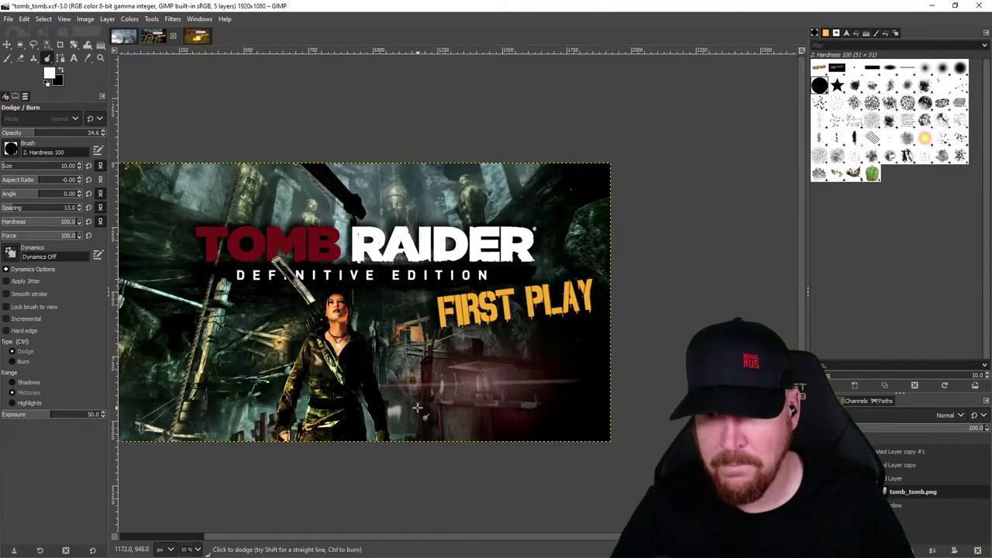
pyautogui.moveTo(417, 408); pyautogui.dragTo(515, 397)
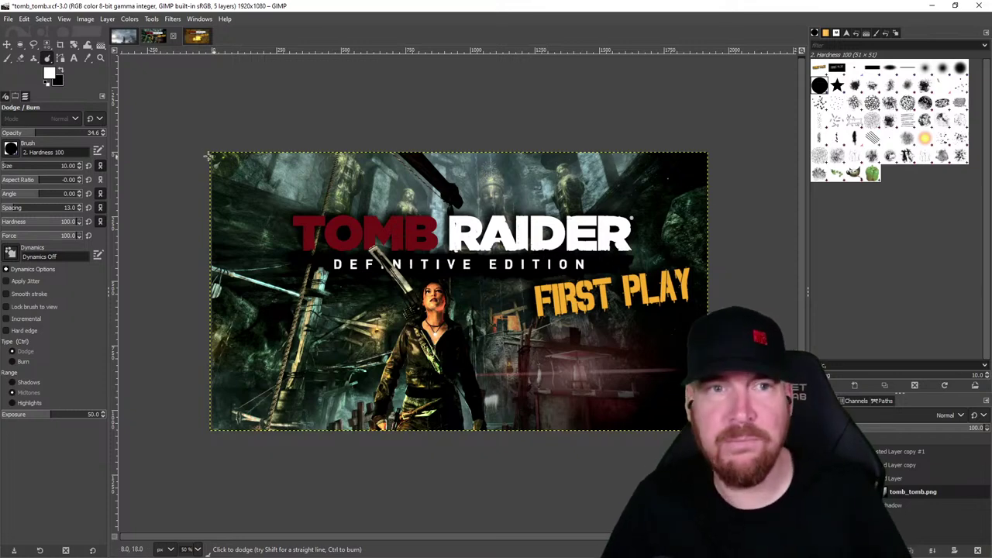
pyautogui.click(7, 21)
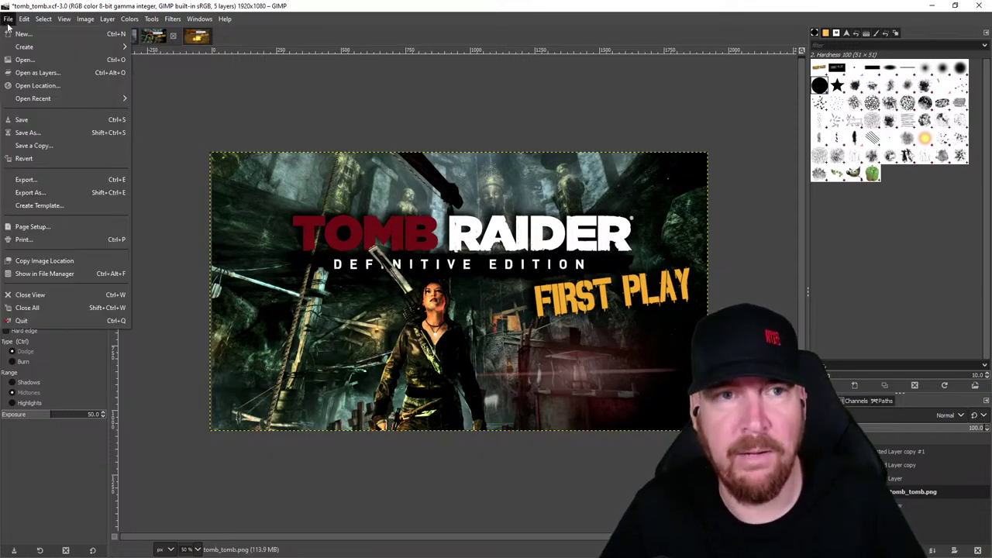
pyautogui.click(23, 120)
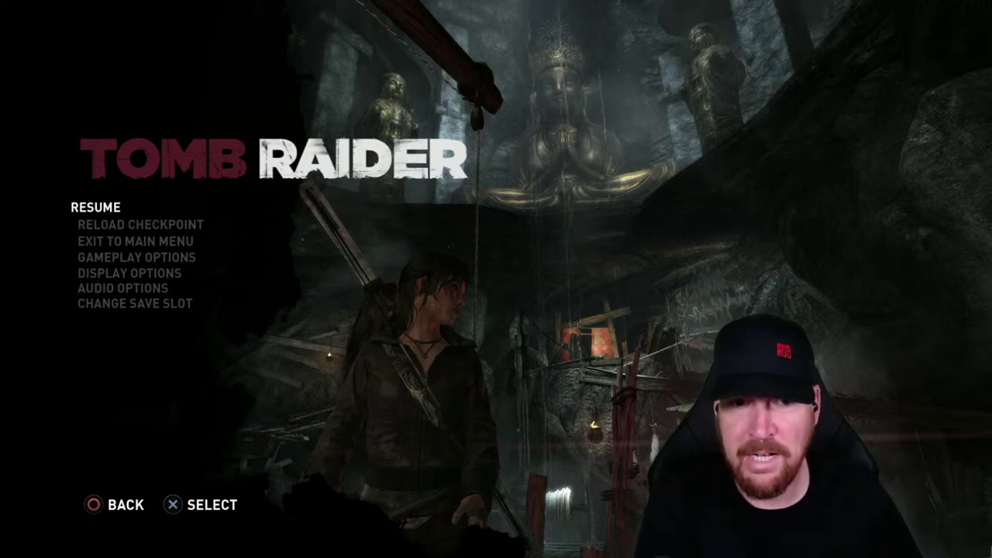
# - Switch to the paused Tomb Raider game and resume it
pyautogui.press('Down')
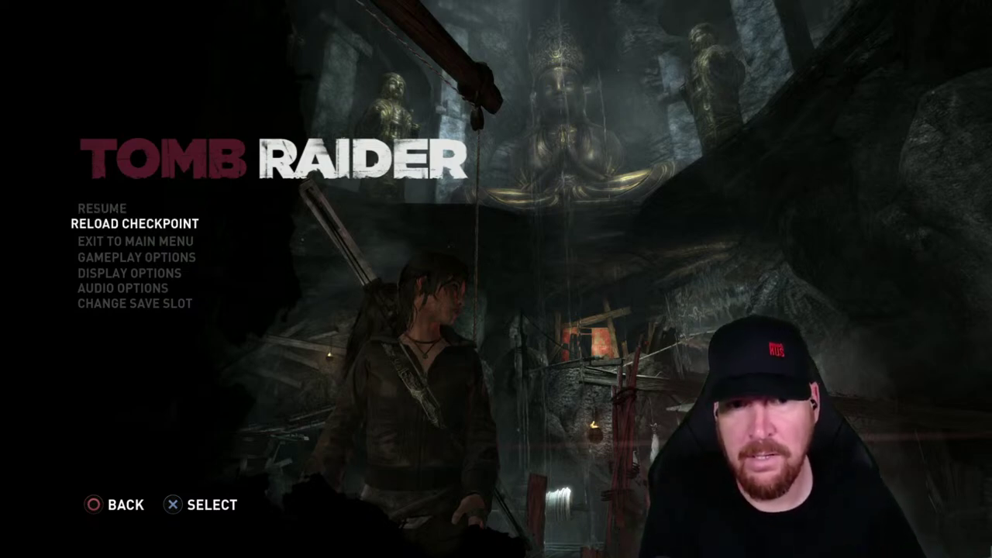
pyautogui.press('Up')
pyautogui.press('Return')
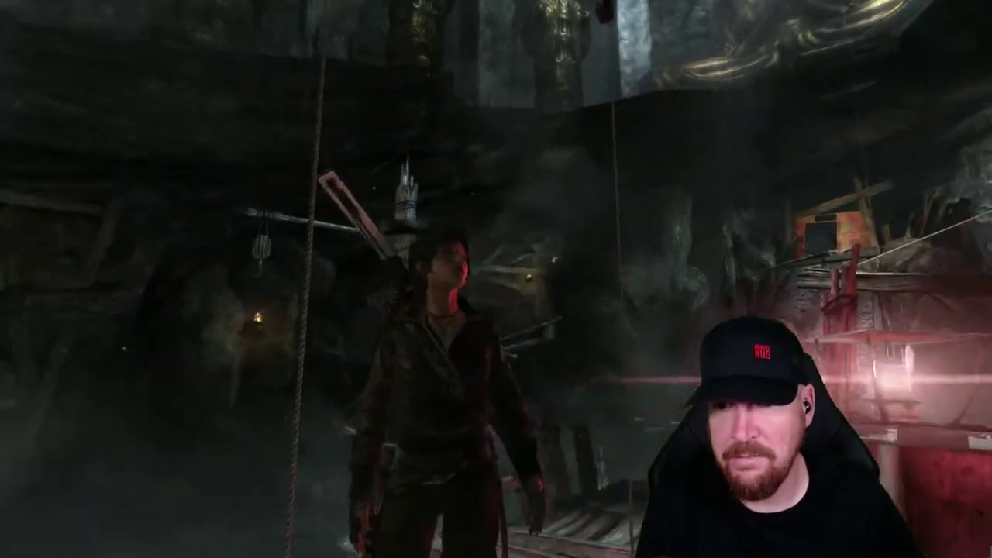
pyautogui.press('w')
pyautogui.press('w')
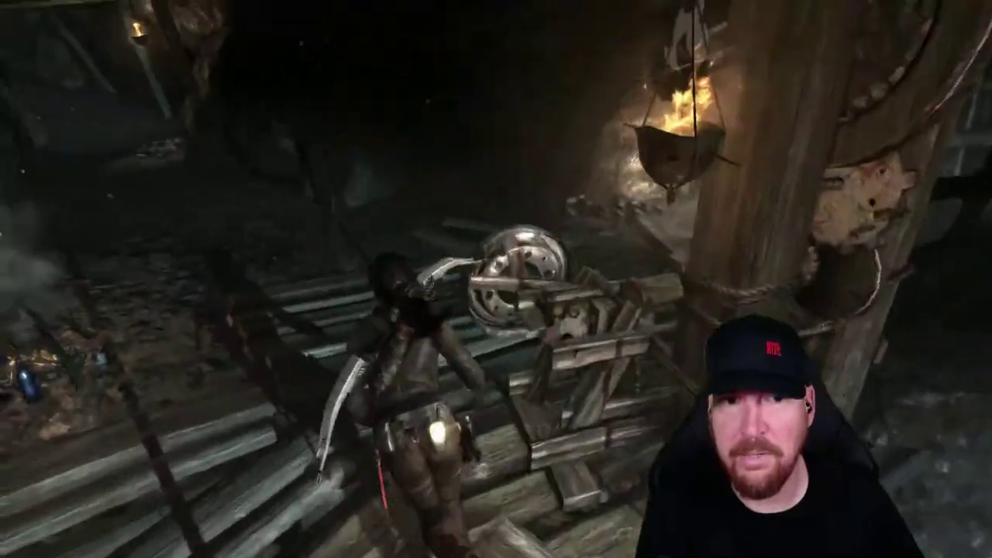
pyautogui.press('w')
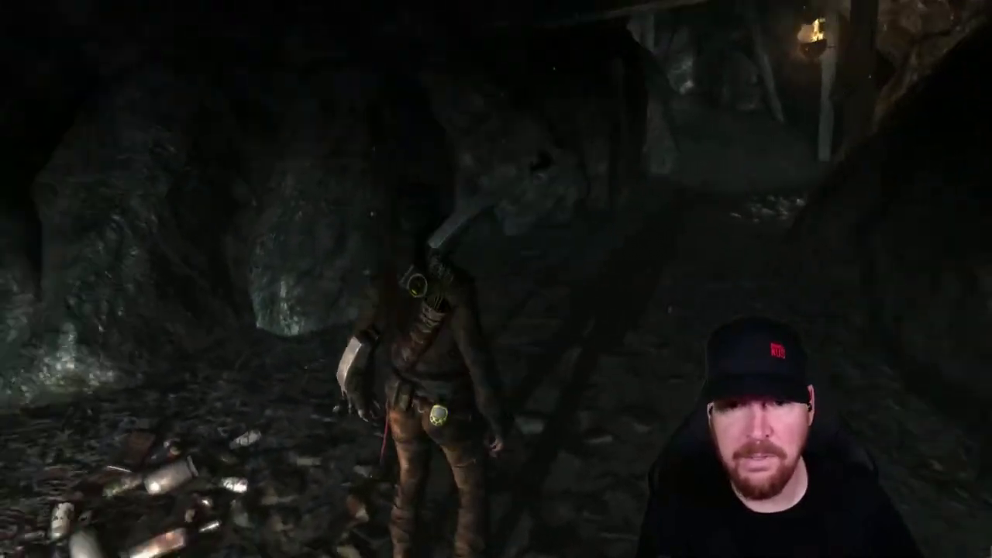
pyautogui.press('w')
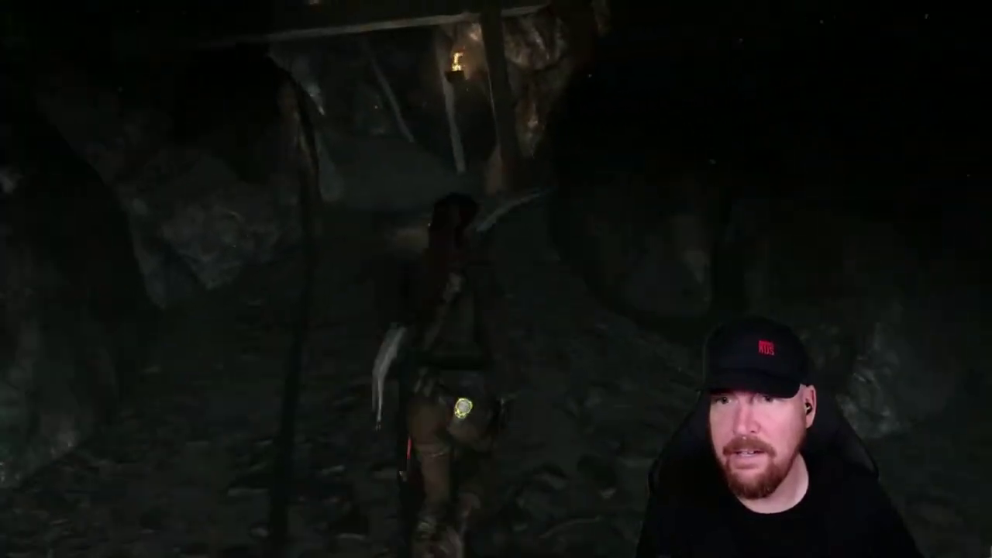
pyautogui.press('w')
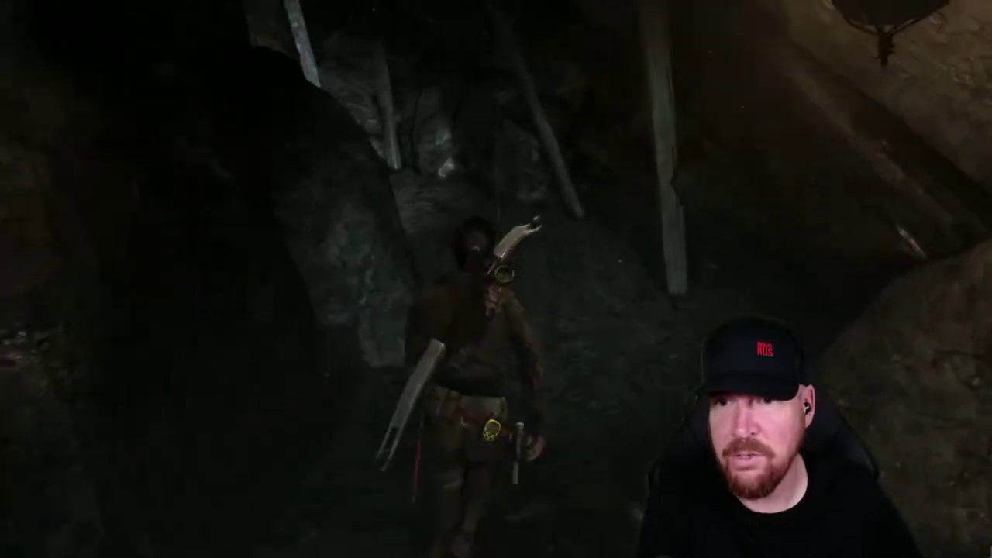
pyautogui.press('w')
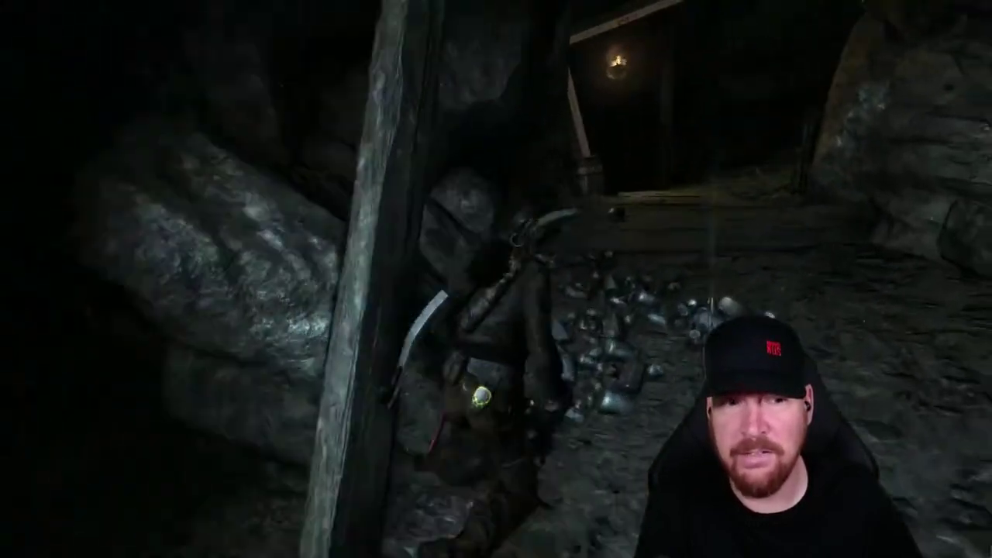
pyautogui.press('w')
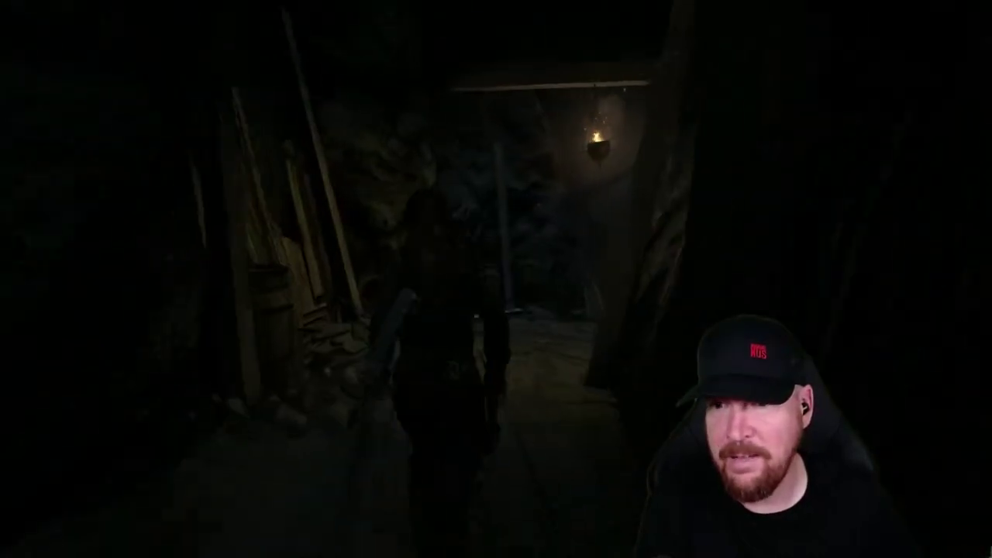
pyautogui.press('w')
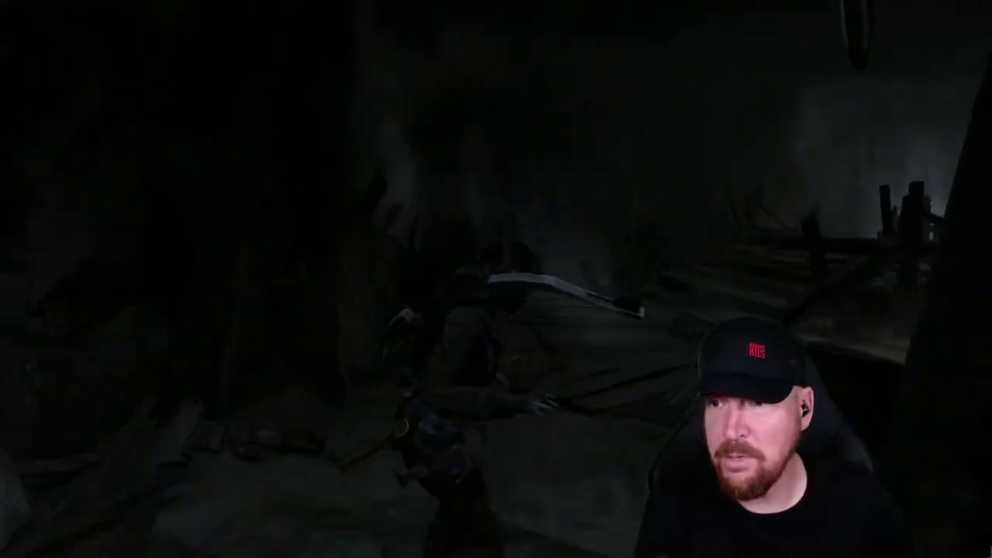
pyautogui.press('w')
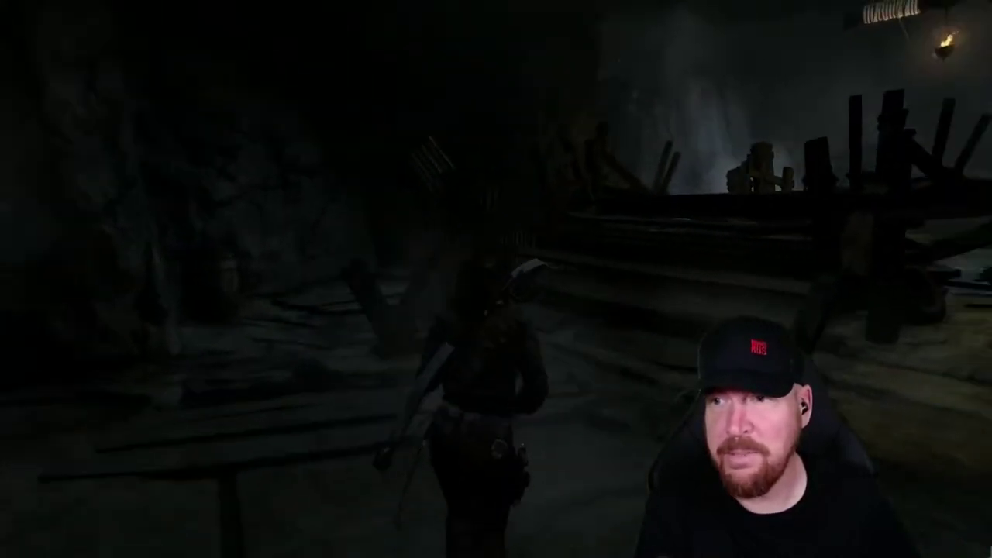
pyautogui.press('w')
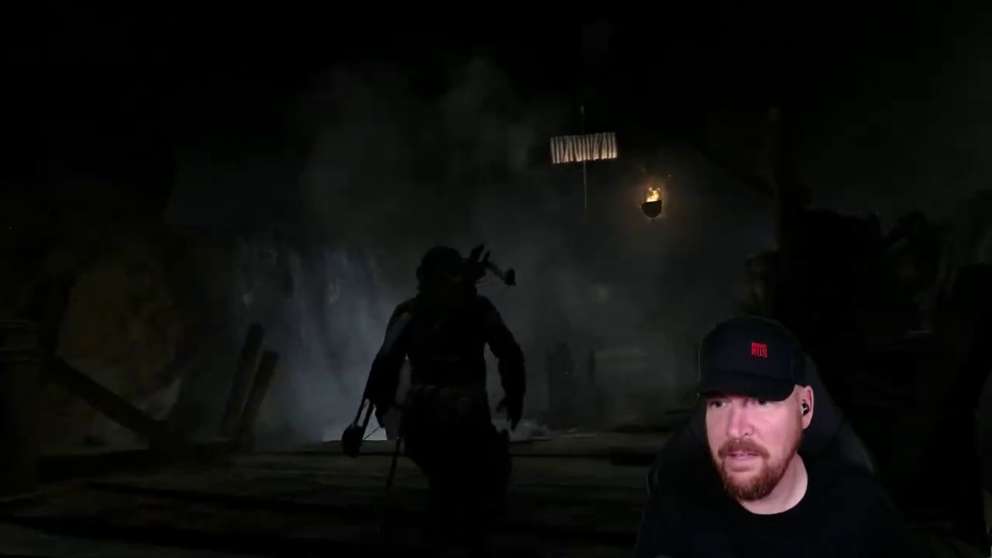
pyautogui.press('w')
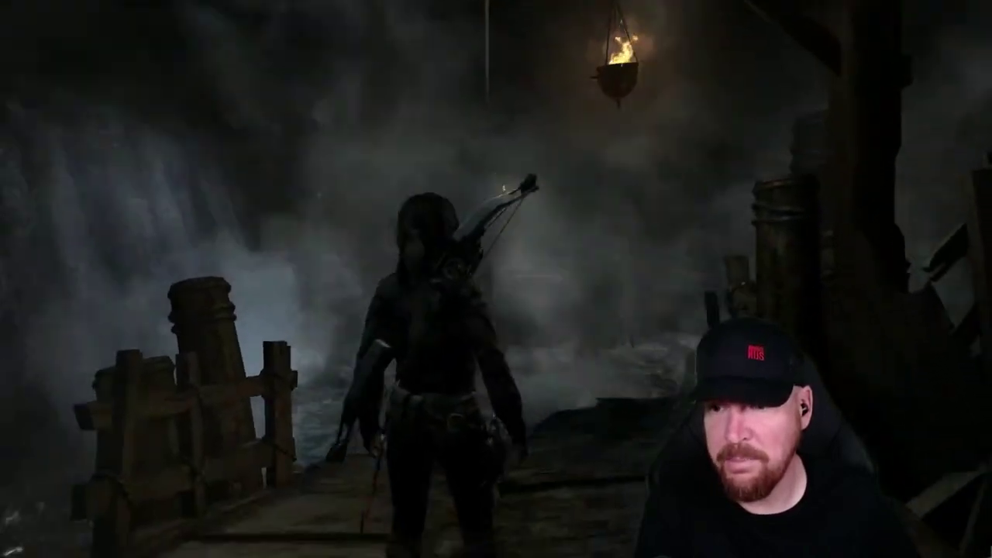
pyautogui.press('w')
pyautogui.press('space')
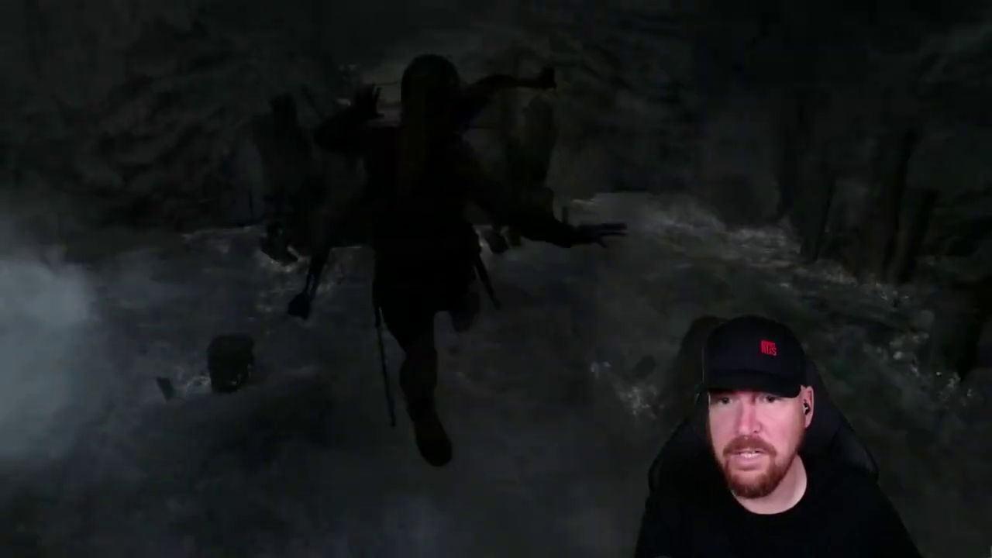
pyautogui.press('w')
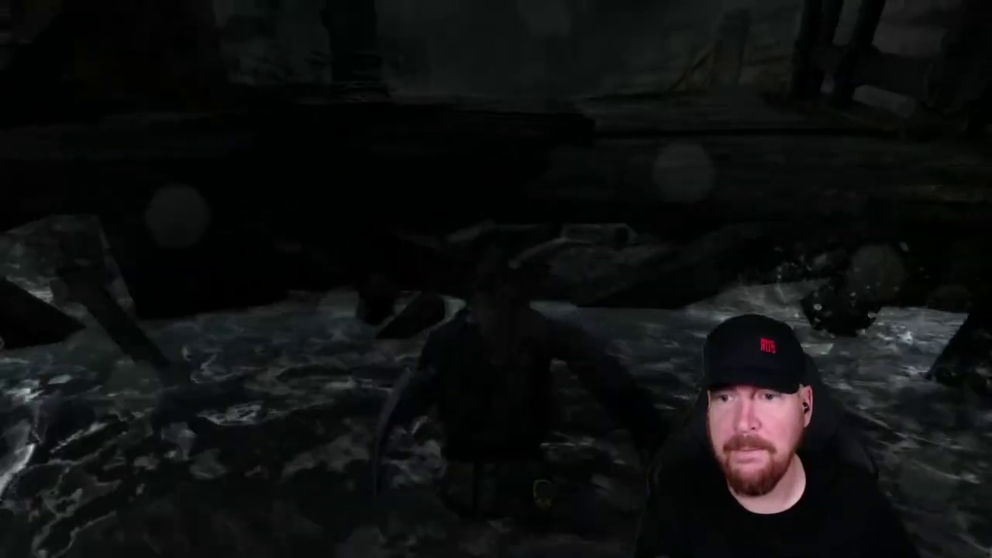
pyautogui.press('a')
pyautogui.press('w')
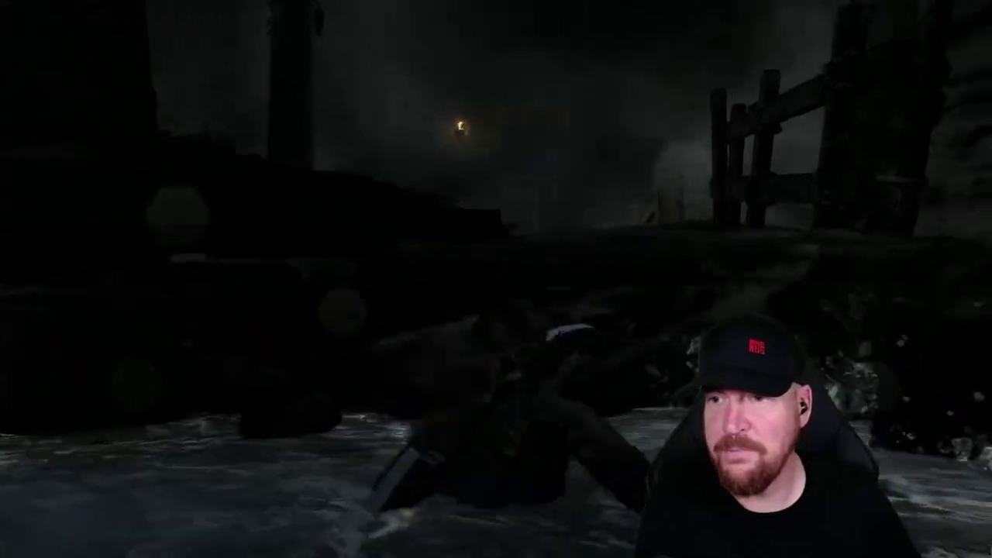
pyautogui.press('w')
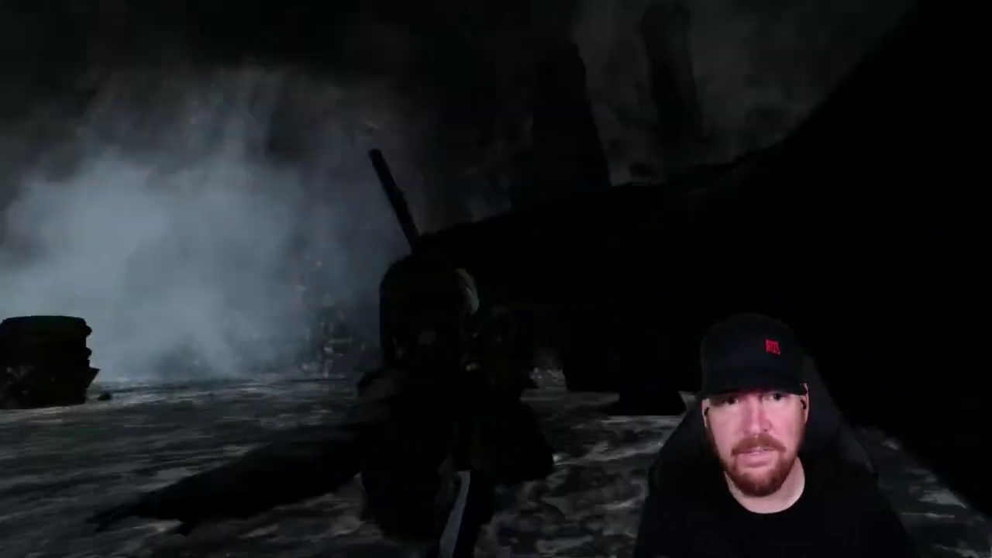
pyautogui.press('w')
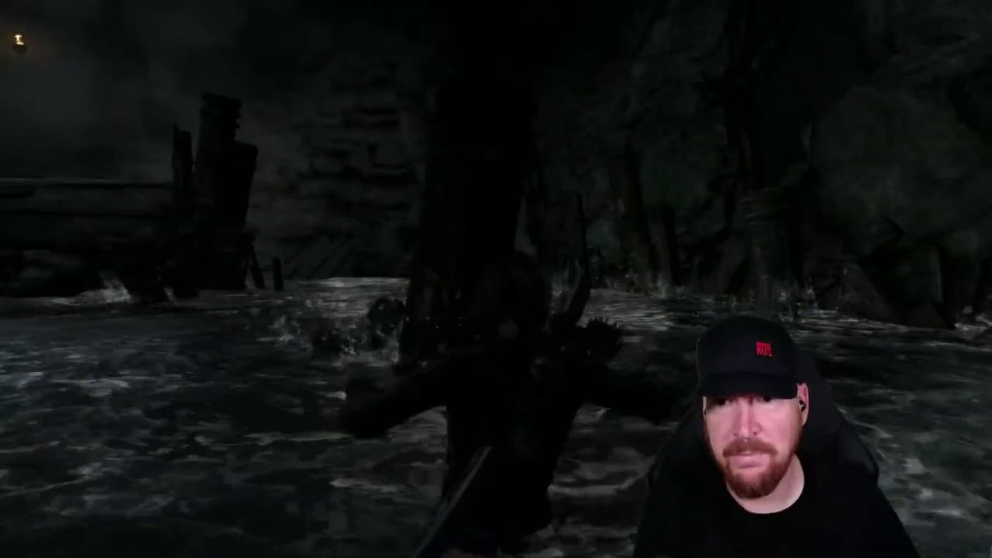
pyautogui.press('w')
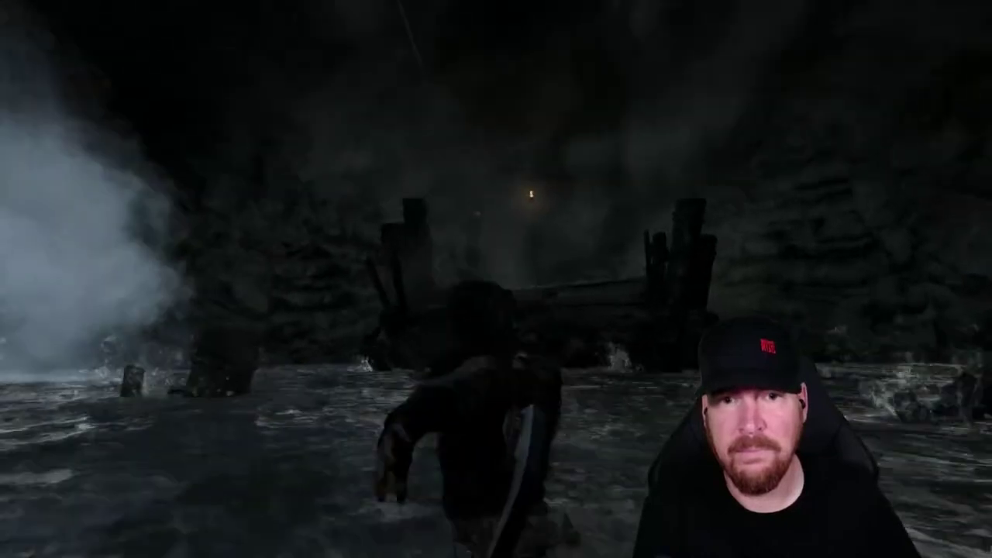
pyautogui.press('w')
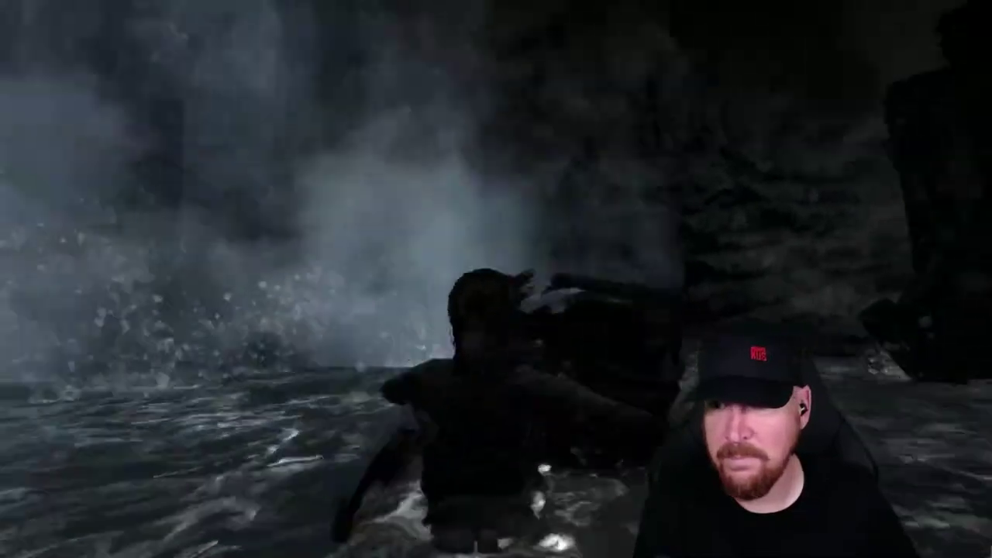
pyautogui.press('w')
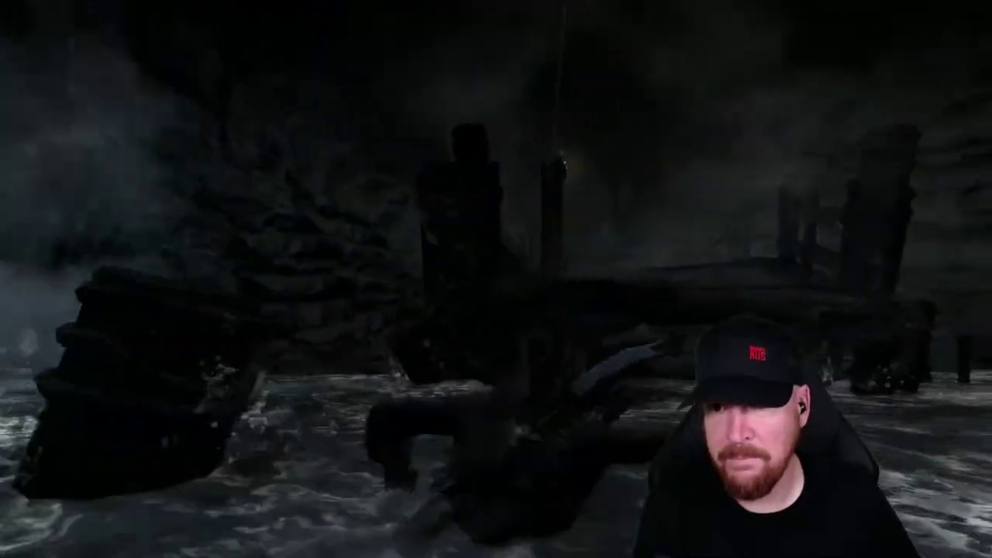